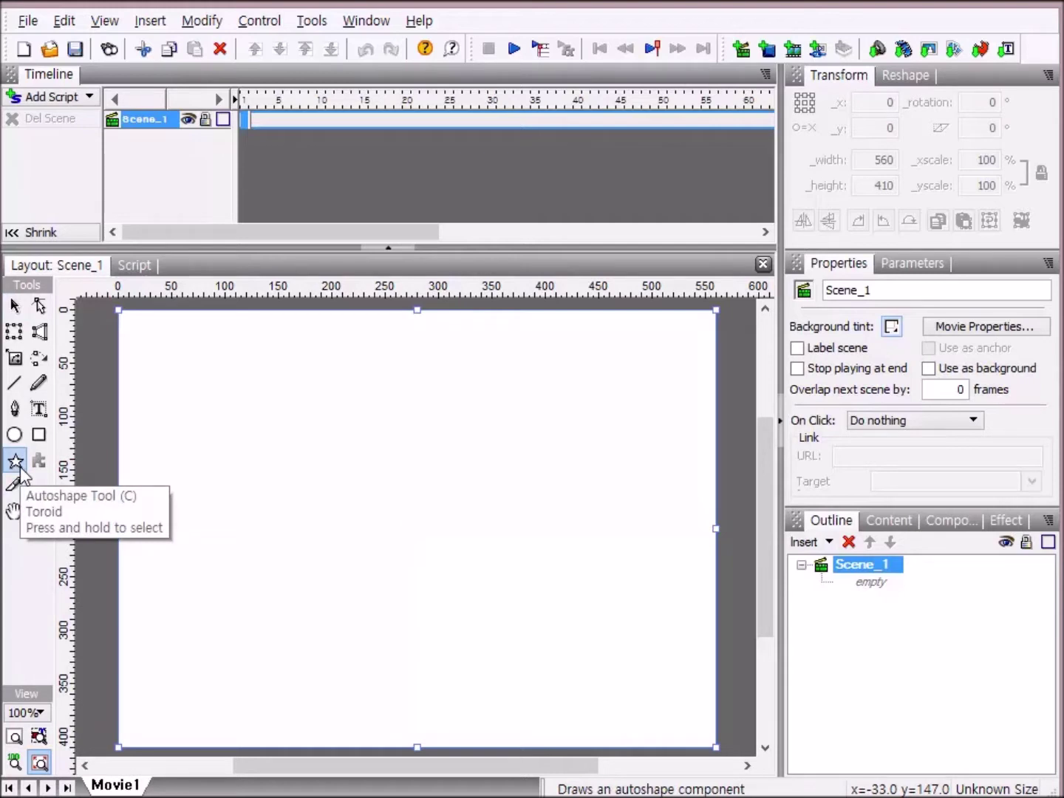
Draw a 2D Heart autoshape about 54 by 54 in the upper-left corner of the scene.
click(20, 468)
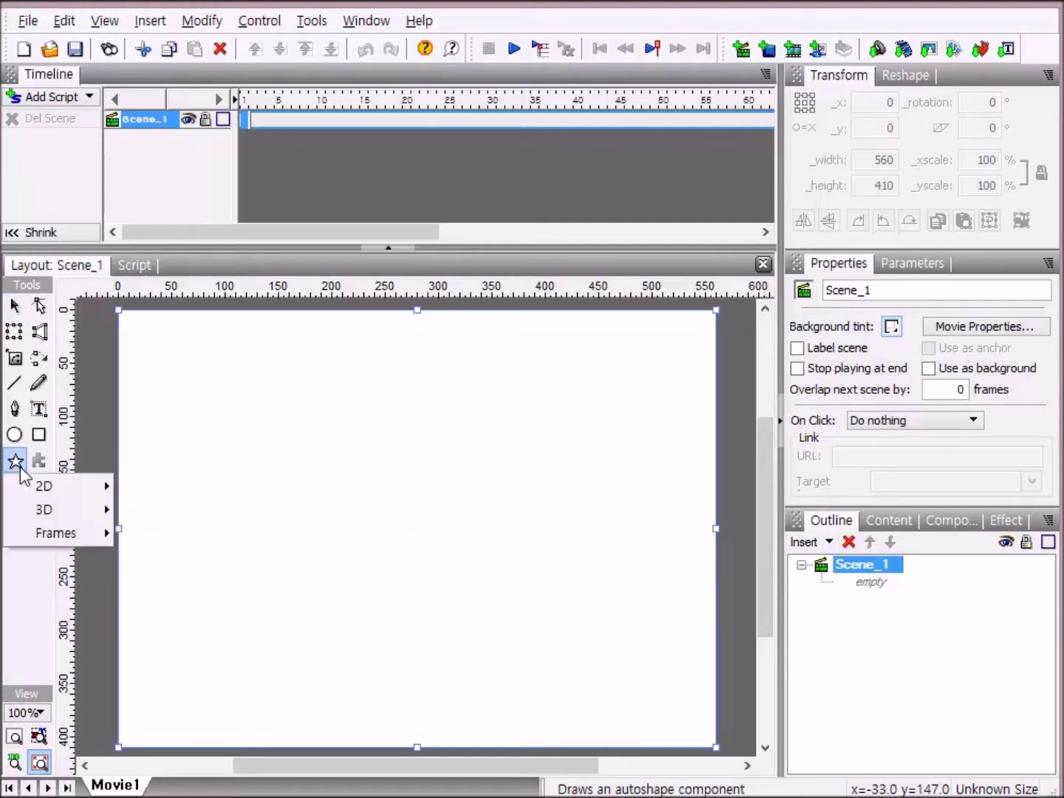
mouse_move(60, 485)
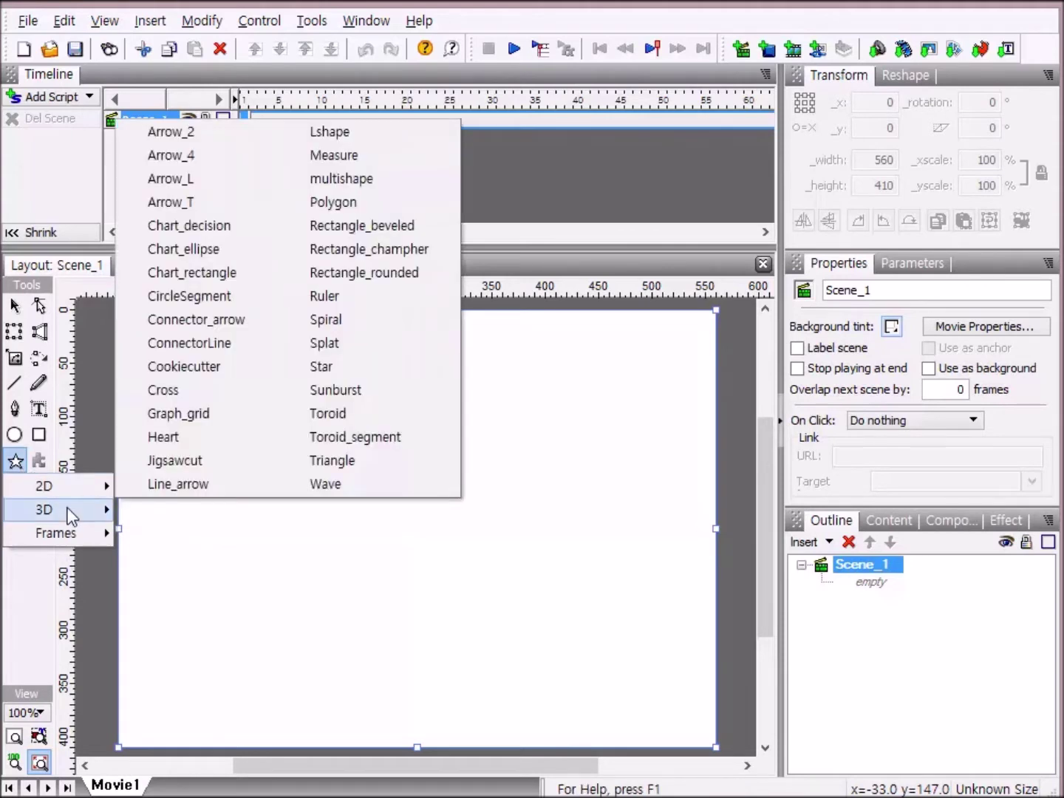
mouse_move(85, 536)
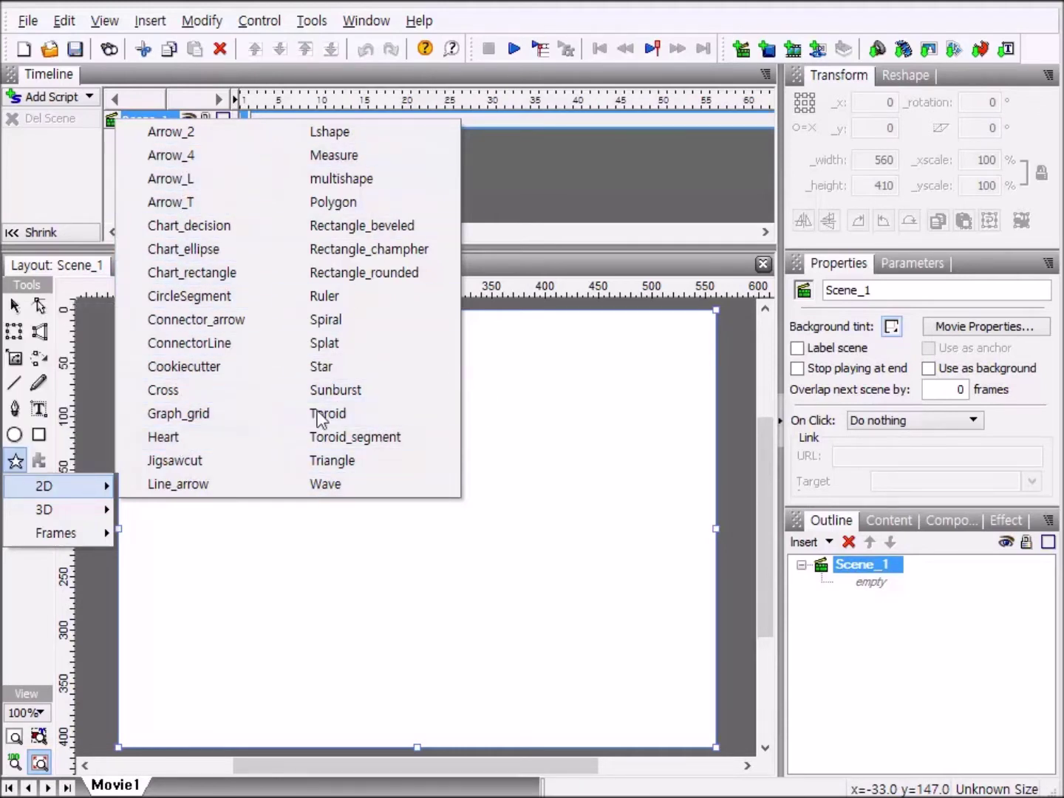
click(171, 437)
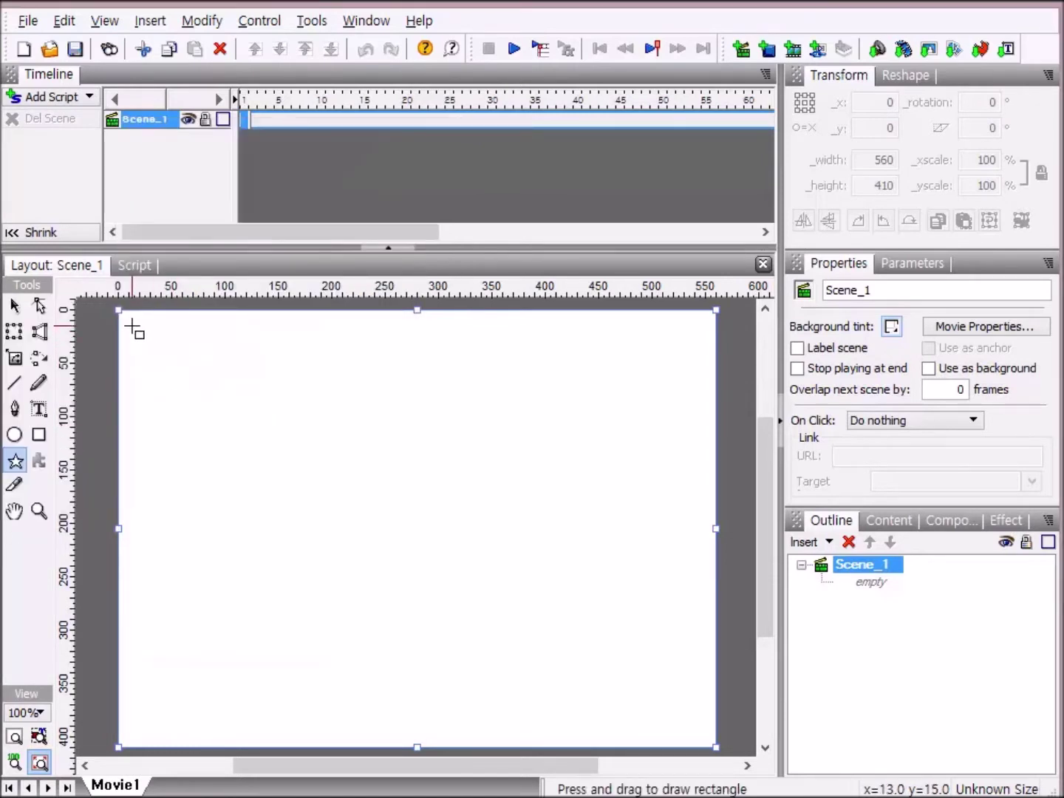
drag(132, 326, 190, 426)
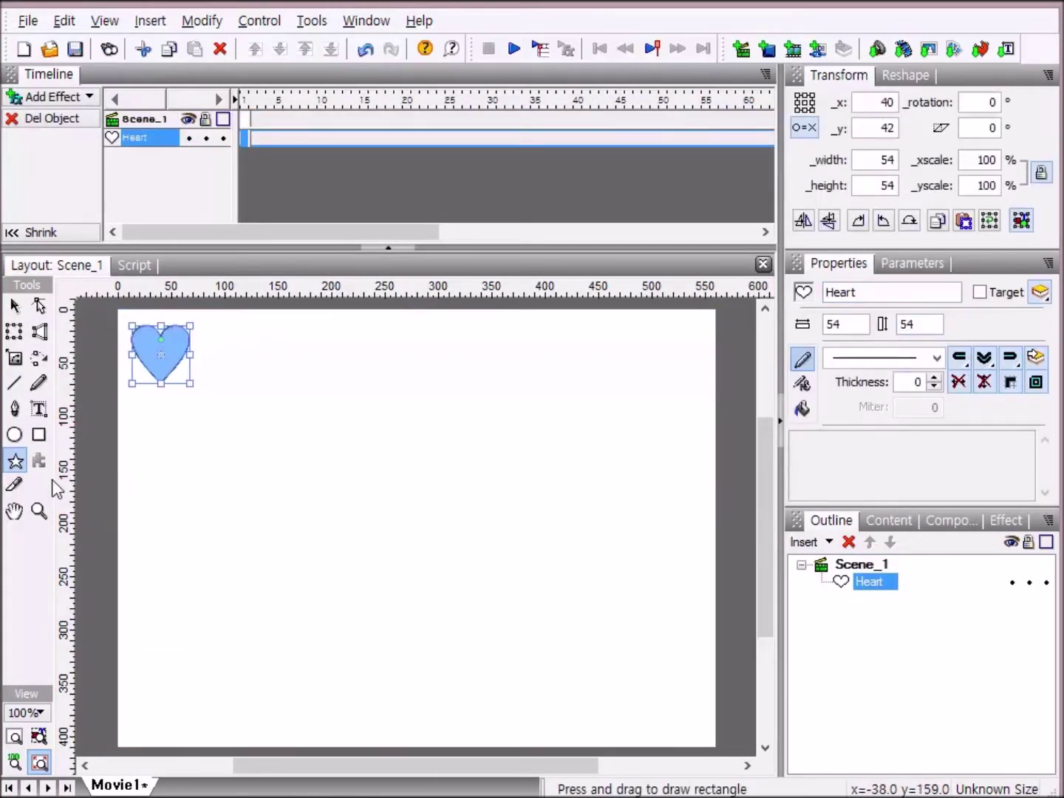
Draw a 2D Cookiecutter autoshape about 52 by 52 immediately to the right of the heart.
click(15, 462)
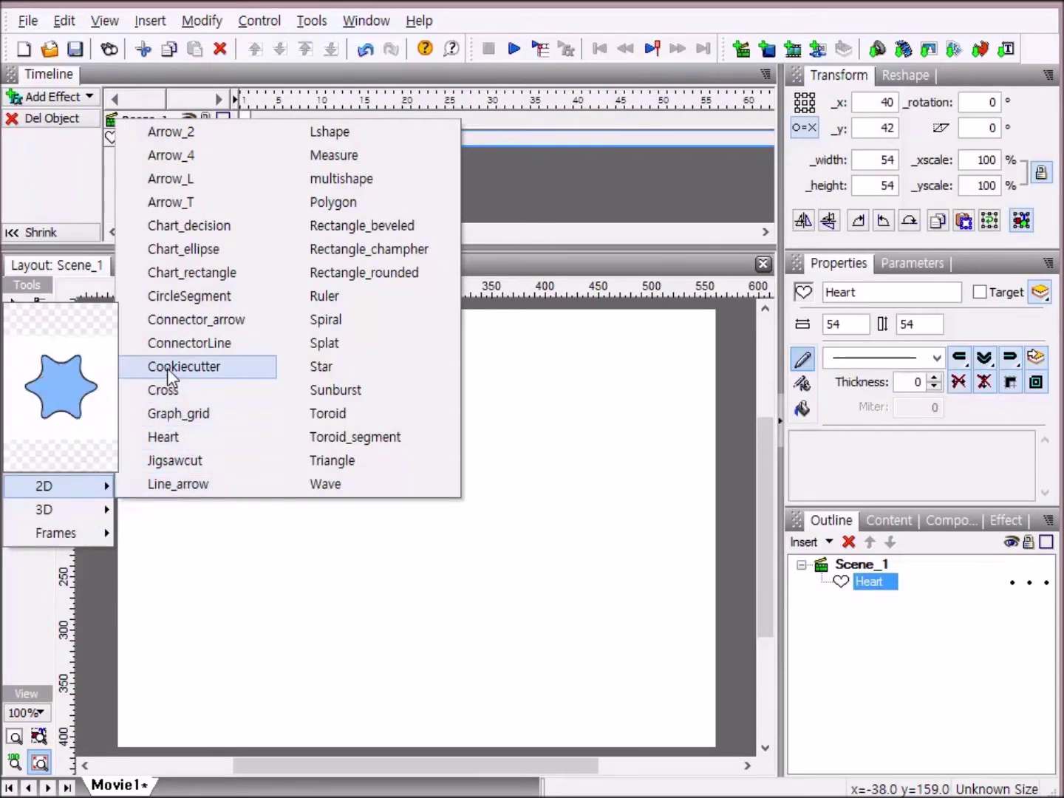
click(170, 370)
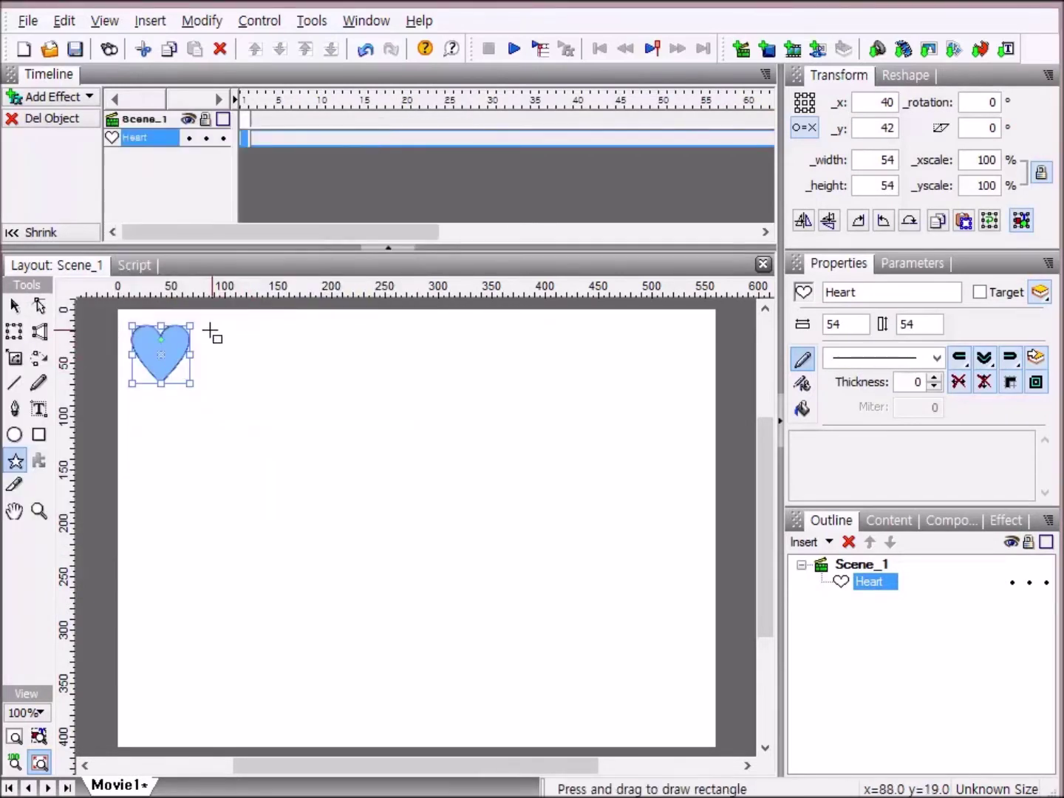
drag(205, 330, 263, 408)
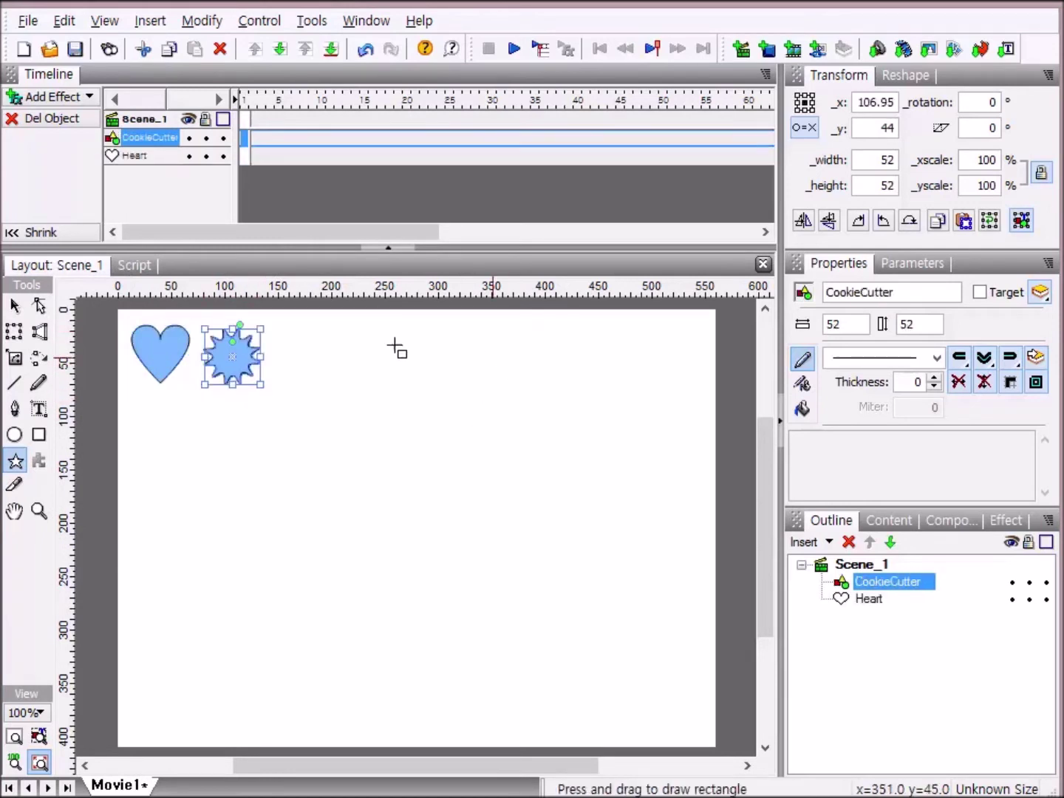
Draw a 2D Polygon autoshape about 53 by 53 to the right of the cookie cutter shape.
click(16, 466)
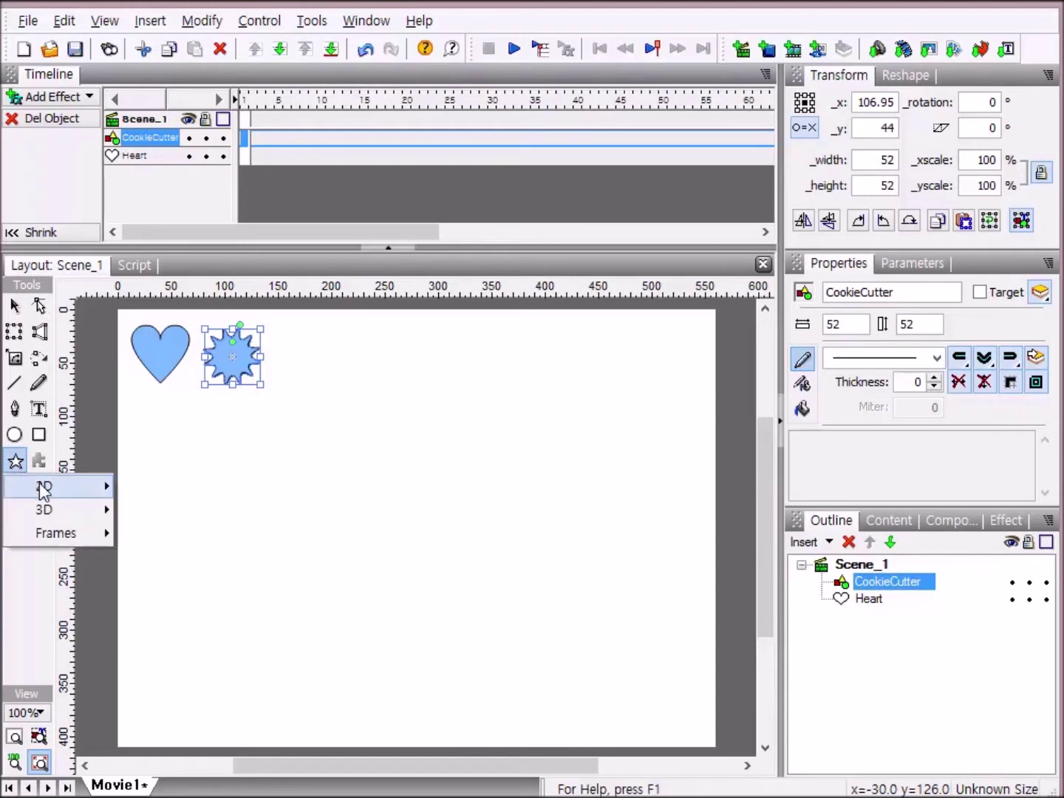
mouse_move(43, 486)
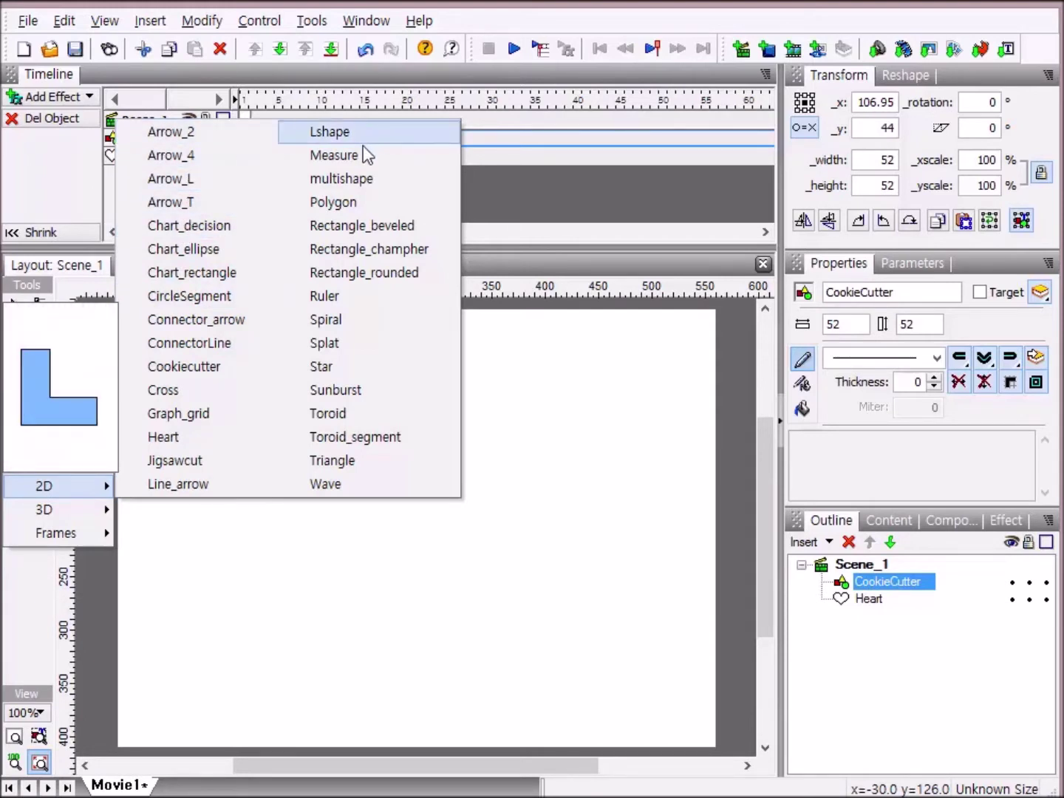
click(356, 203)
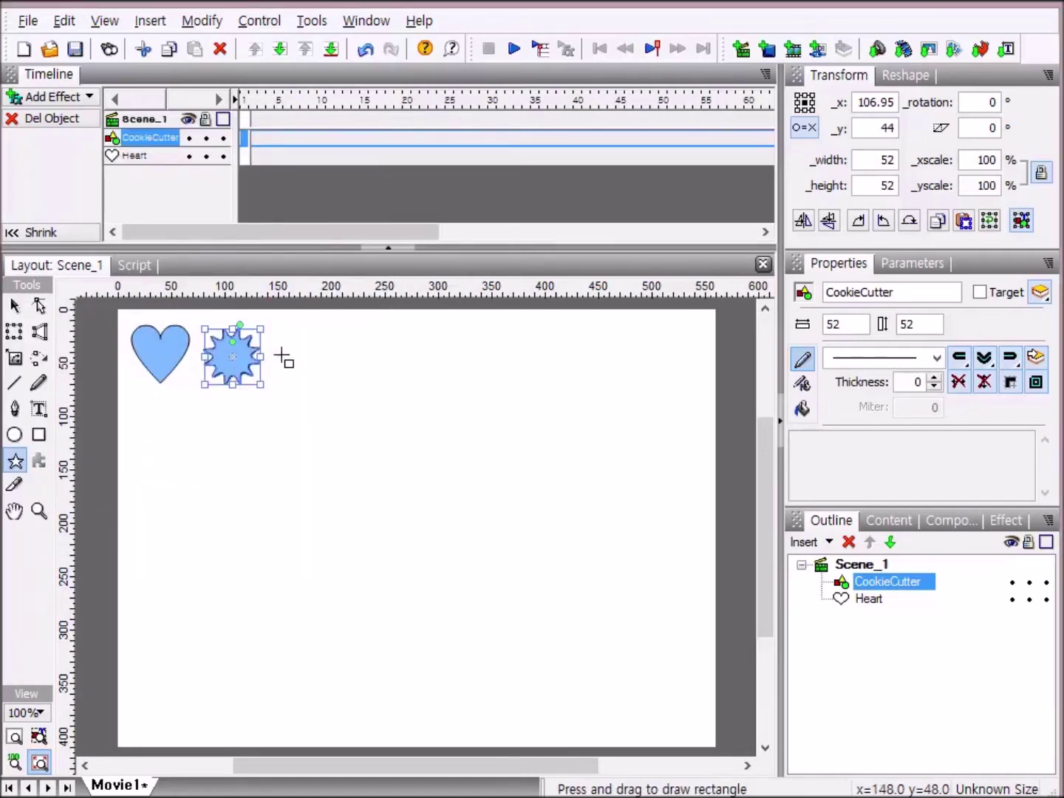
drag(277, 330, 334, 386)
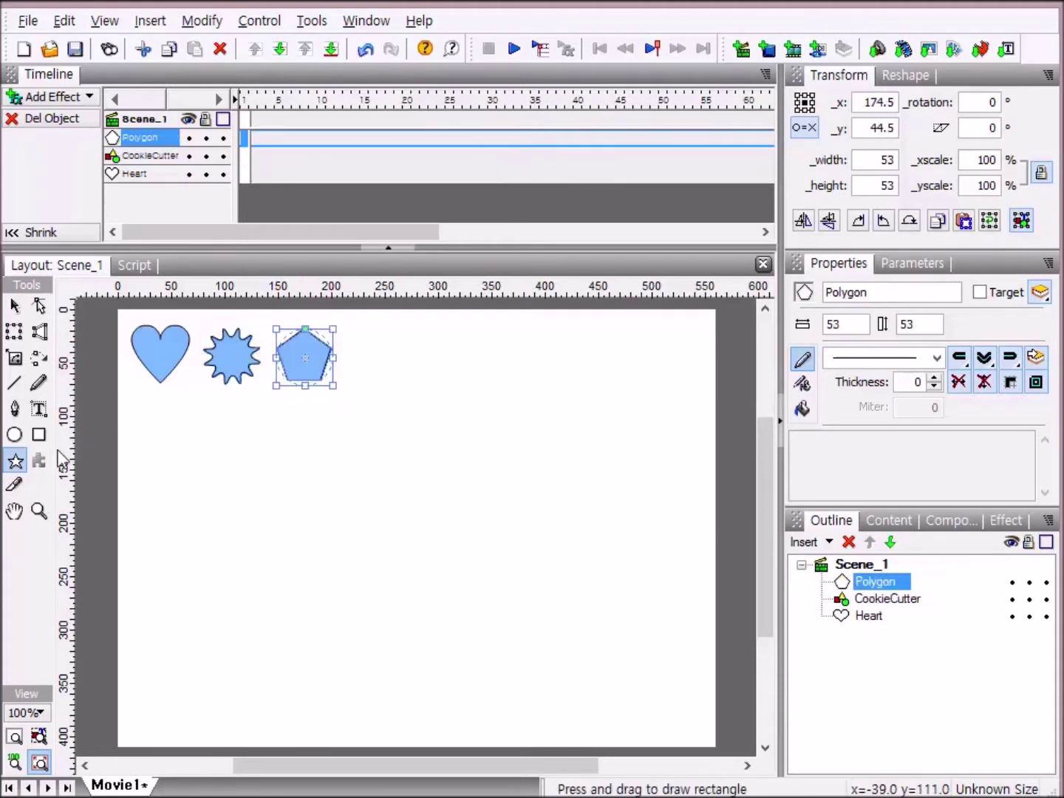
Draw a 2D Splat autoshape about 49 by 55 to the right of the polygon.
drag(17, 467, 168, 477)
drag(216, 366, 372, 346)
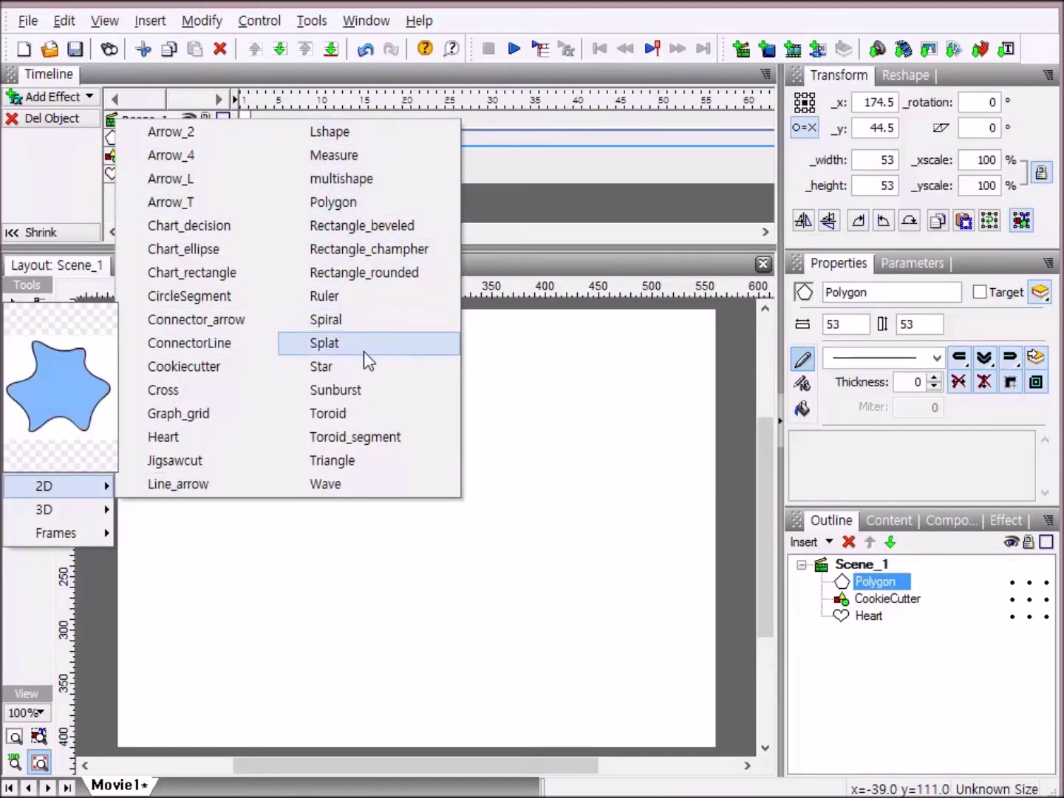
drag(362, 352, 400, 388)
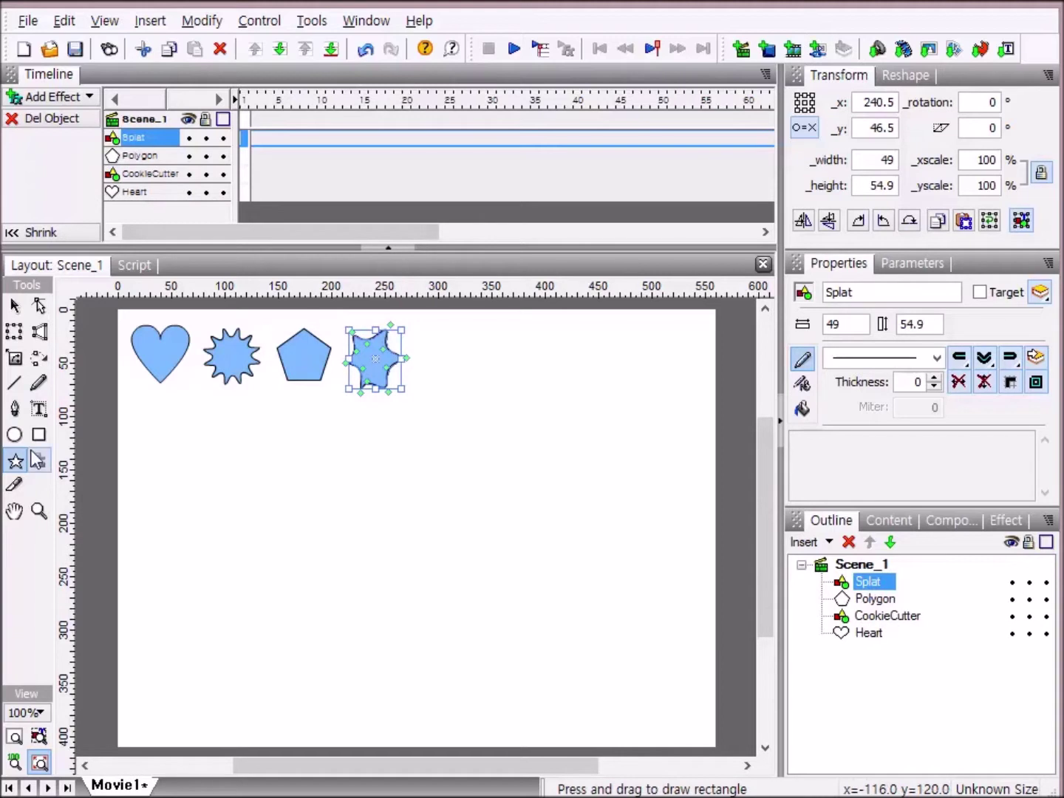
Draw a 2D Star autoshape about 58 by 58 to the right of the splat.
drag(15, 473, 46, 504)
drag(563, 270, 360, 370)
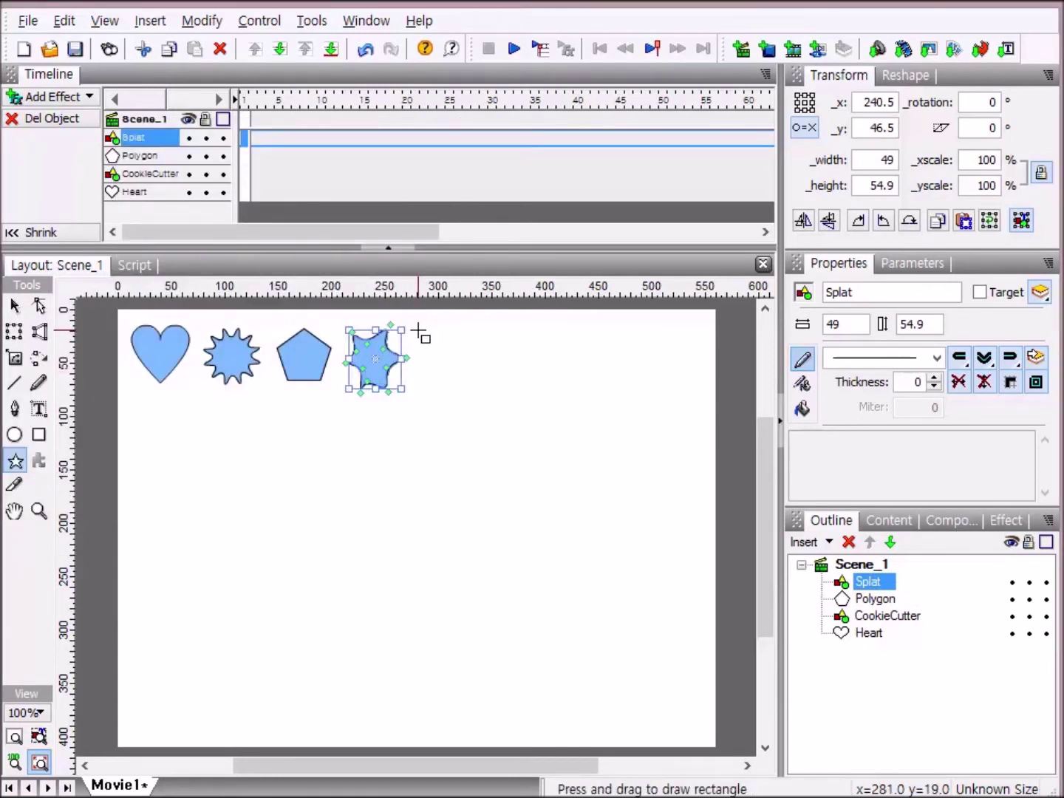
drag(419, 331, 483, 417)
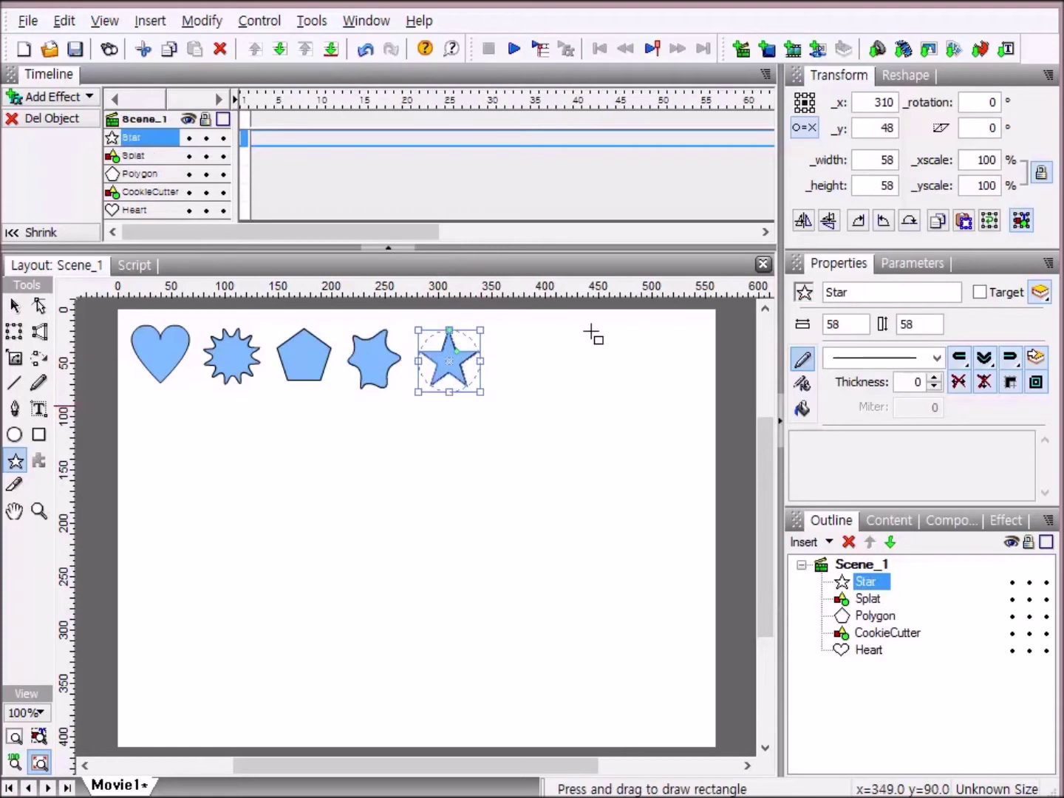
Draw a 2D Sunburst autoshape about 47 by 47 to the right of the star.
click(16, 464)
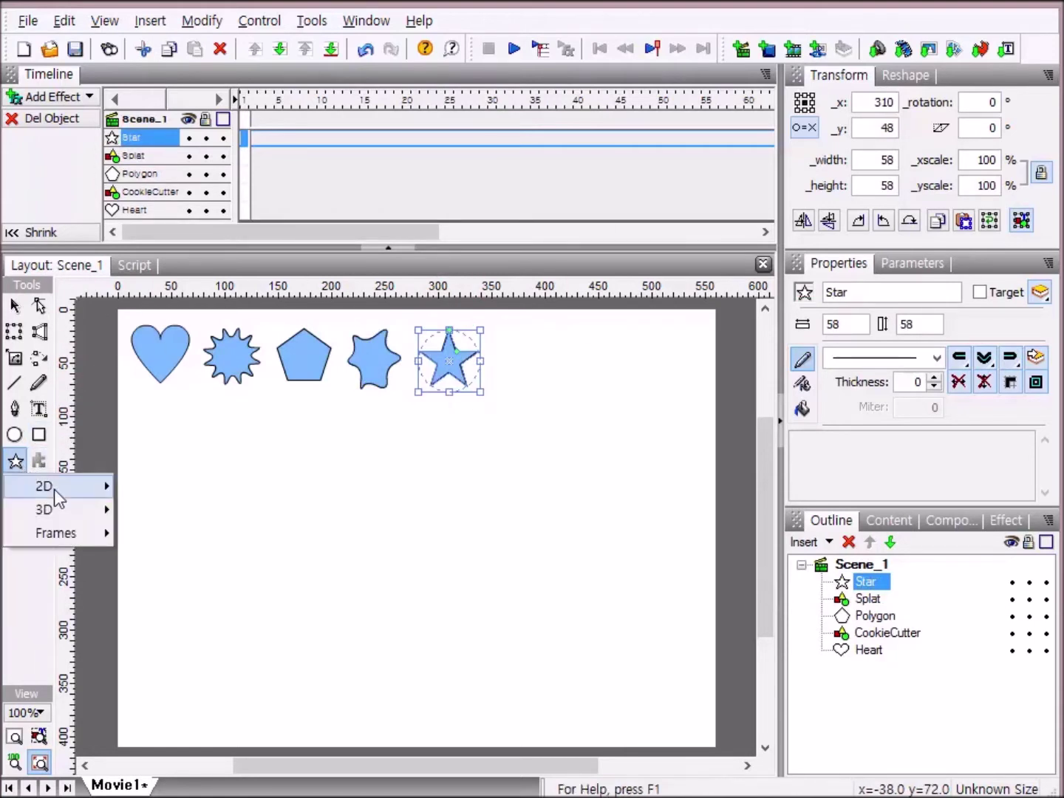
mouse_move(58, 489)
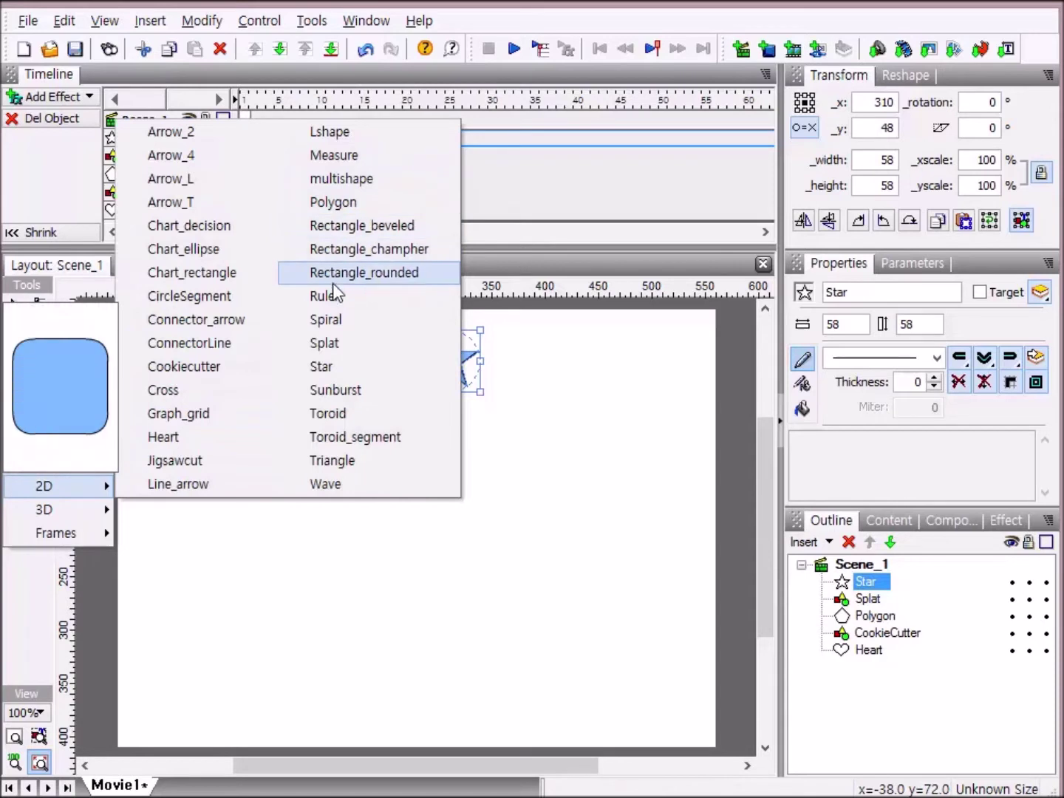
click(379, 399)
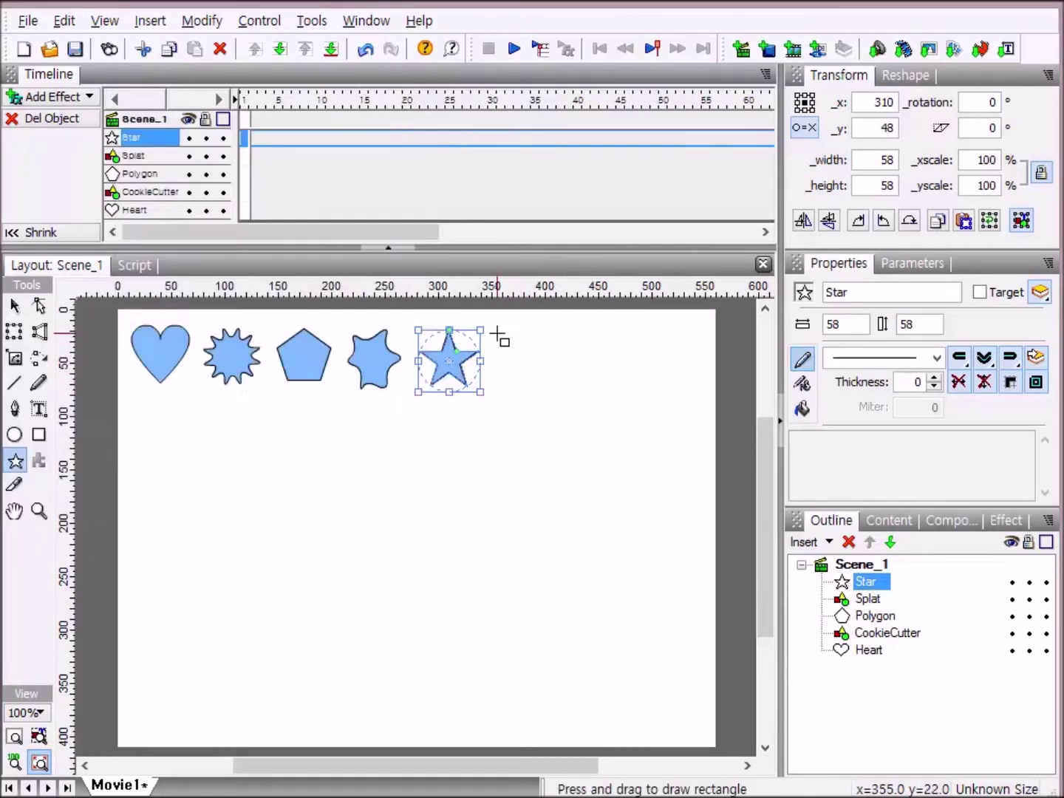
drag(499, 332, 550, 383)
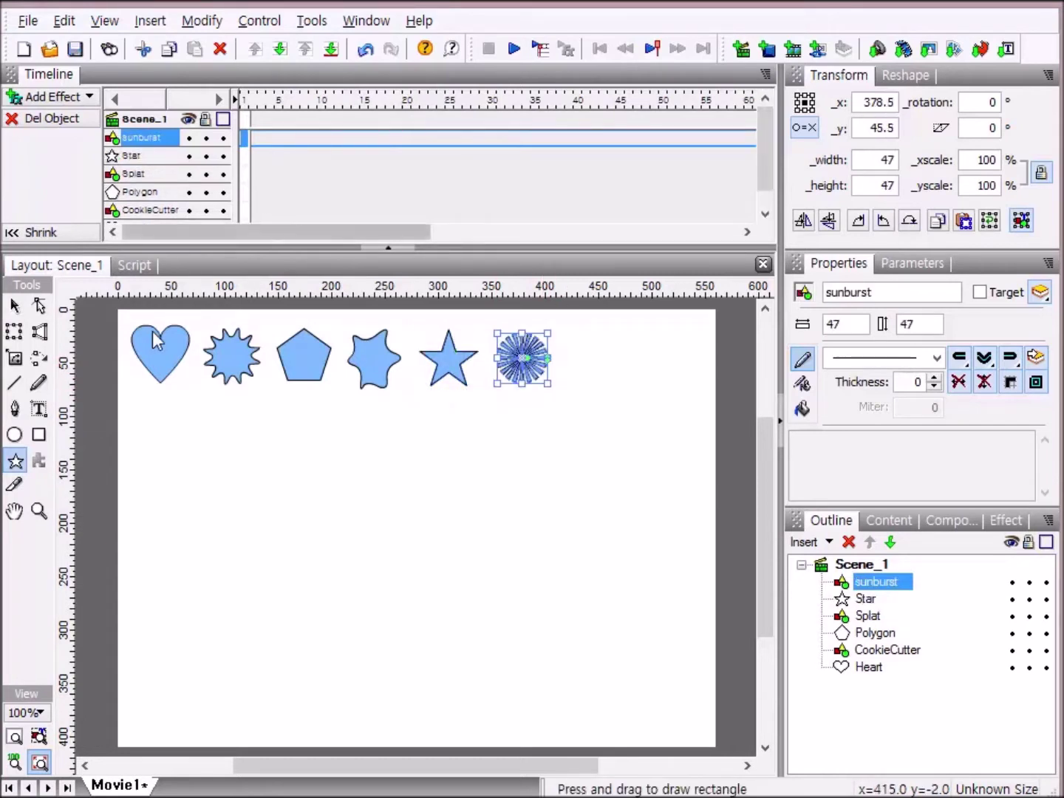
Draw a 2D Toroid autoshape about 44 by 44 to the right of the sunburst.
click(16, 463)
mouse_move(39, 488)
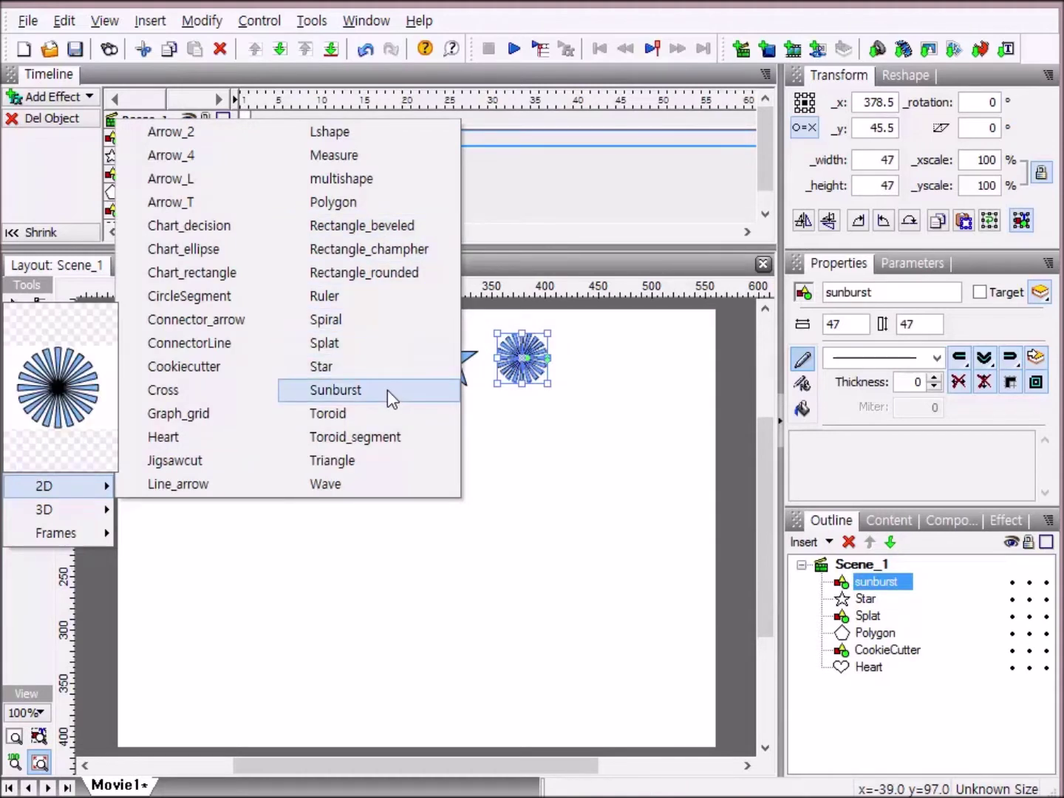
click(376, 416)
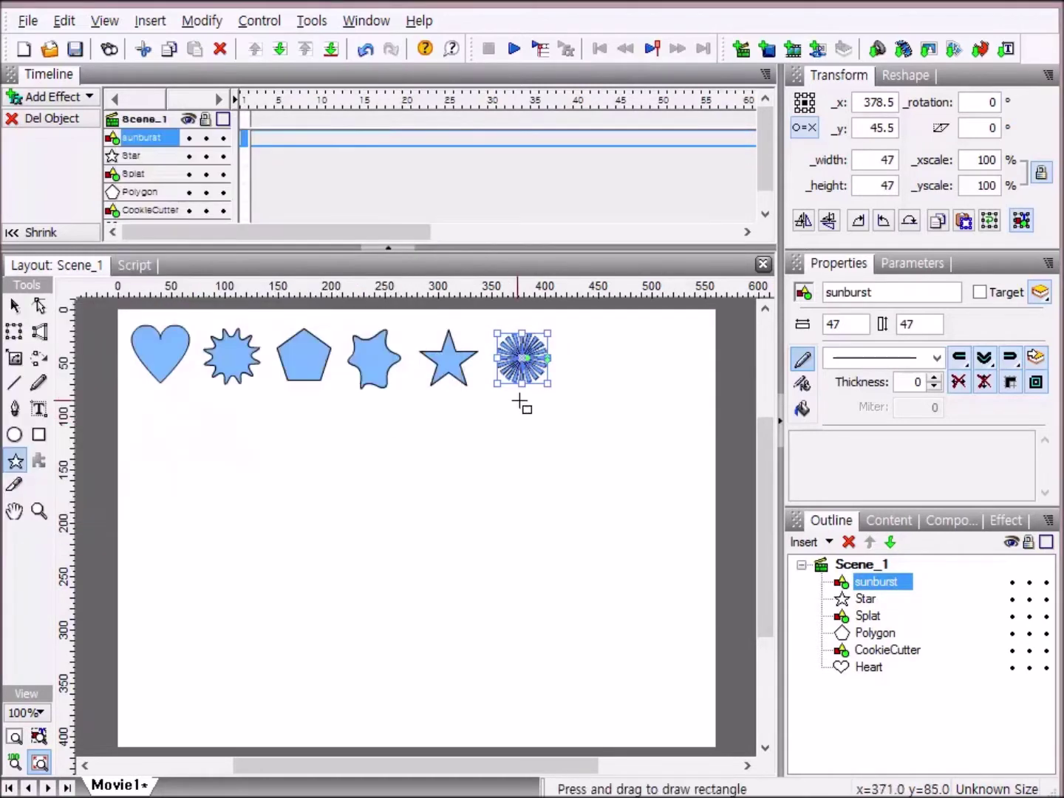
drag(569, 336, 617, 434)
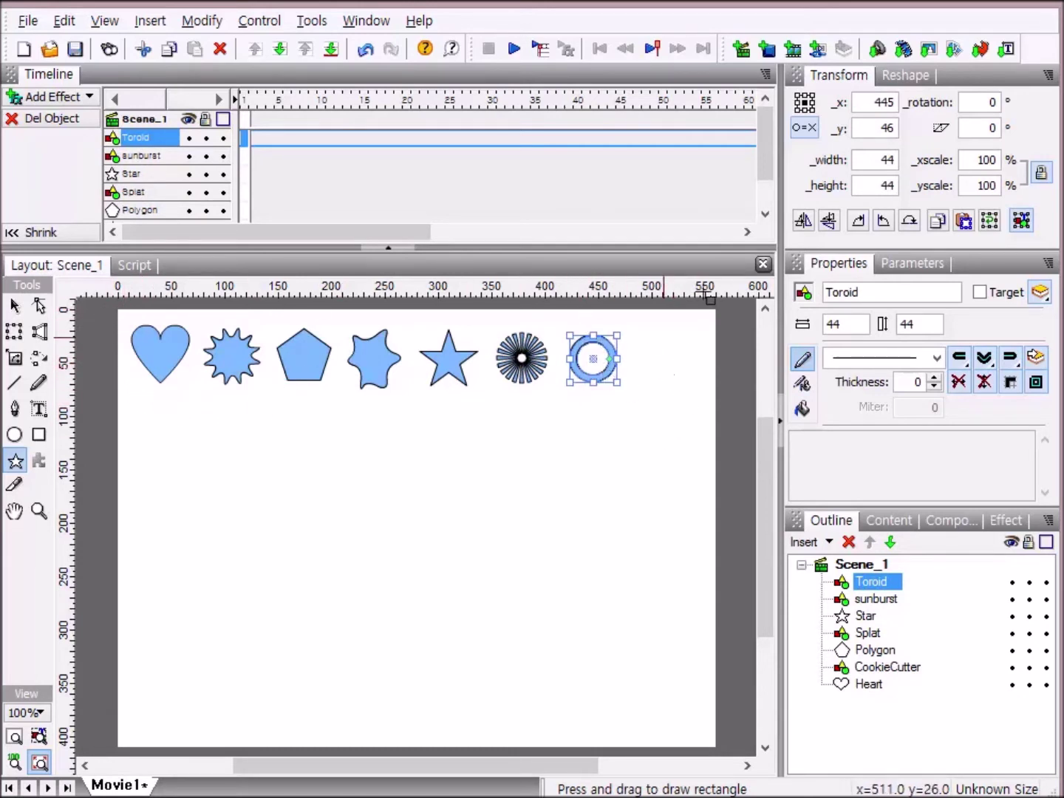
Enlarge the star to about 281 by 281 and center it in the empty area below the row of shapes.
click(16, 309)
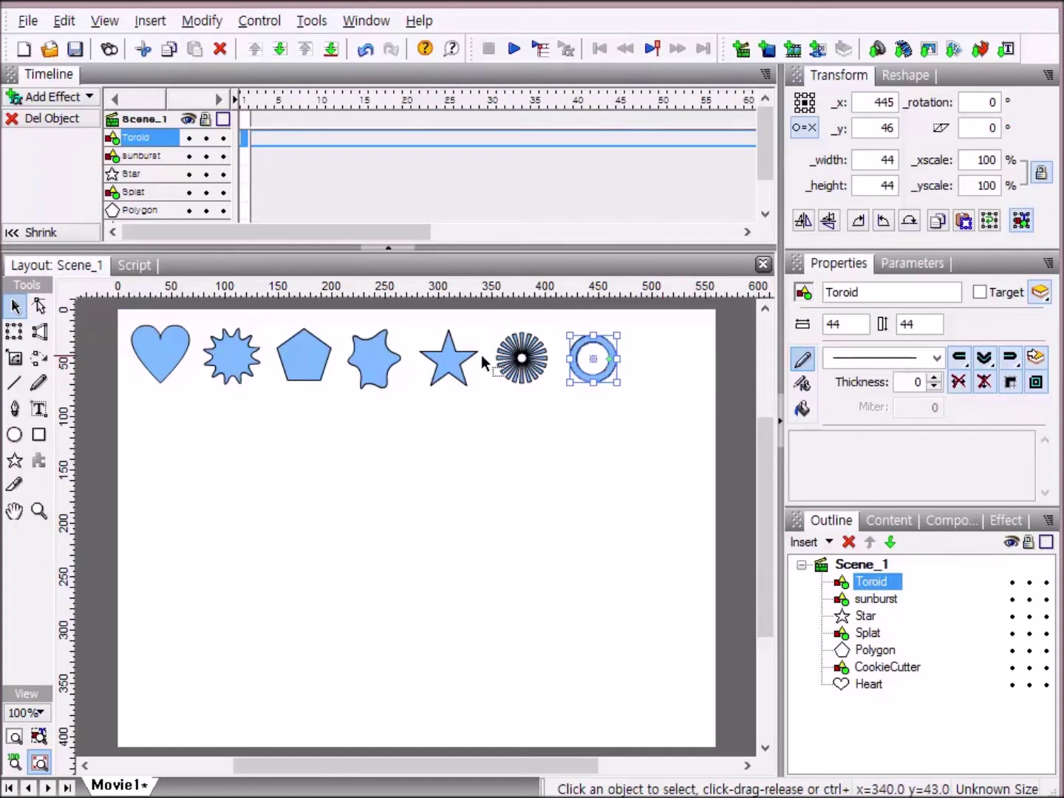
click(457, 368)
drag(457, 367, 192, 450)
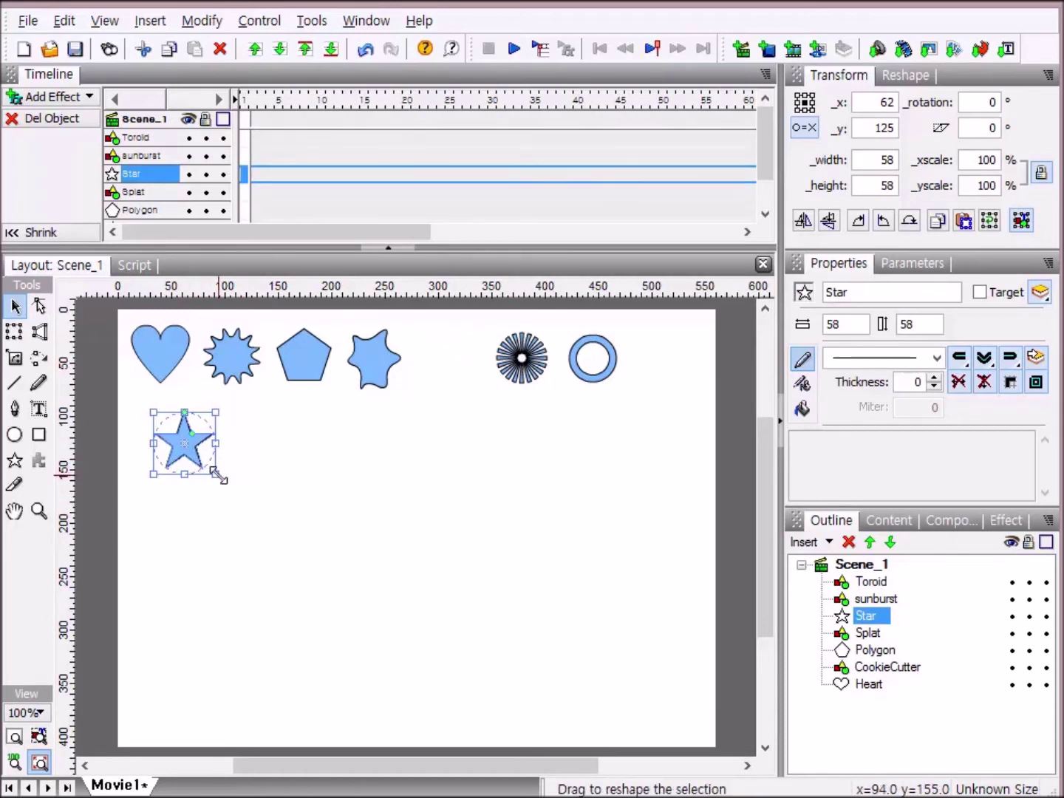
drag(218, 475, 455, 715)
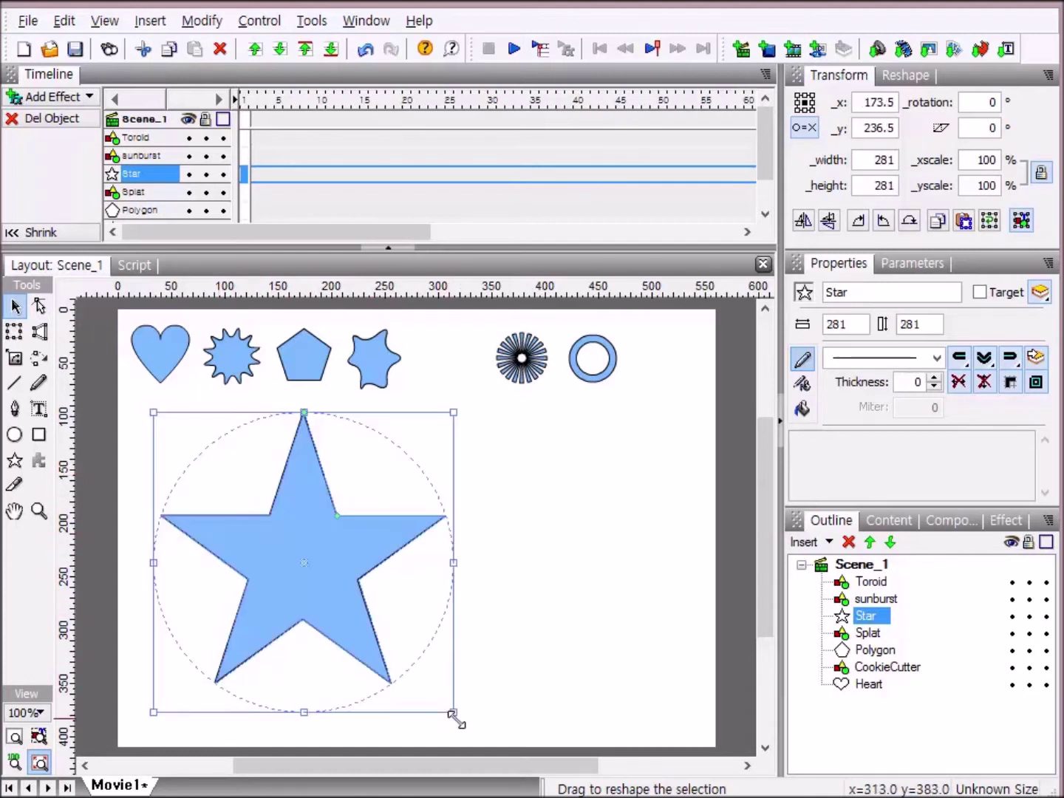
drag(382, 537, 487, 538)
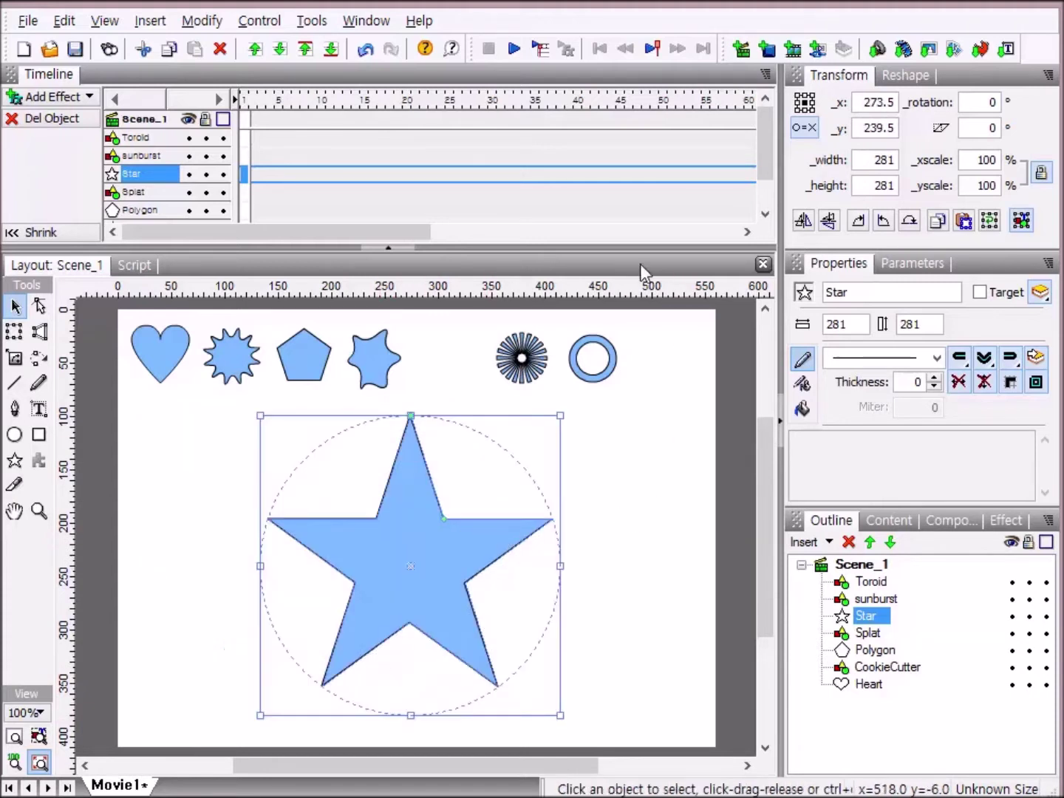
Move the splat to the right end of the row, beside the toroid.
click(382, 360)
drag(382, 361, 671, 359)
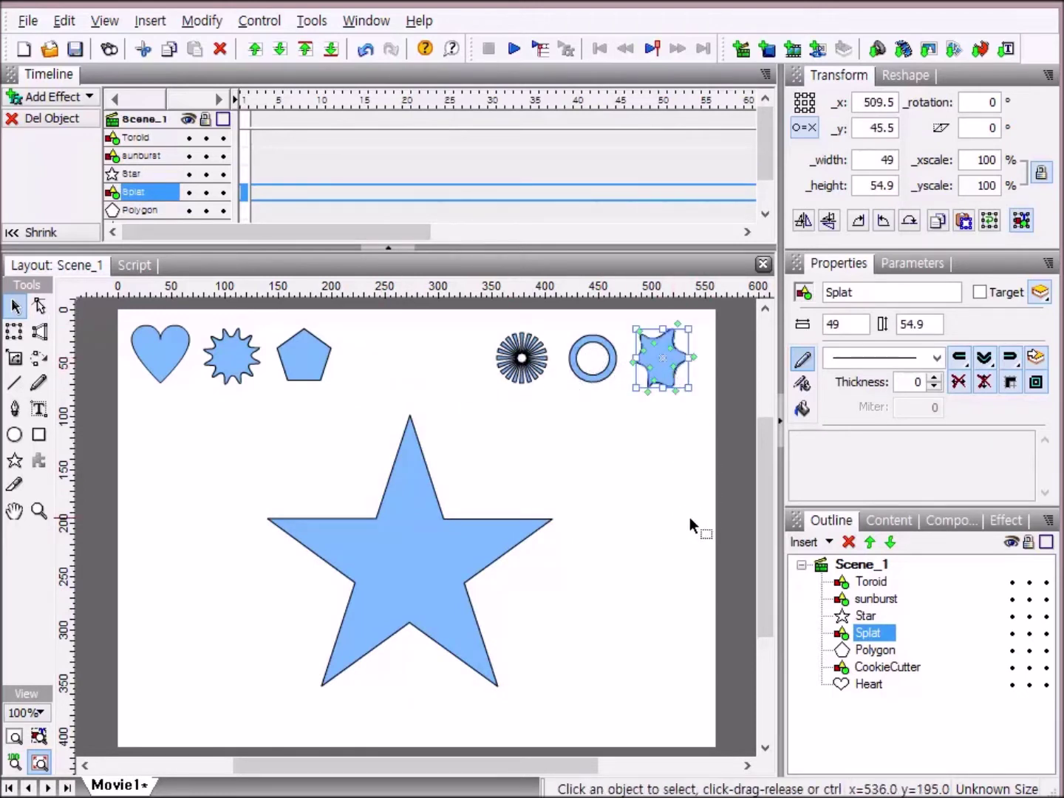
Rotate the large star slightly counterclockwise using the reshape handle at its tip.
click(476, 564)
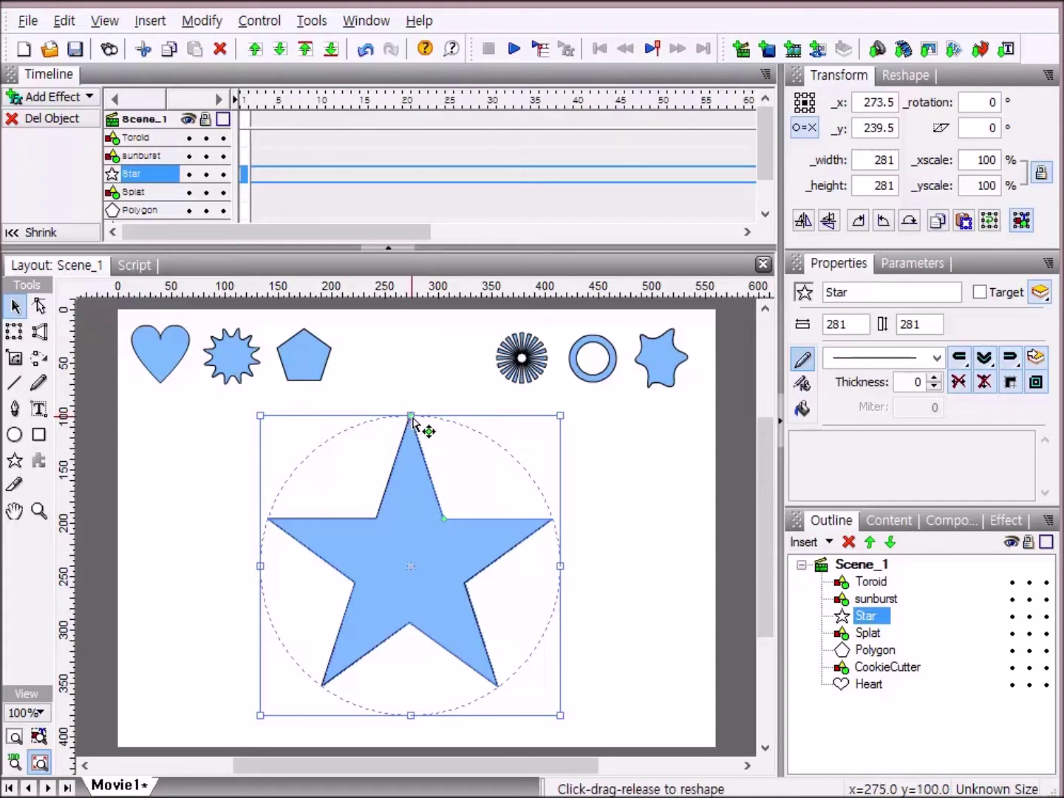
mouse_move(412, 418)
mouse_down()
mouse_move(444, 426)
mouse_move(492, 485)
mouse_move(504, 483)
mouse_move(409, 430)
mouse_up()
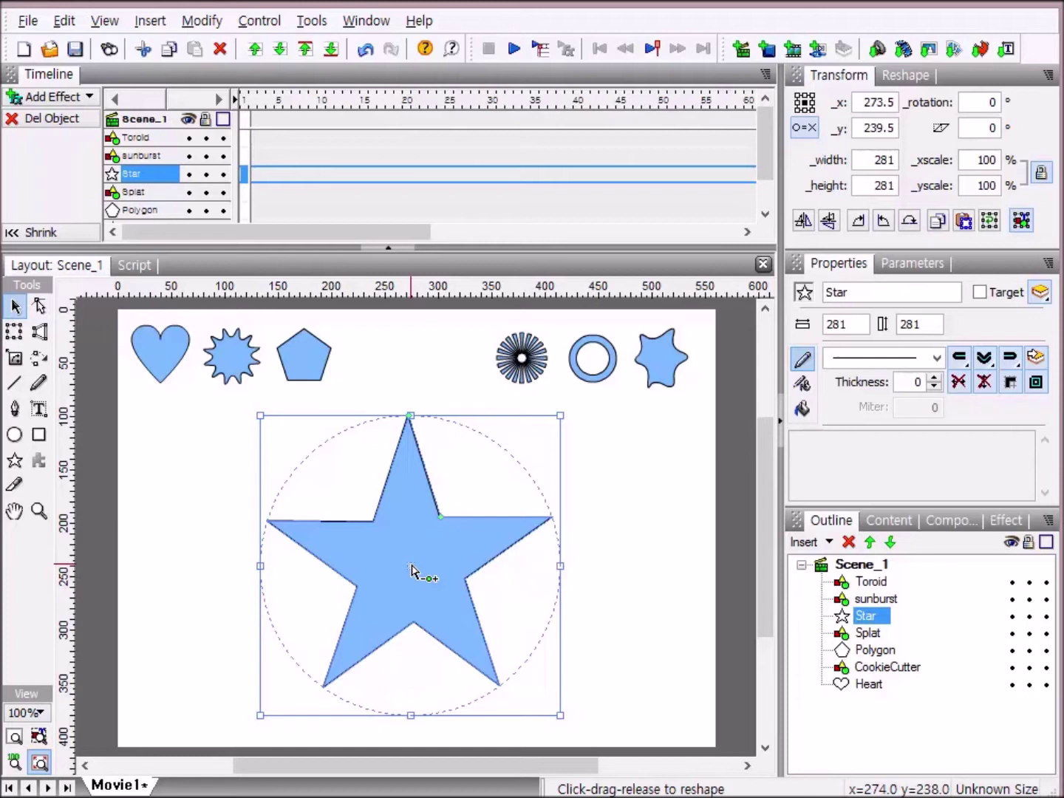
Increase the large star to eight points using its center handle.
click(412, 567)
click(412, 568)
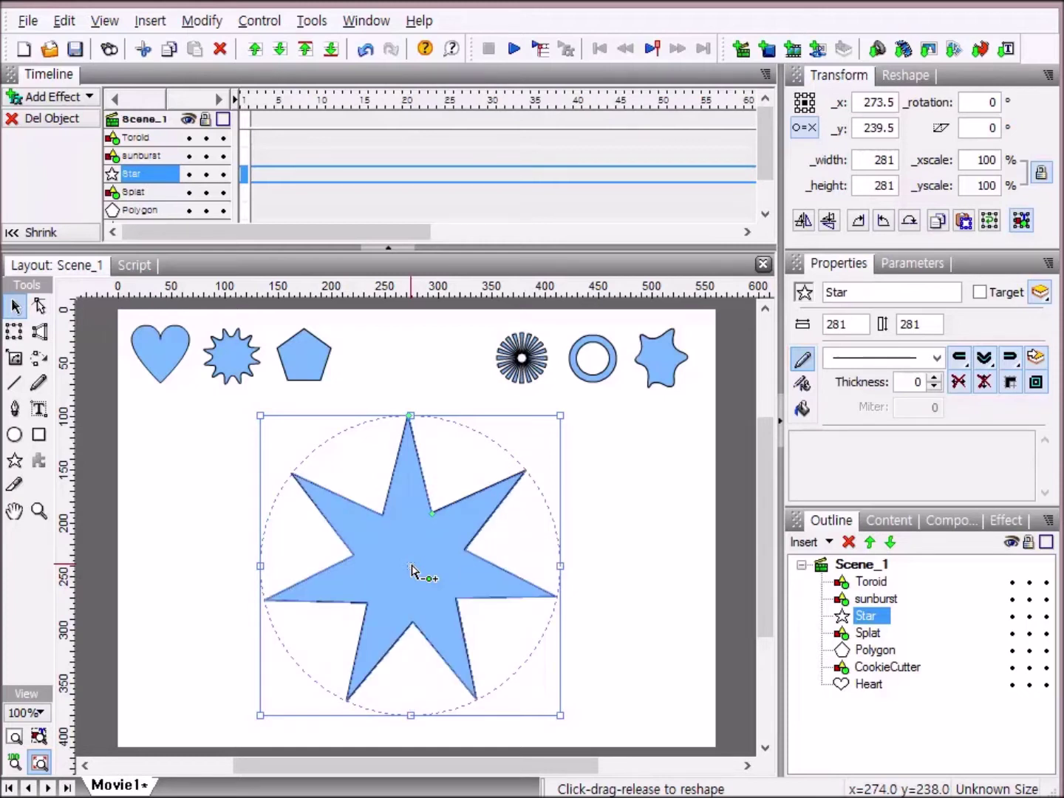
click(412, 567)
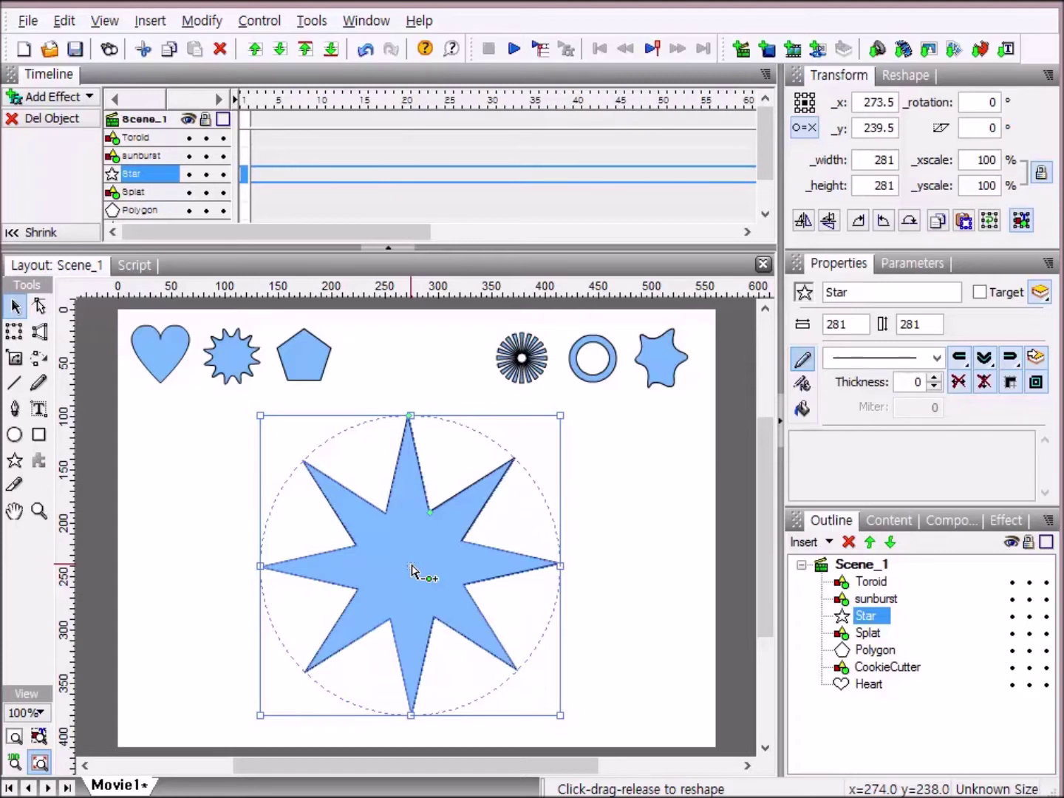
Reduce the large star to five points using its center handle.
right_click(411, 567)
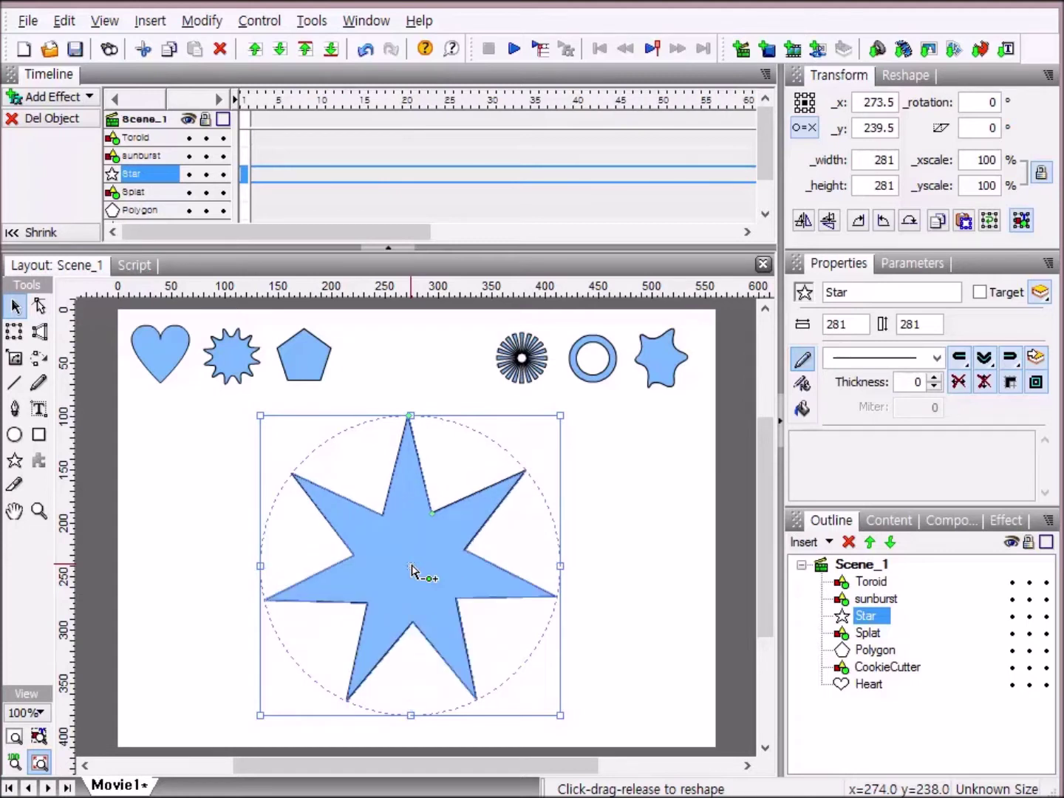
right_click(411, 567)
right_click(412, 566)
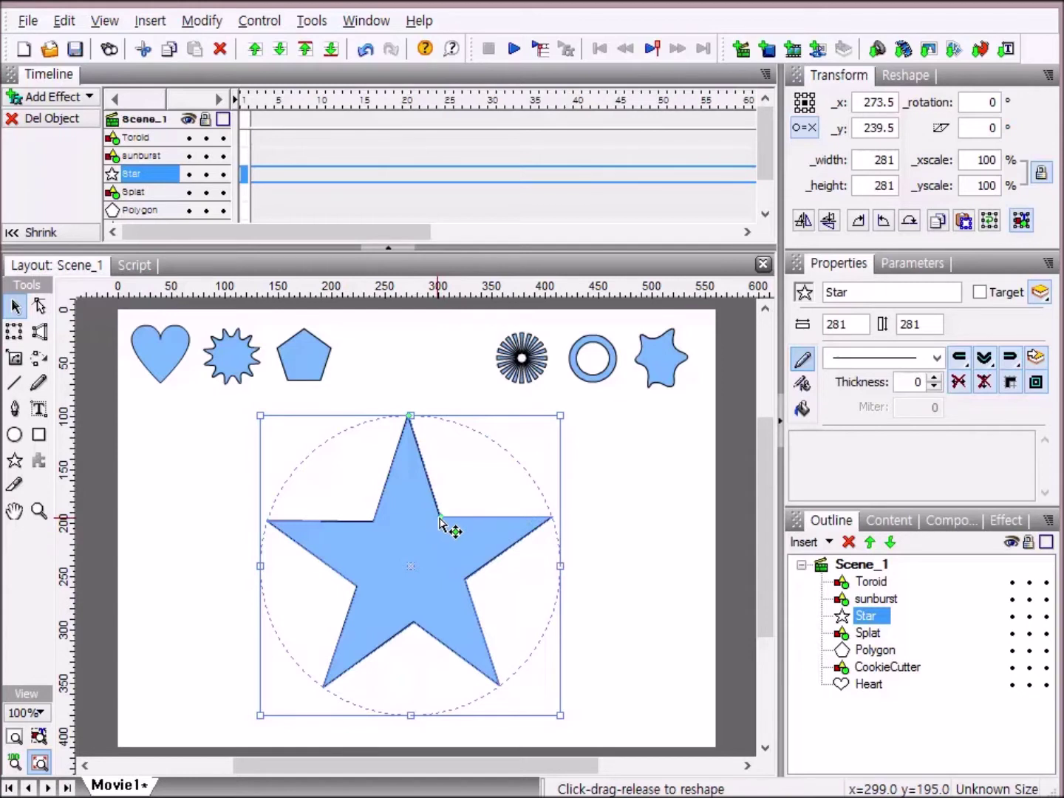
Narrow and skew the large star's points by pulling its inner-corner reshape handle inward toward the centre.
drag(439, 521, 450, 549)
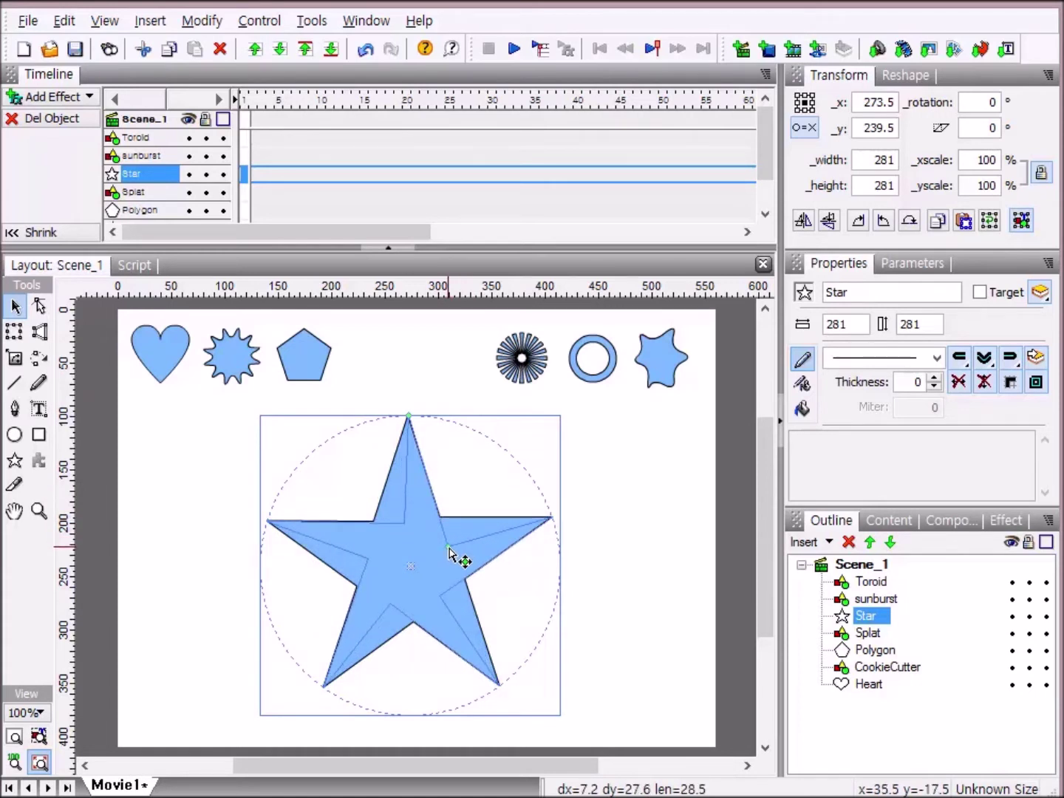
drag(449, 549, 449, 548)
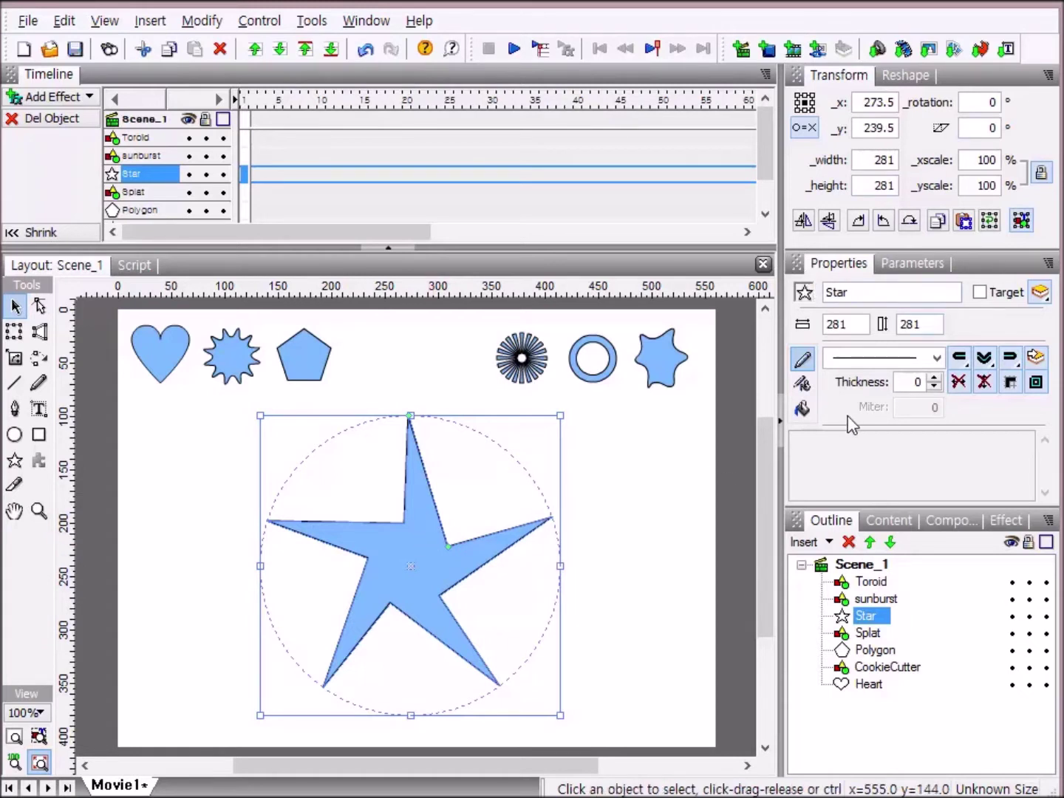
Change the large star's fill from solid to a gradient of the radial type.
click(804, 411)
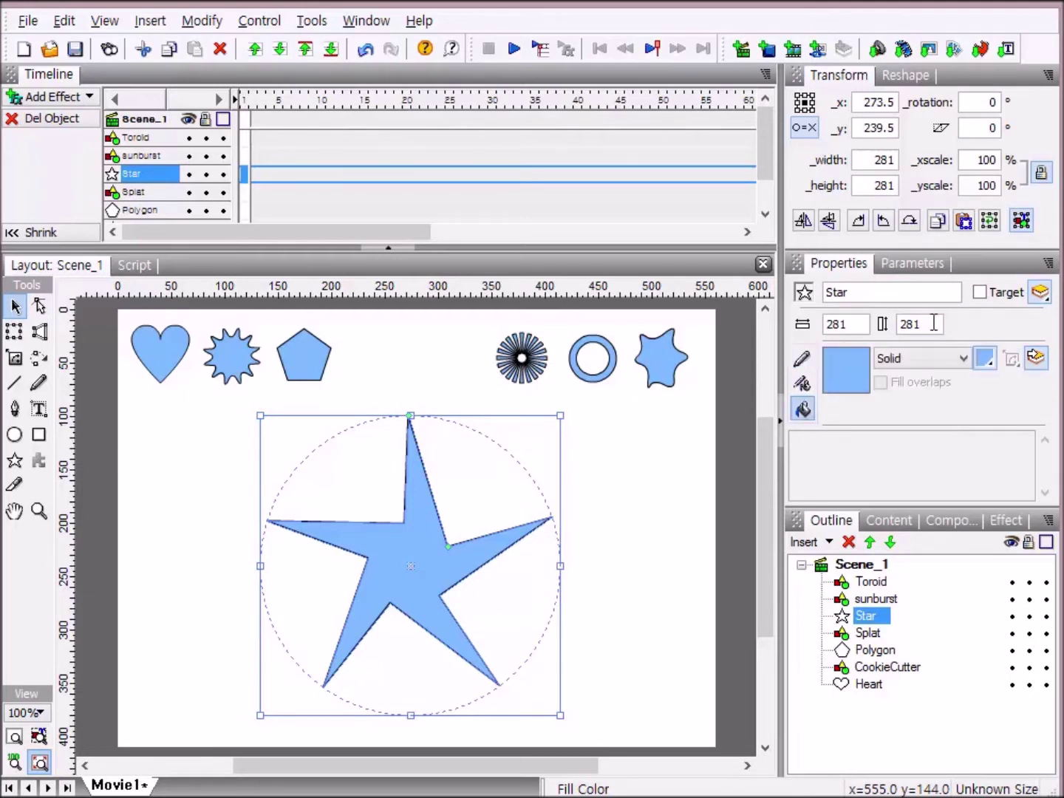
click(964, 359)
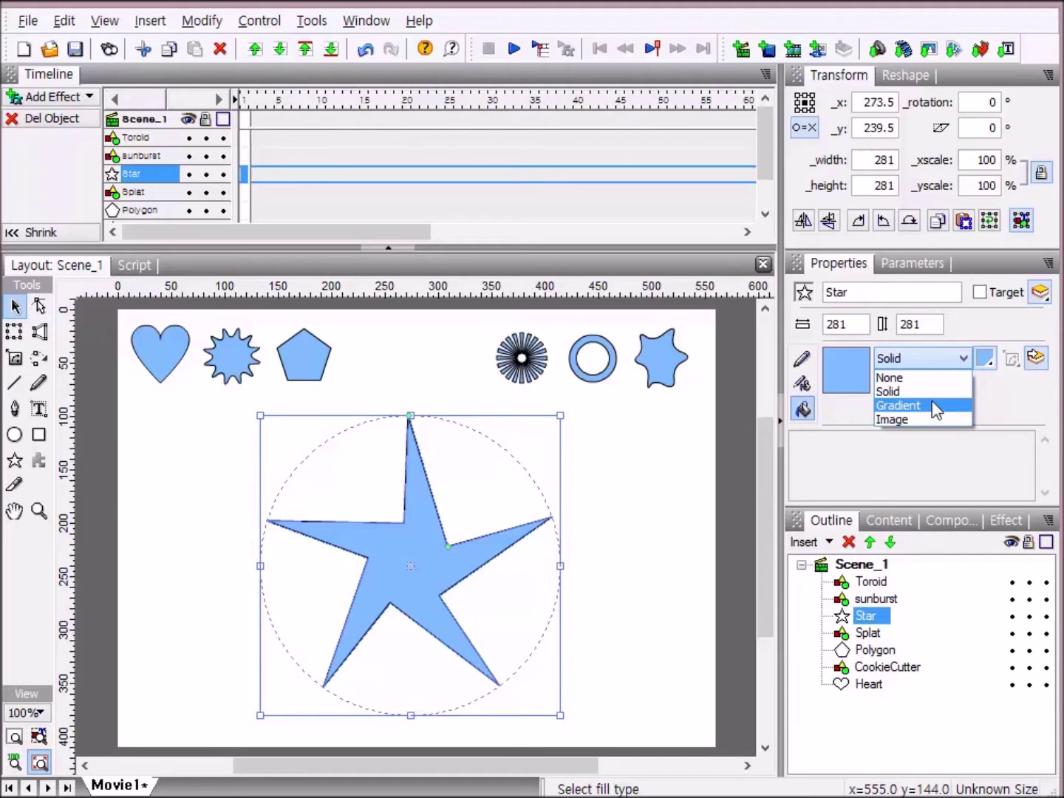
click(940, 405)
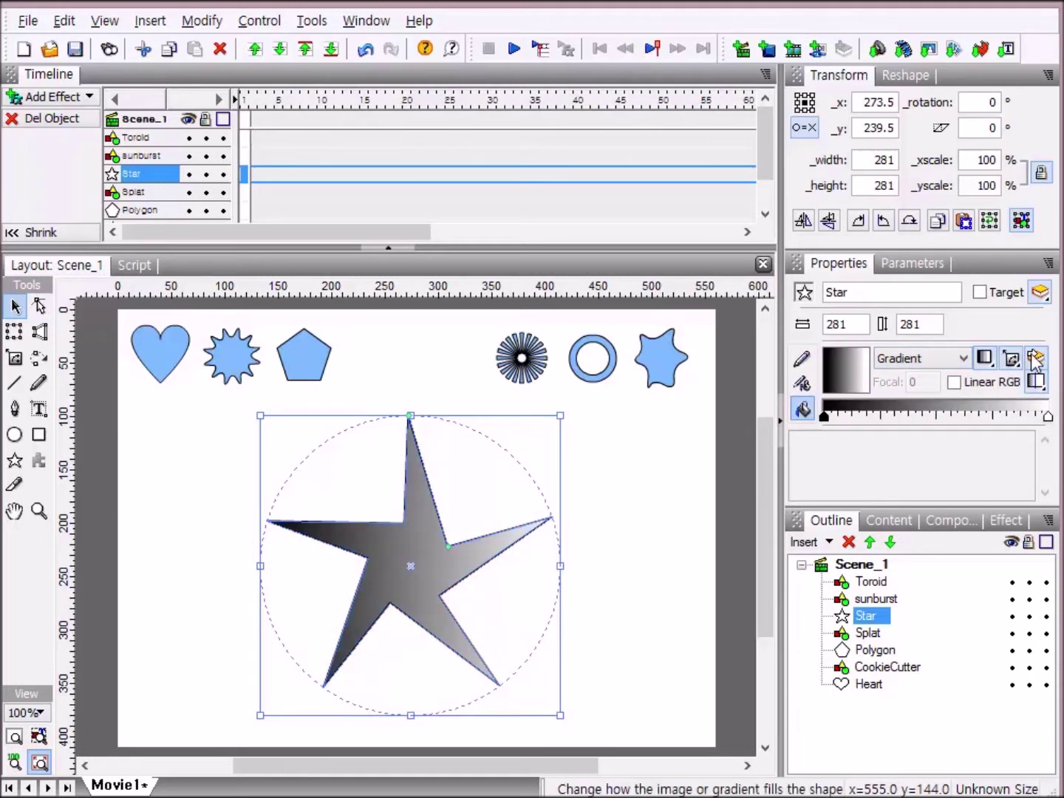
click(990, 357)
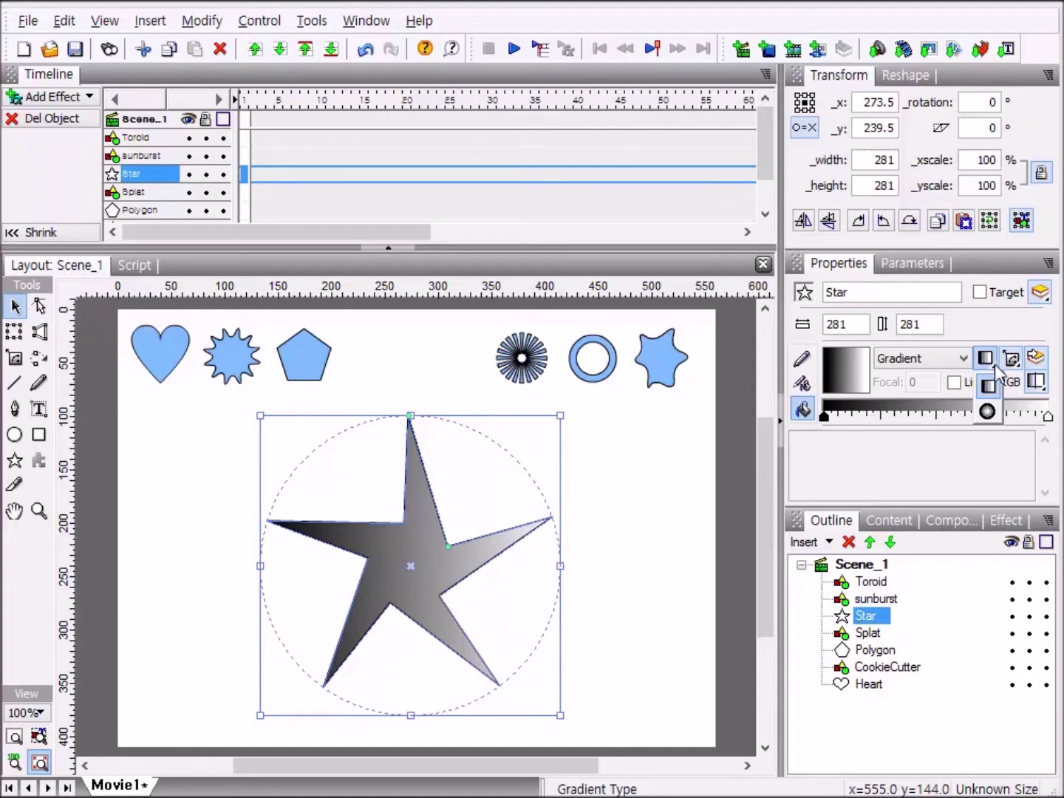
click(988, 412)
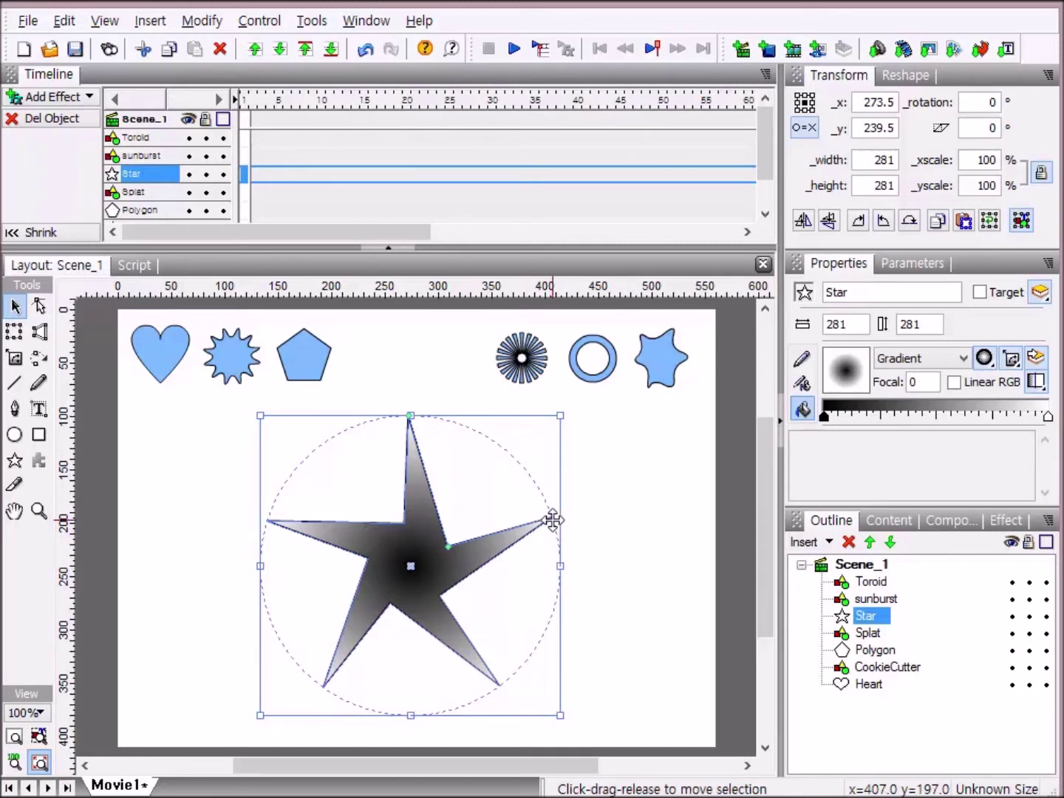
Color the star's radial gradient yellow at its start stop and blue at its end stop.
click(825, 419)
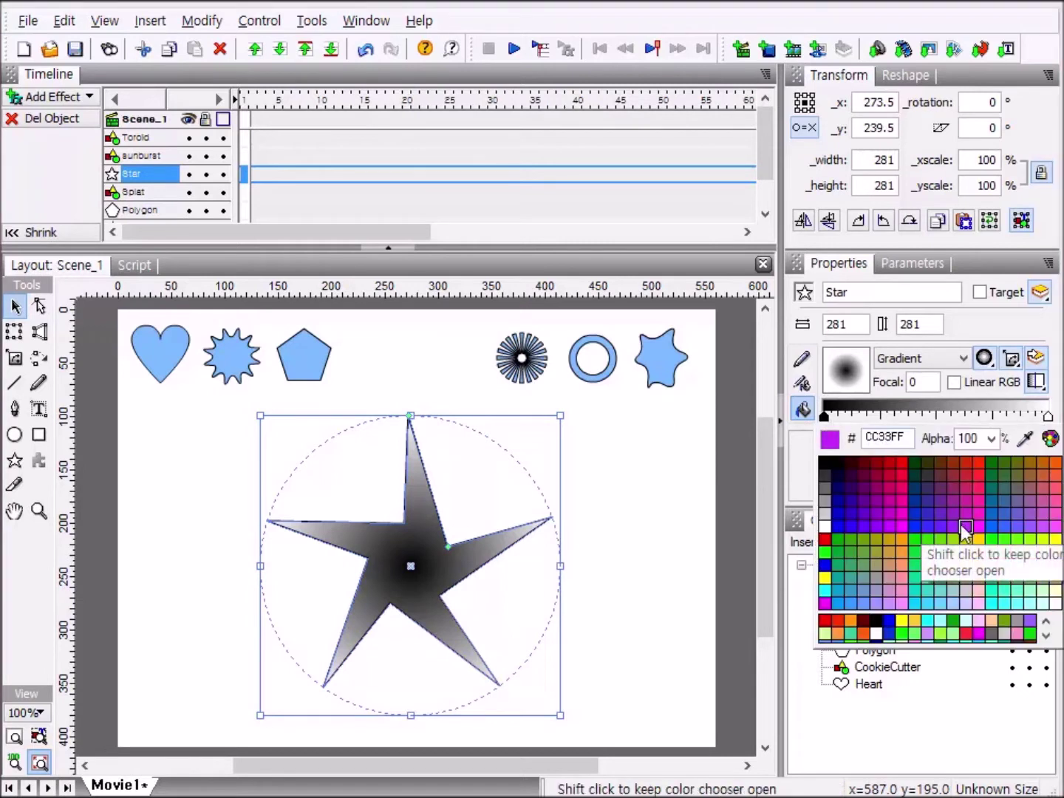
click(826, 578)
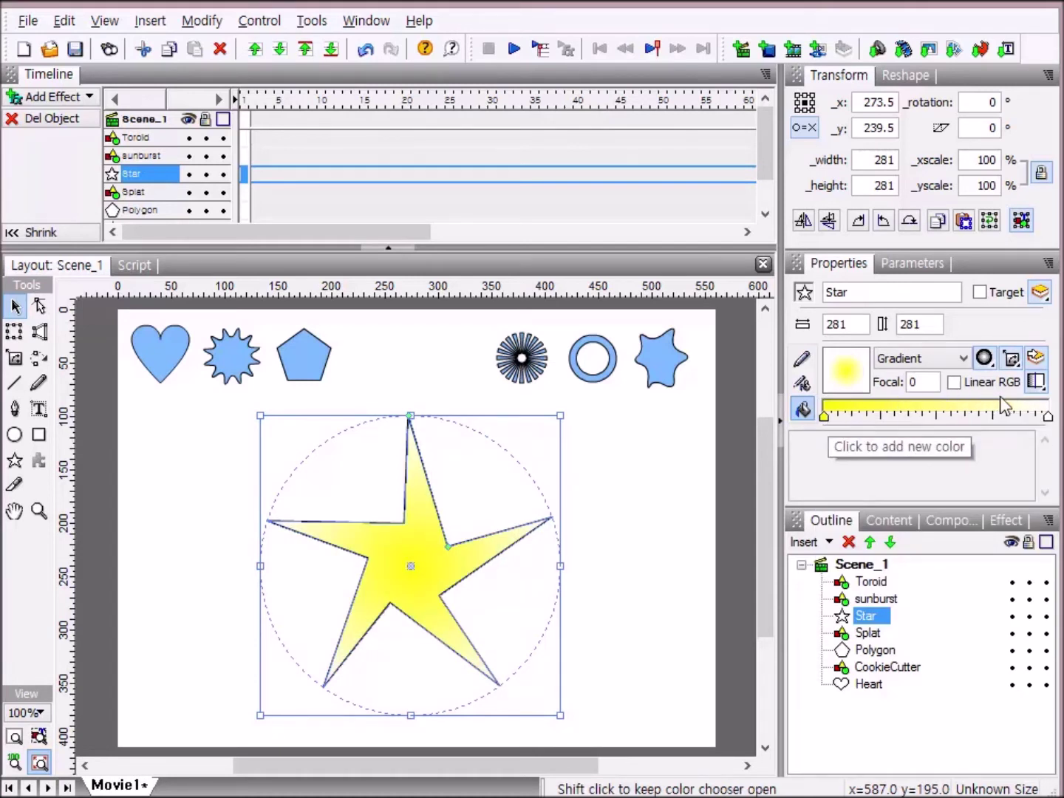
click(1049, 418)
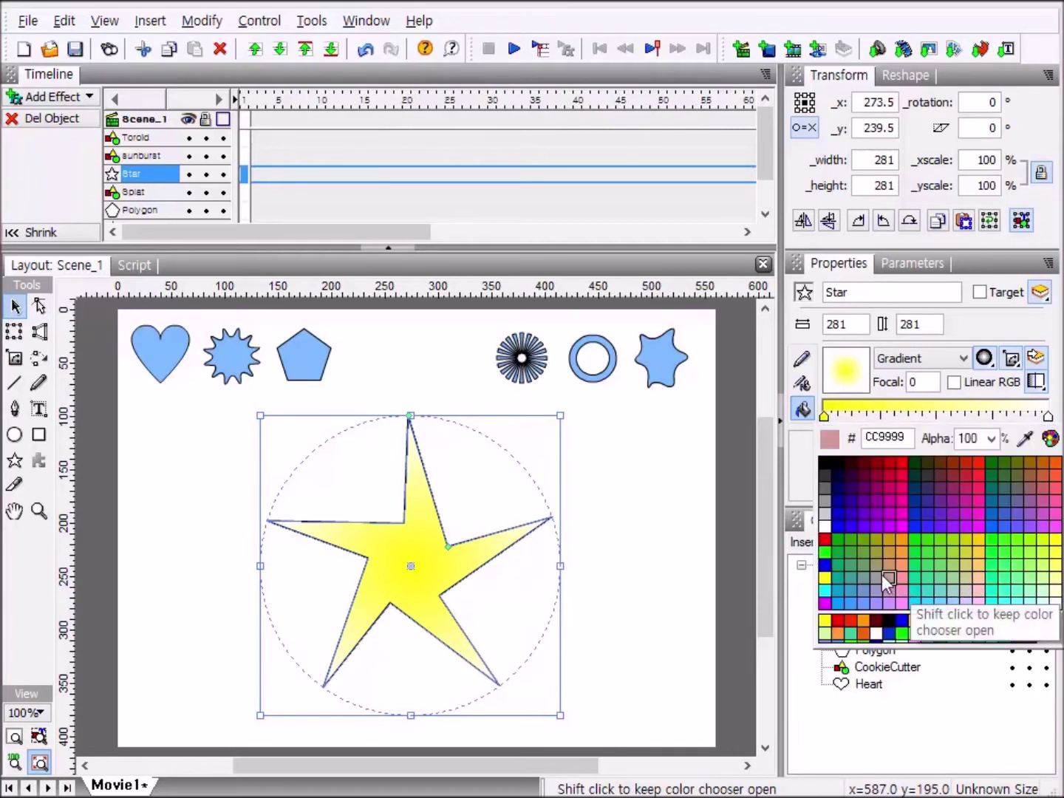
click(826, 569)
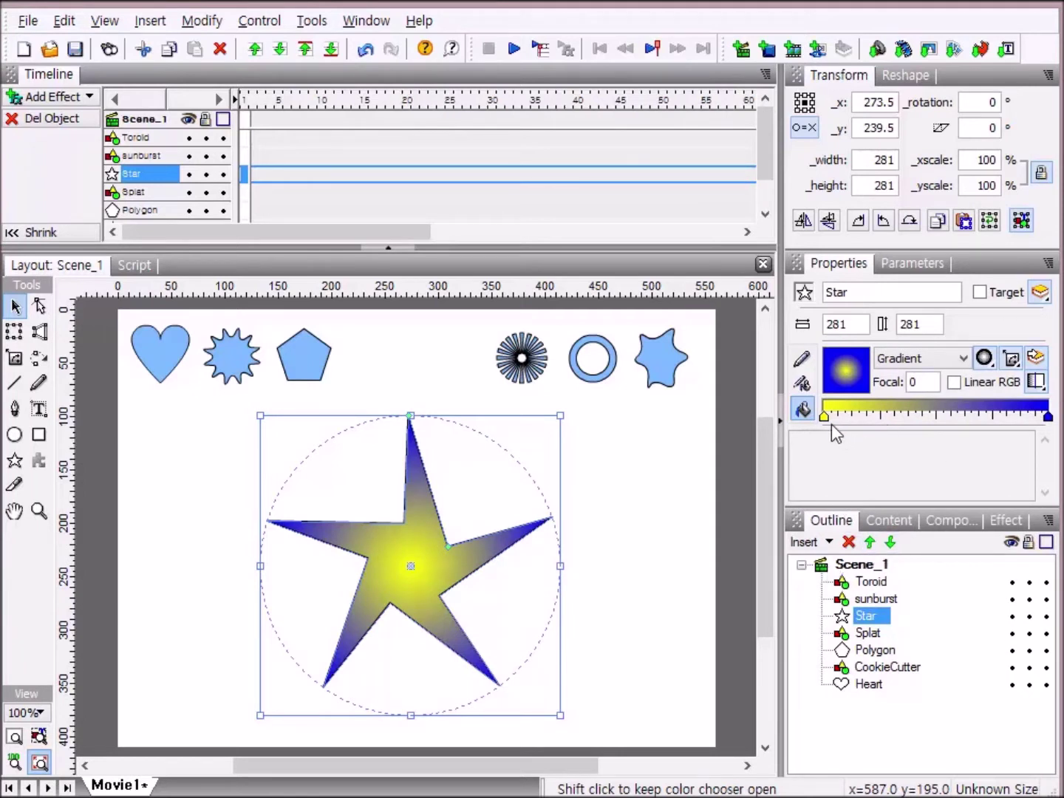
Add a red stop at the middle of the star's gradient and a black stop near its yellow end.
click(936, 417)
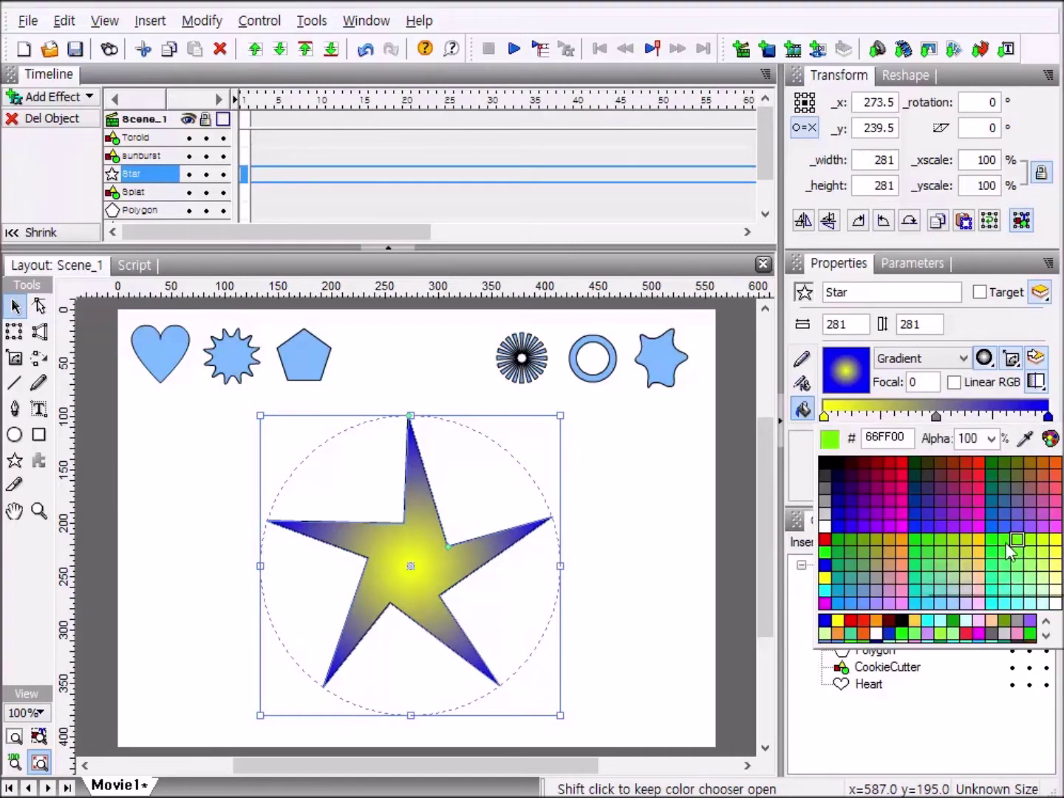
click(826, 540)
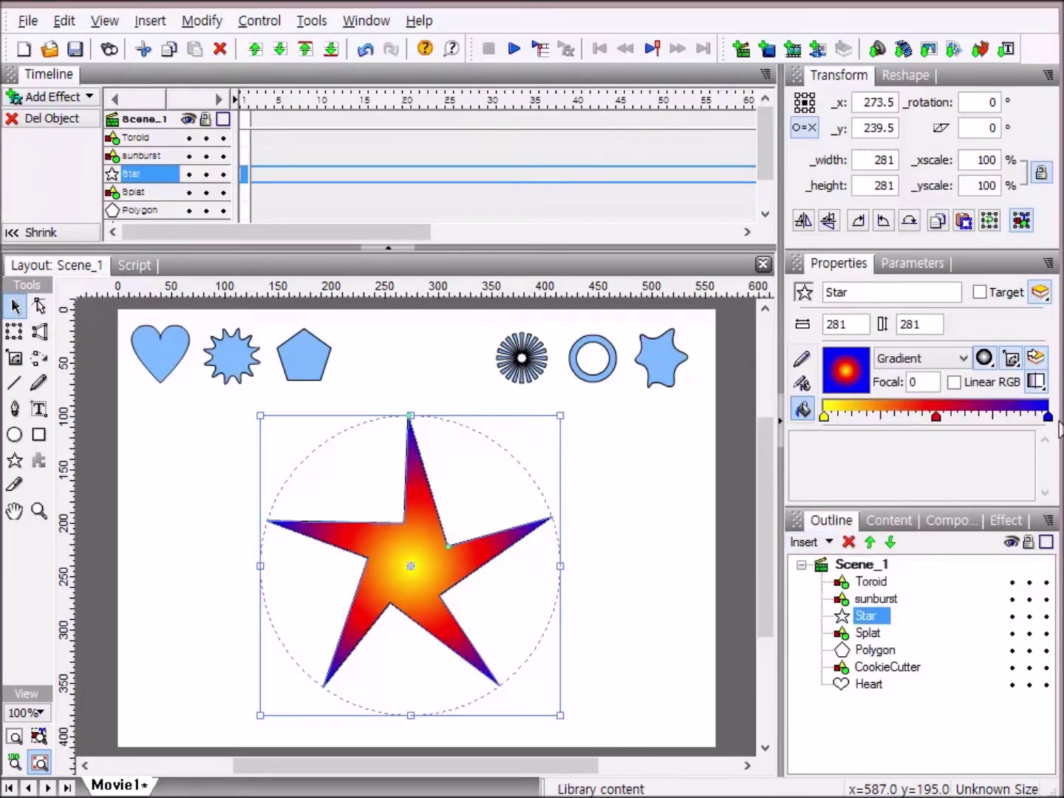
click(854, 419)
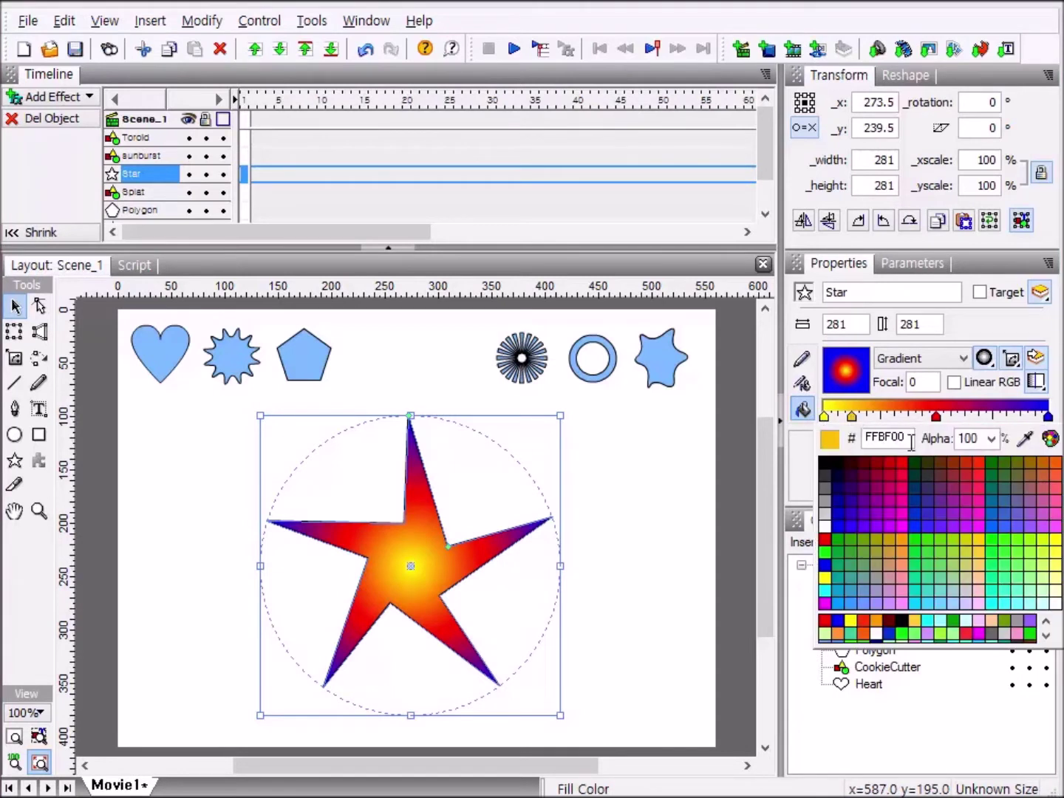
click(825, 467)
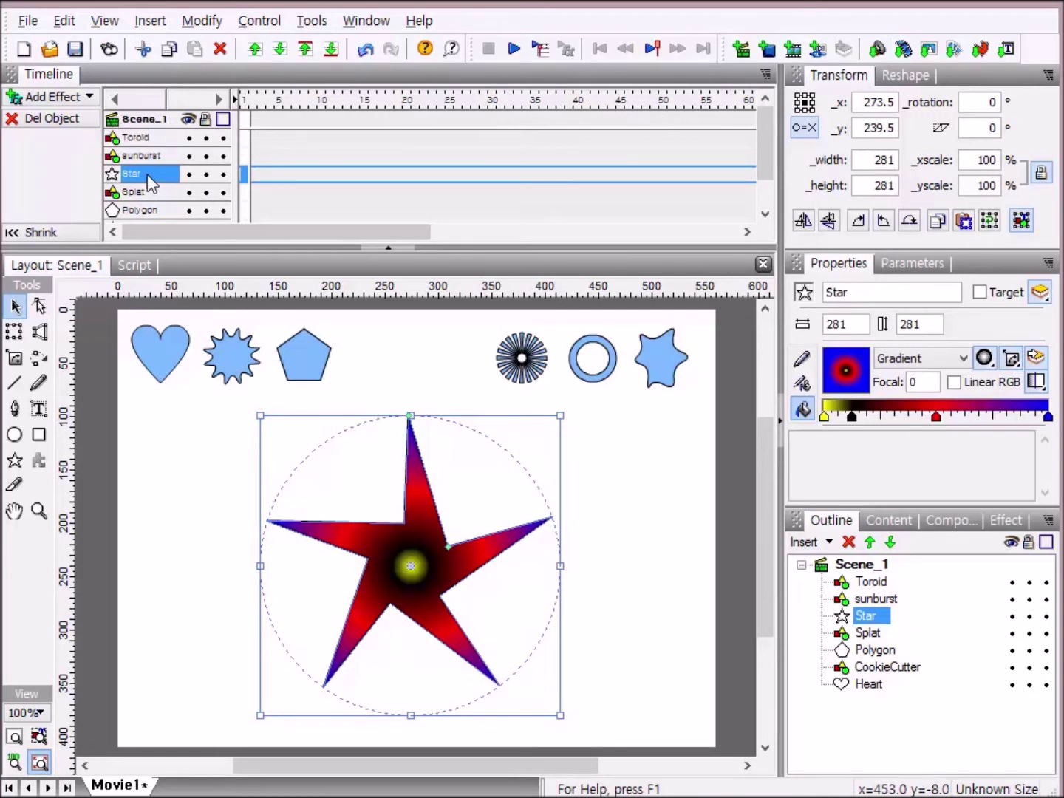
Add a Move effect to the star at frame 1 and extend its duration to 60 frames.
right_click(243, 182)
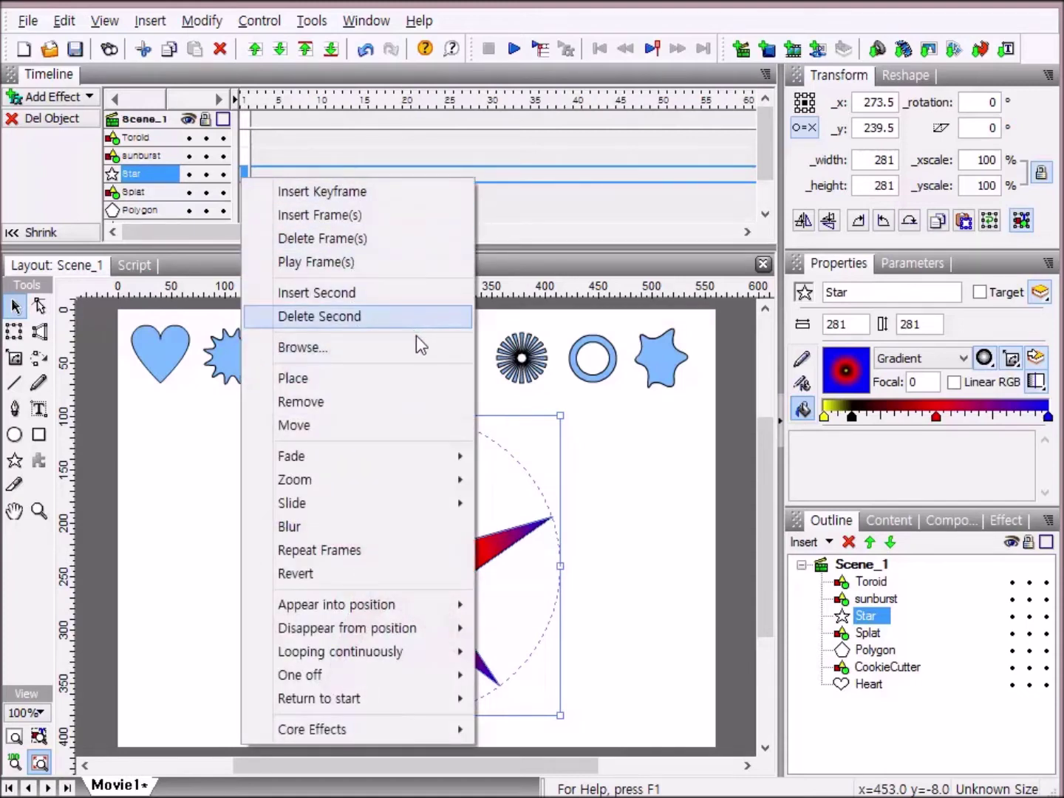
click(349, 435)
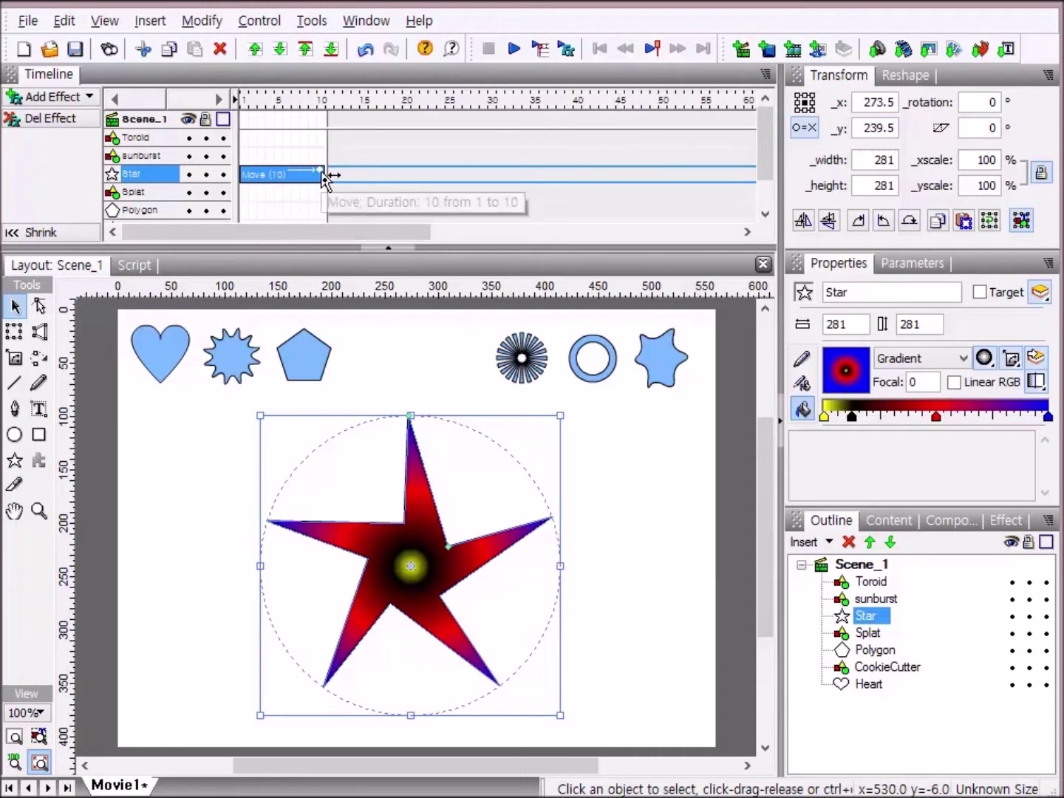
drag(323, 177, 752, 186)
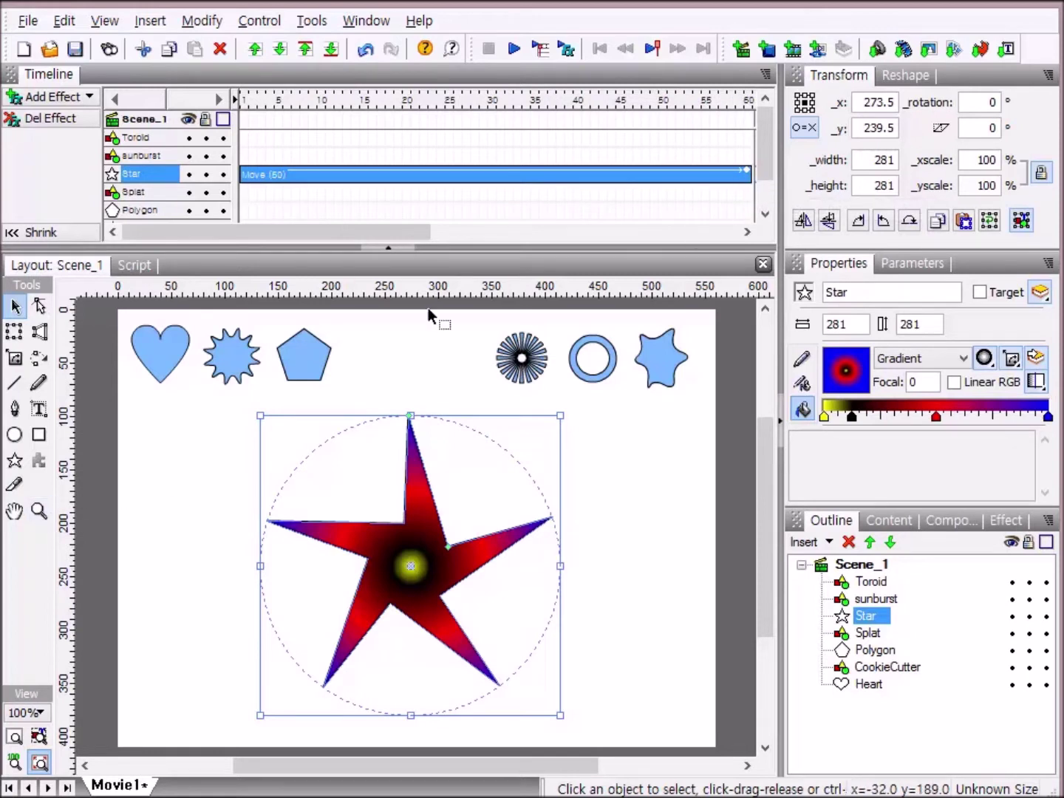
Set the star's rotation to 360° at frame 60 of its Move effect and preview the movie.
drag(419, 240, 452, 236)
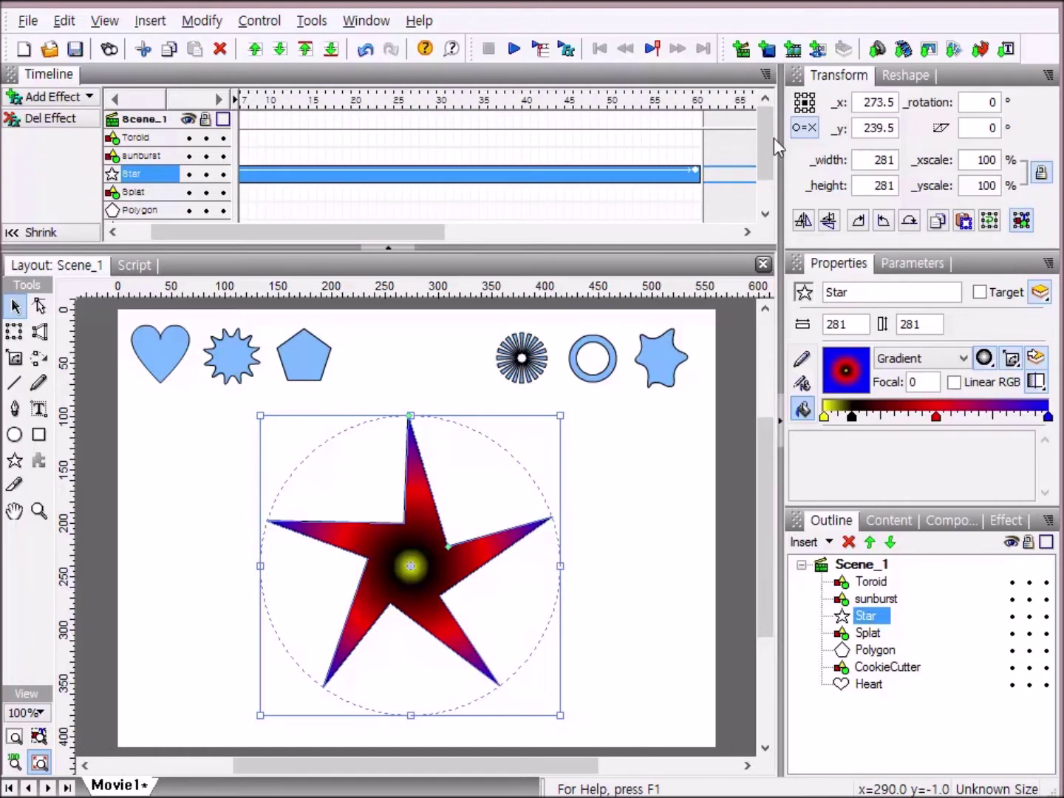
click(699, 99)
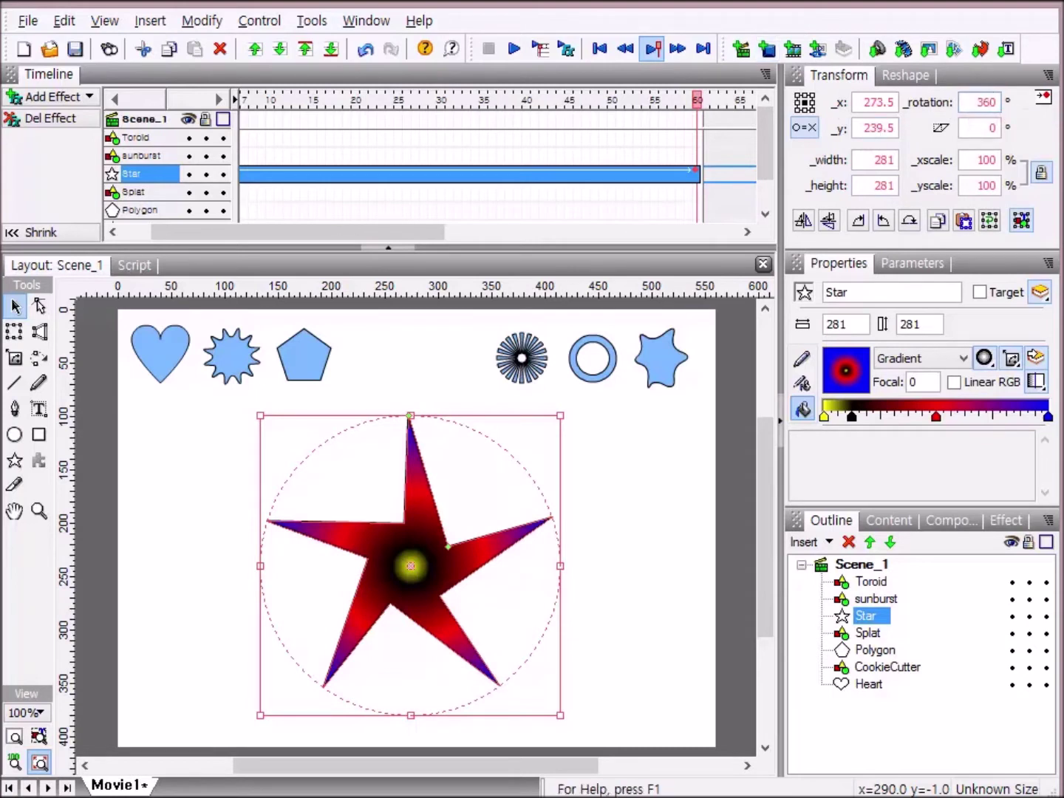
key(Return)
click(516, 51)
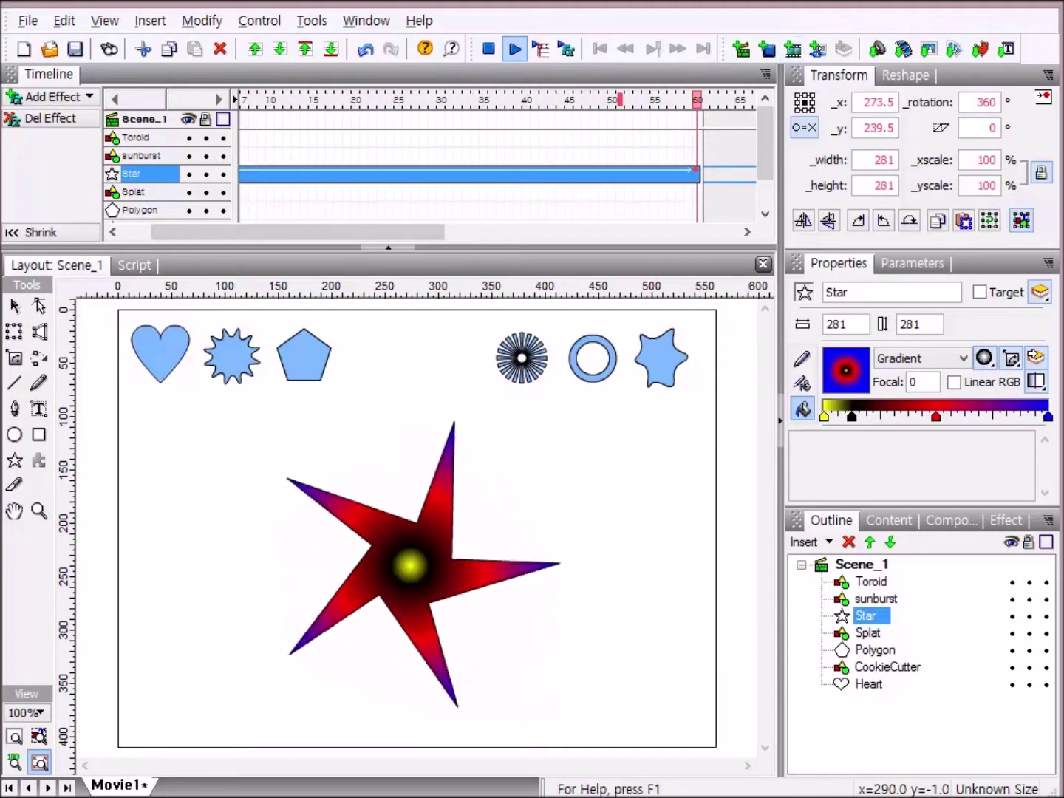
click(488, 49)
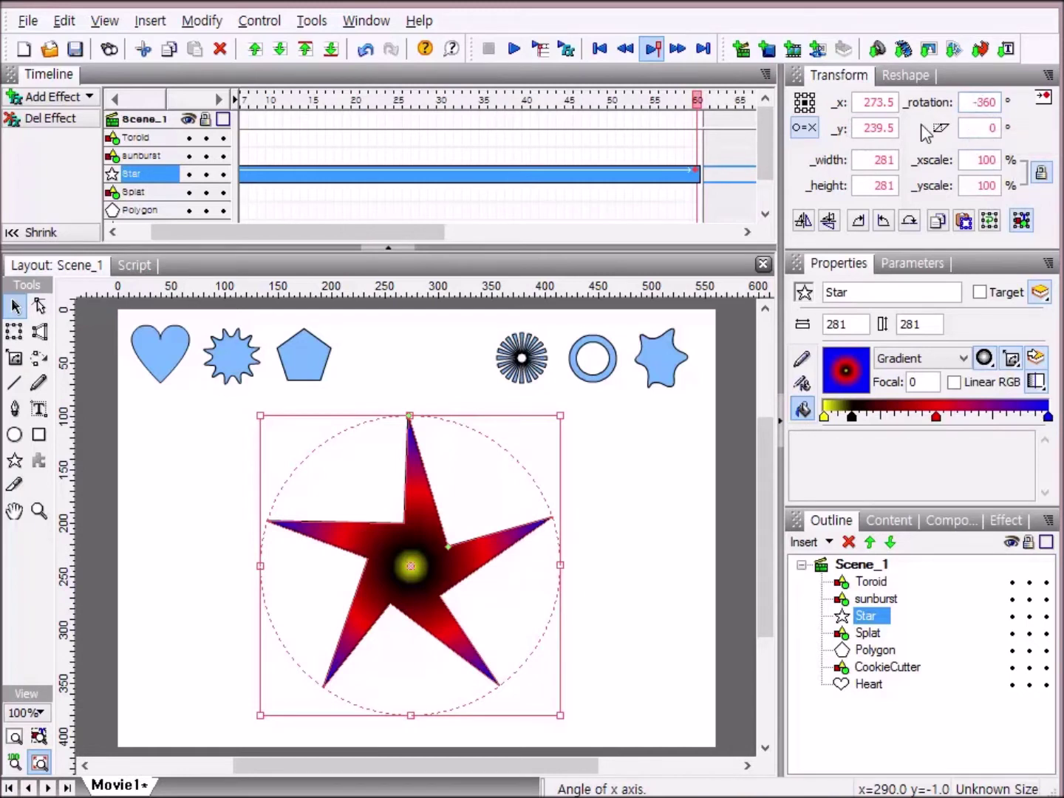
Set the star's end rotation to -360° to reverse the spin, and preview the movie.
click(516, 51)
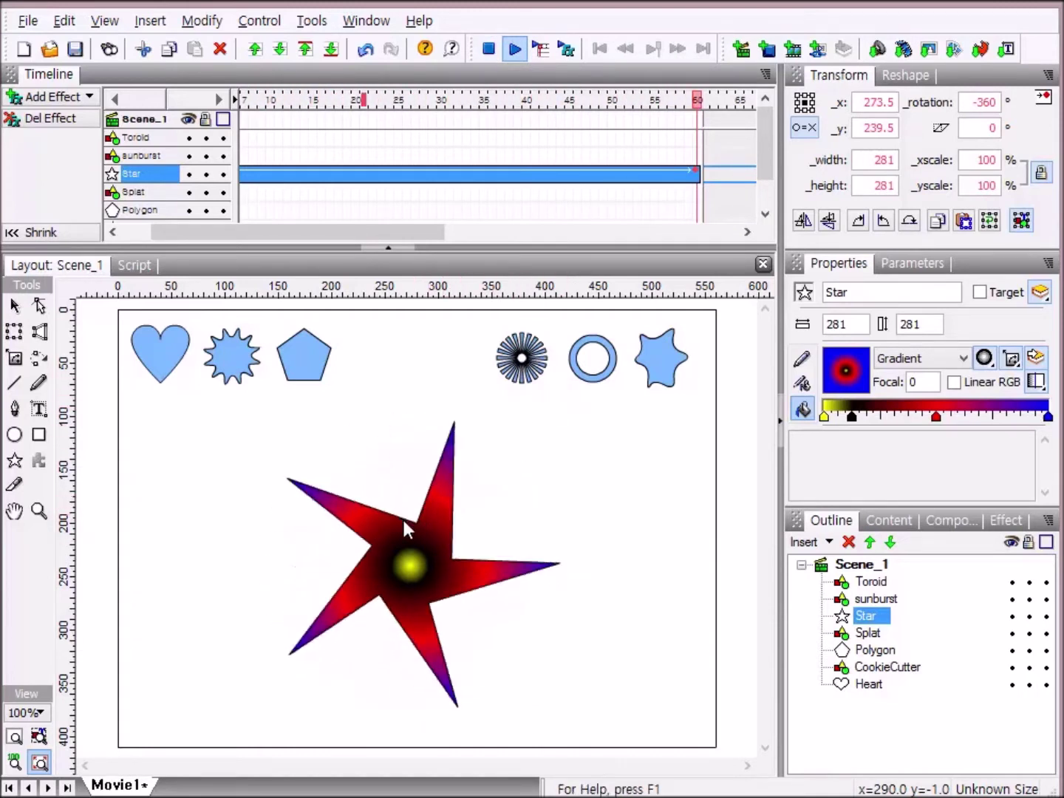
click(488, 50)
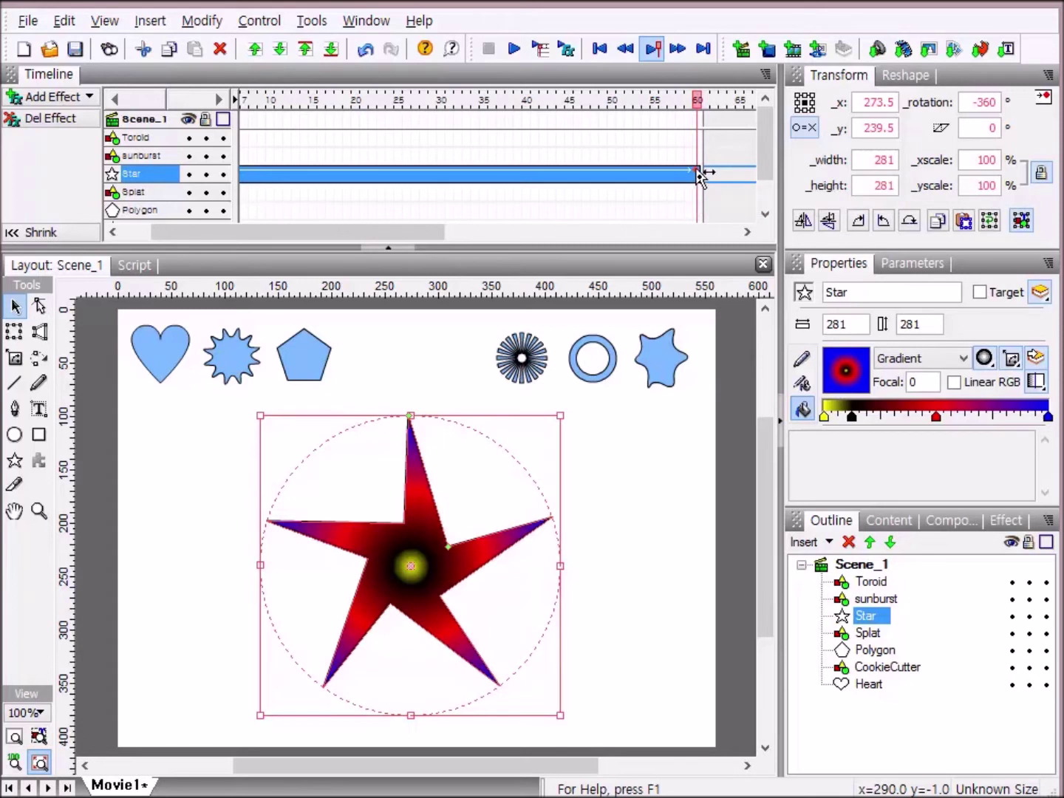
Shorten the star's Move effect to 40 frames and preview the faster rotation.
drag(697, 175, 691, 175)
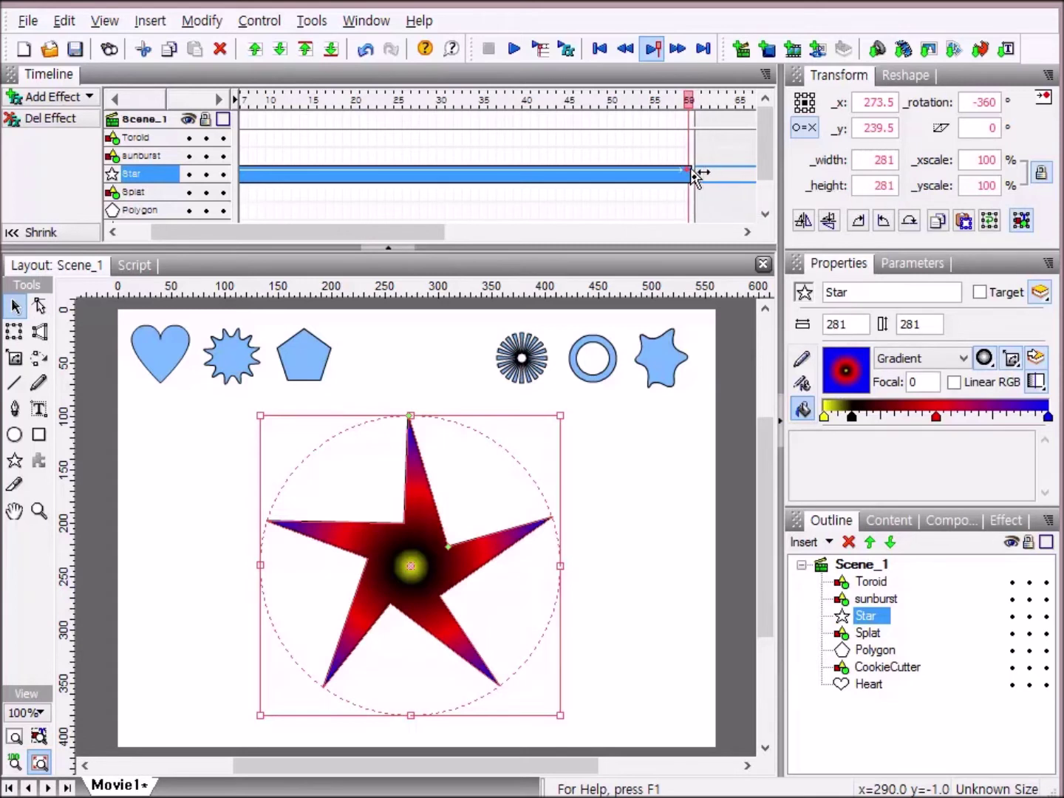
drag(693, 176, 529, 166)
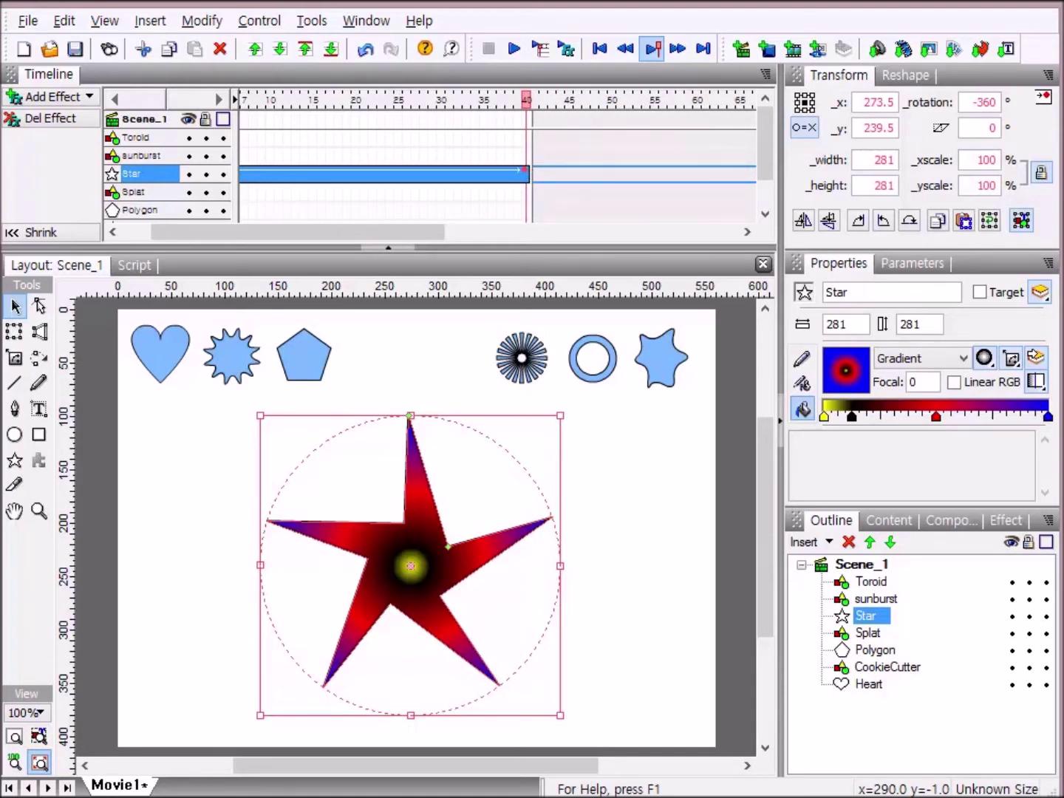
click(515, 50)
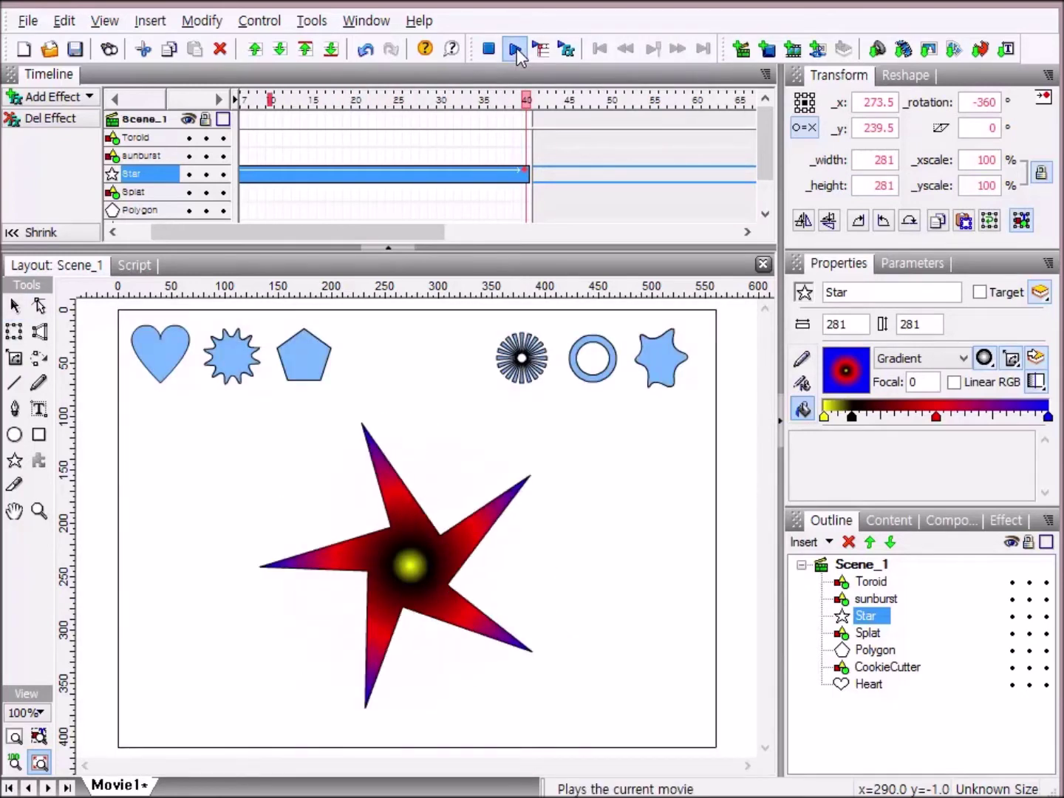
click(488, 49)
click(490, 47)
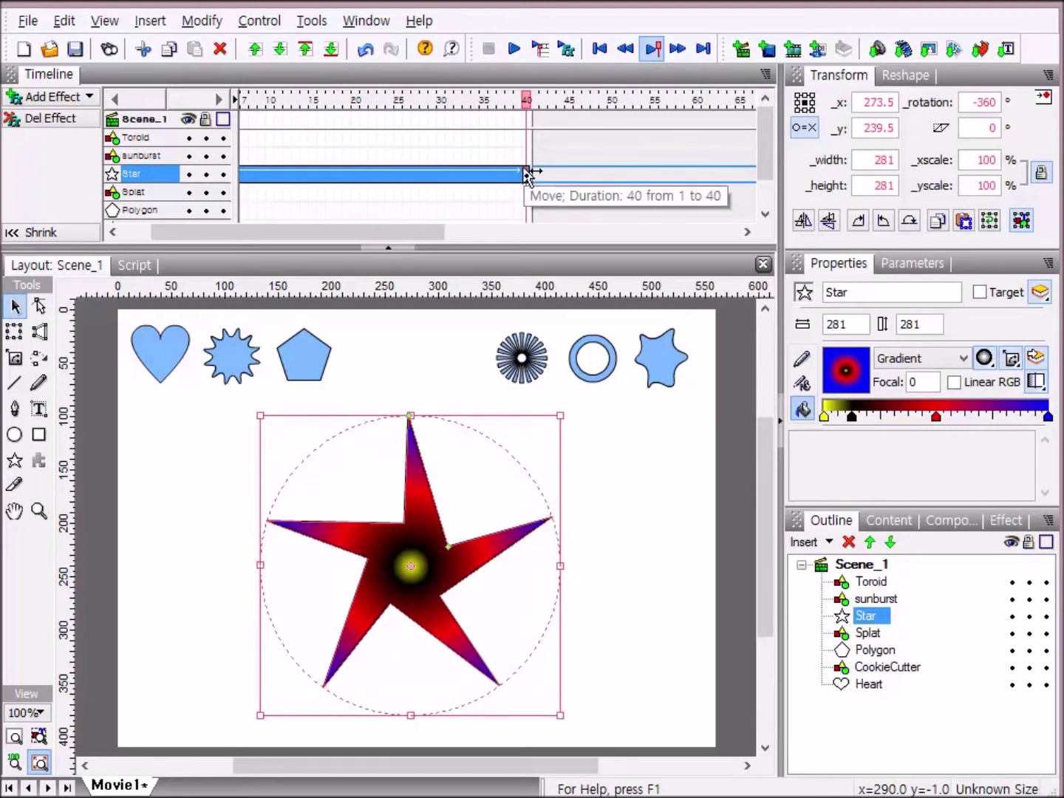
Shorten the star's Move effect further to 30 frames and preview the rotation.
mouse_move(527, 175)
mouse_down()
mouse_move(468, 180)
mouse_move(442, 198)
mouse_up()
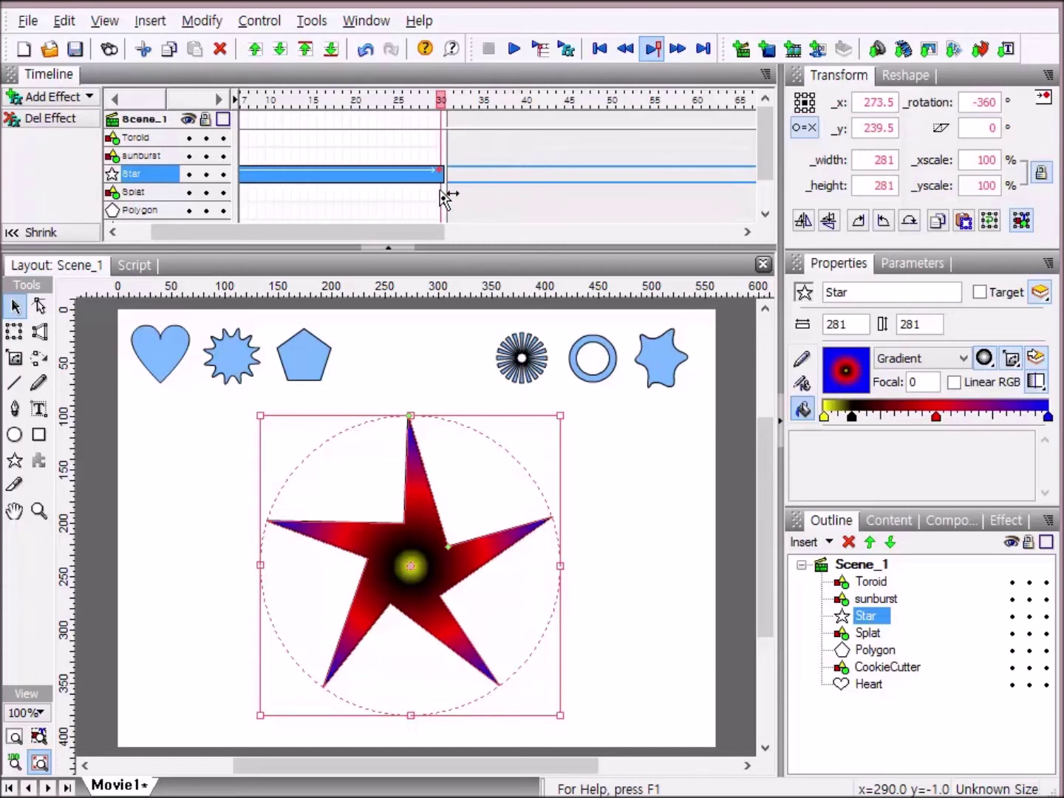
click(510, 52)
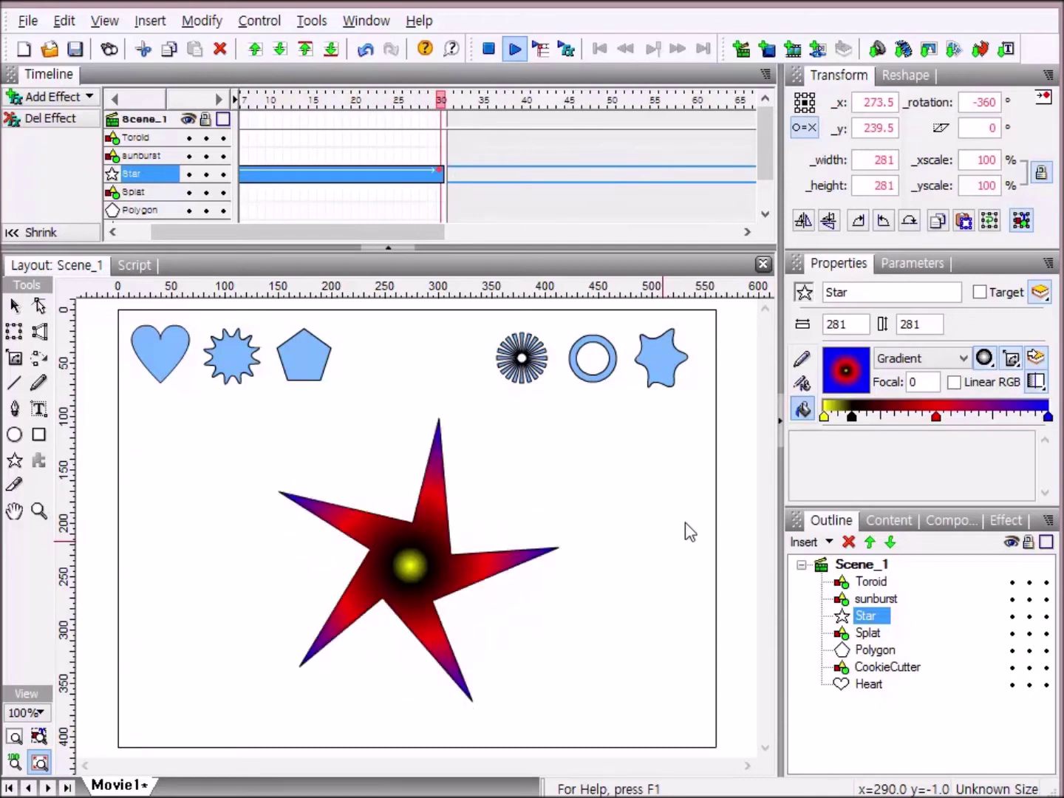
click(488, 49)
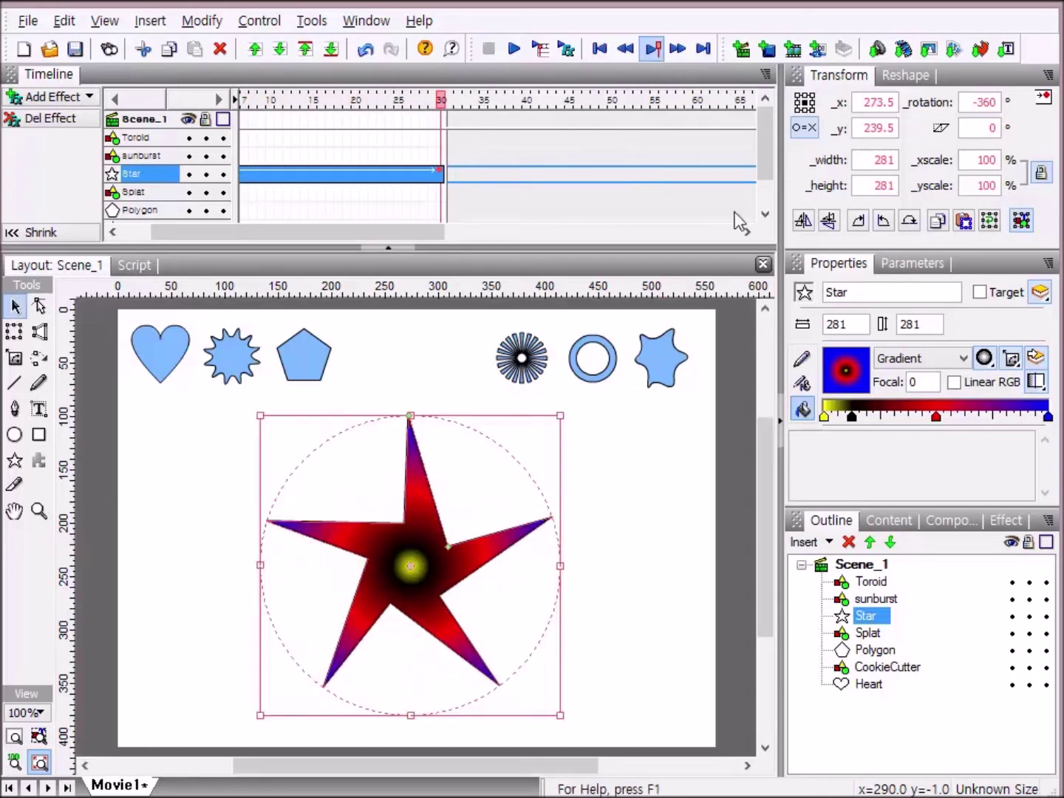
Delete the large star from the scene.
key(Delete)
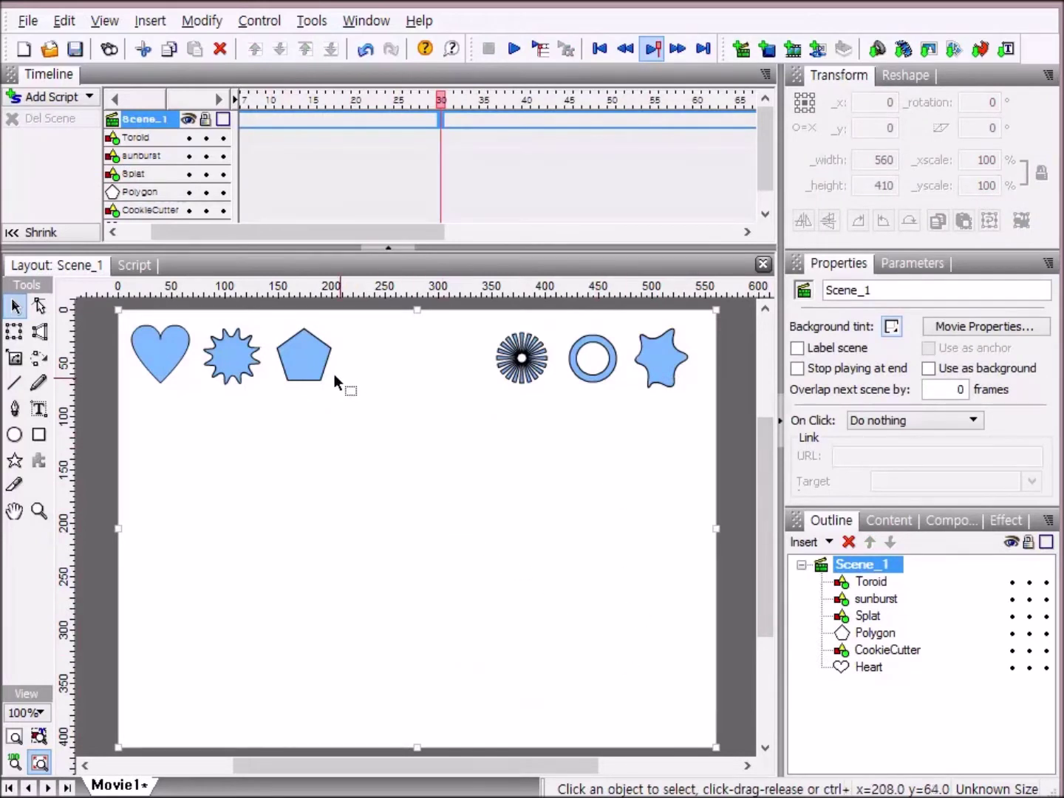
Enlarge the pentagon to about 240 × 240 and place it in the open area below the row, centred near x 294, y 248.
drag(315, 362, 213, 463)
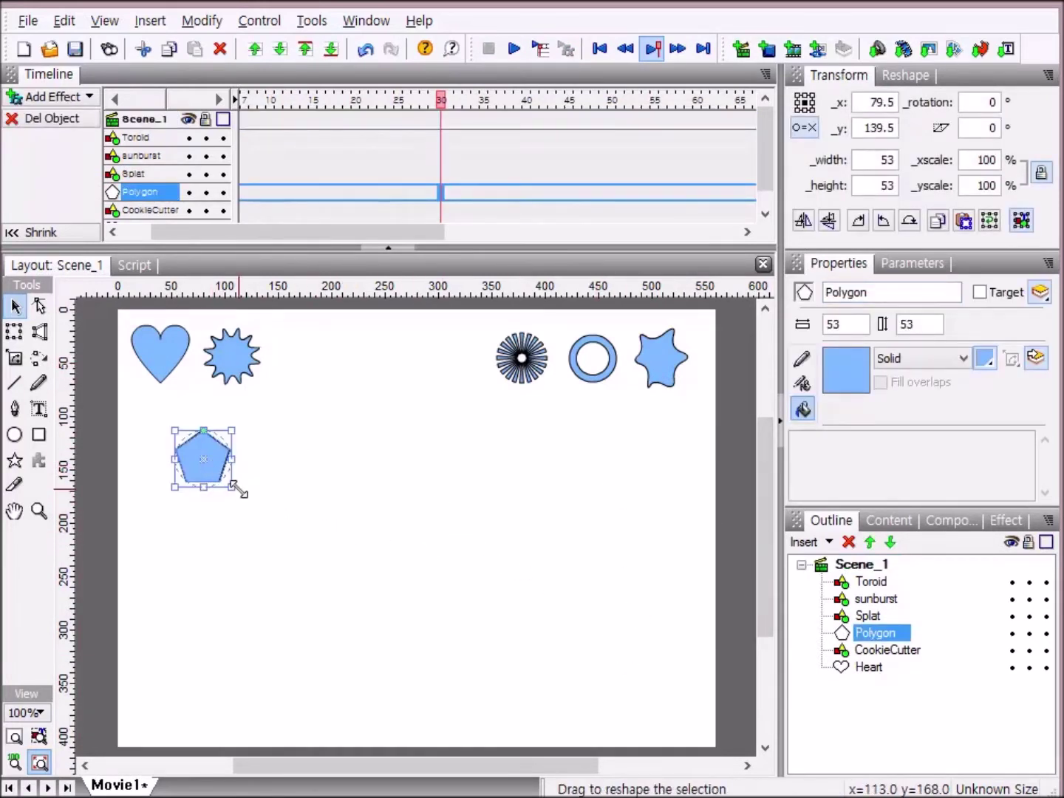
drag(231, 481, 431, 688)
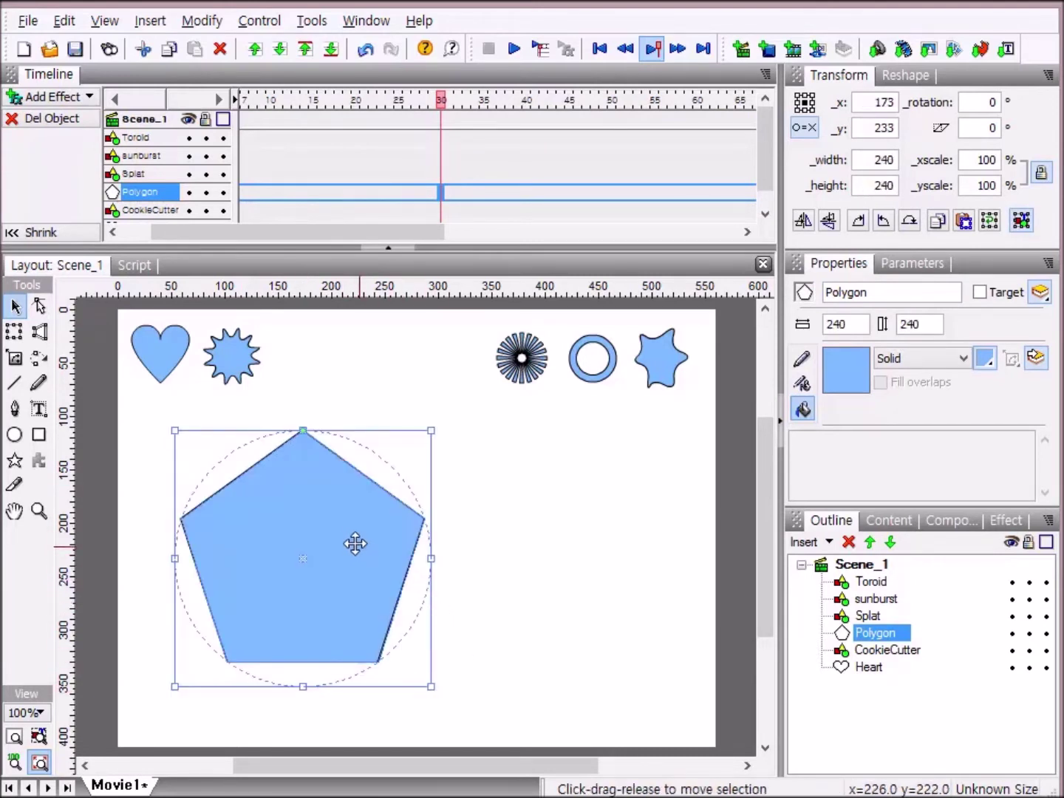
drag(352, 540, 477, 552)
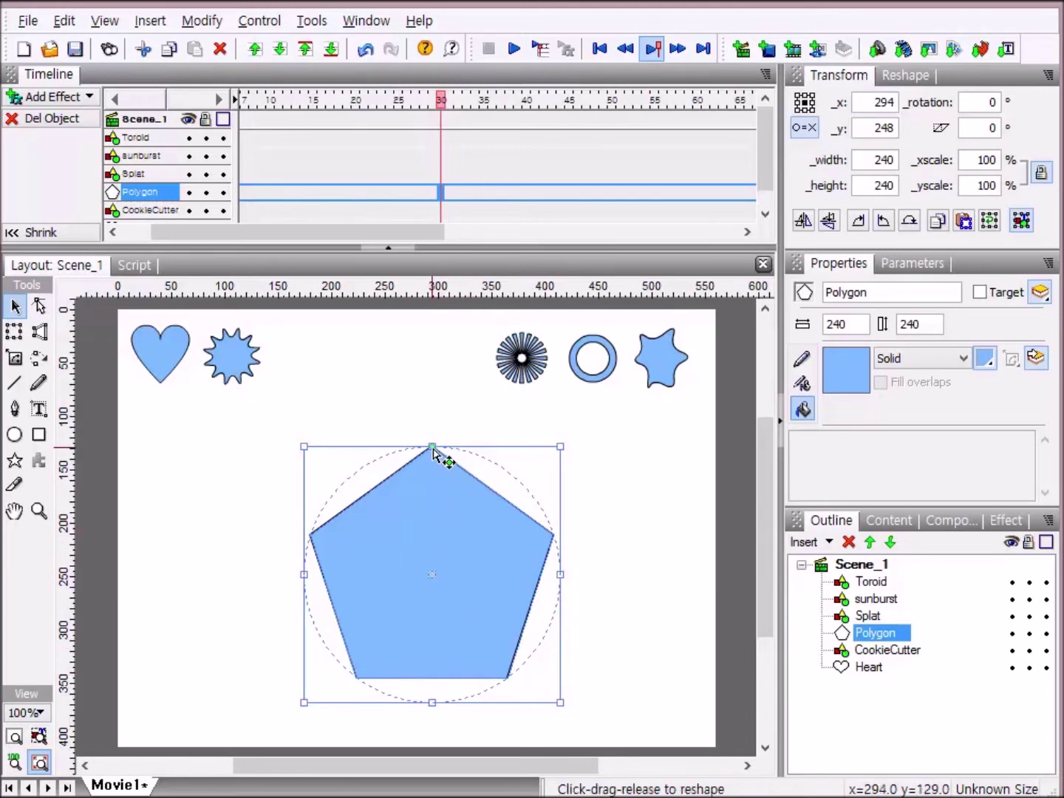
Try rotating the pentagon slightly by its top vertex and back, and try adding two sides to it and removing them again.
drag(432, 448, 455, 461)
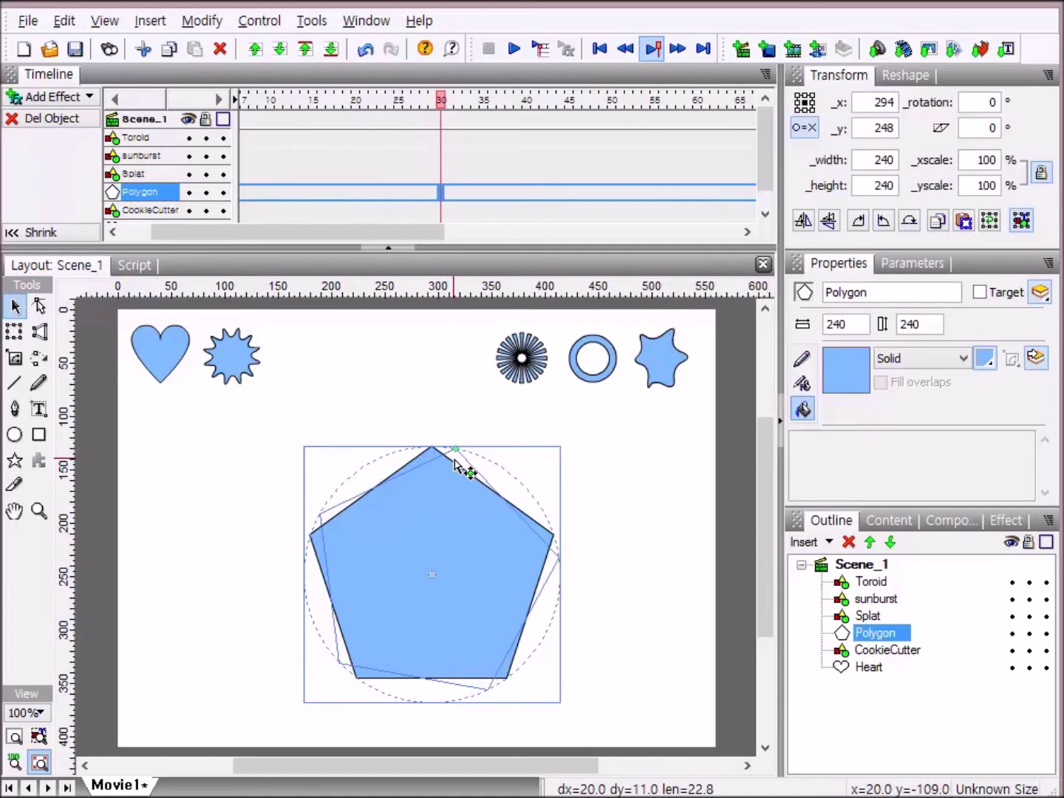
drag(456, 462, 432, 473)
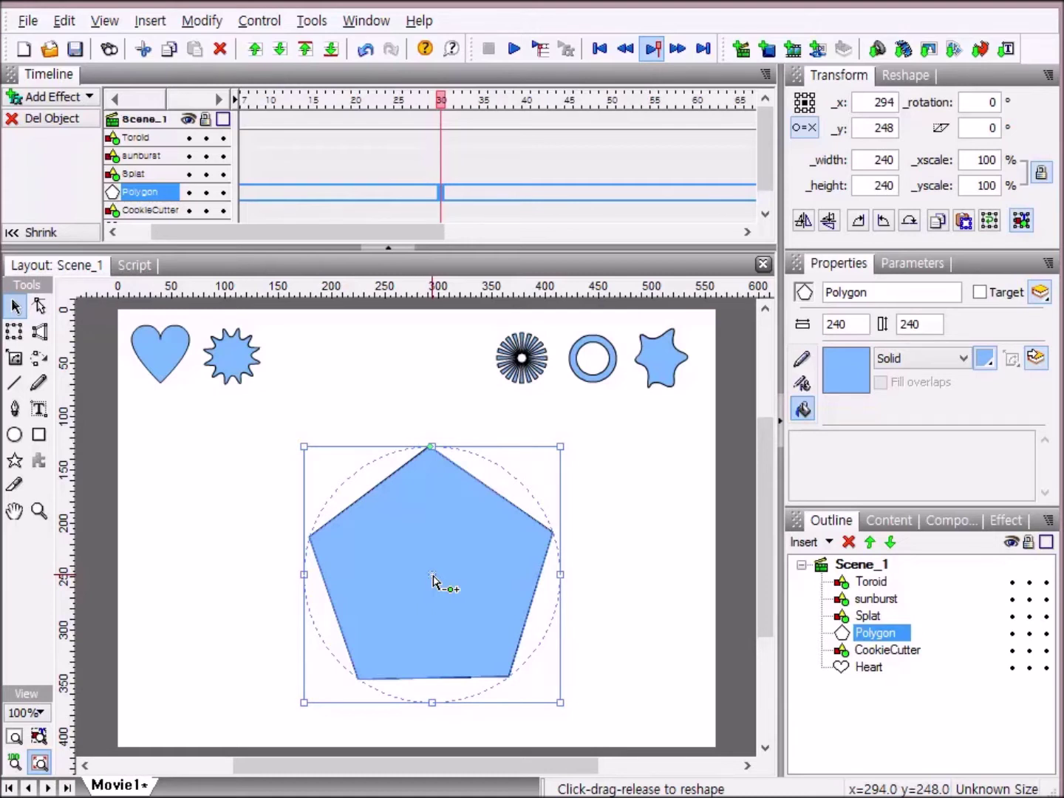
click(433, 581)
click(433, 580)
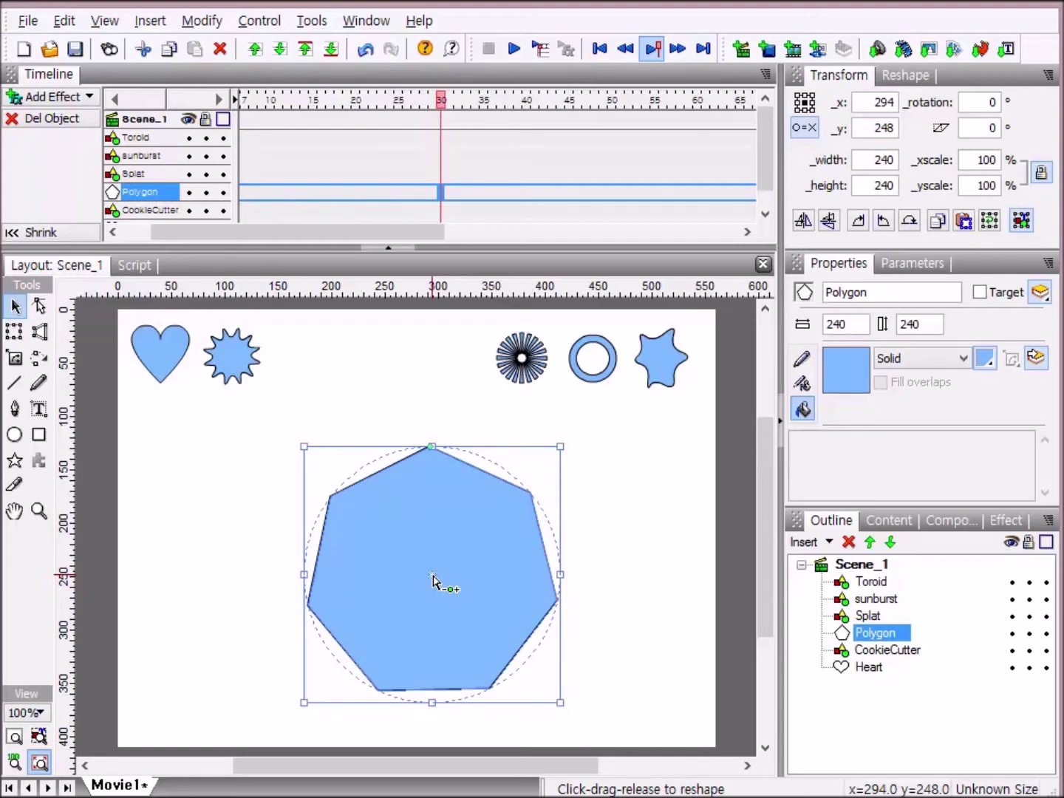
shift+click(433, 581)
shift+click(433, 576)
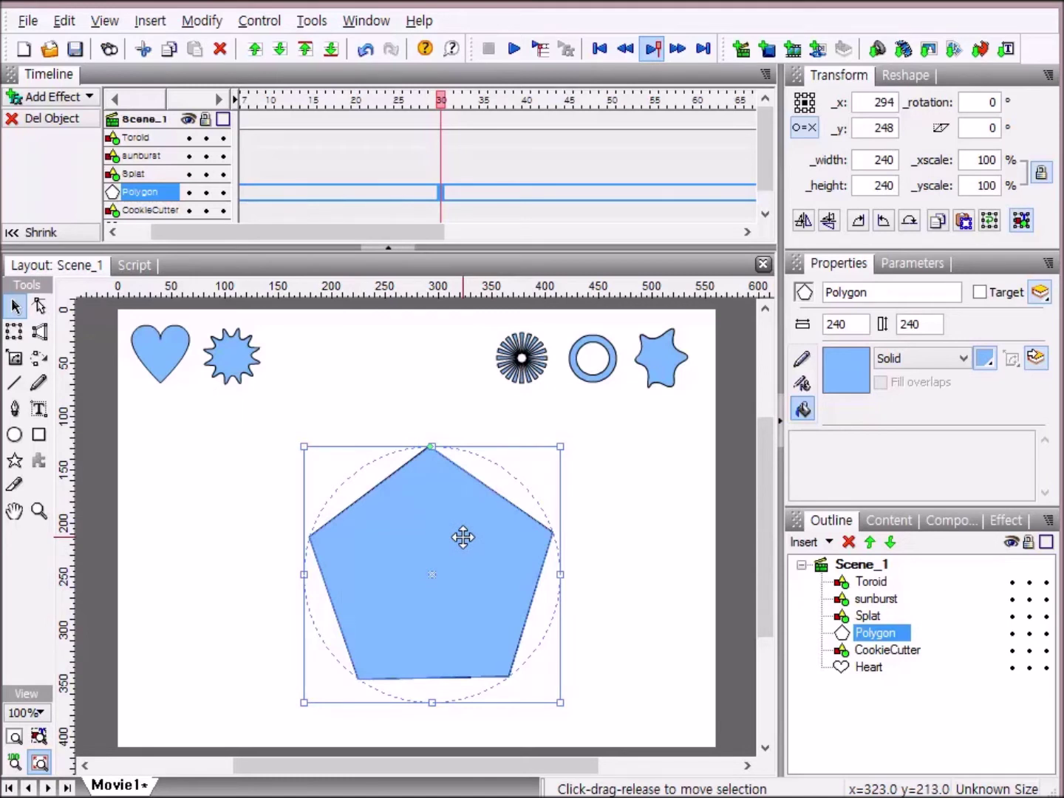
Delete the large pentagon from the scene.
key(Delete)
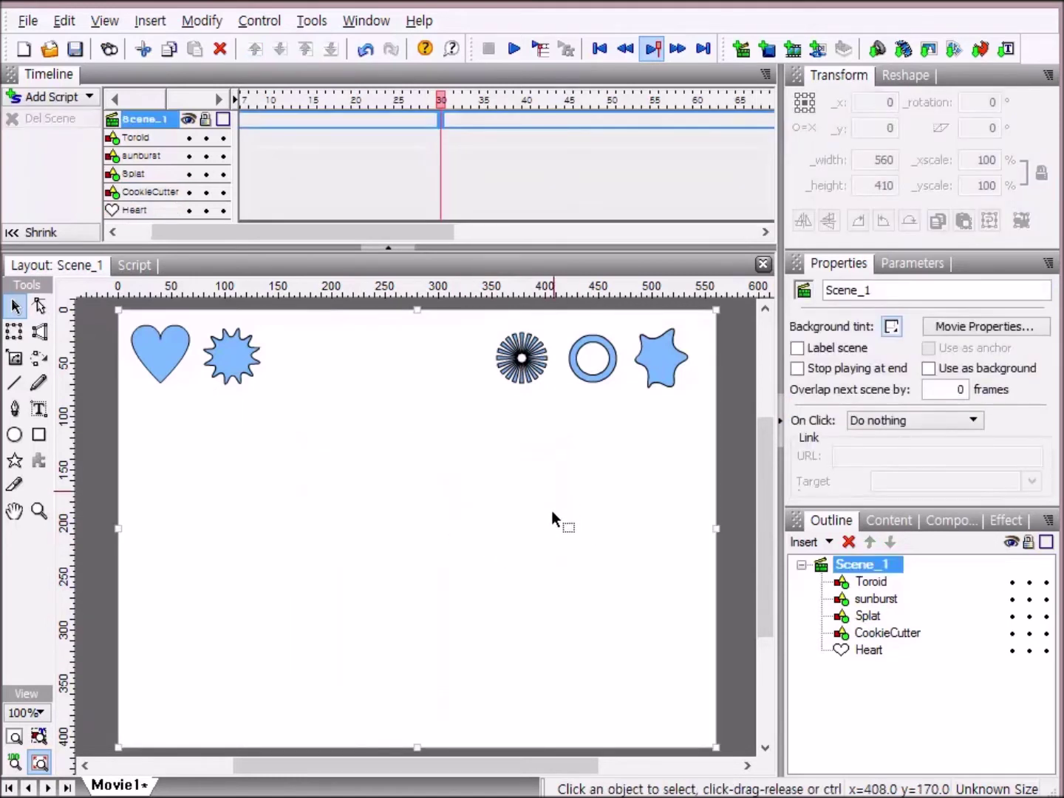
Enlarge the toroid to about 284.5 × 284.5, centred near x 305, y 233, and thin its band by widening the inner radius.
click(607, 376)
drag(603, 386, 252, 455)
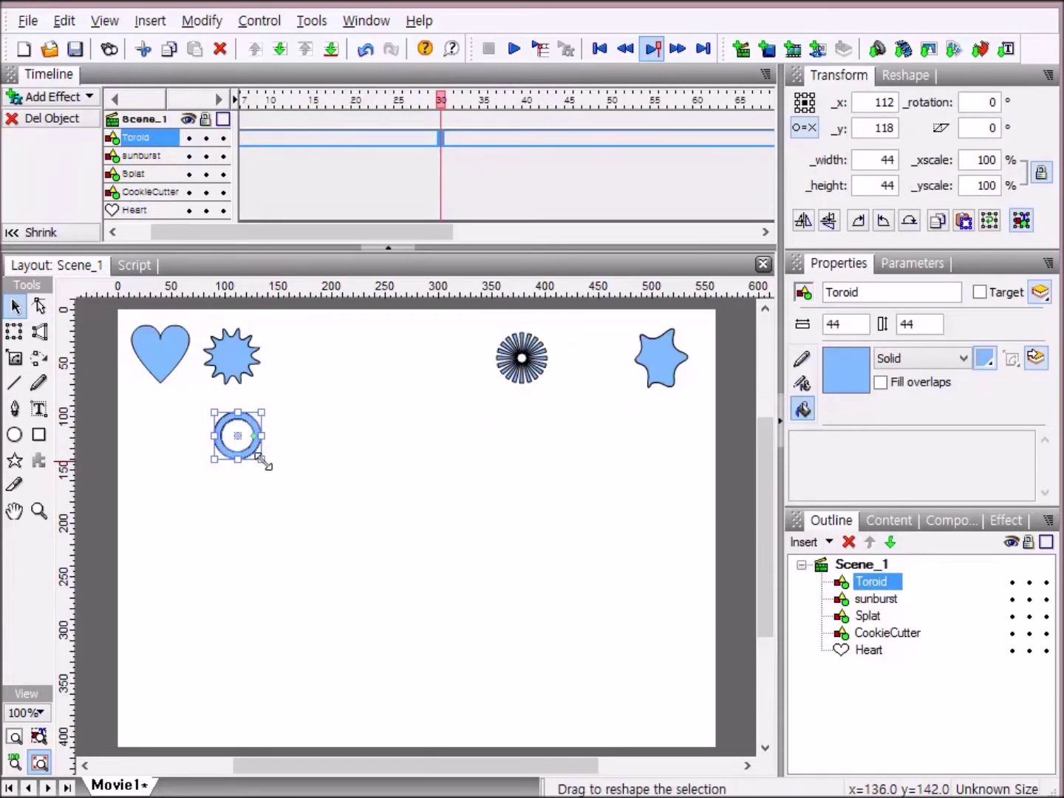
drag(277, 472, 511, 724)
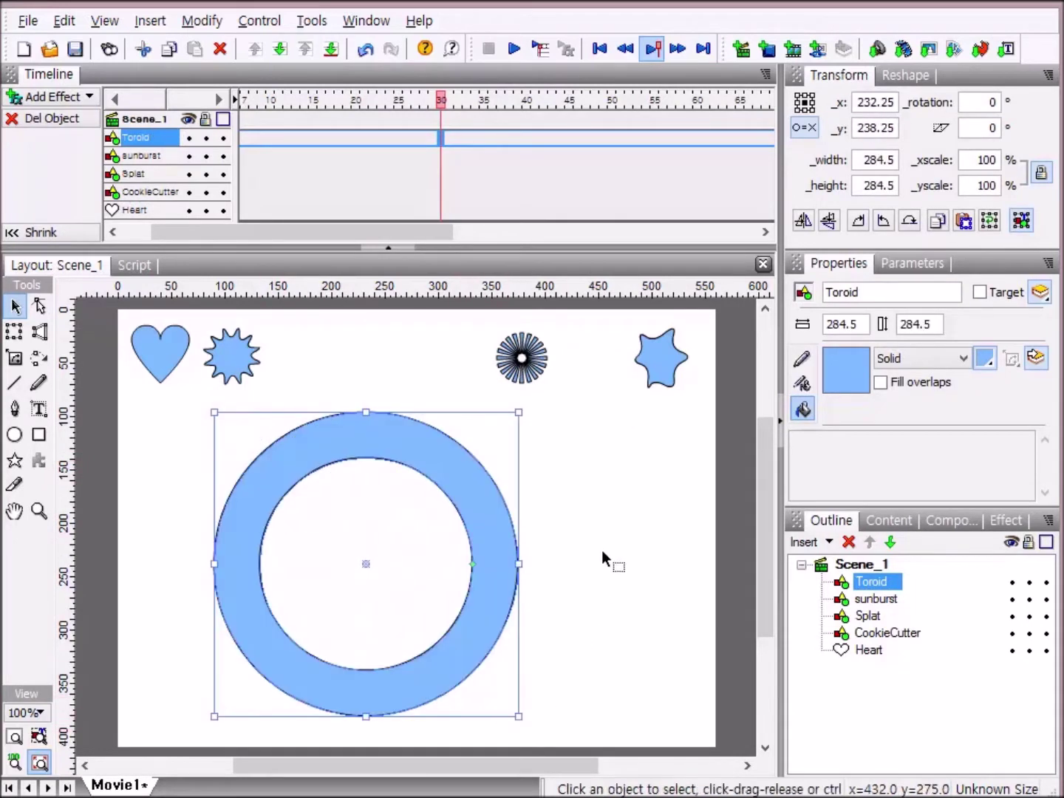
drag(473, 493, 550, 489)
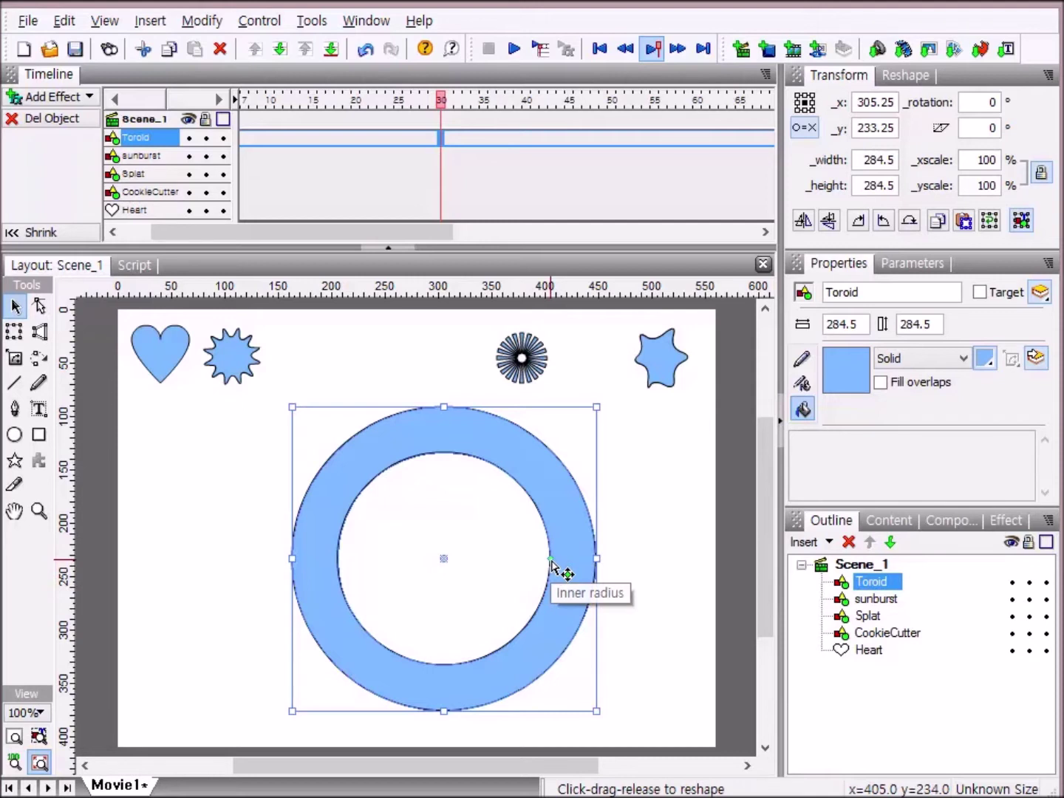
drag(551, 559, 569, 564)
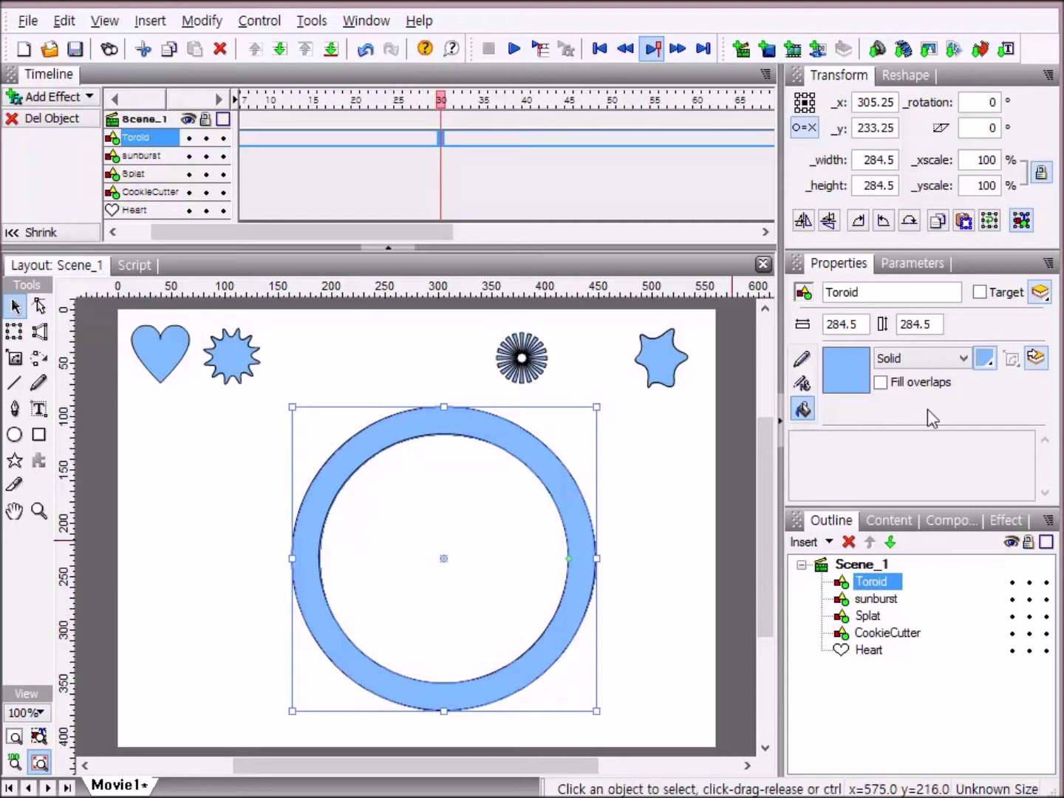
Change the toroid's fill from solid to a radial gradient.
click(852, 275)
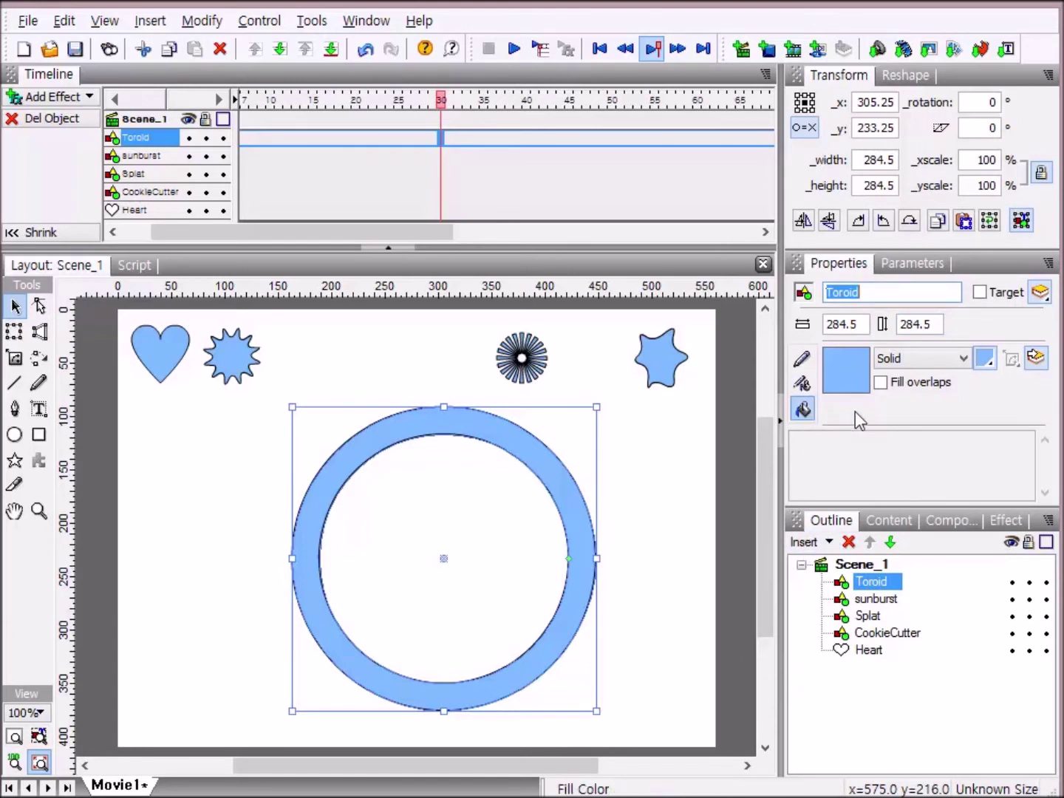
click(964, 359)
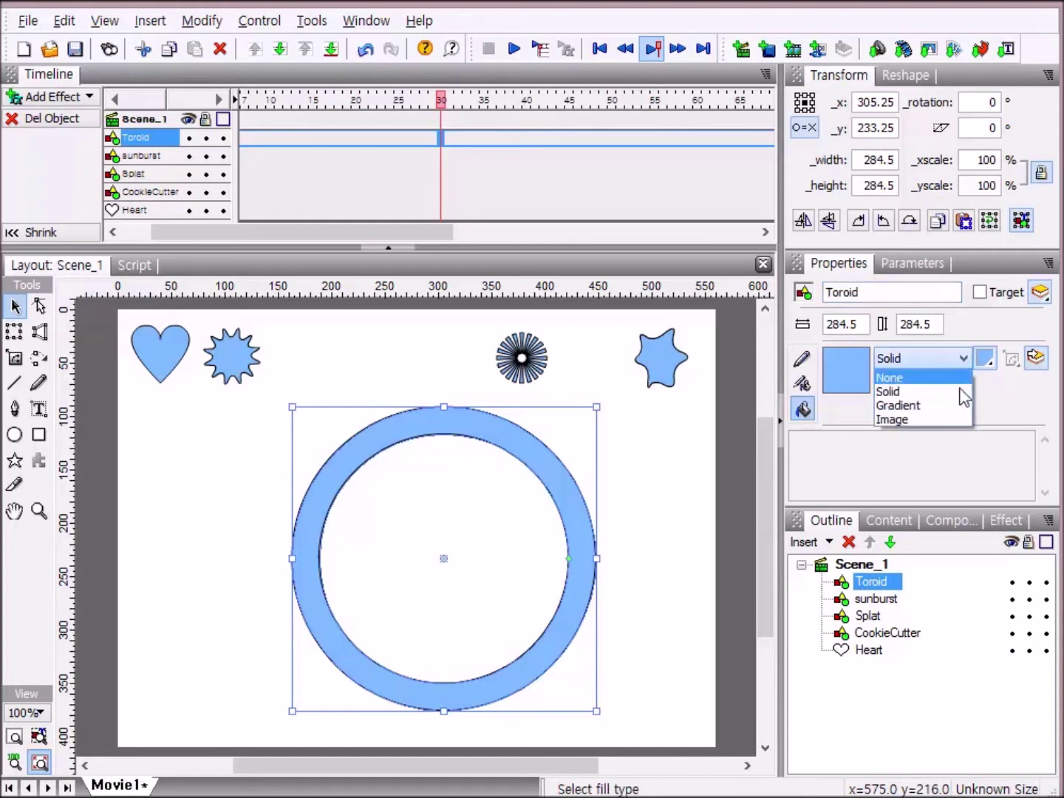
click(951, 405)
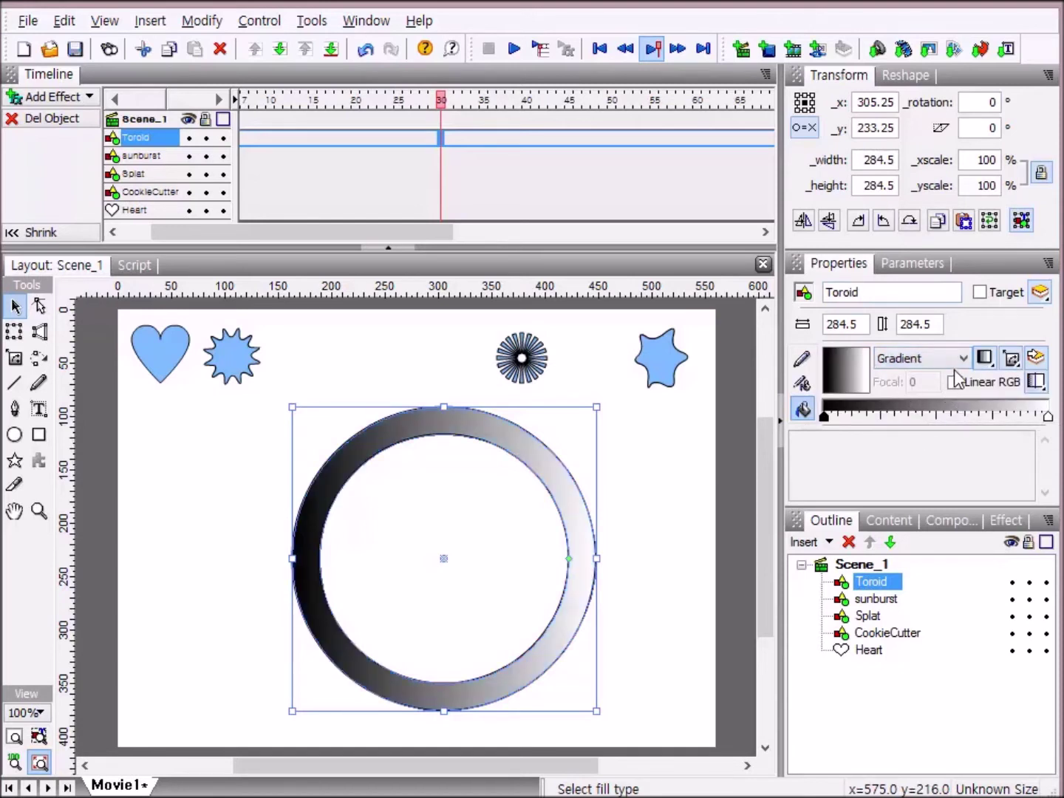
click(993, 364)
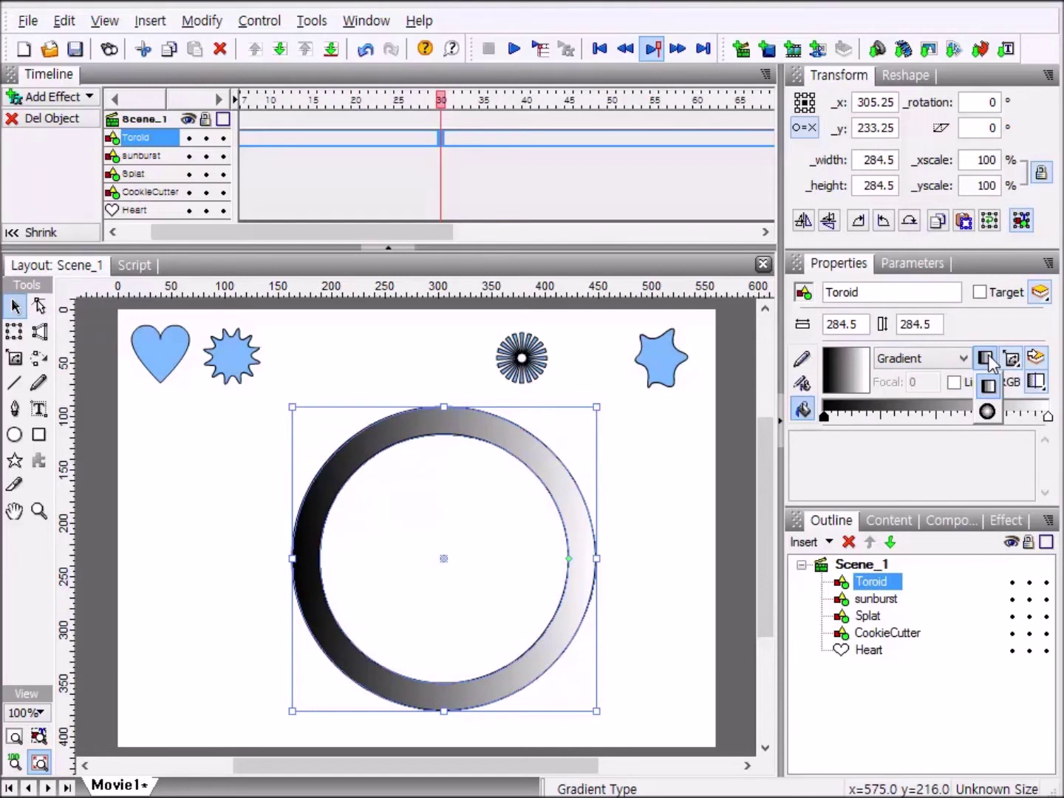
click(988, 413)
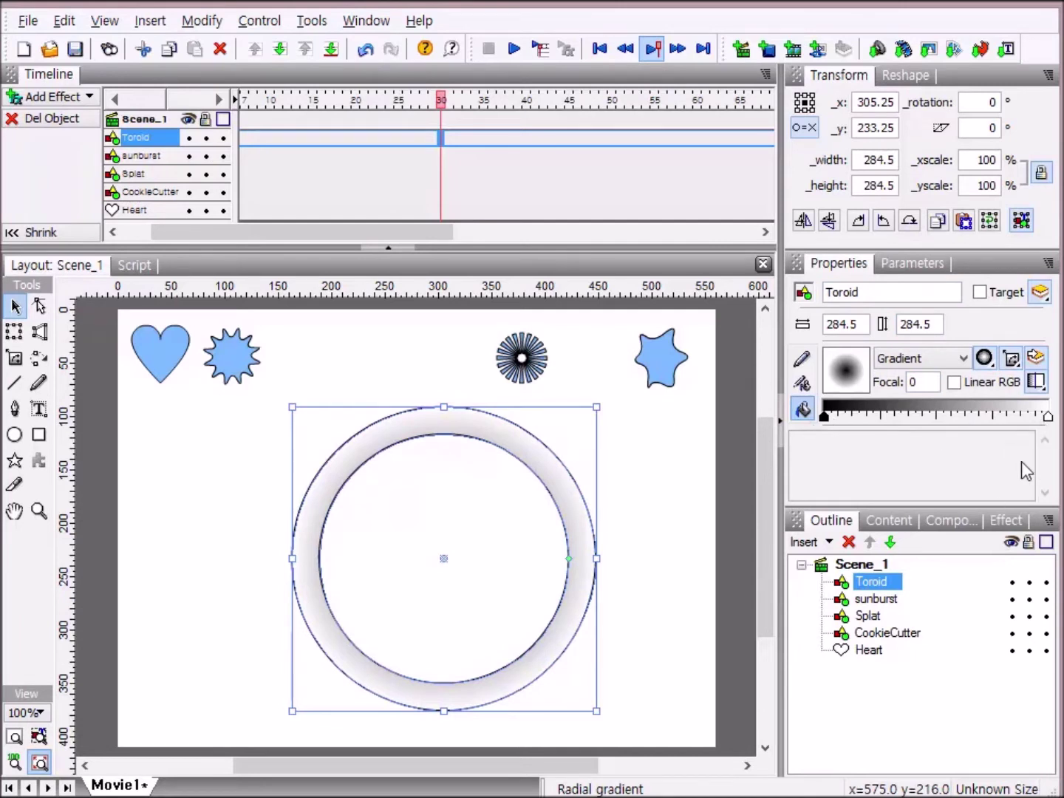
Set both end colours of the toroid's radial gradient to dark red 660000.
click(1049, 418)
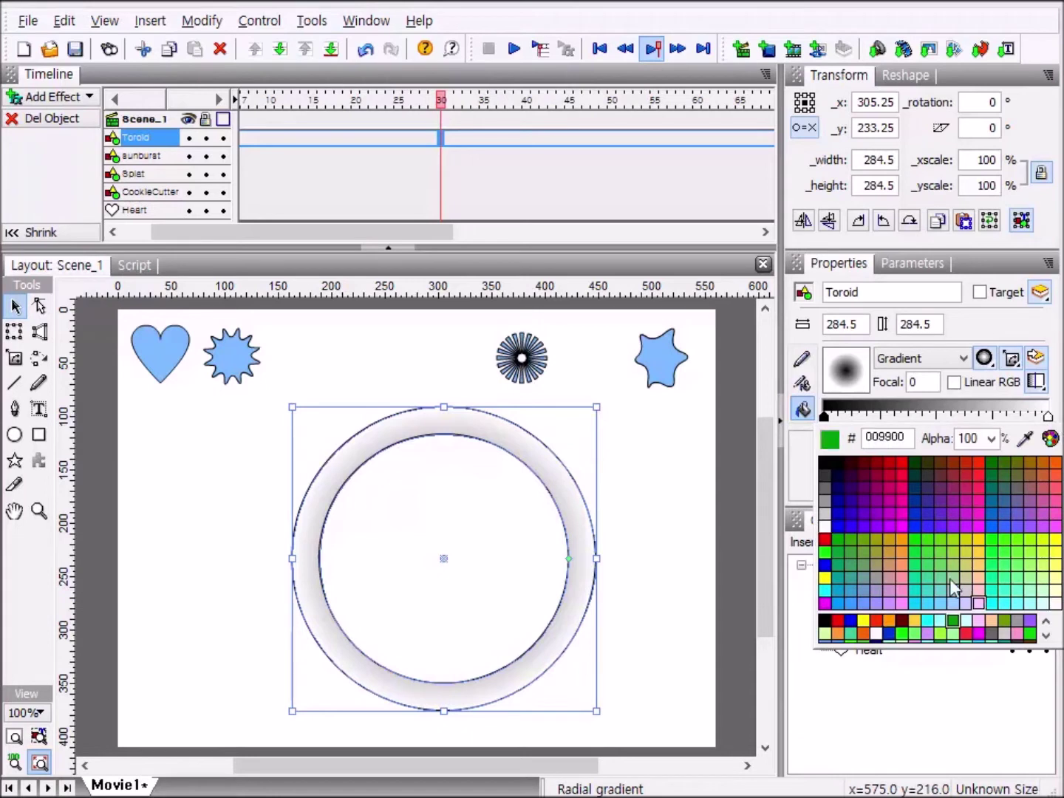
click(901, 620)
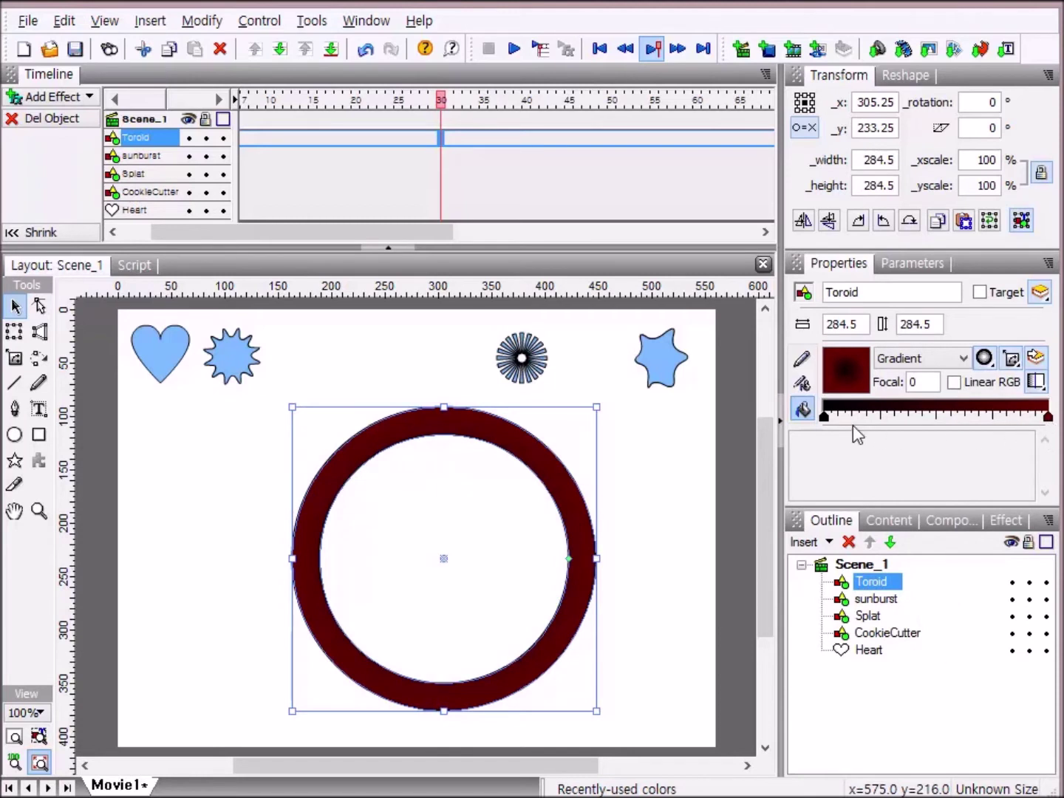
click(825, 420)
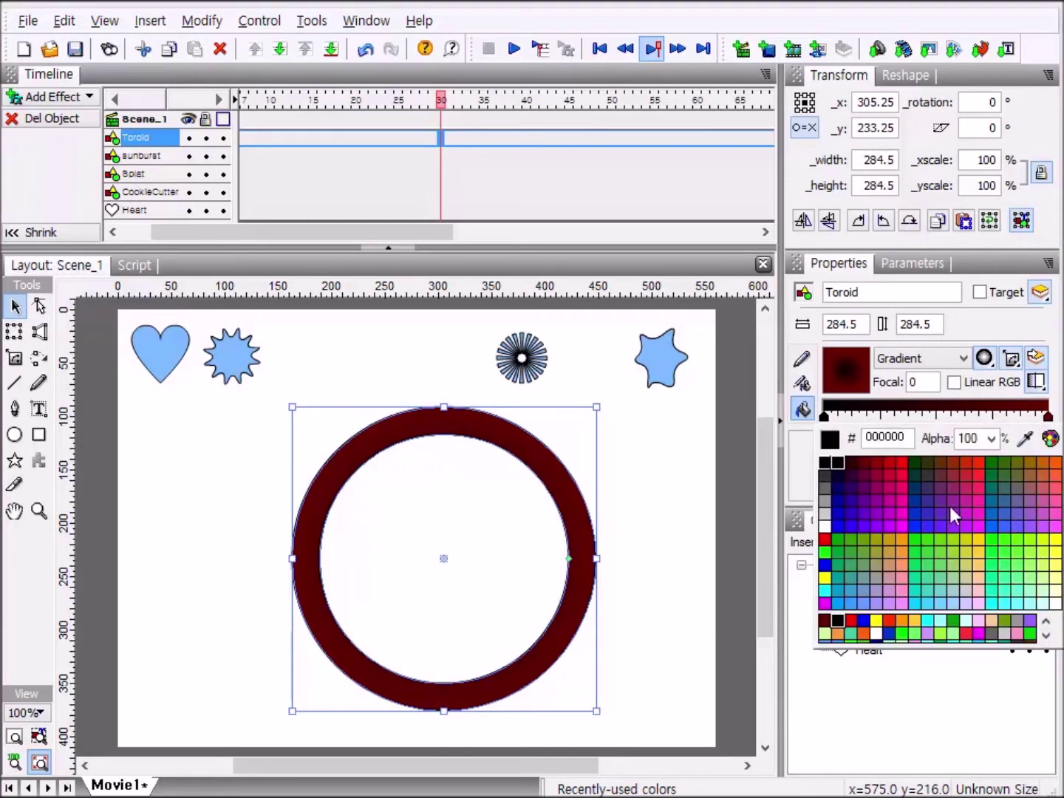
click(825, 622)
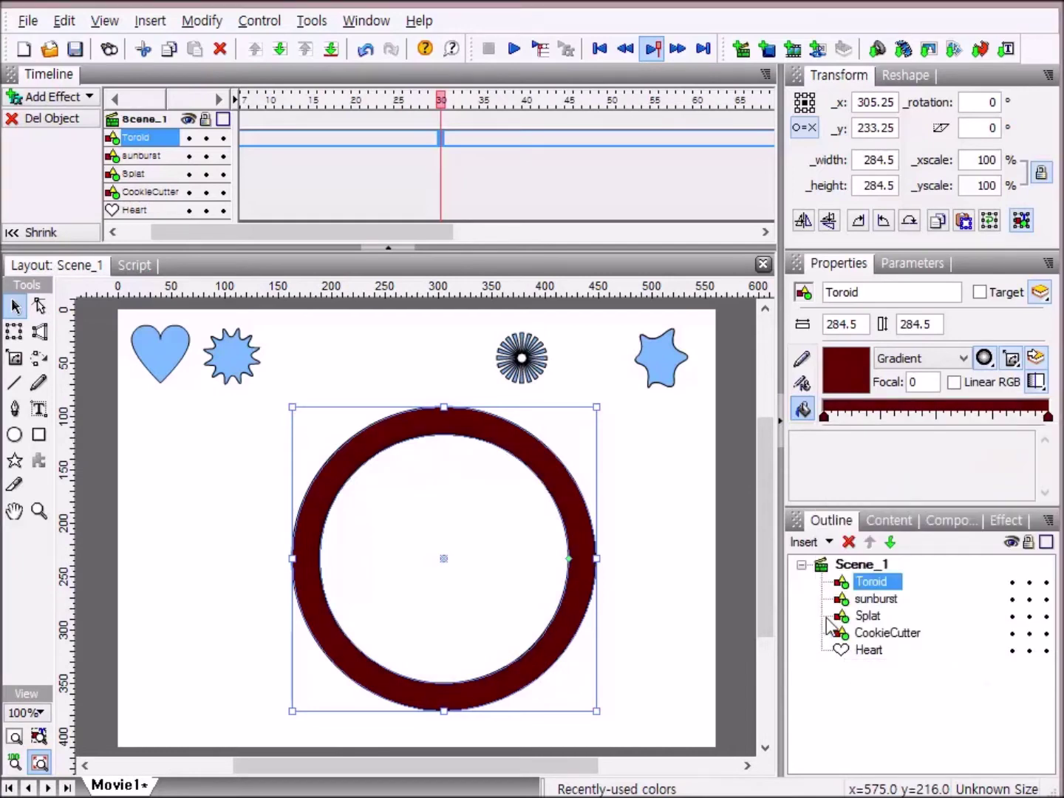
Add an orange gradient stop, shift it near the outer end, and bring the inner dark red stop close beside it.
click(937, 423)
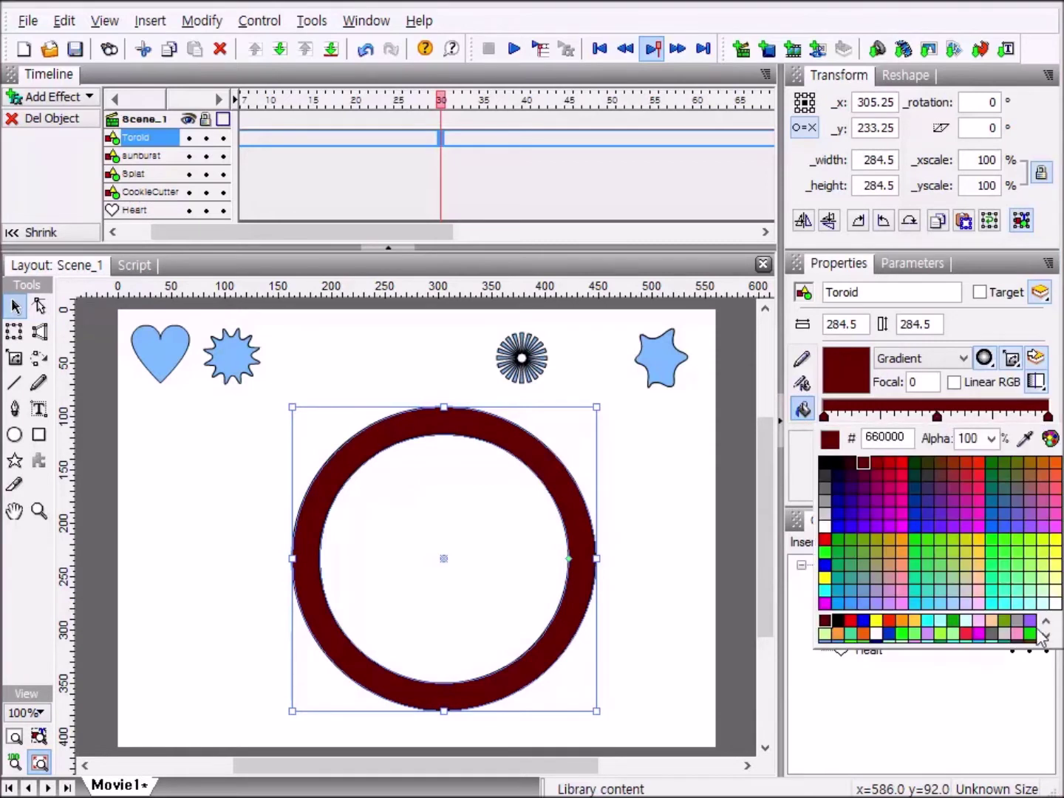
click(903, 628)
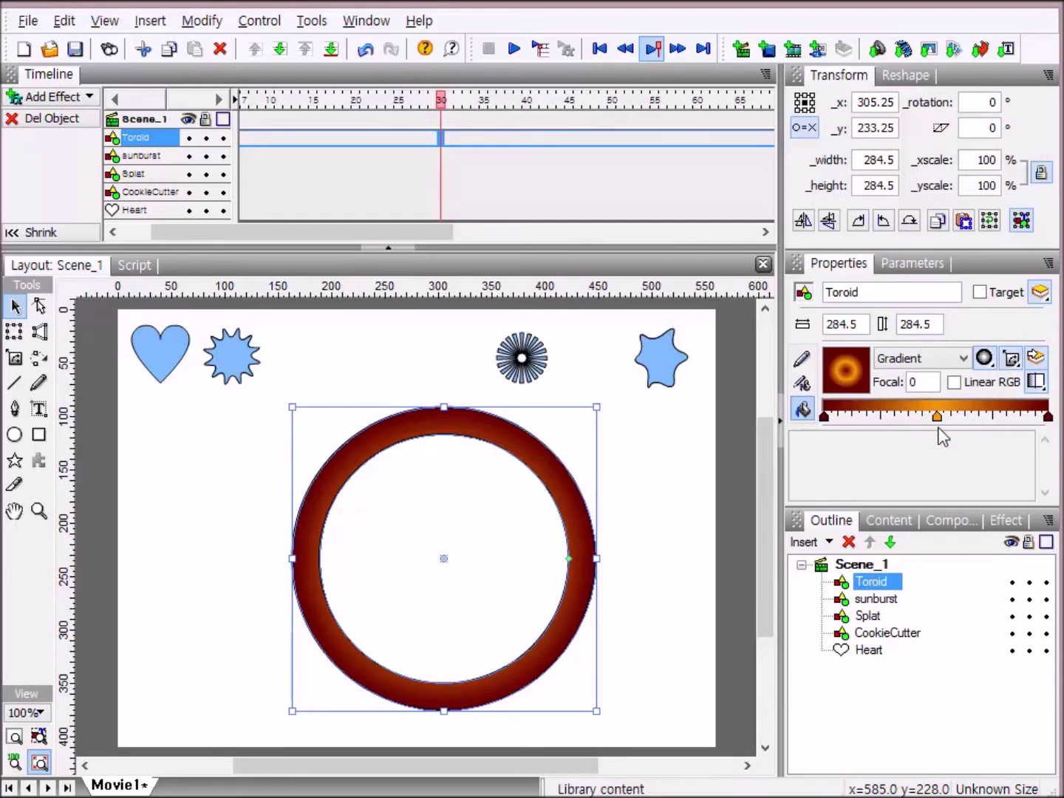
drag(937, 418, 1032, 431)
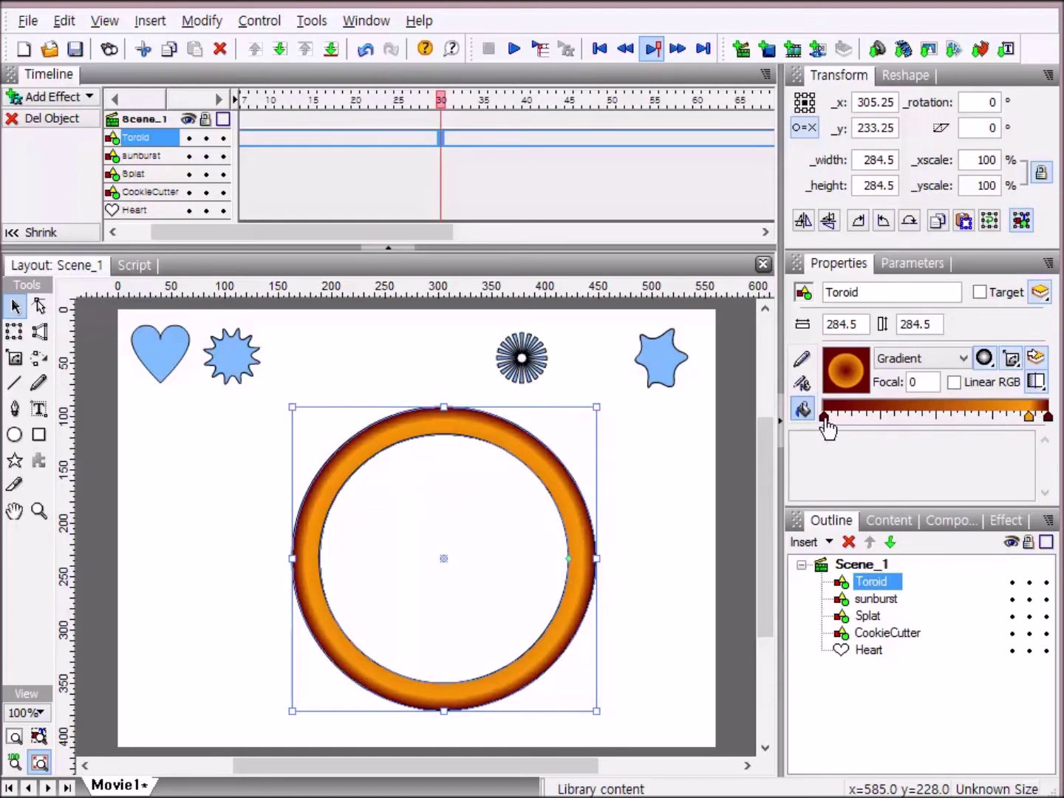
drag(825, 418, 1016, 419)
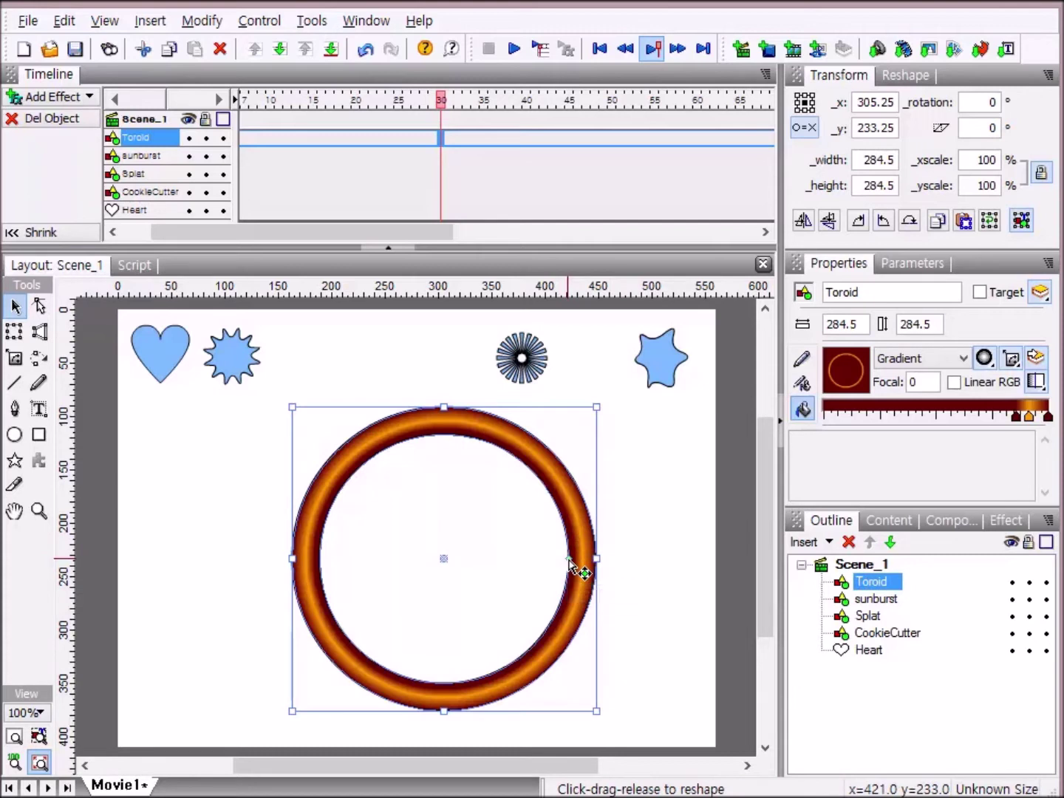
Narrow the toroid's hole as a test and widen it again to an inner radius of about 121.
drag(568, 560, 531, 560)
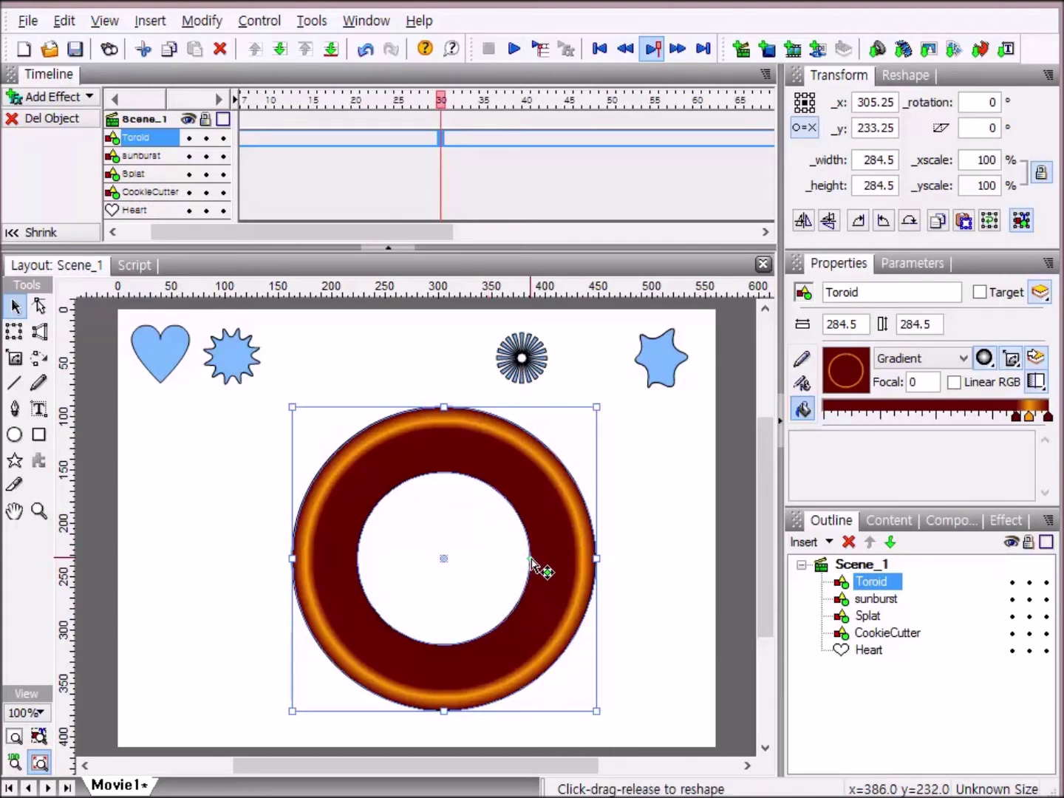
drag(532, 562, 575, 564)
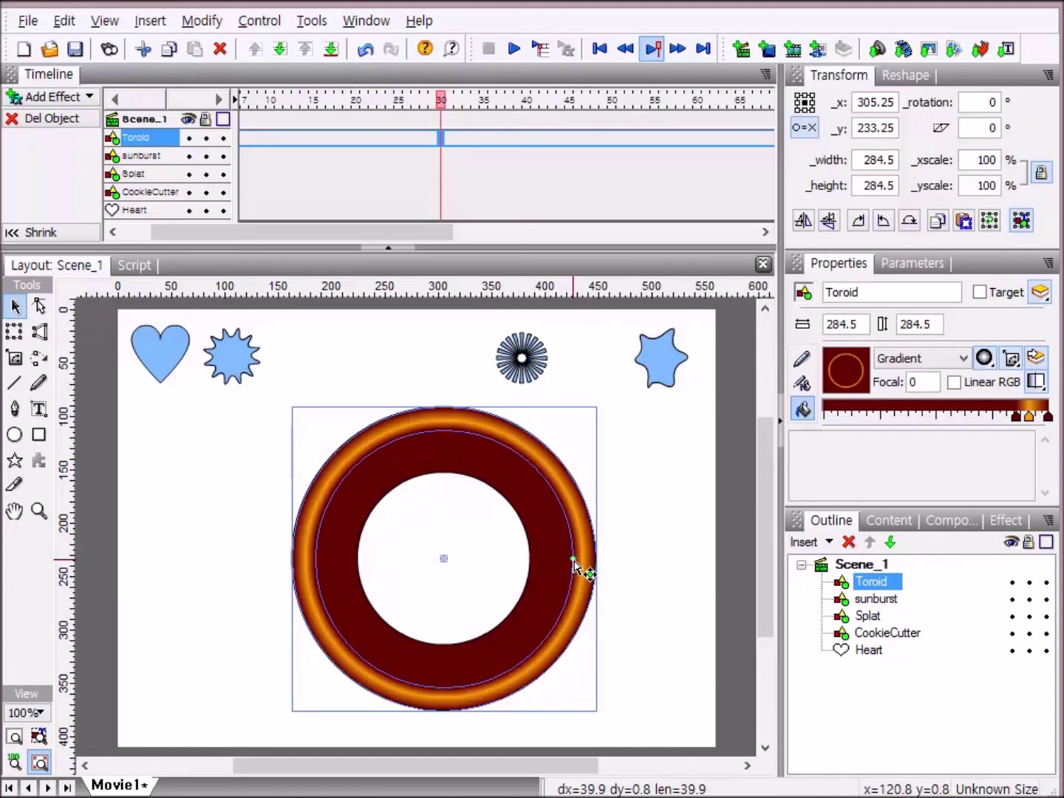
drag(575, 565, 576, 567)
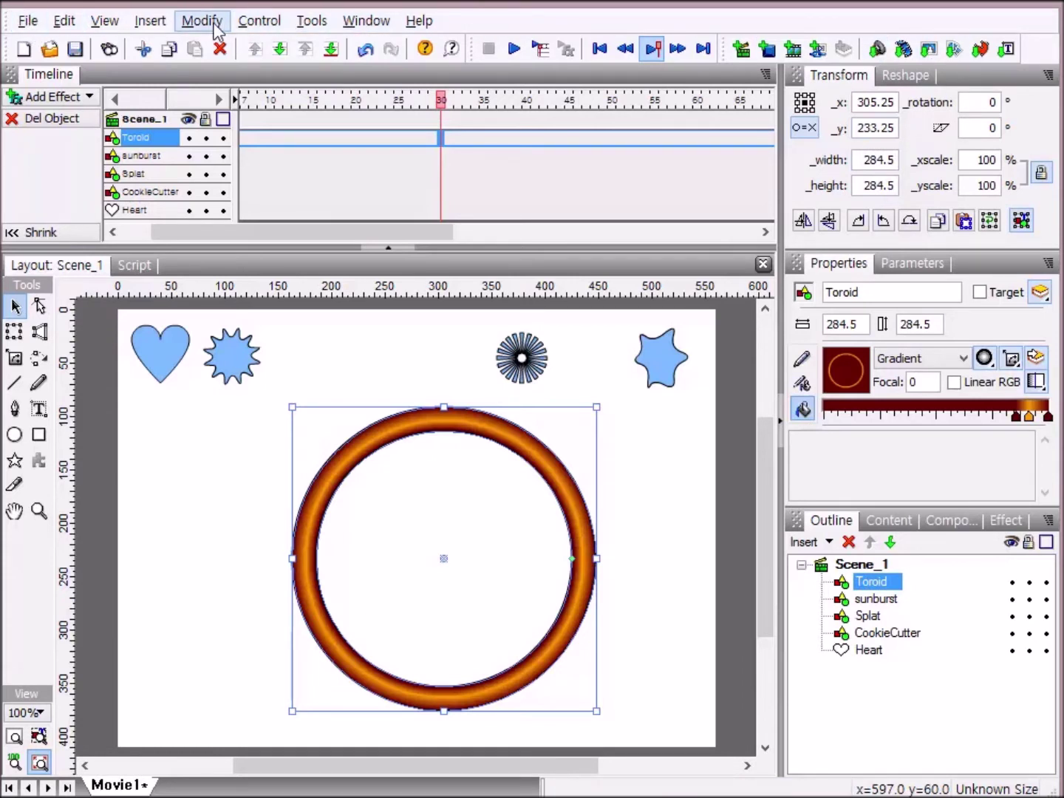
Import the image 1.토로이드사진.PNG as a fill source and delete its rectangular copy from the scene.
click(151, 23)
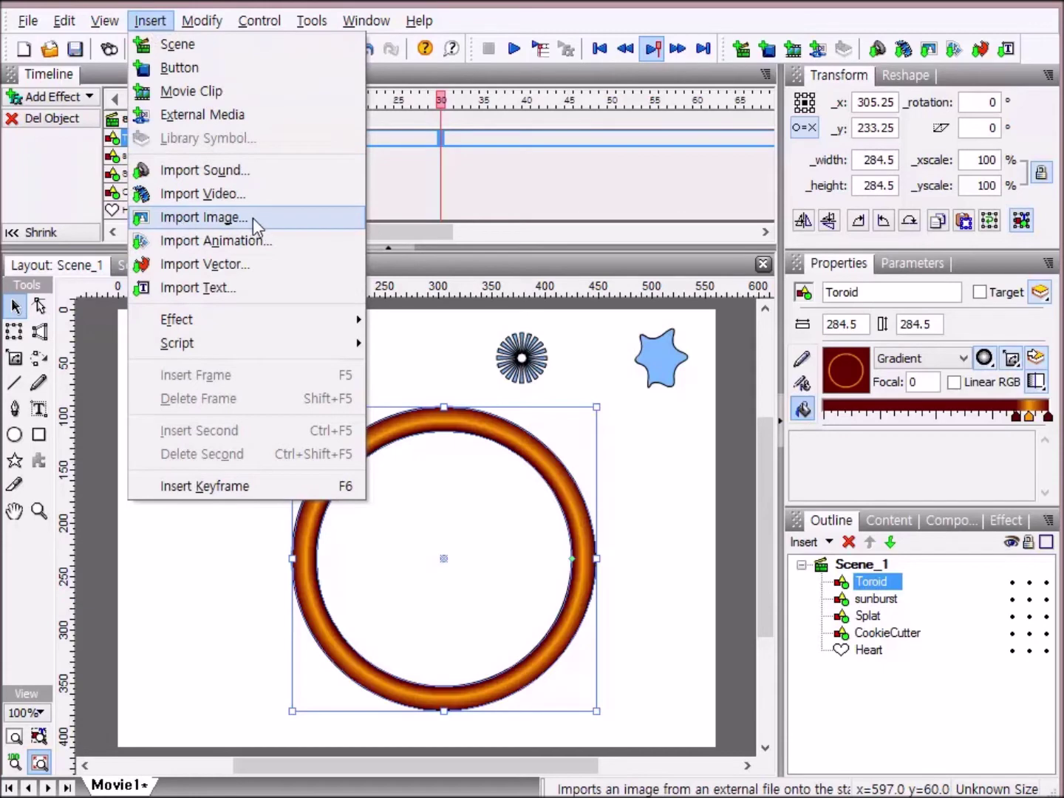
click(210, 233)
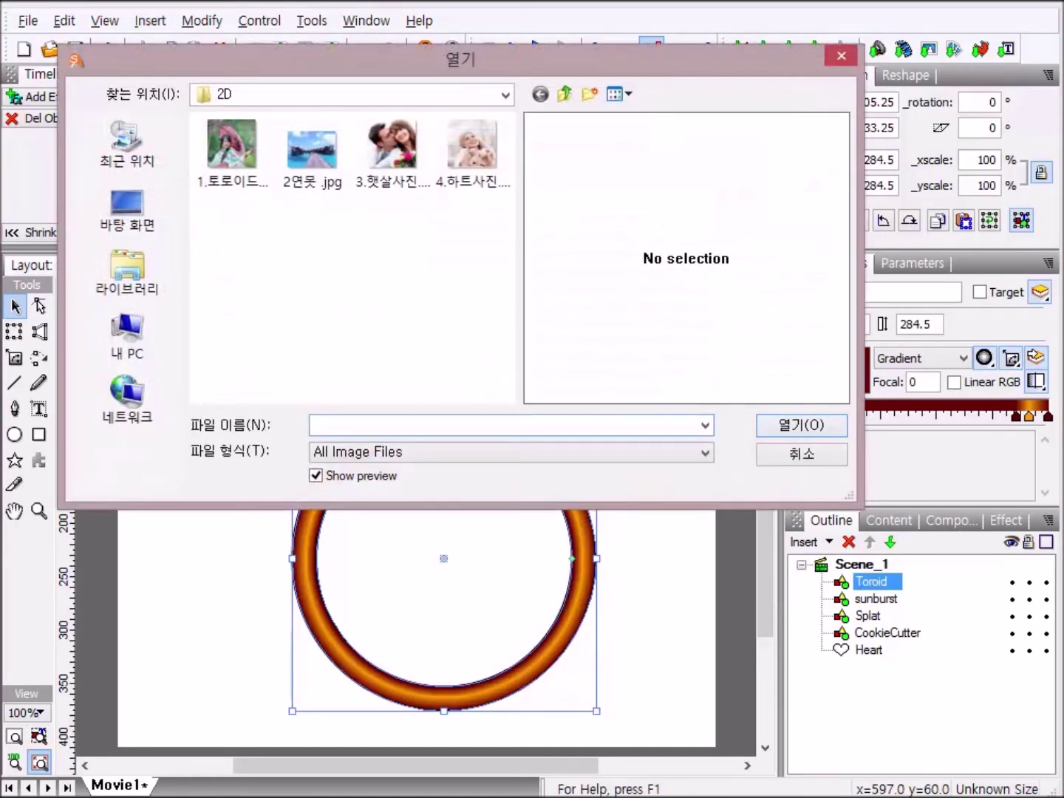
double_click(233, 144)
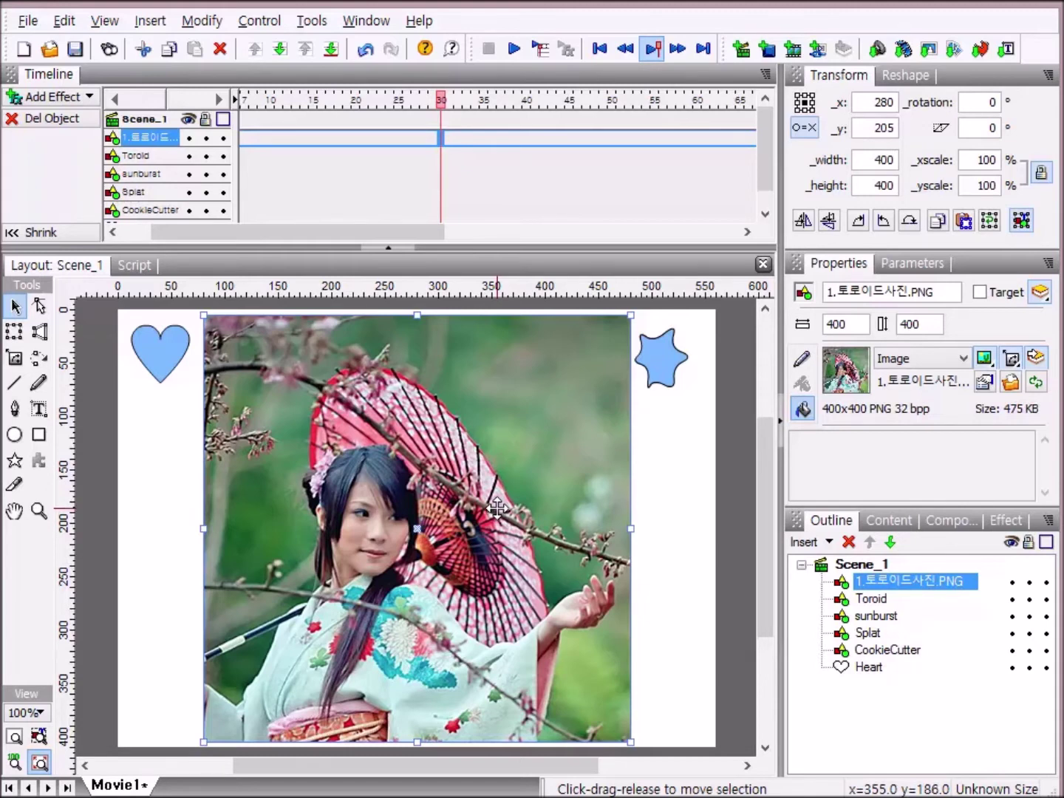
key(Delete)
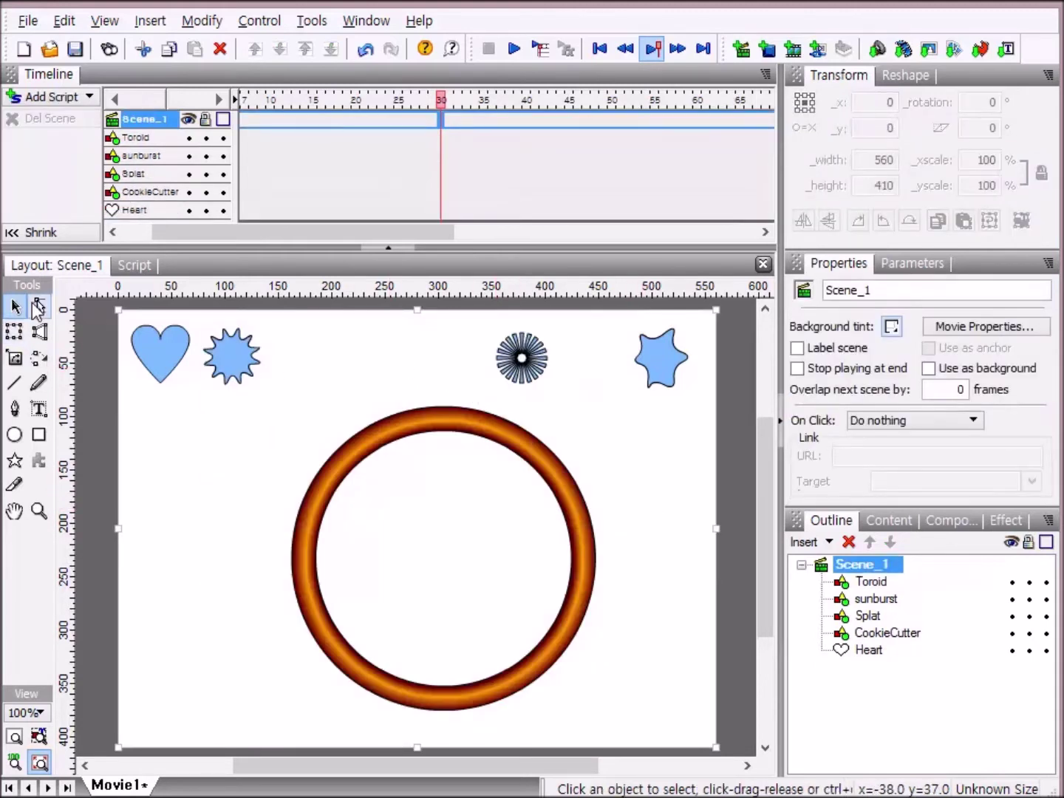
Draw a circle of about 246 × 246 with the Ellipse Tool over the toroid's hole, filled with the imported photo.
click(15, 436)
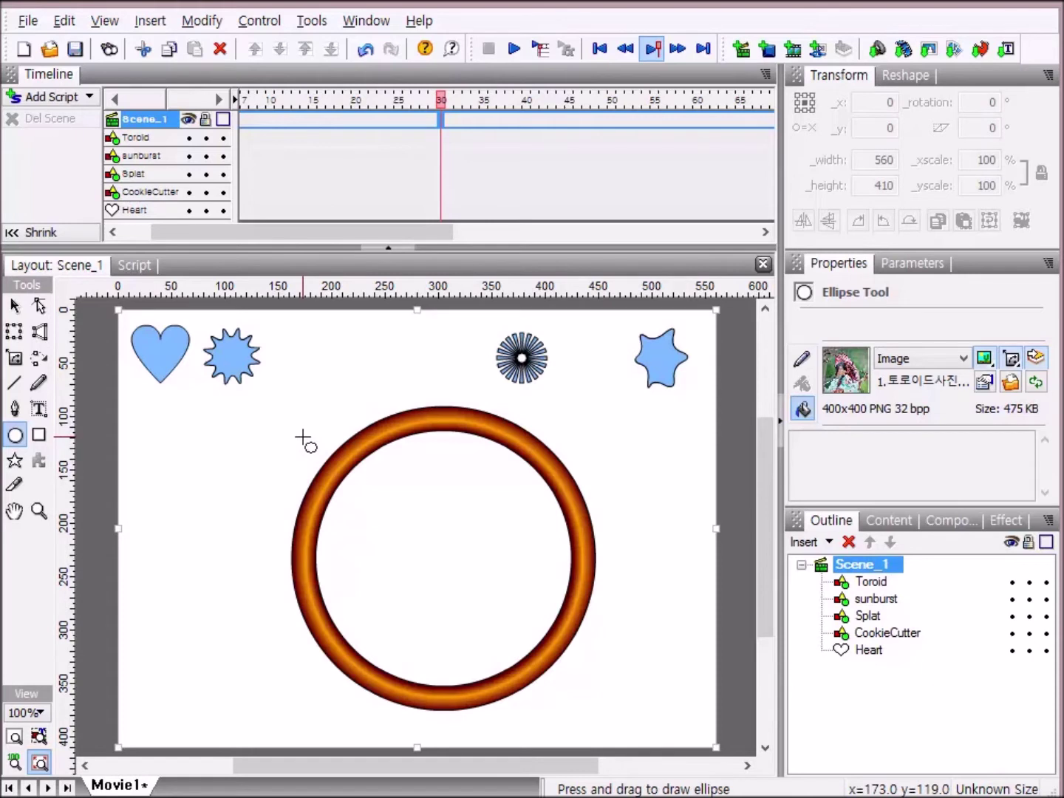
drag(303, 439, 564, 683)
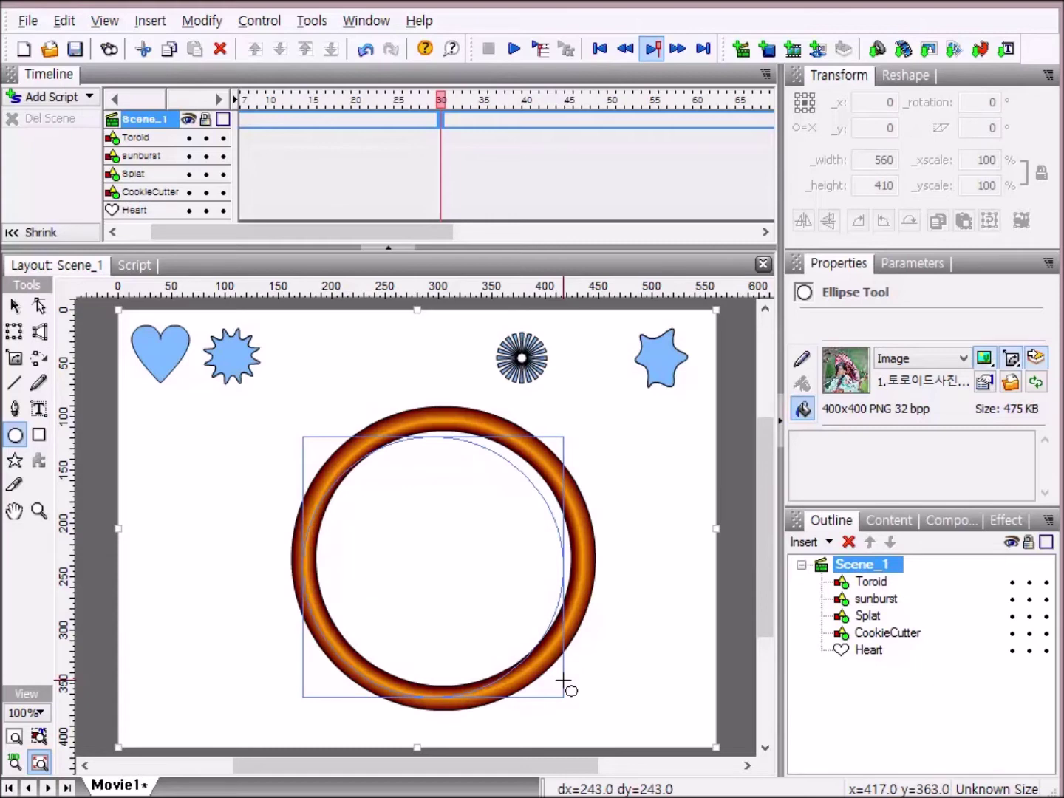
drag(563, 681, 566, 683)
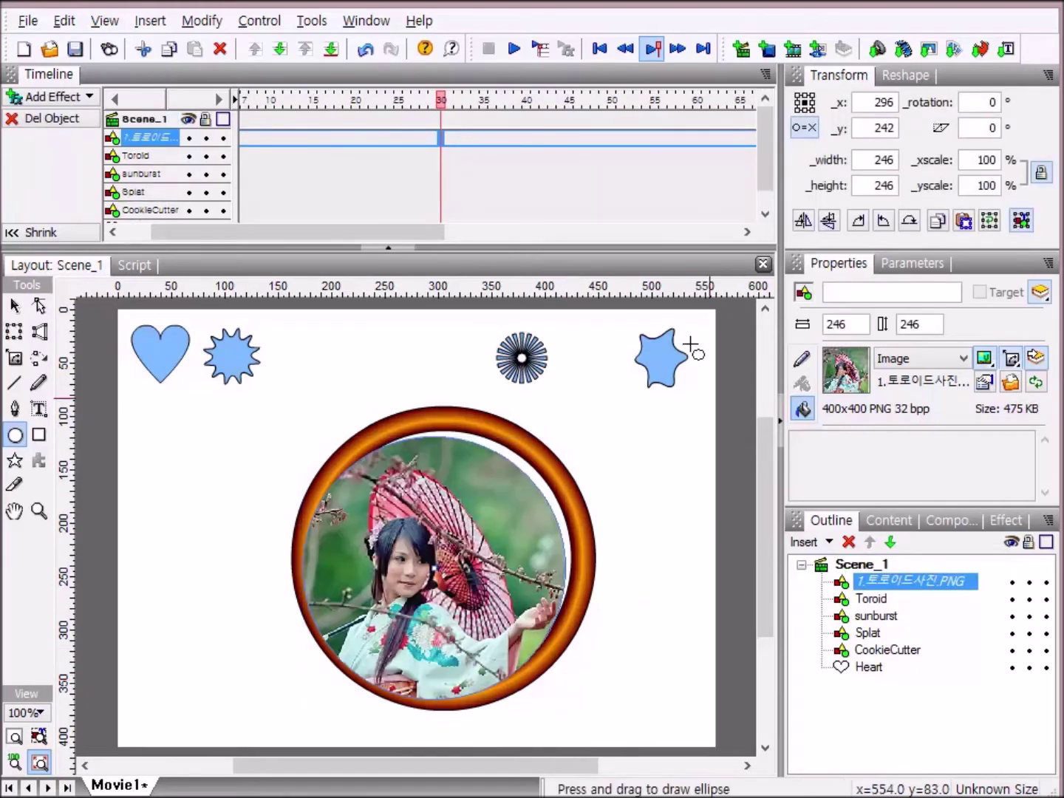
Align the circular photo and the toroid to the stage's horizontal and vertical centre.
click(17, 306)
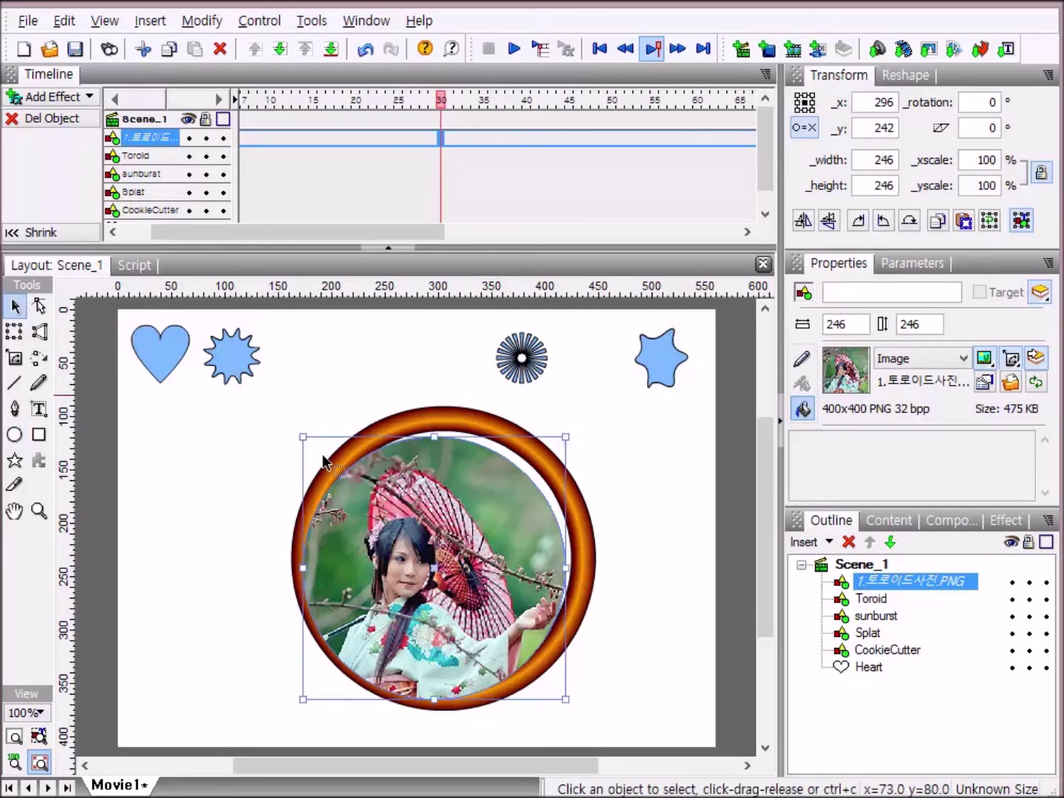
ctrl+click(425, 422)
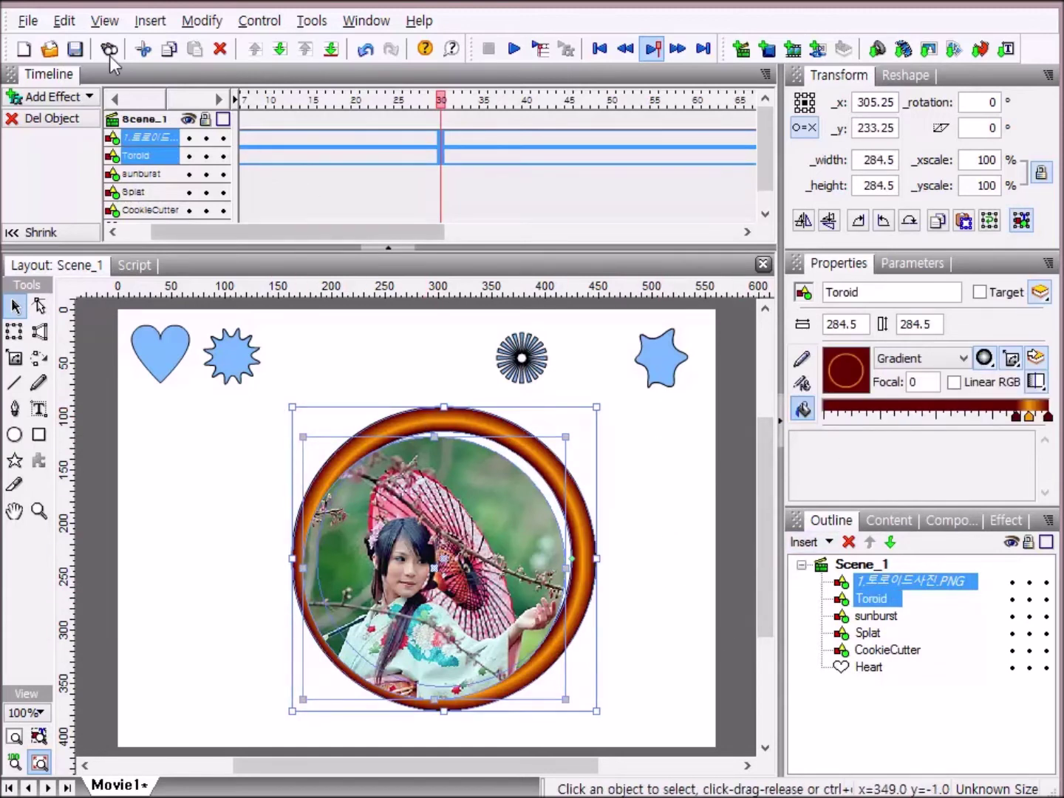
click(368, 22)
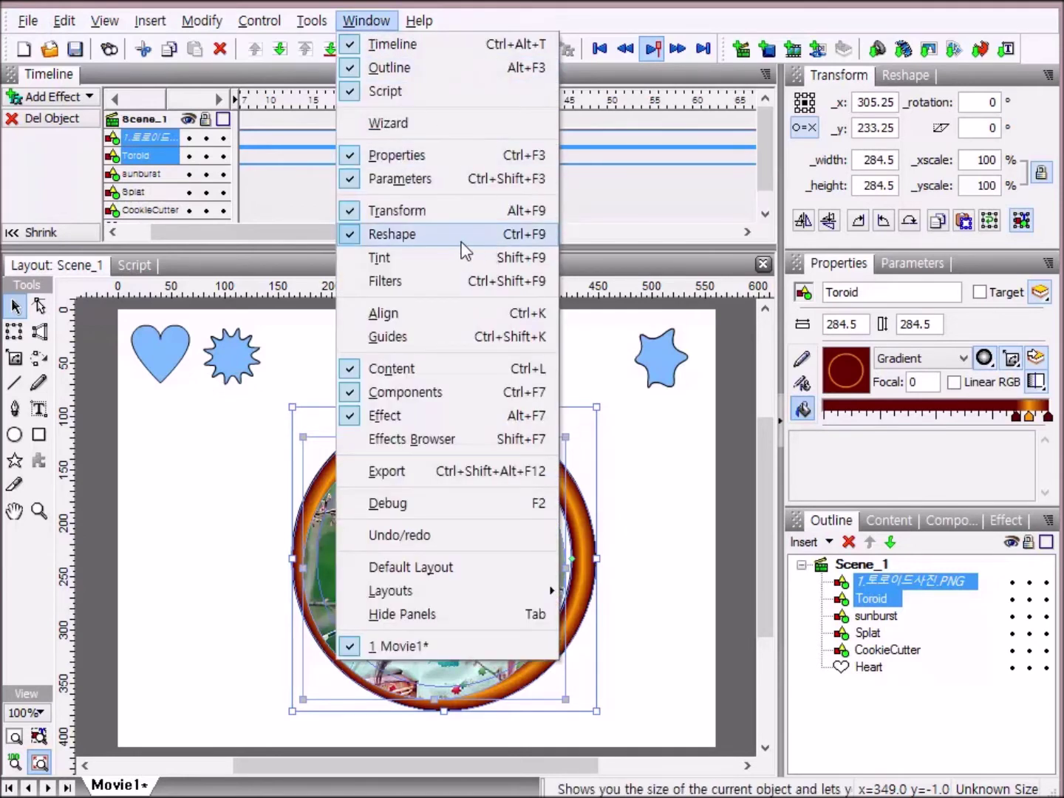
click(427, 319)
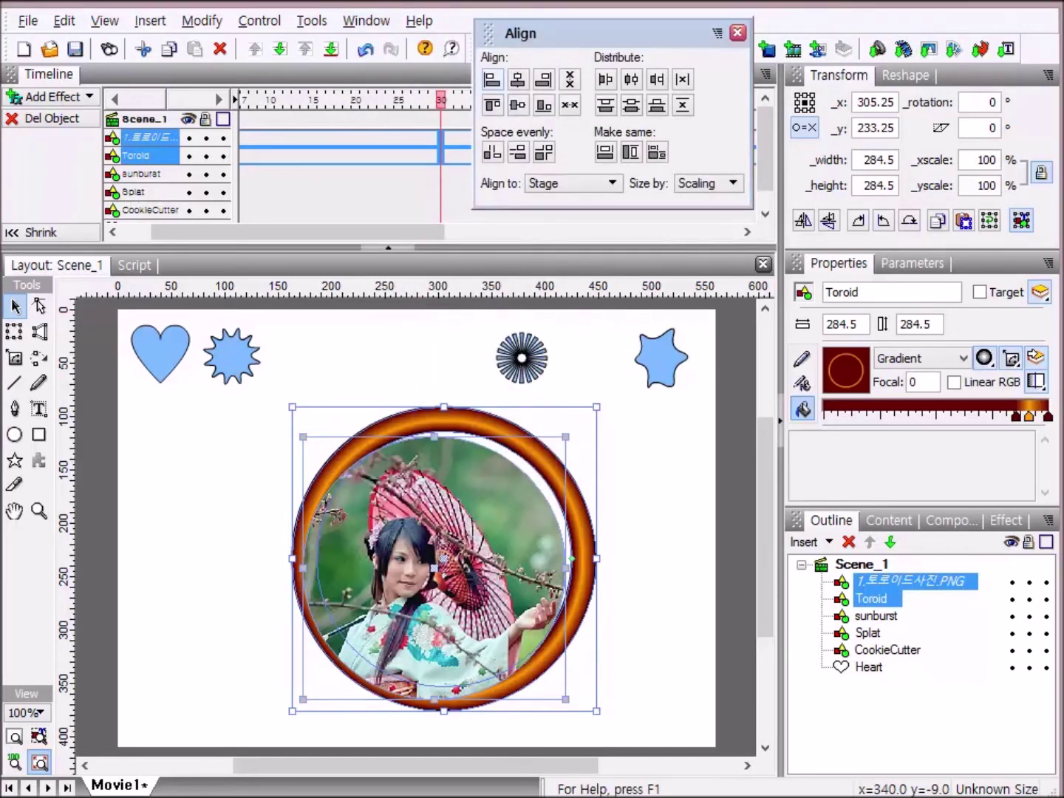
click(519, 82)
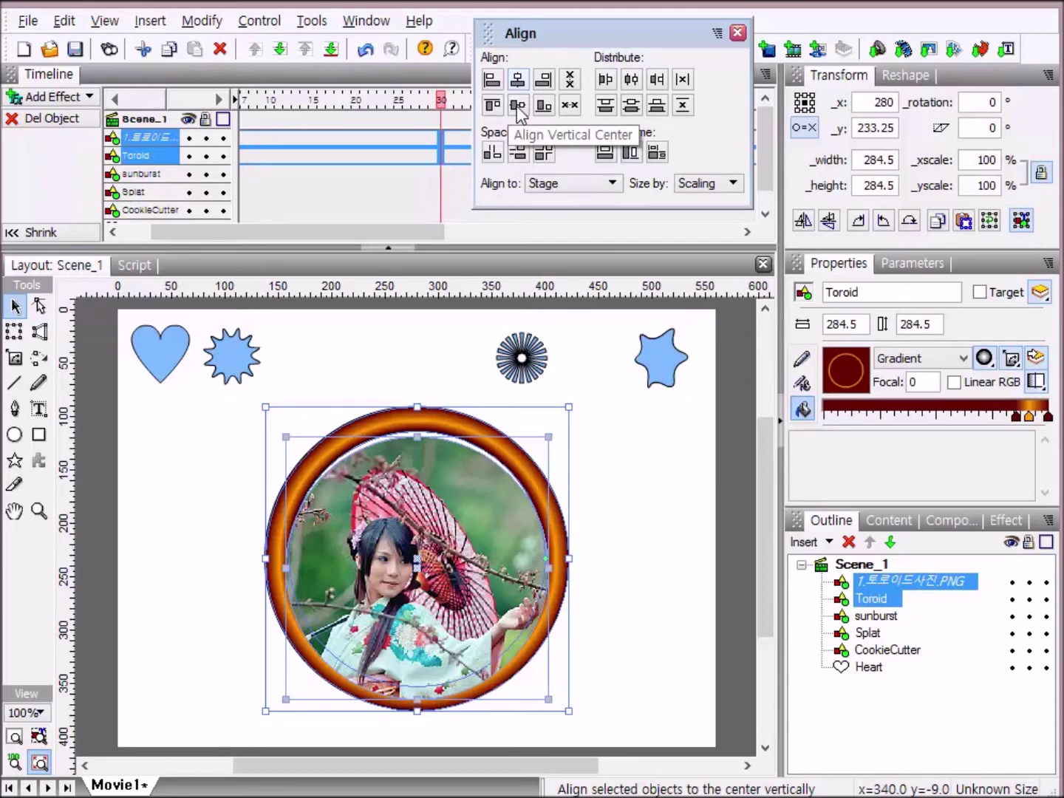
click(519, 107)
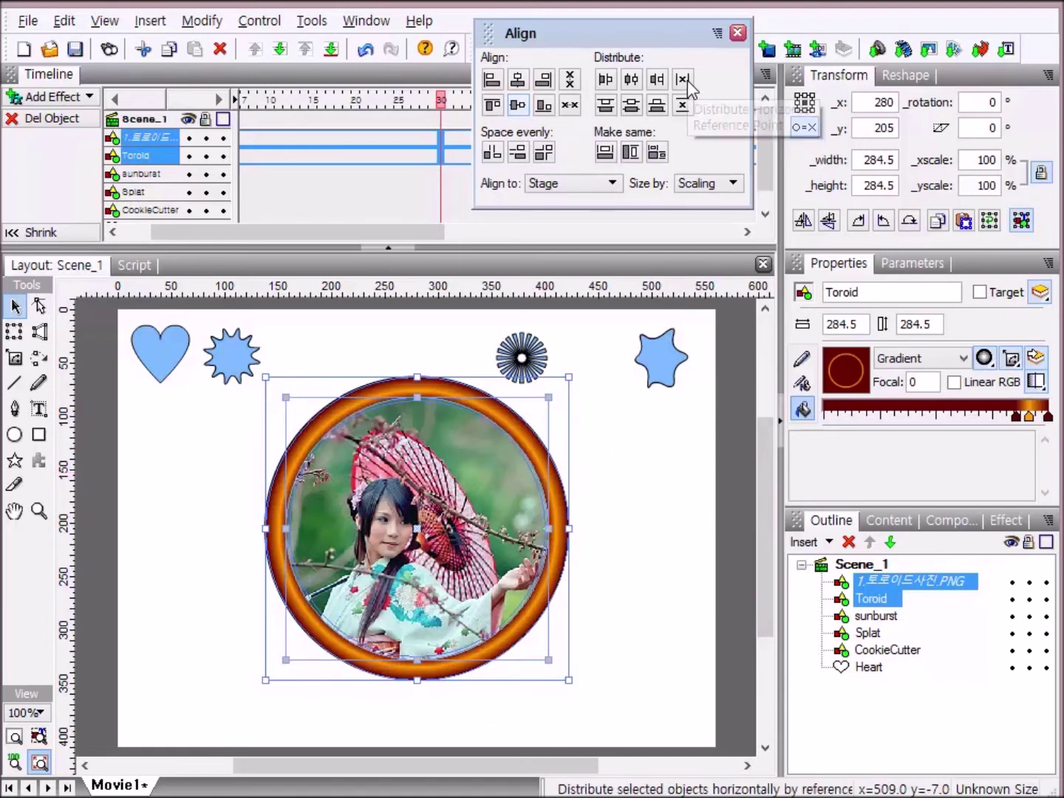
click(736, 34)
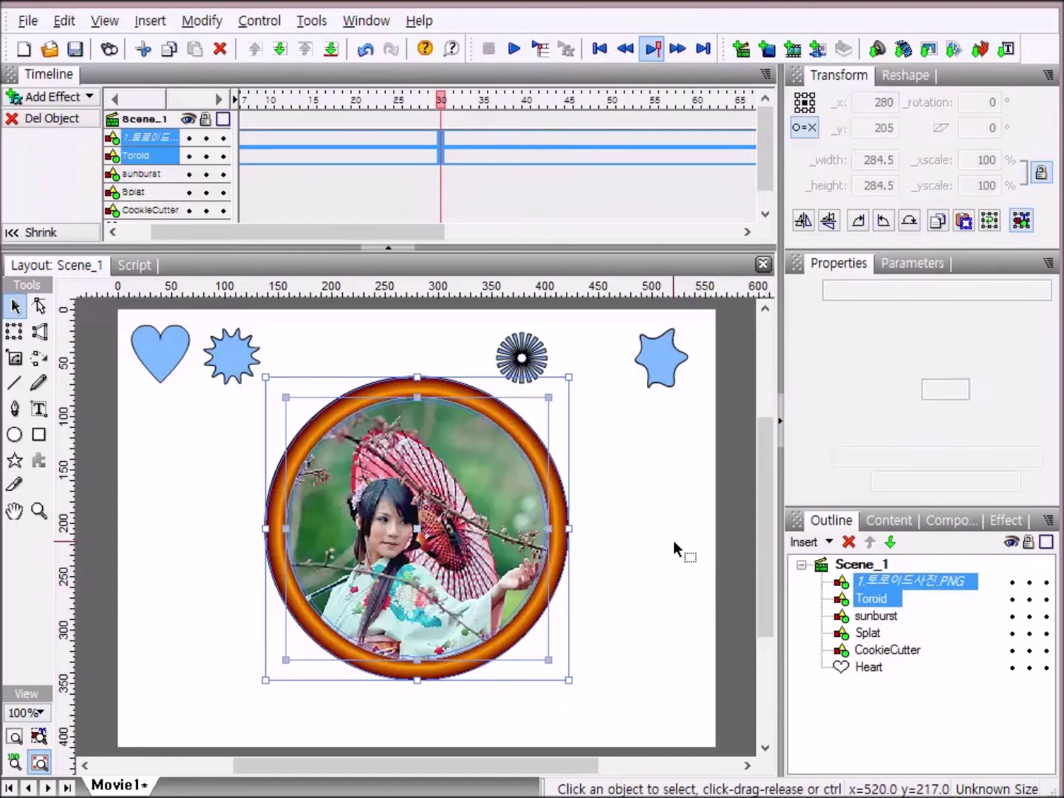
click(674, 540)
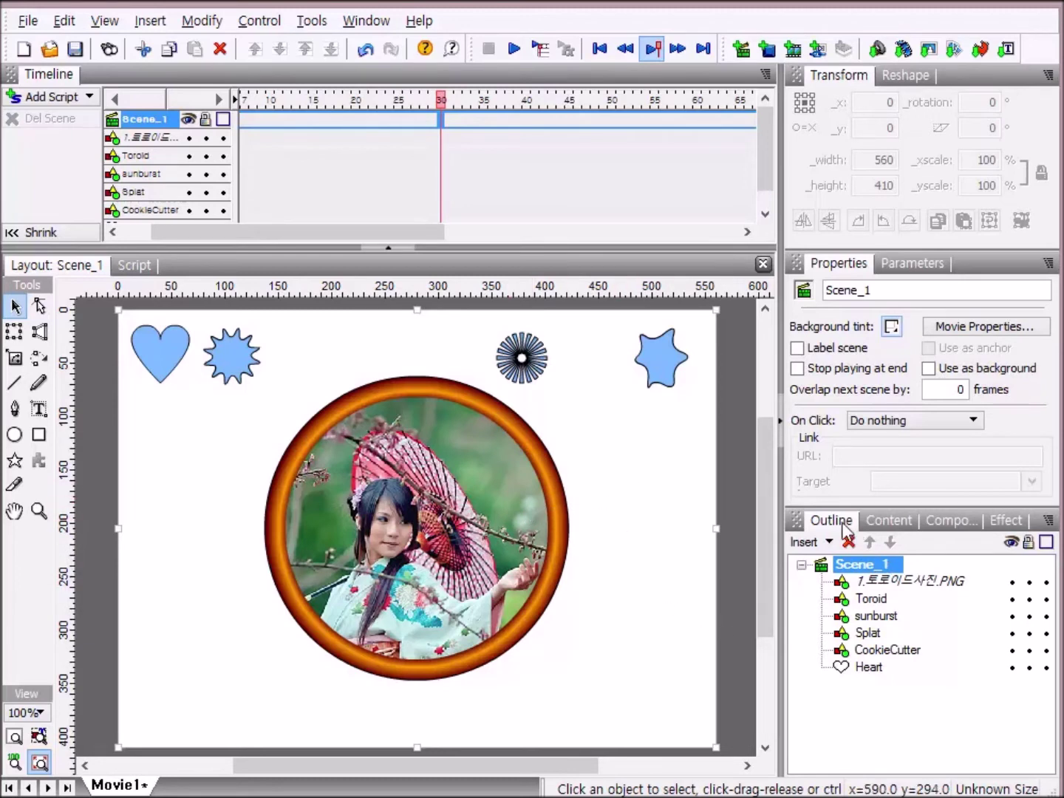
Send the circular photo 1.토로이드사진.PNG one level back in the stacking order, behind the toroid.
click(938, 580)
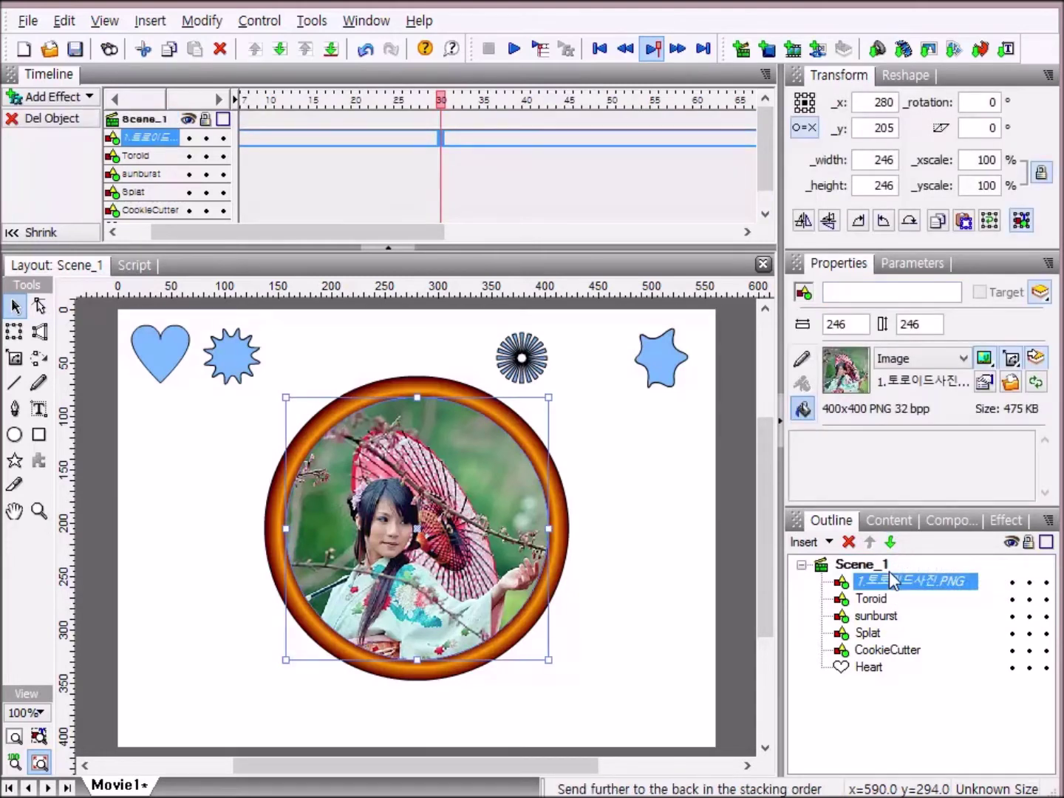
click(891, 543)
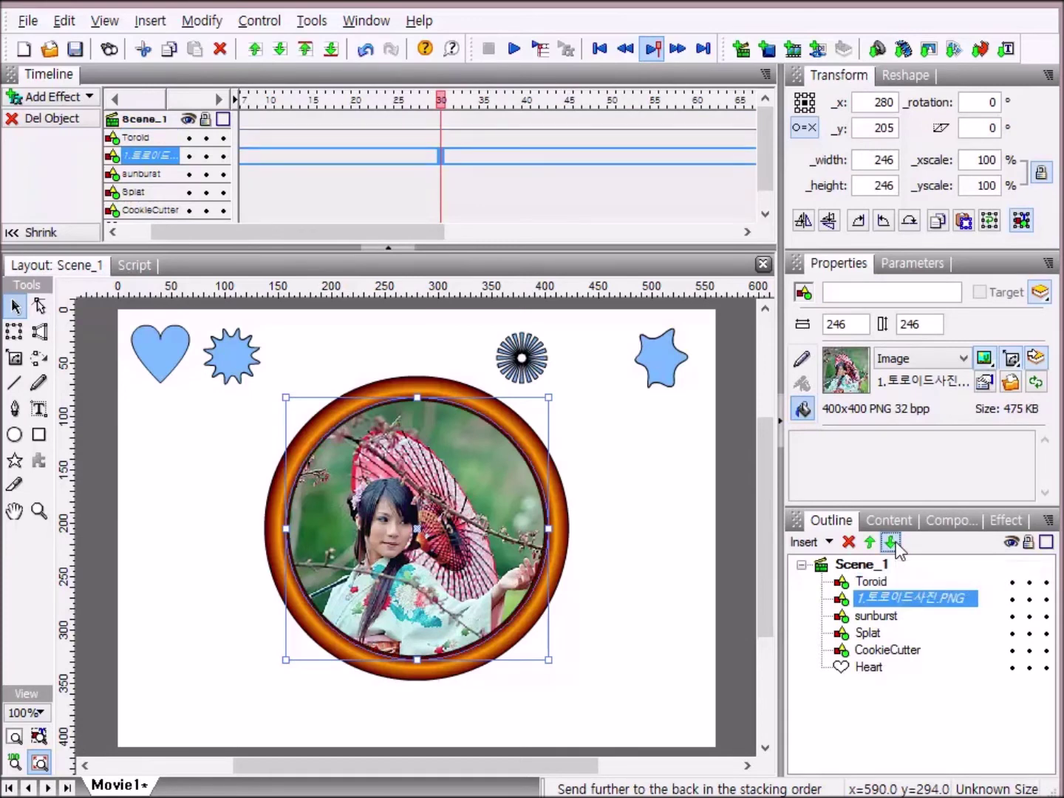
click(620, 545)
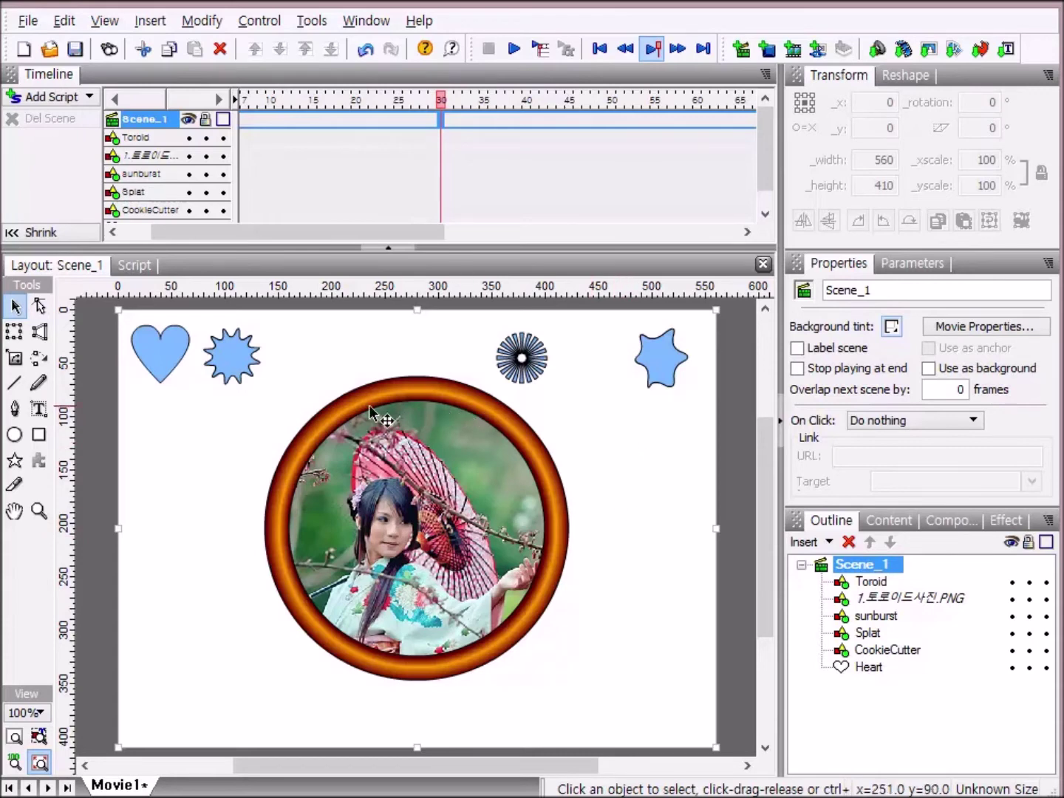
Try grouping the toroid and the circular photo as a single Shape, without emptying their overlapped regions.
drag(240, 399, 602, 711)
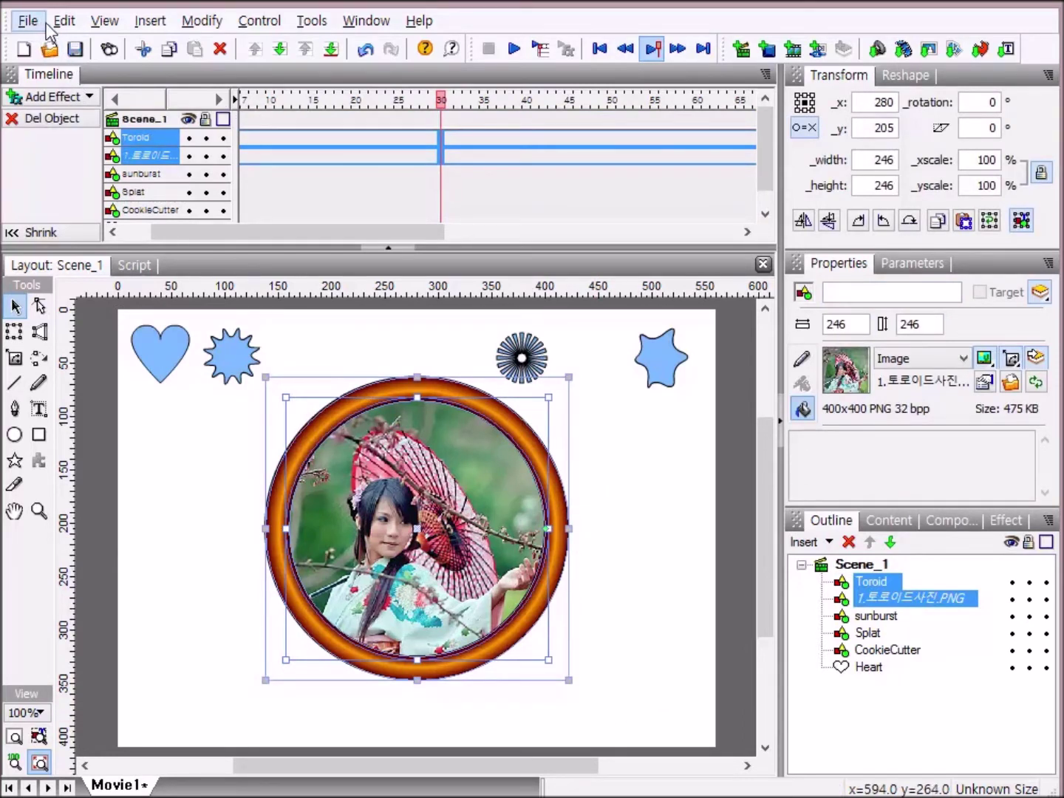
click(195, 30)
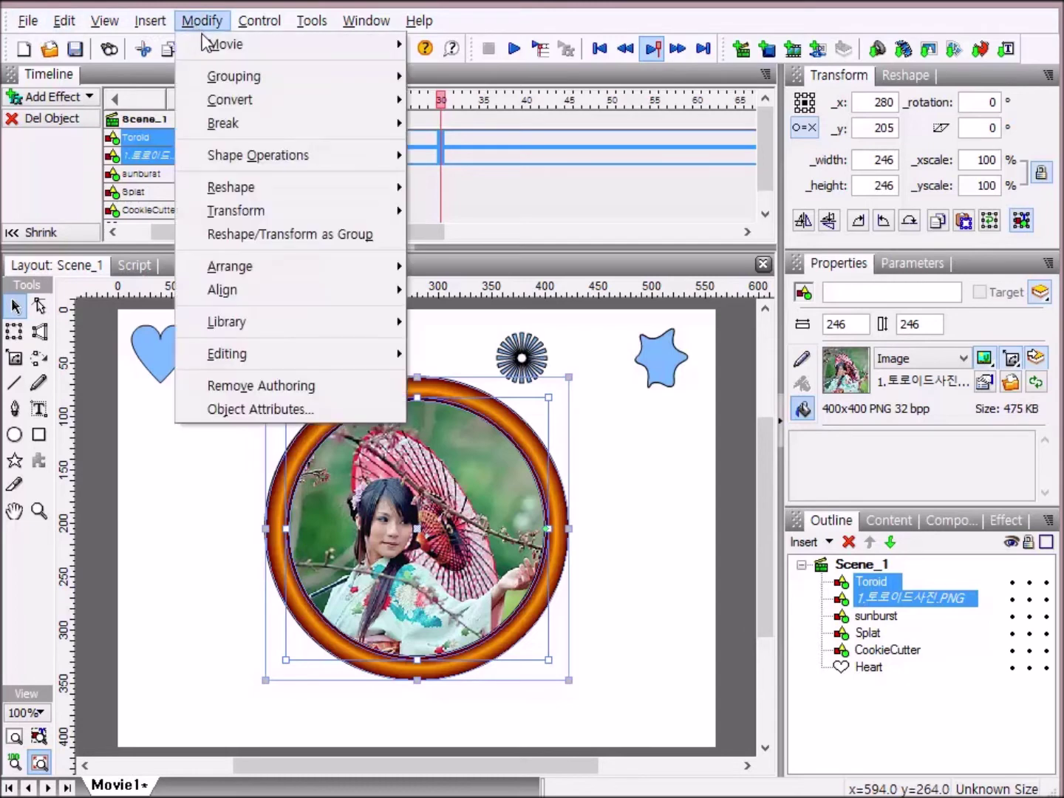
mouse_move(218, 76)
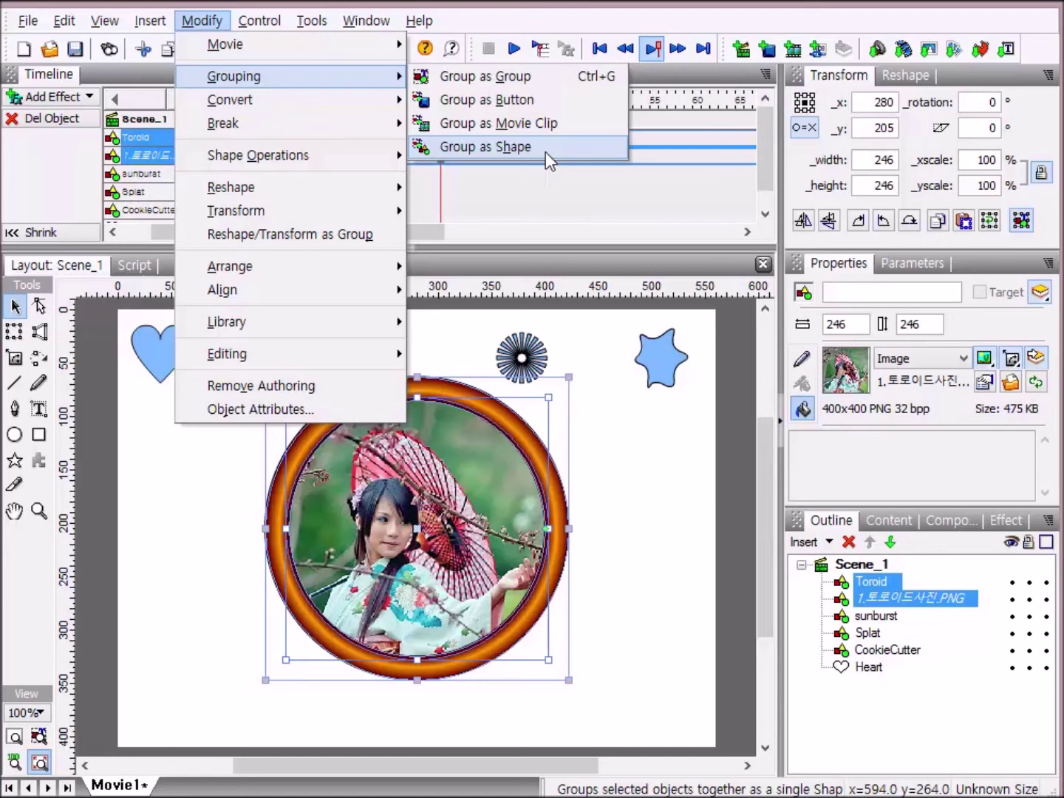
click(545, 152)
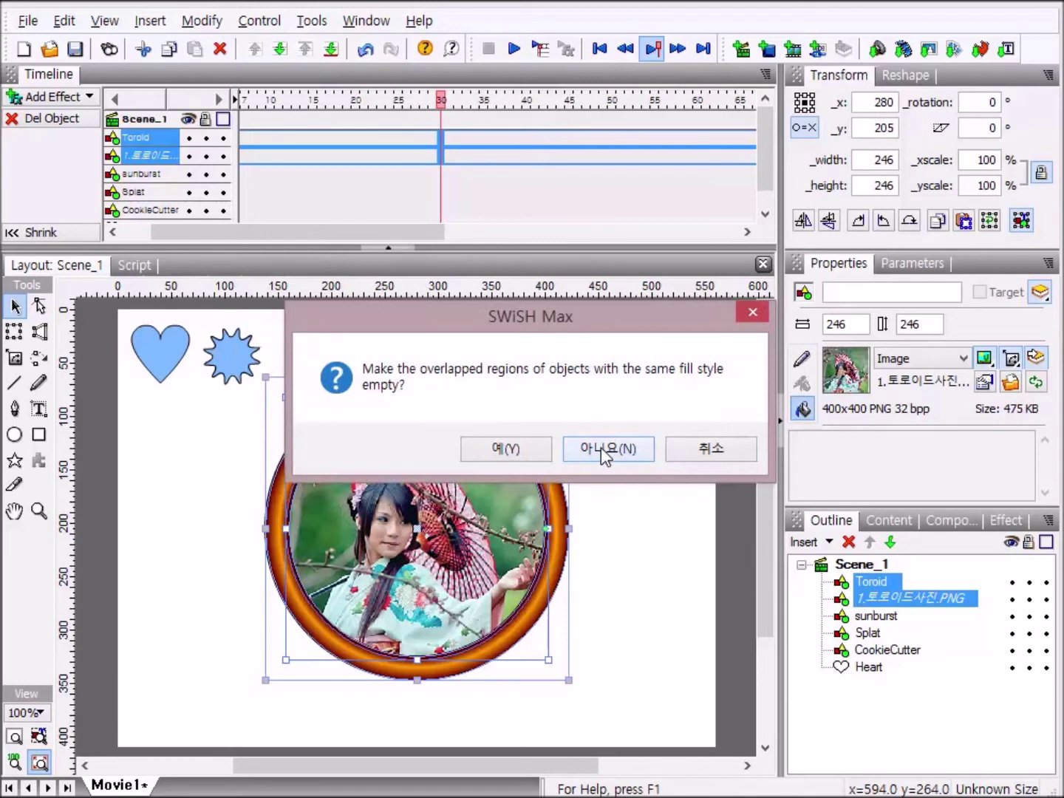
click(605, 451)
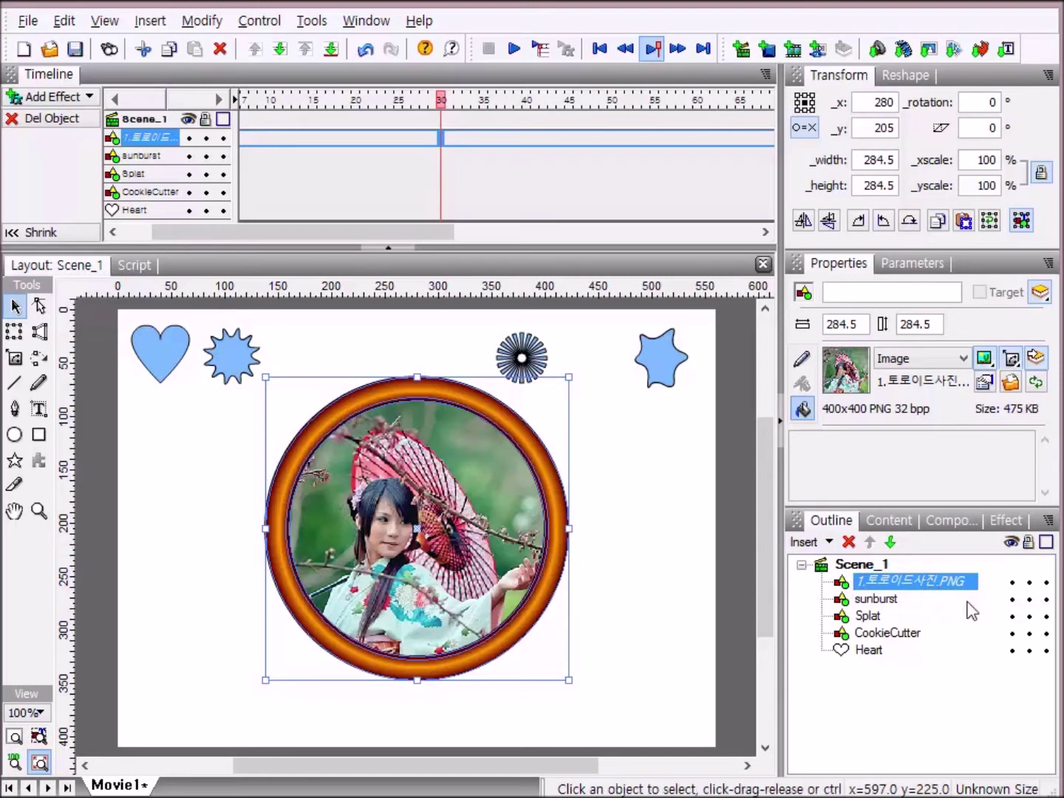
click(680, 549)
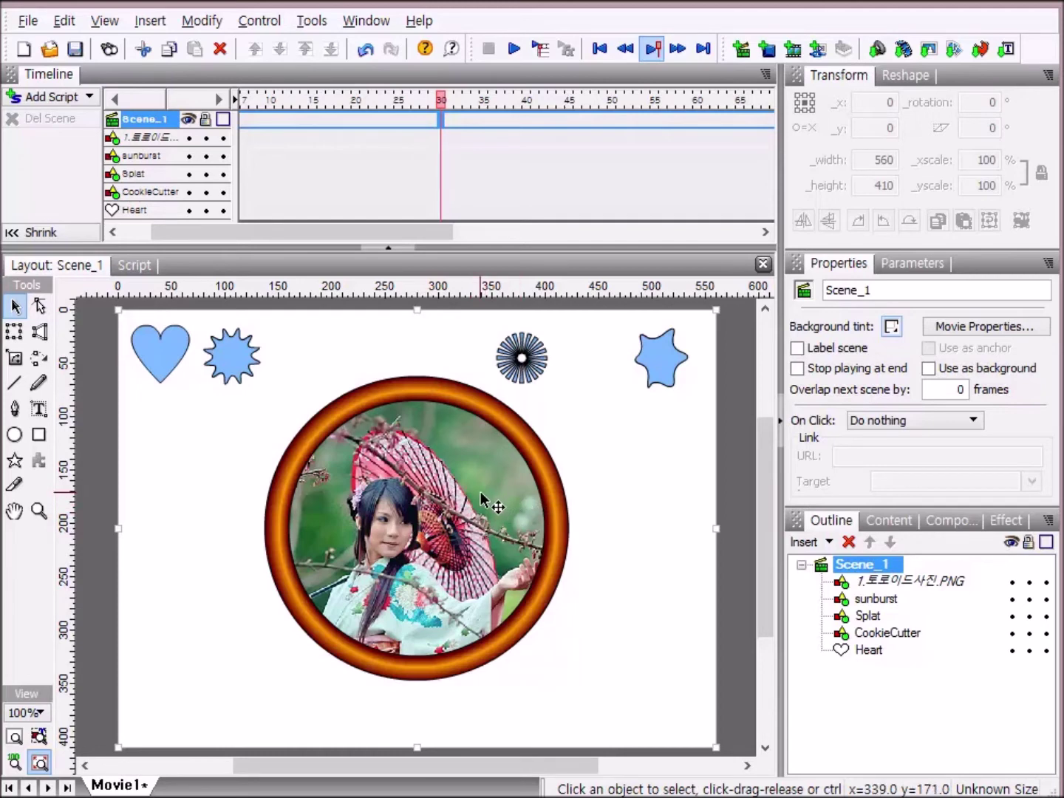
click(481, 502)
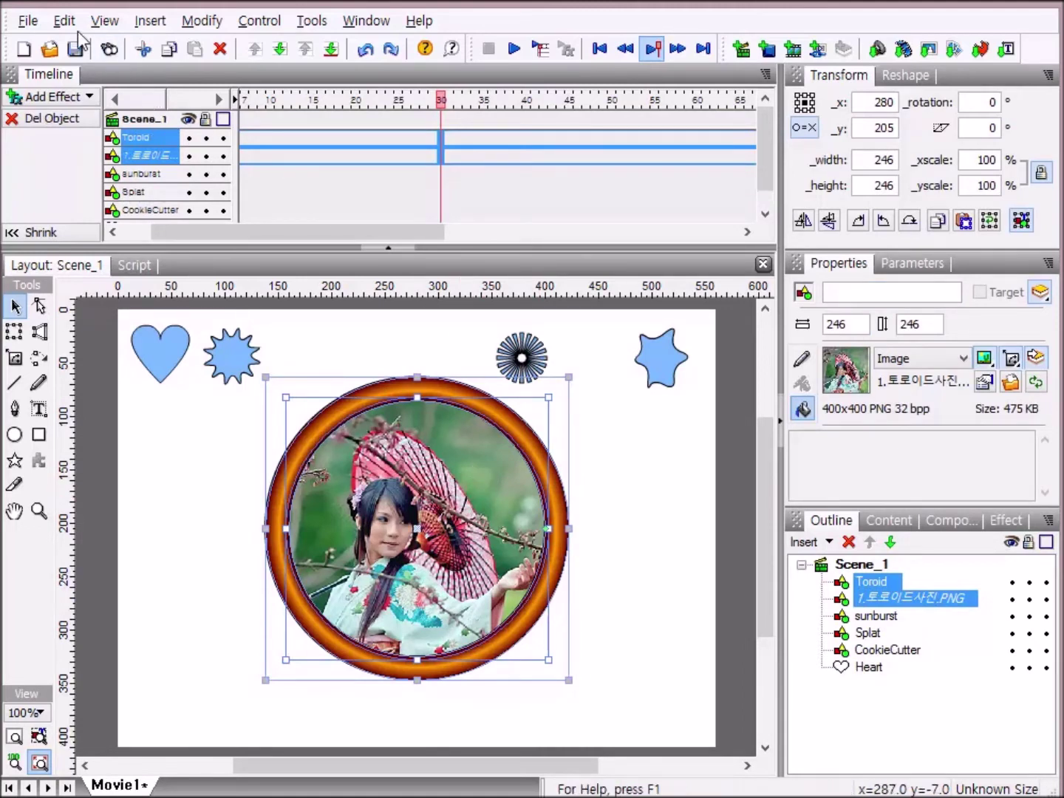
Group the toroid and the circular photo as a Group and check its members in the outline.
click(188, 24)
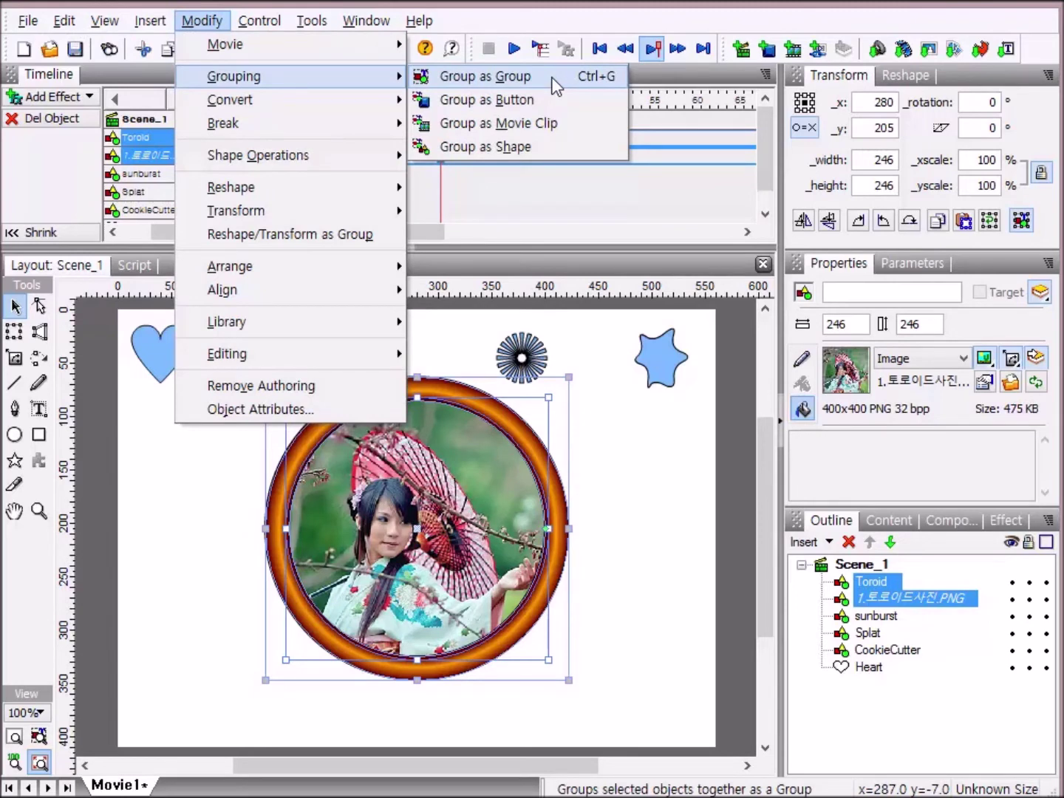
click(555, 86)
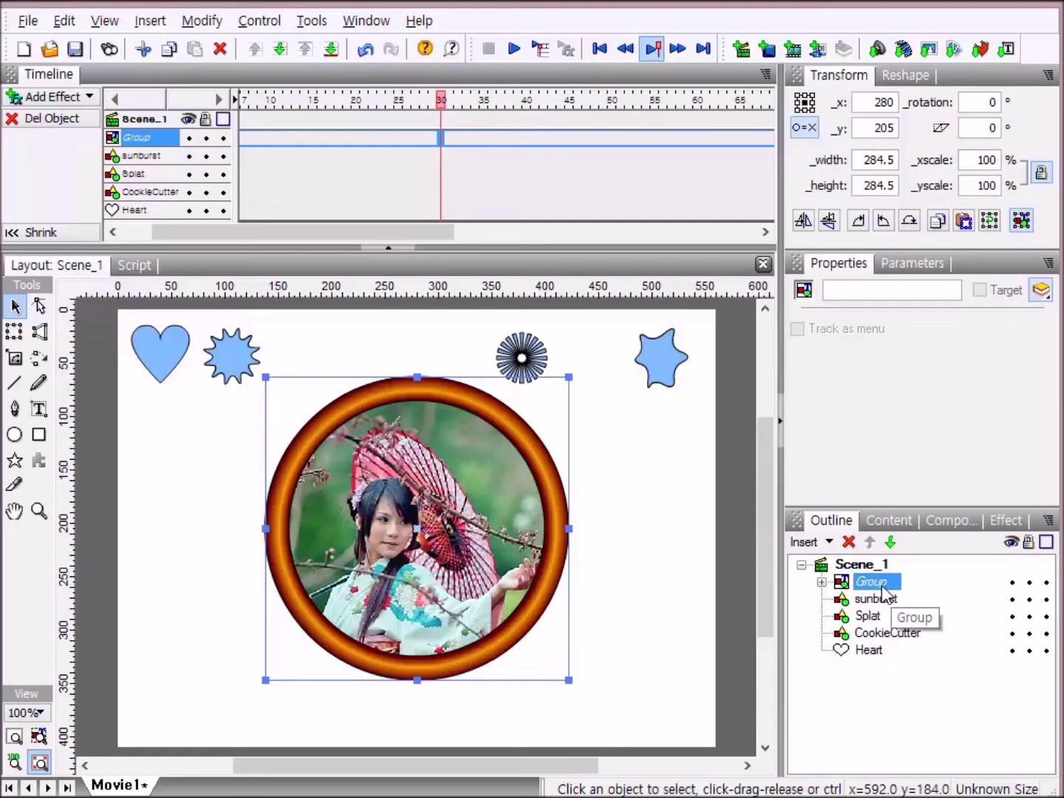
click(822, 583)
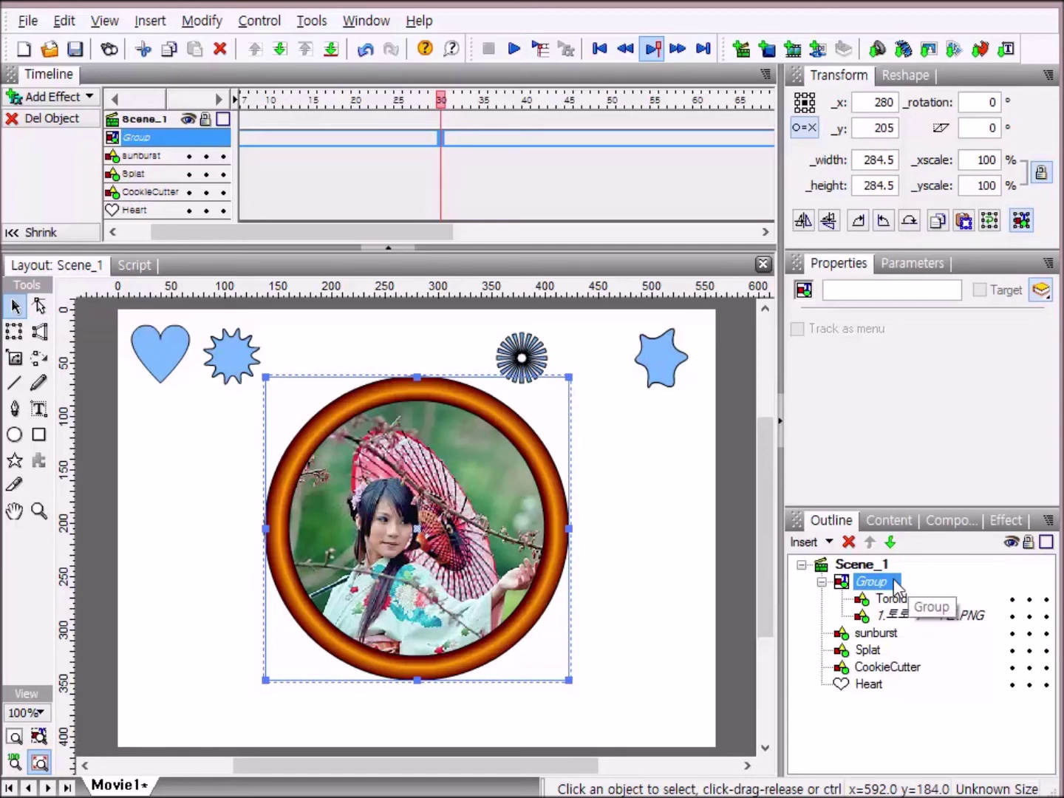
click(822, 583)
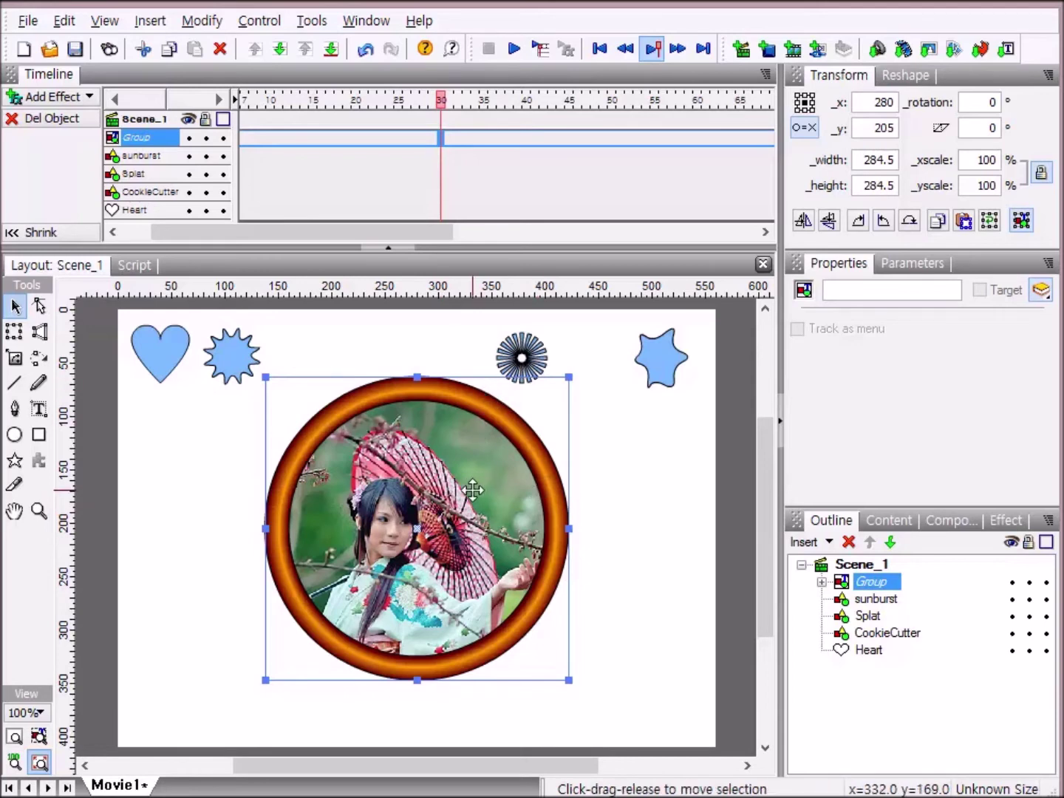
Delete the framed photo group, and enlarge the splat mid-stage to about 334 × 304, pulling one tip outward and shifting a neighbouring inner handle.
key(Delete)
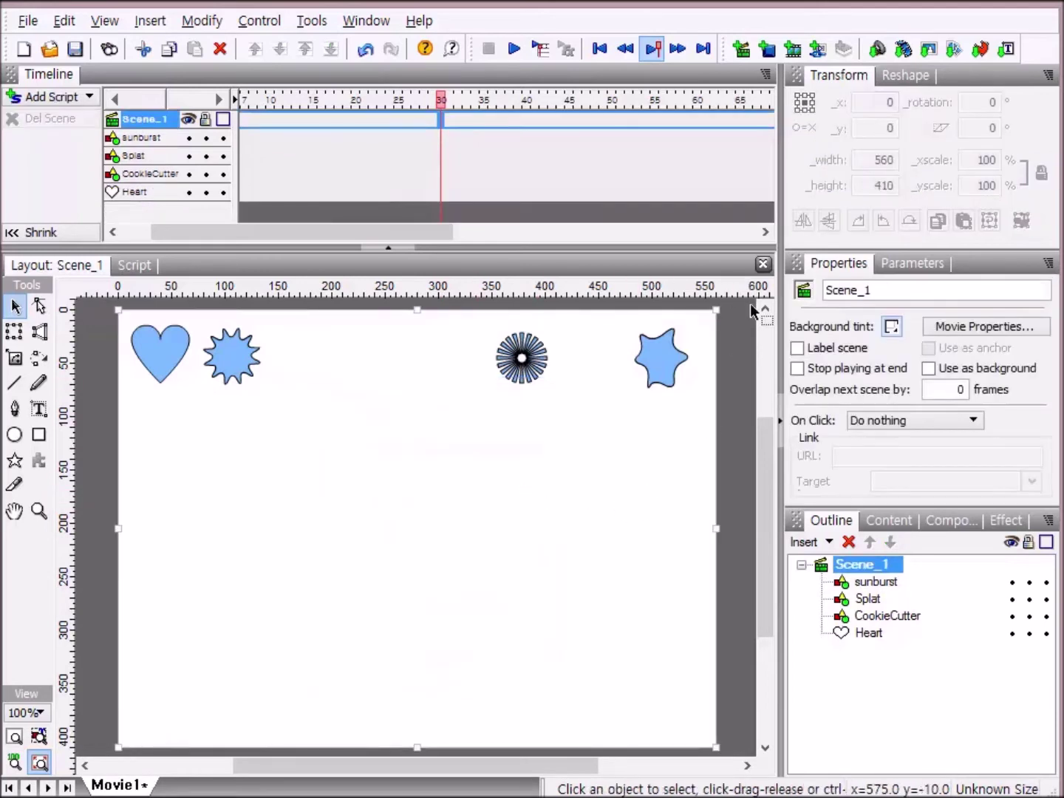
click(664, 366)
drag(664, 366, 595, 723)
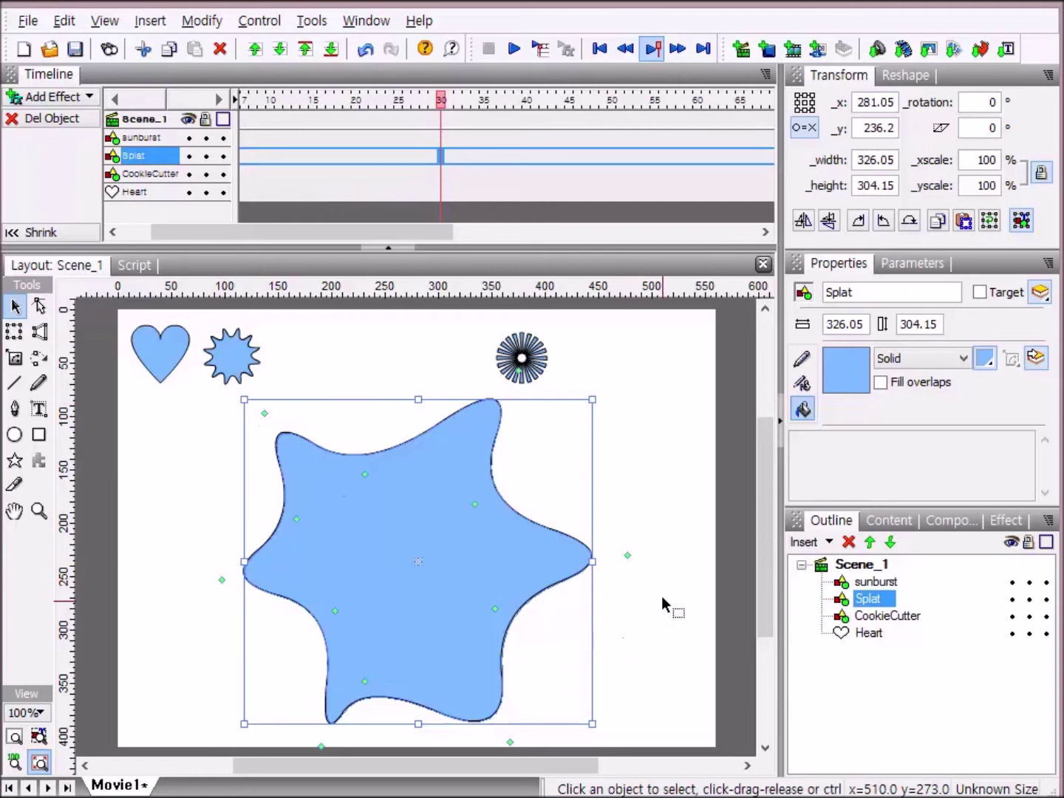
mouse_move(628, 555)
mouse_down()
mouse_move(702, 565)
mouse_move(637, 564)
mouse_move(615, 506)
mouse_move(663, 613)
mouse_move(639, 558)
mouse_up()
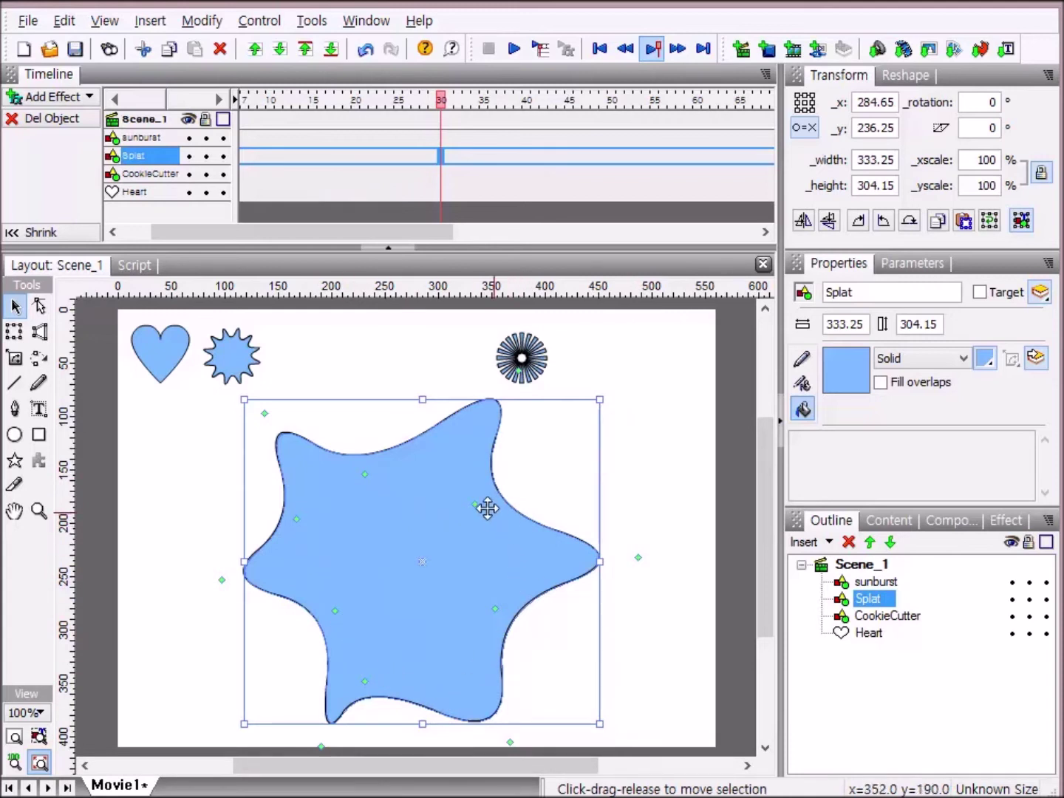
mouse_move(487, 510)
mouse_down()
mouse_move(528, 507)
mouse_move(458, 542)
mouse_move(518, 560)
mouse_move(536, 584)
mouse_move(468, 482)
mouse_move(495, 517)
mouse_up()
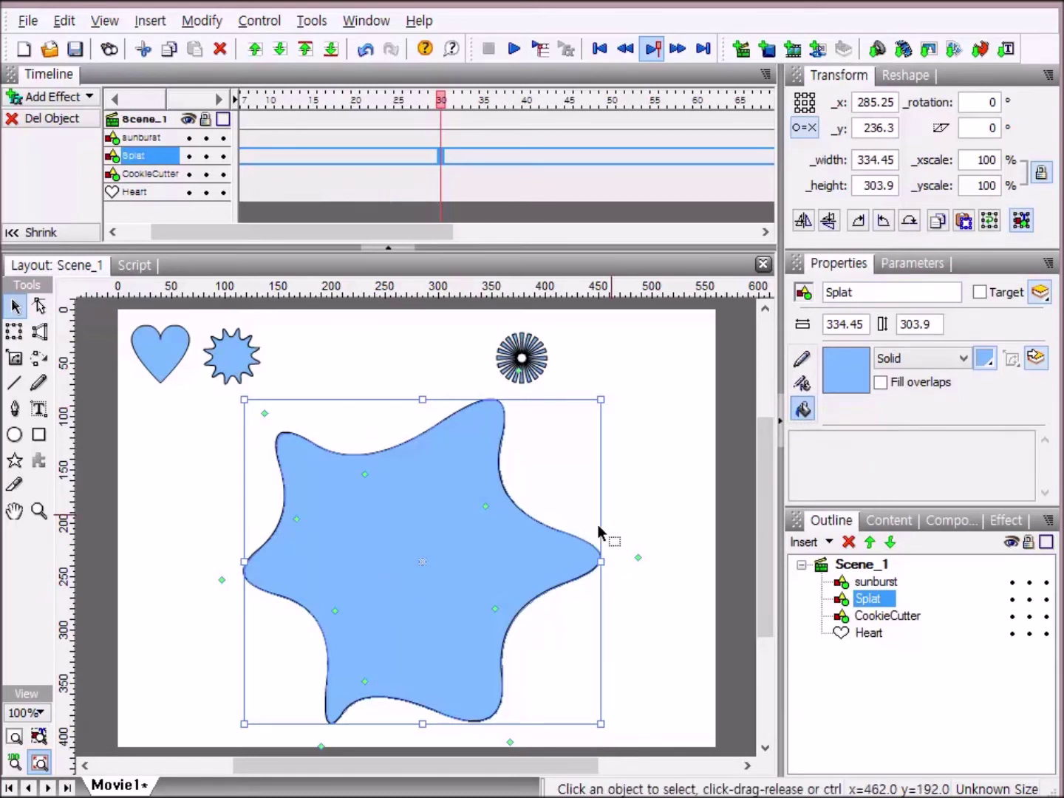
Fill the splat with the image 2연못 .jpg and fit the image to the shape.
click(964, 360)
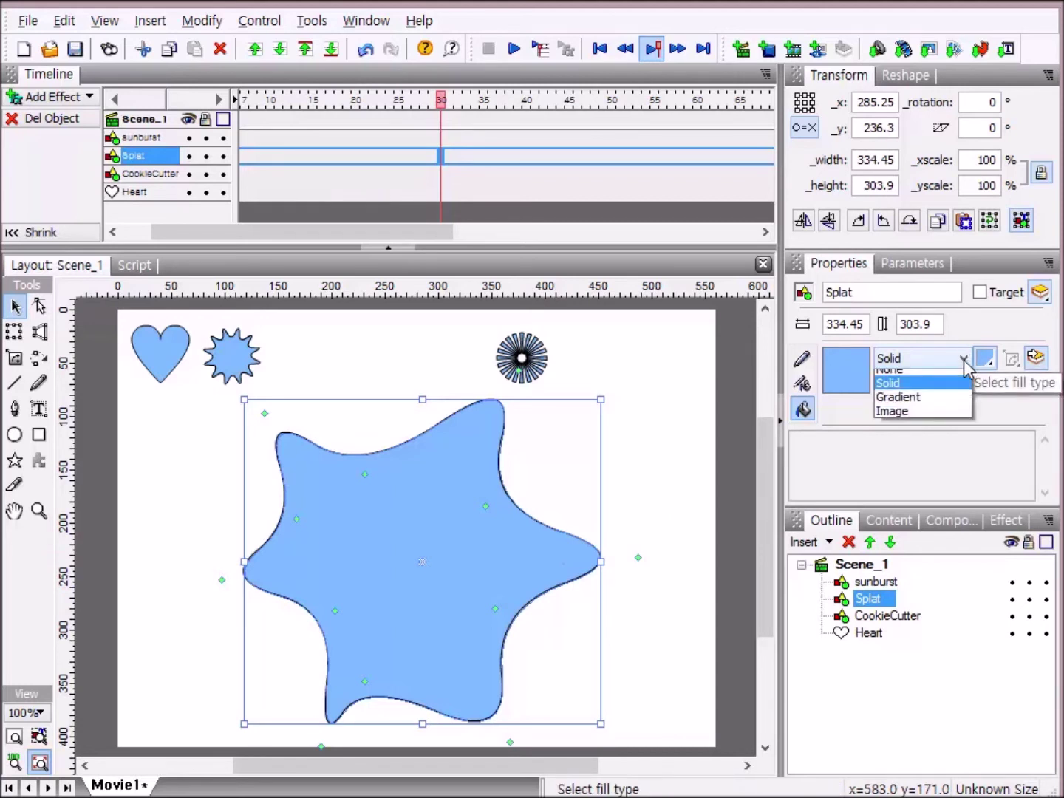
click(939, 419)
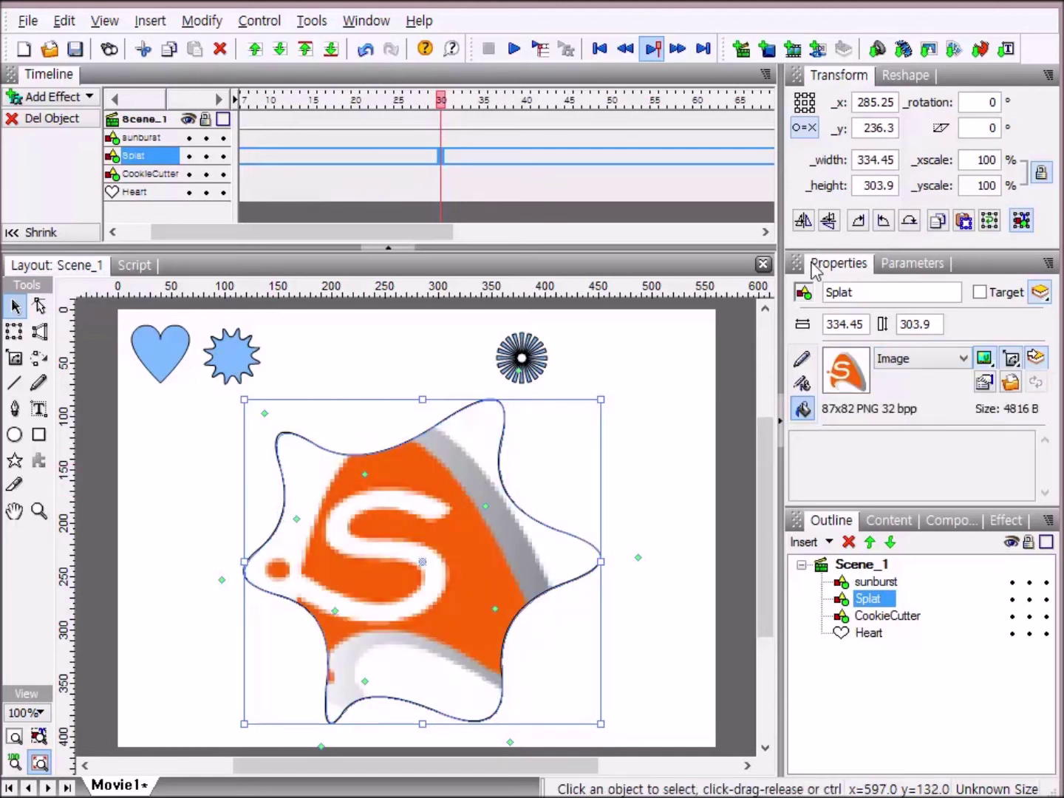
click(1010, 383)
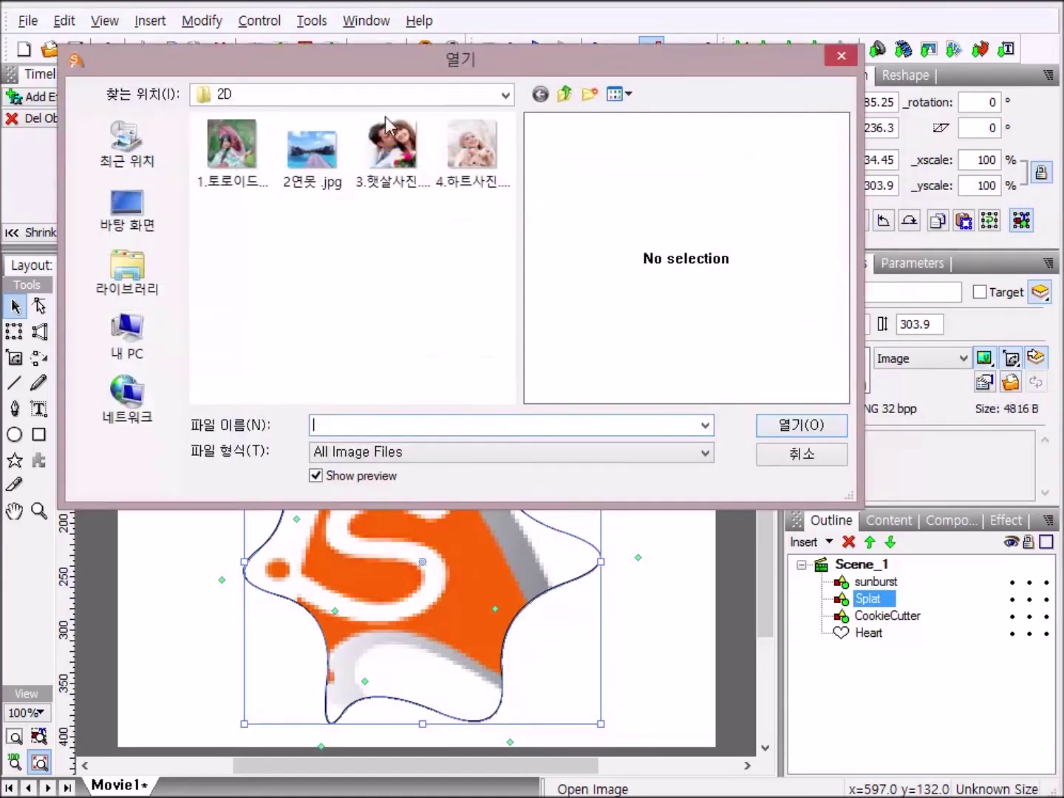
double_click(325, 157)
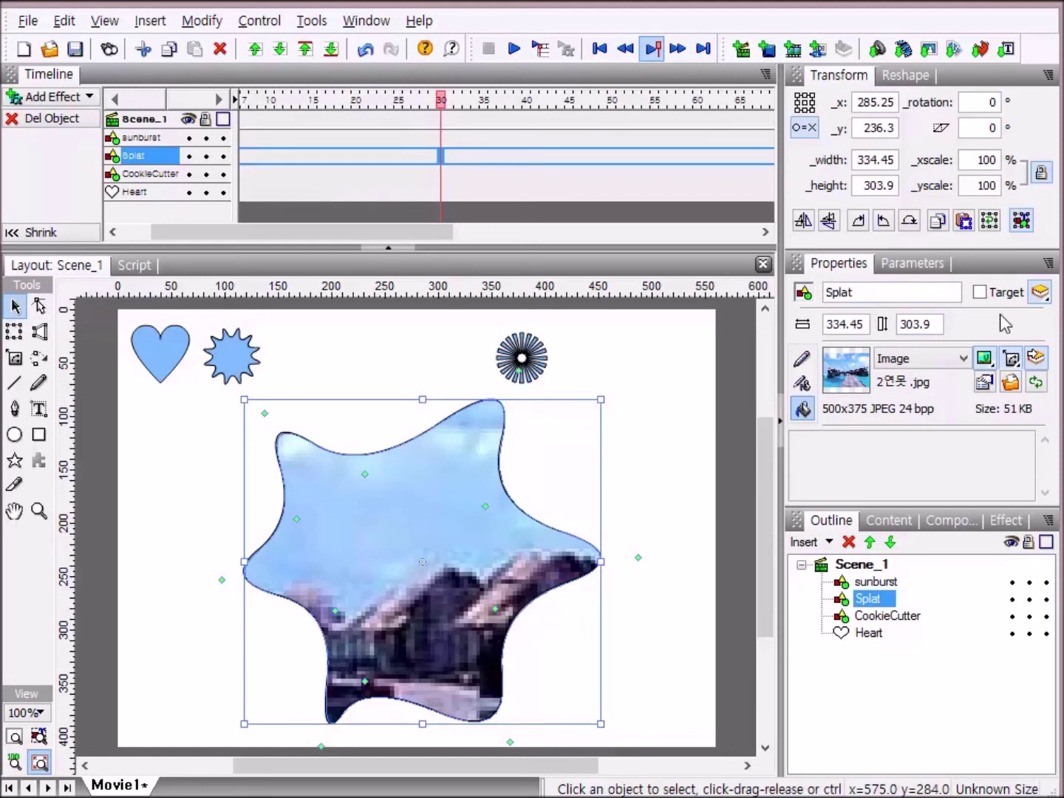
click(1011, 360)
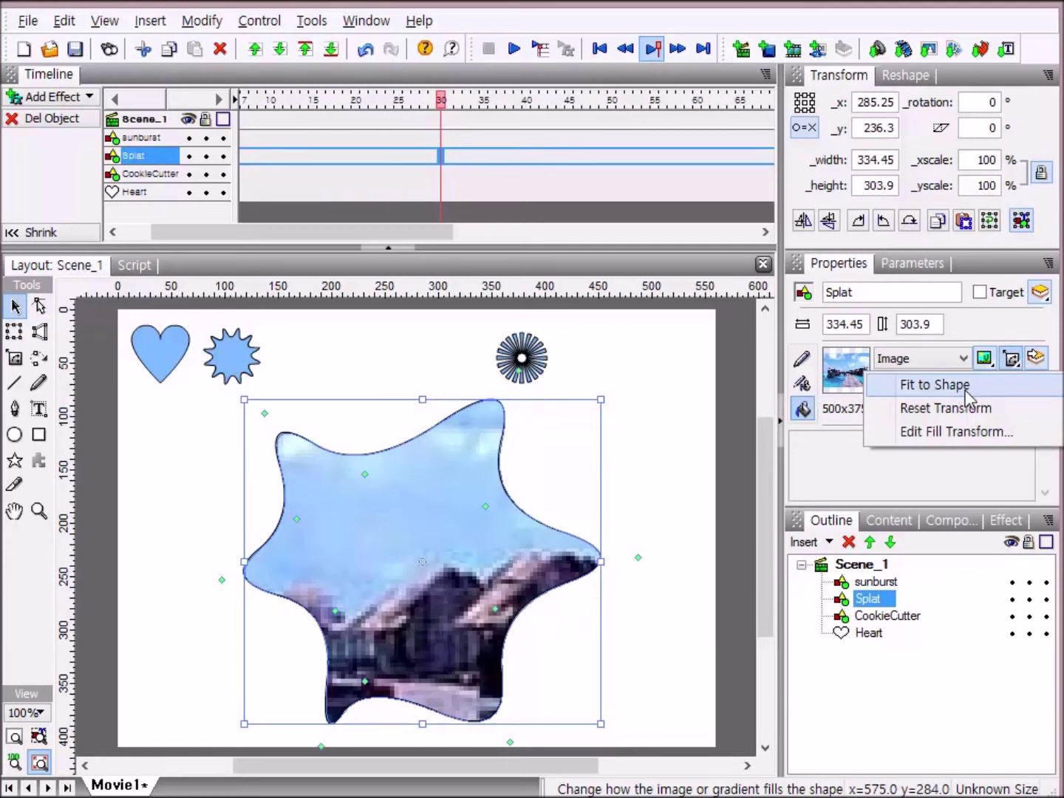
click(927, 385)
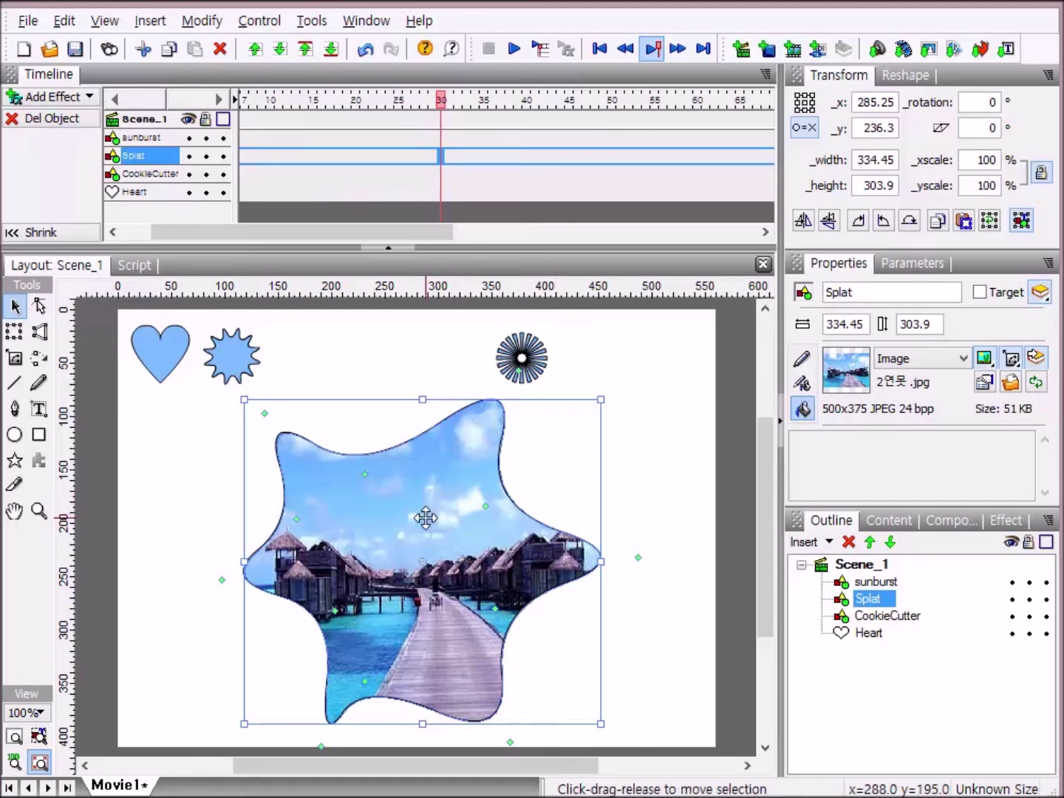
Delete the splat, and enlarge the sunburst to about 253 × 253 near the middle of the stage.
key(Delete)
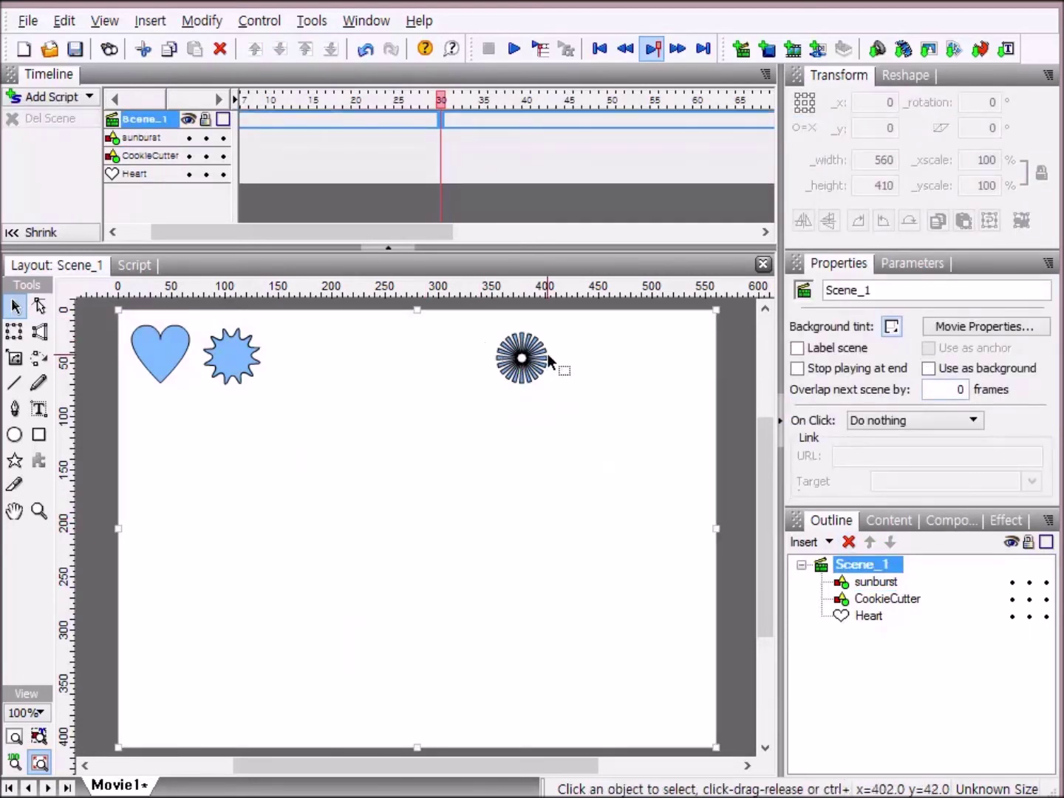
drag(547, 355, 256, 453)
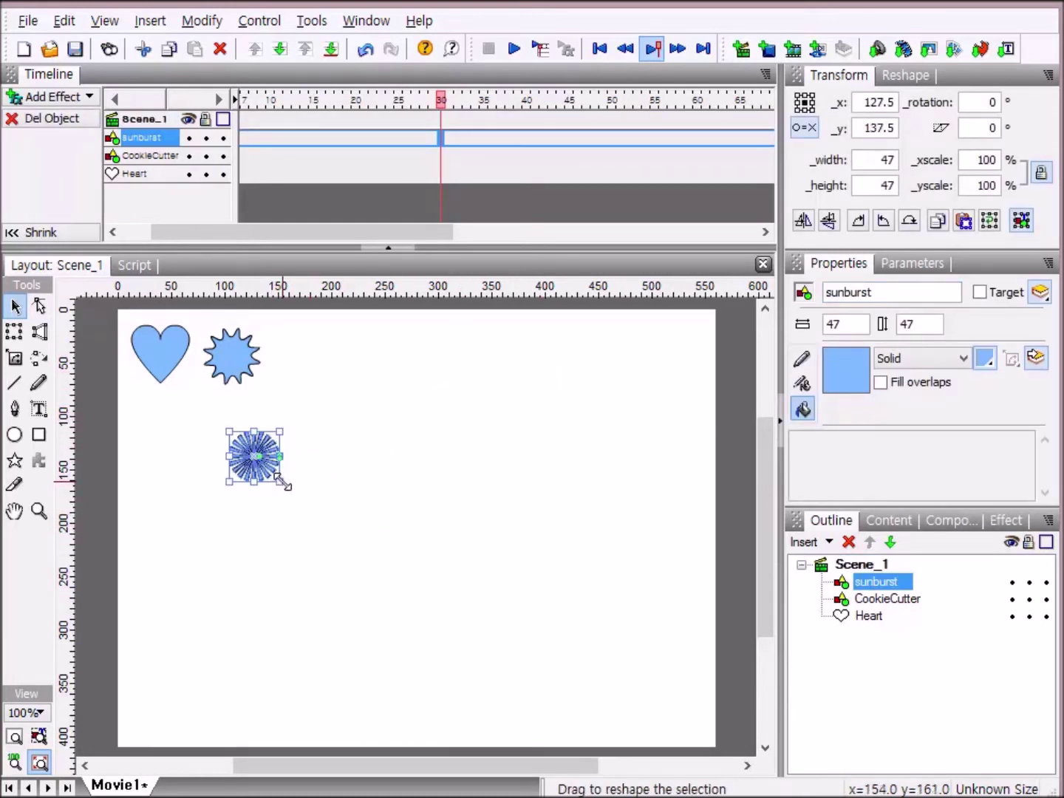
drag(280, 481, 522, 663)
drag(450, 514, 506, 495)
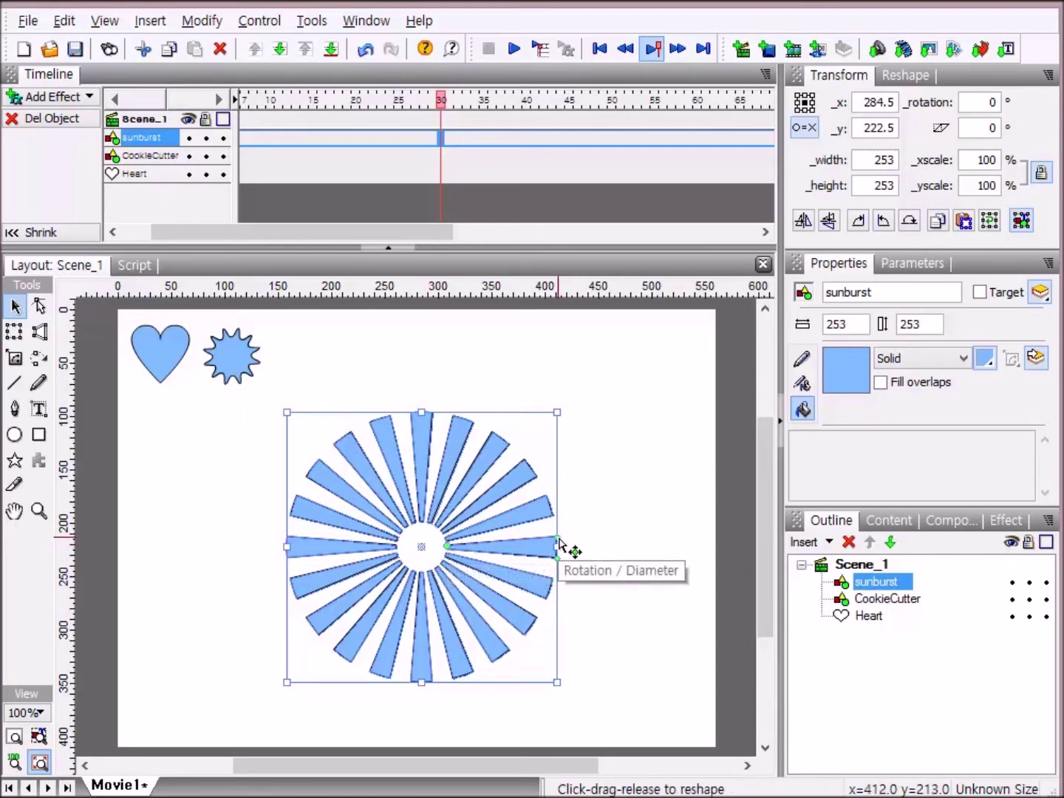
Reshape the sunburst to about 283 × 283 with slightly rotated, narrow rays, and widen its inner diameter until only short outer rays remain.
mouse_move(559, 543)
mouse_down()
mouse_move(538, 465)
mouse_move(564, 517)
mouse_move(609, 521)
mouse_move(571, 529)
mouse_up()
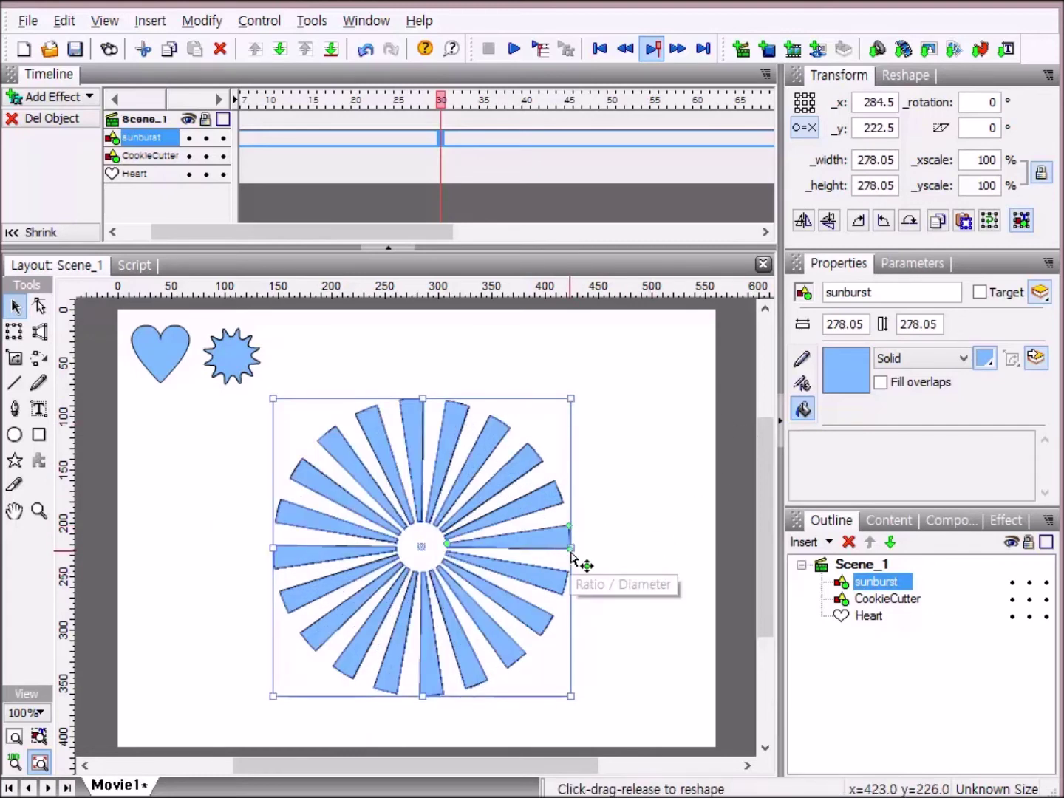
drag(574, 559, 573, 560)
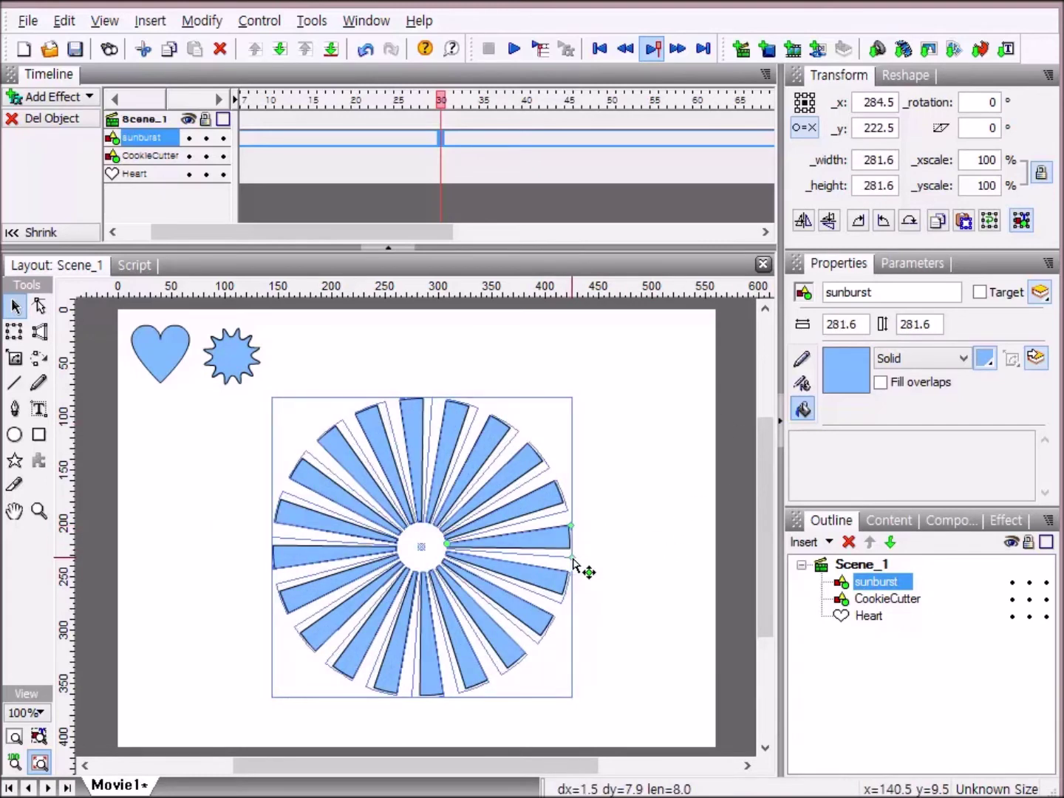
drag(575, 560, 575, 560)
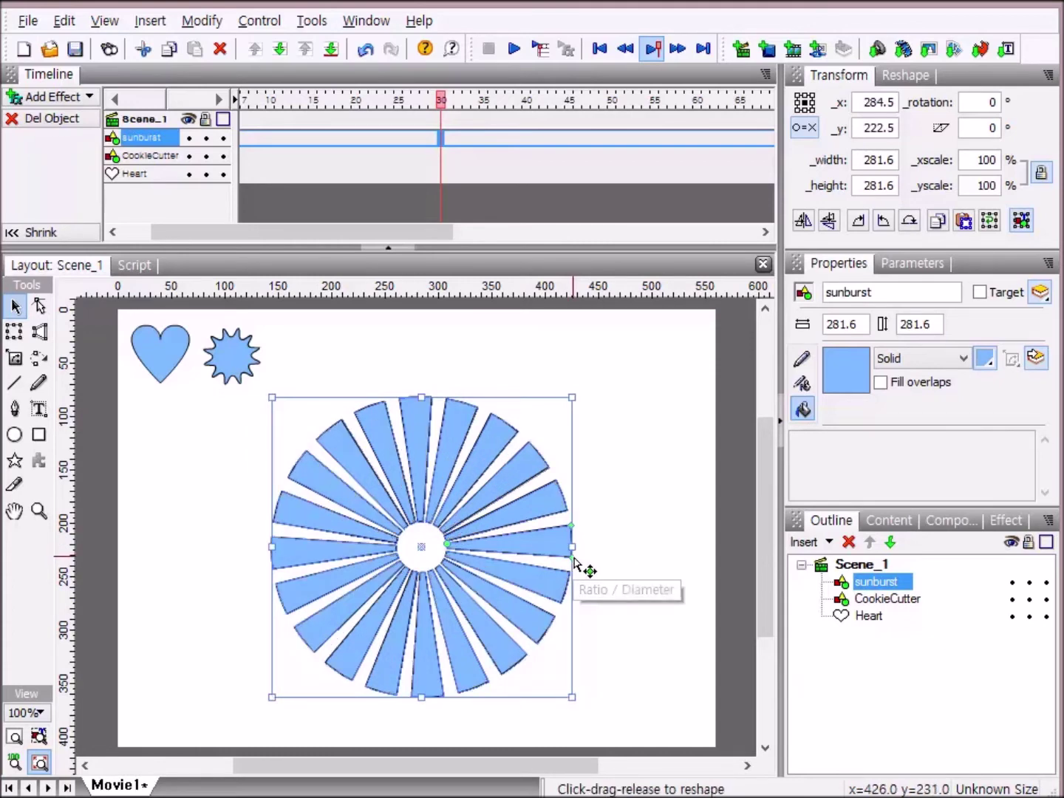
drag(574, 560, 575, 556)
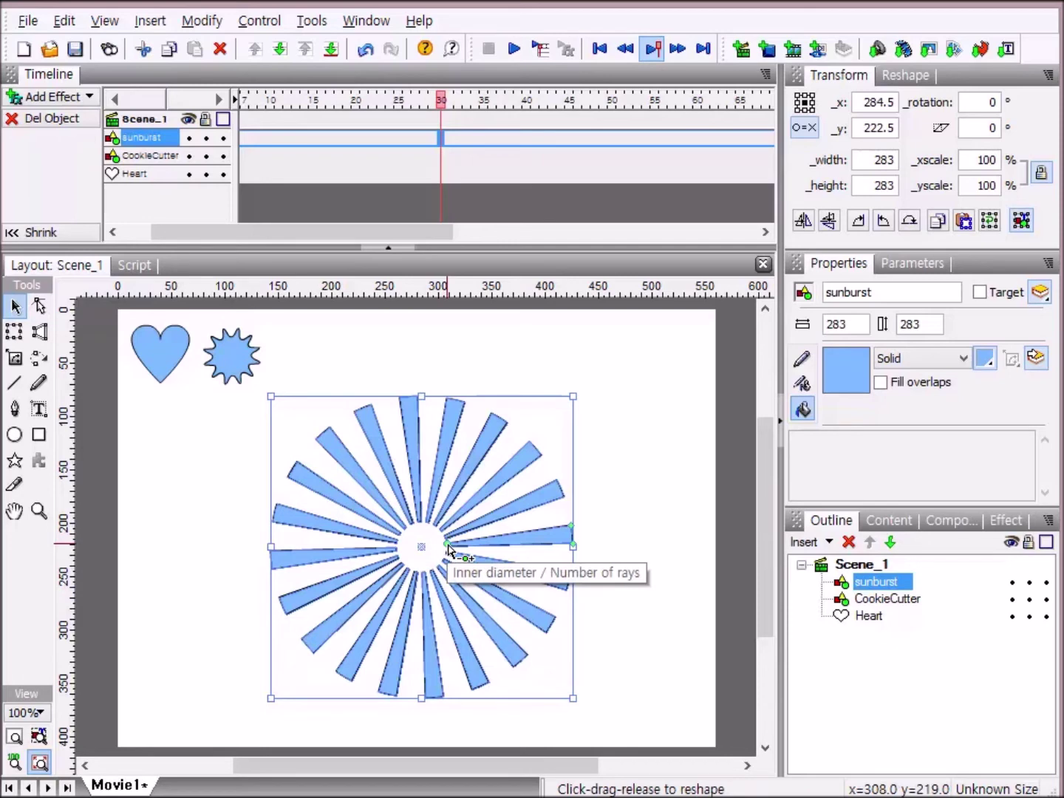
drag(449, 550, 527, 550)
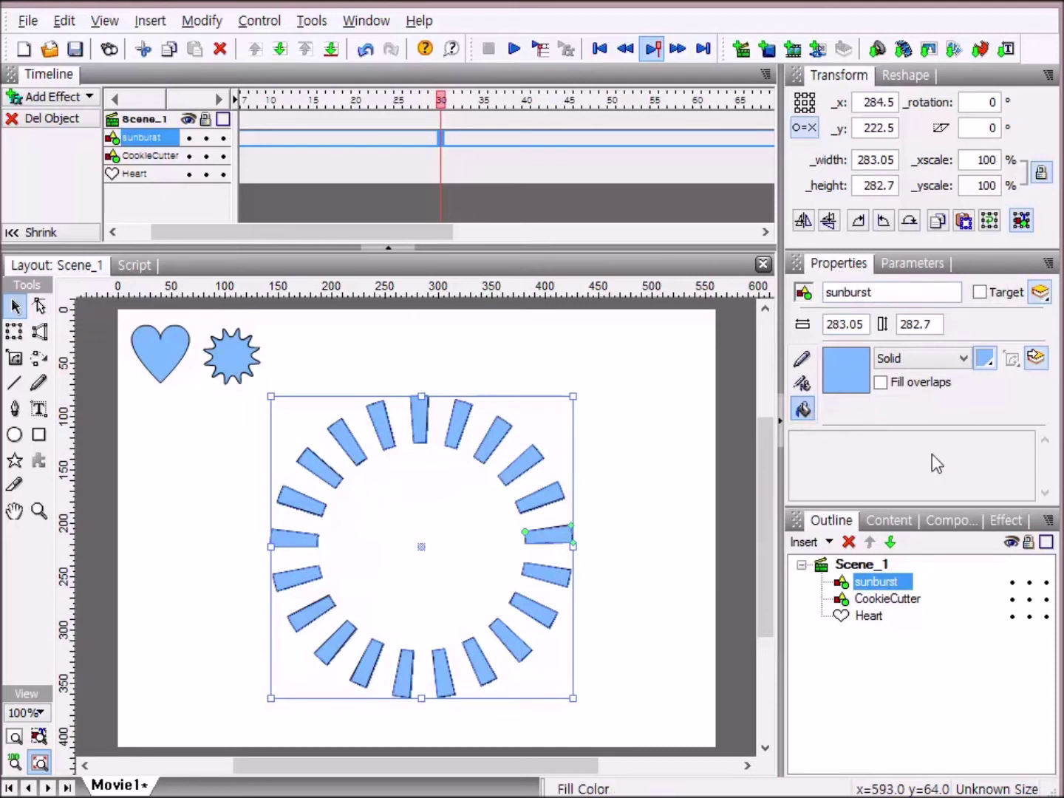
Fill the sunburst with solid red.
click(964, 360)
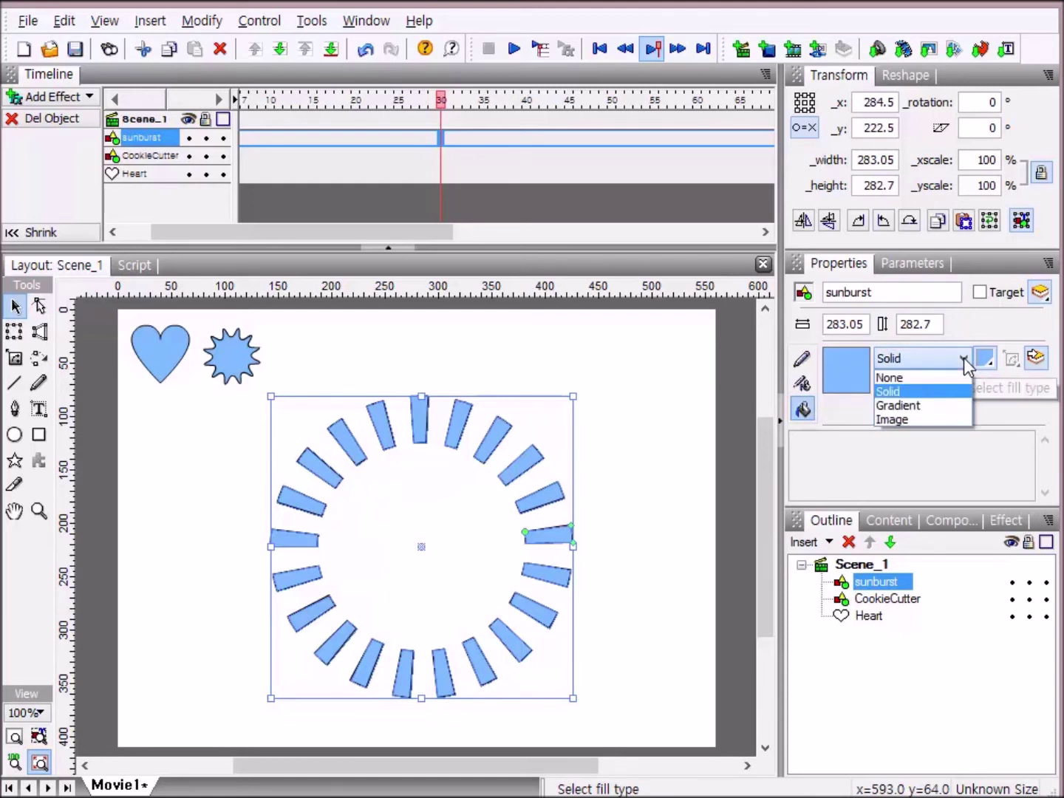
click(962, 399)
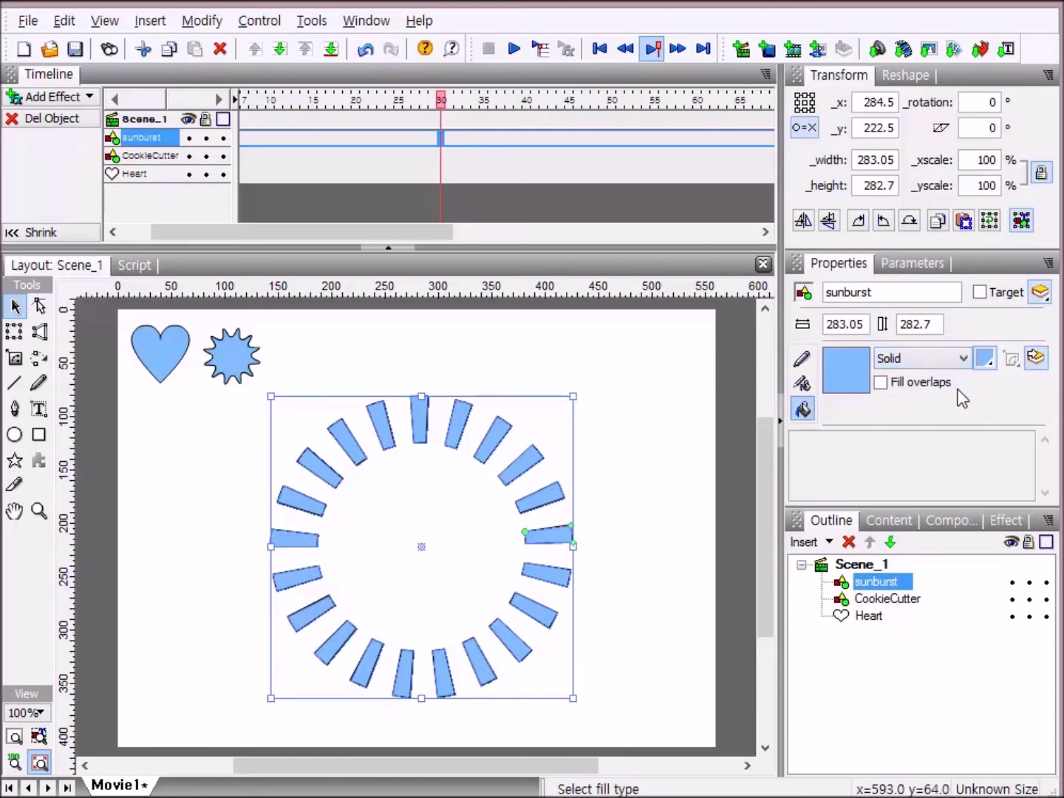
click(985, 359)
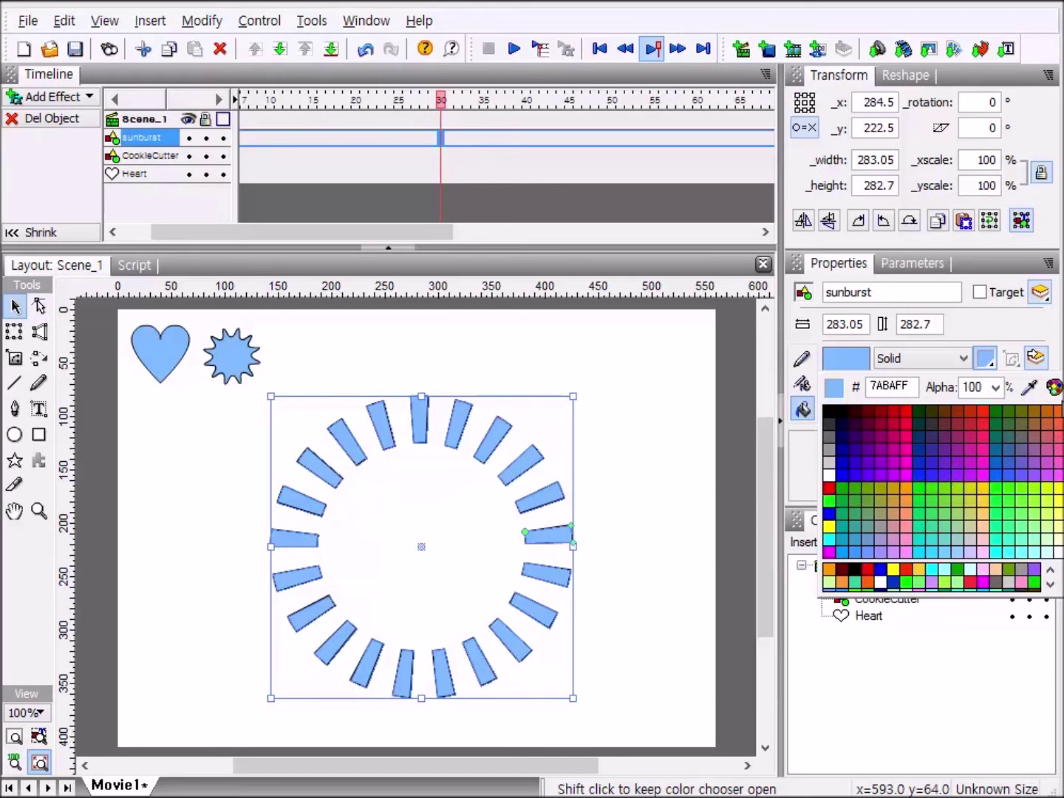
click(981, 410)
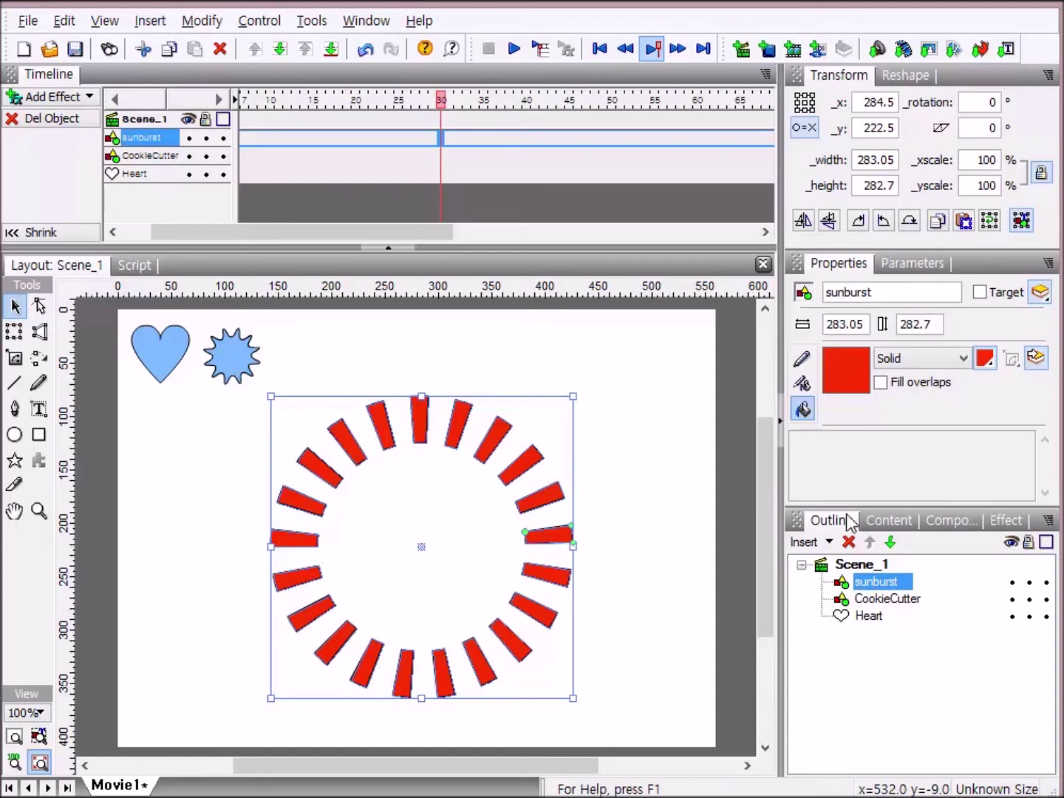
Import the image 3.햇살사진.jpg and delete the placed picture, keeping the image as the current fill for new shapes.
click(815, 547)
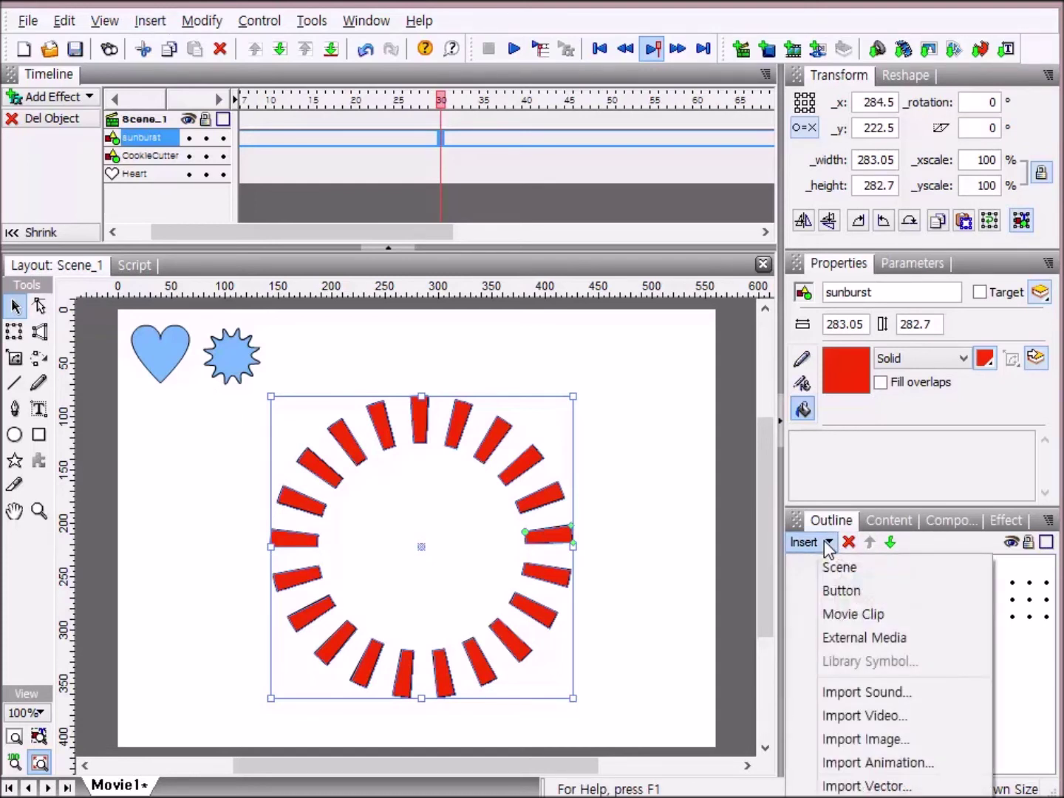
click(883, 741)
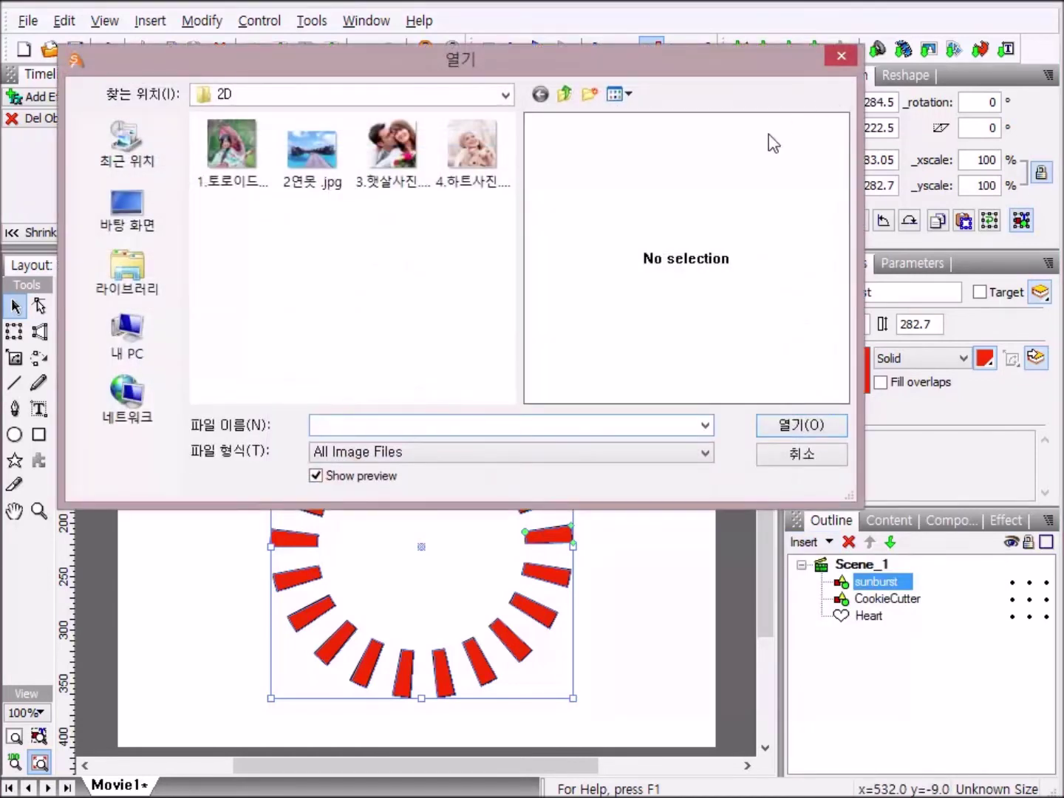
double_click(392, 148)
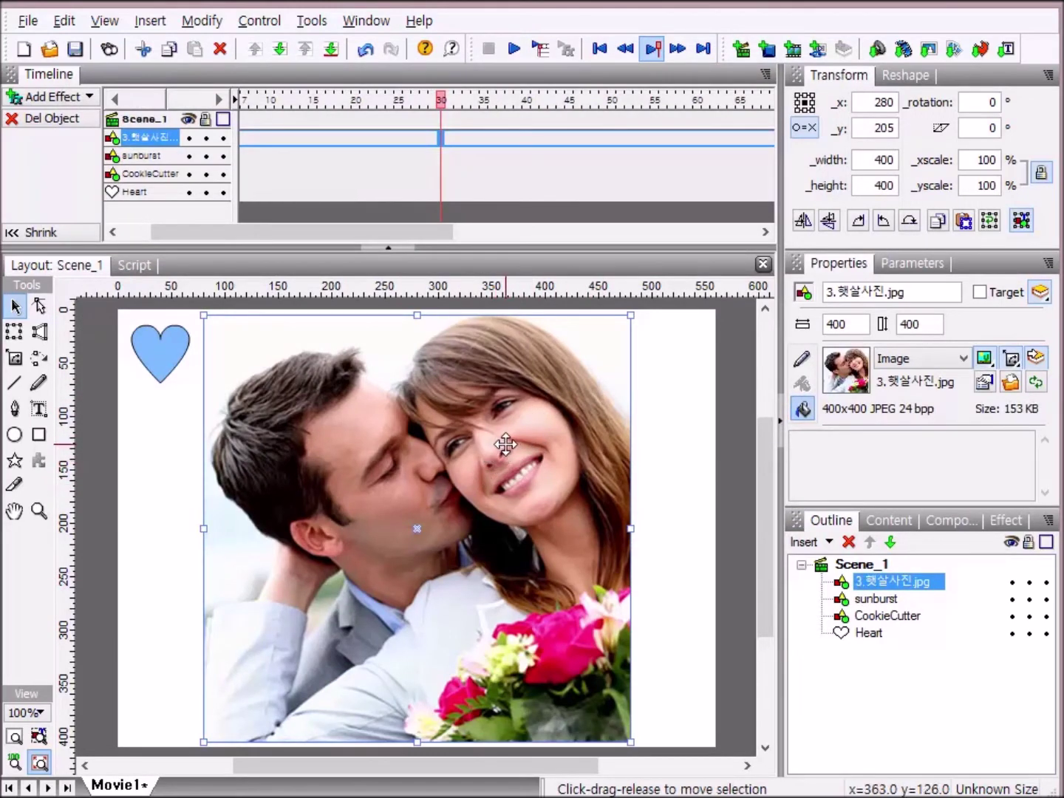
key(Delete)
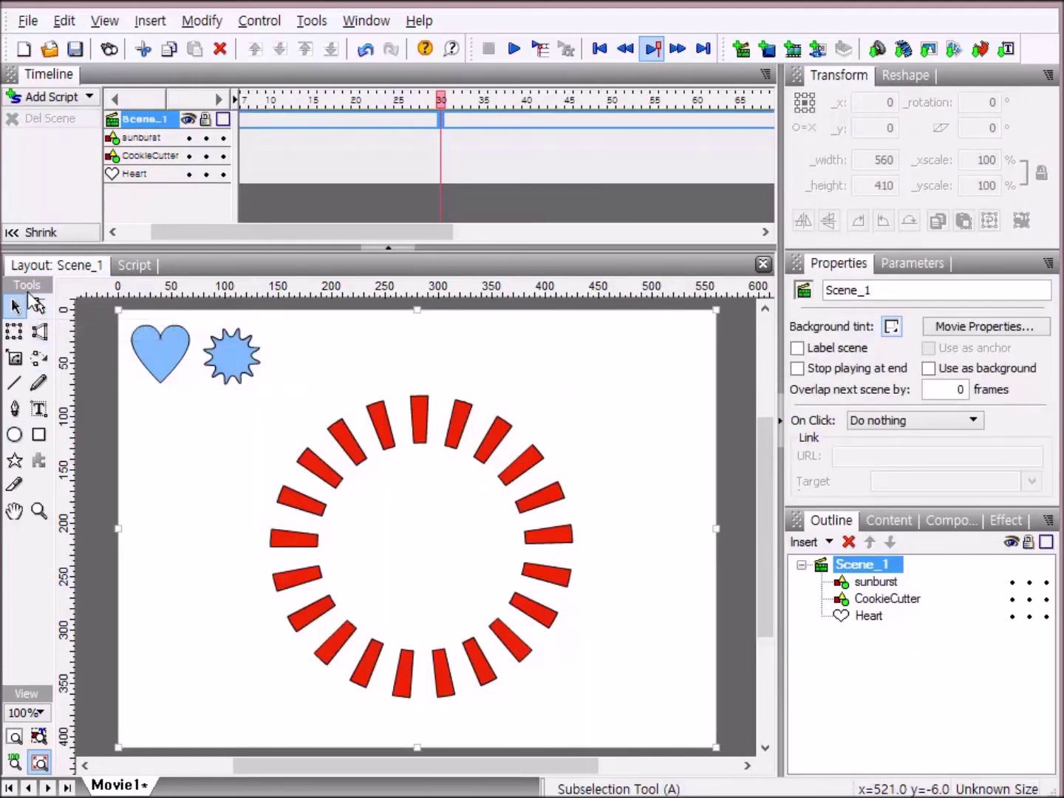
Draw a circle of about 200 × 200 filled with the imported photo inside the sunburst's ring of rays.
click(15, 436)
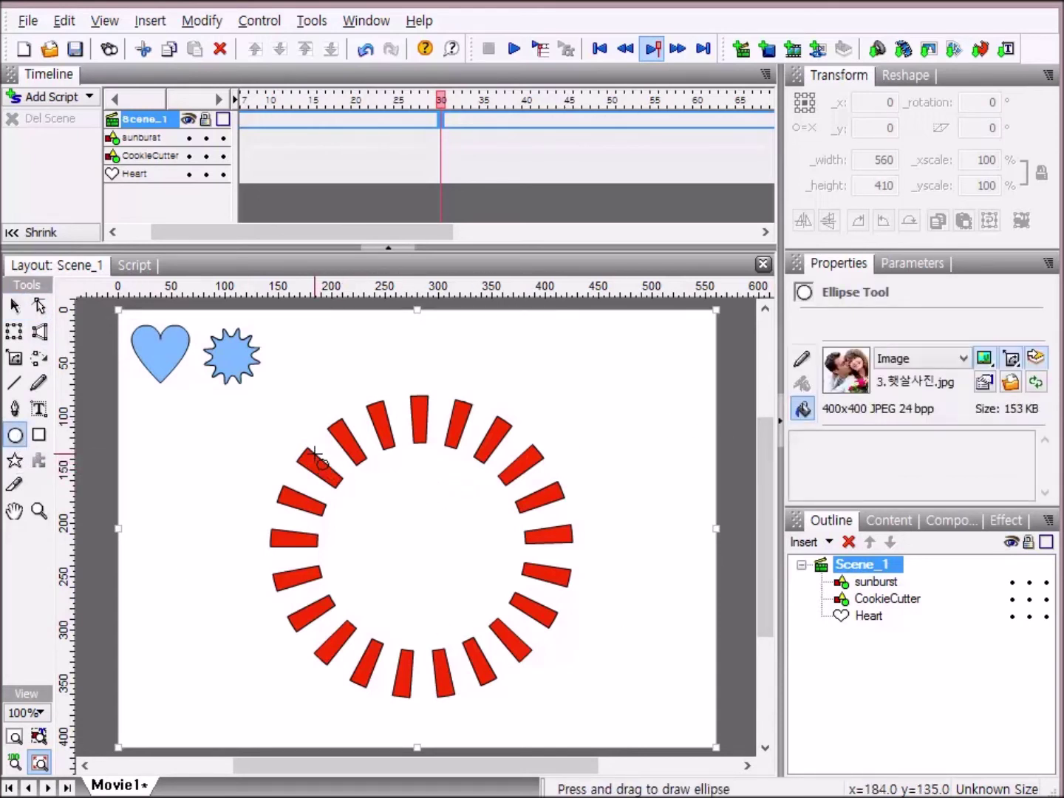
drag(317, 452, 458, 648)
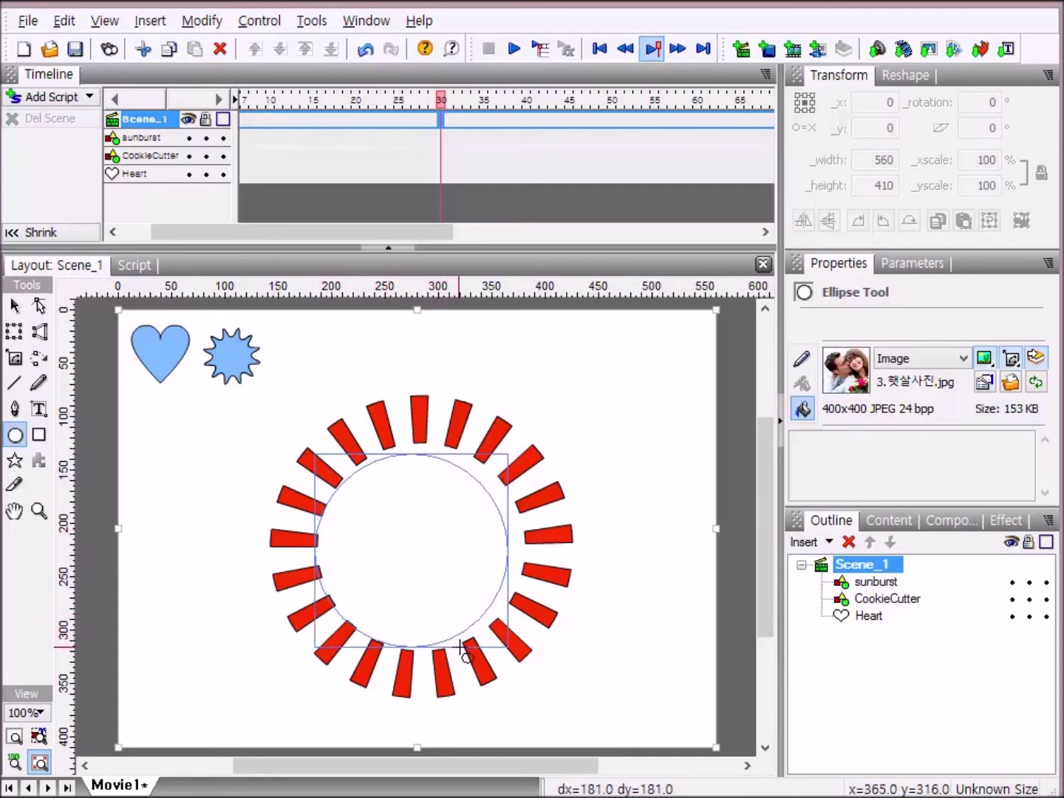
drag(463, 648, 510, 669)
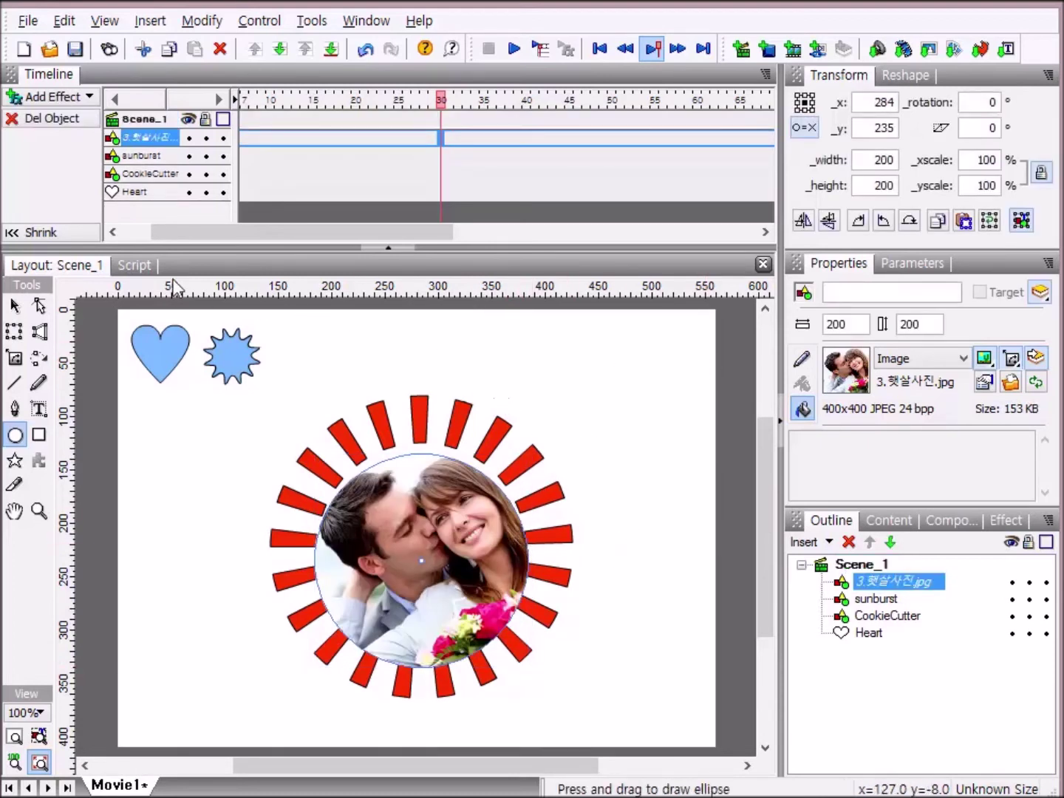
Align the photo circle and the sunburst horizontally and vertically by reference point to the Stage, and deselect them.
click(15, 306)
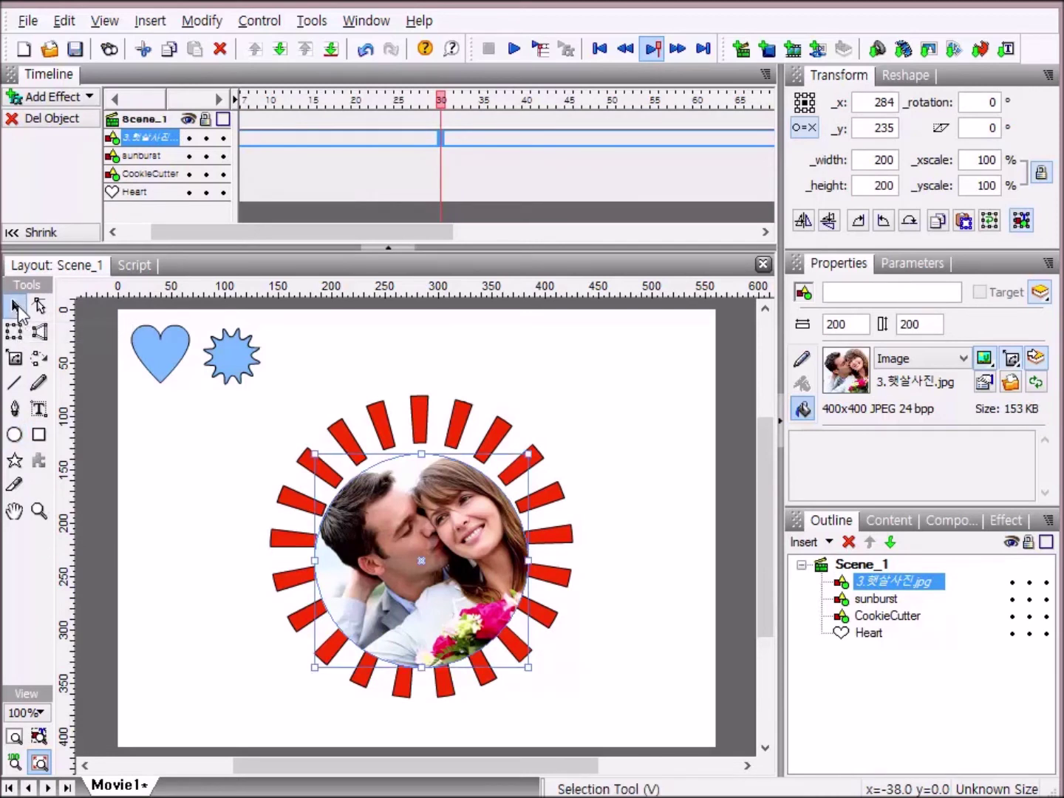
ctrl+click(459, 422)
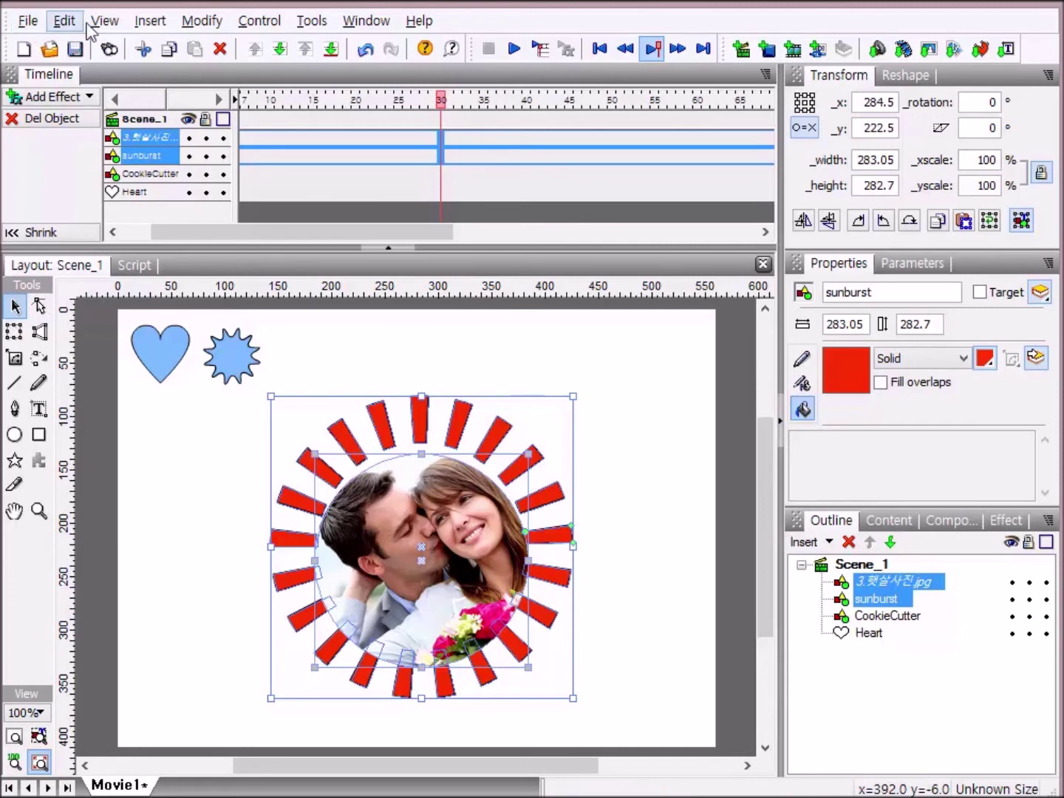
click(367, 30)
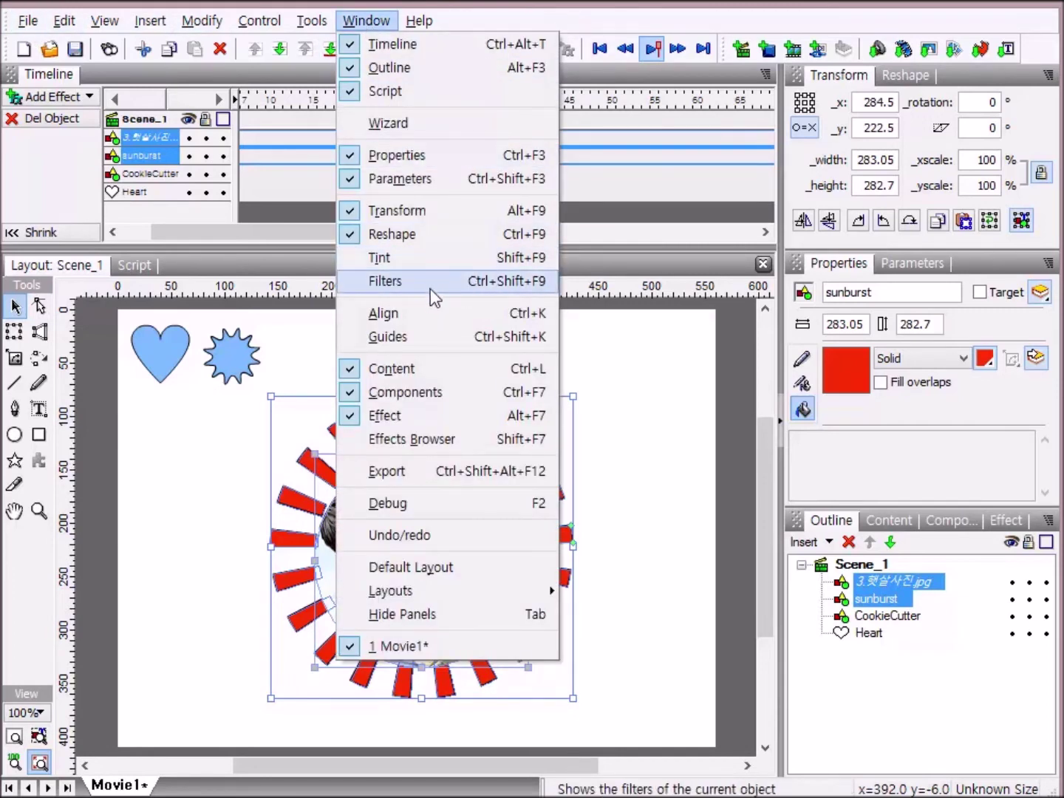
click(420, 314)
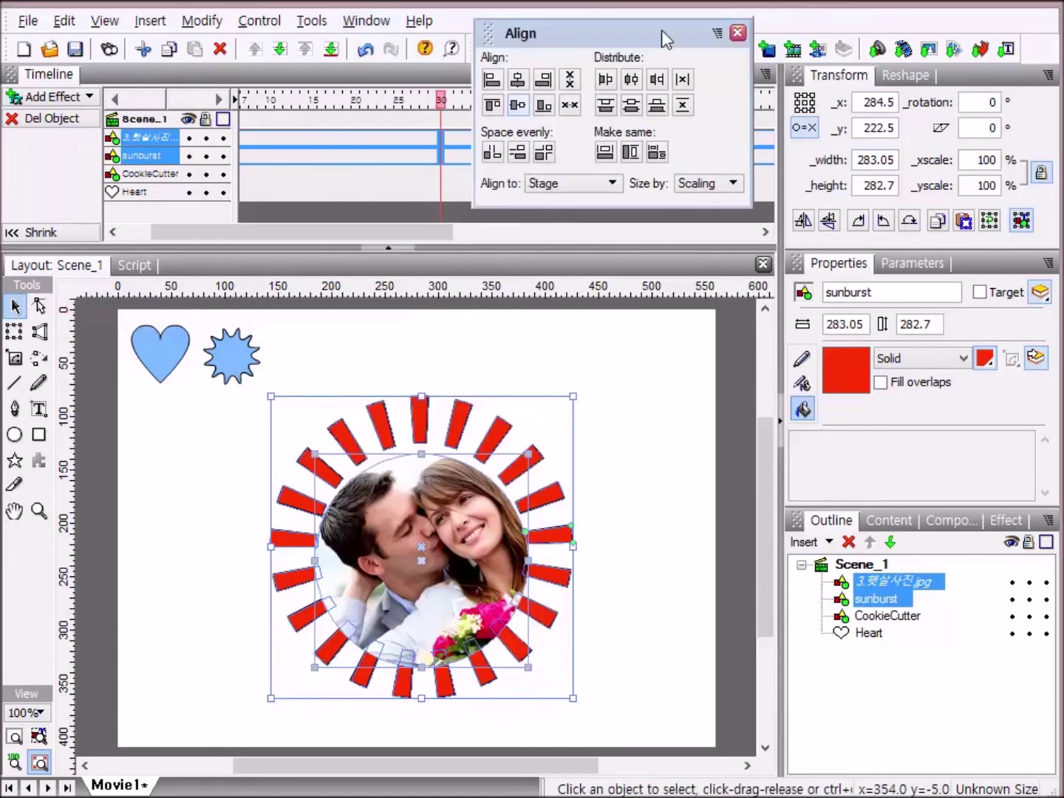
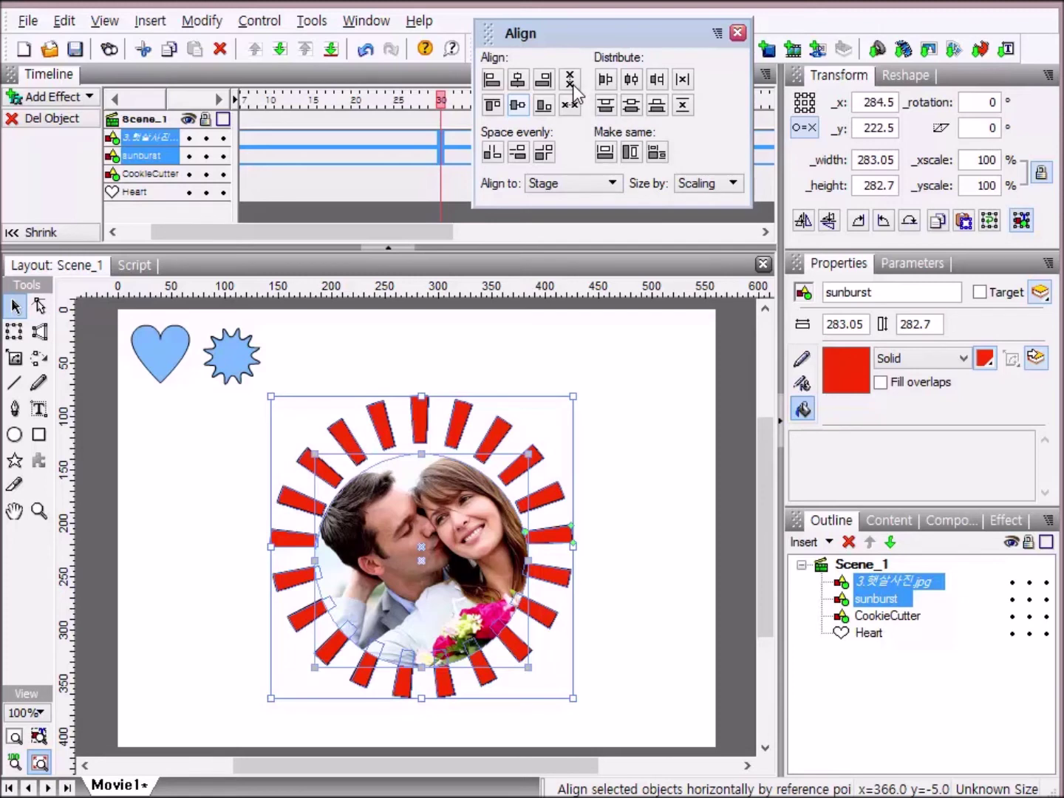
click(574, 86)
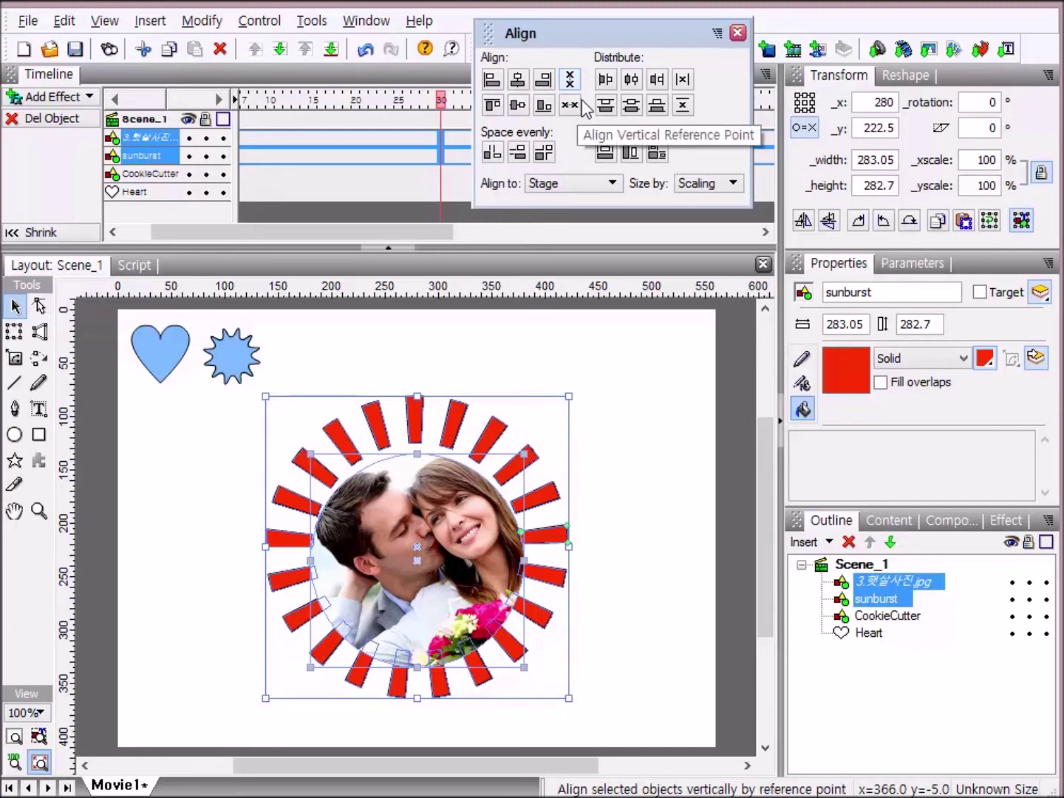
click(570, 106)
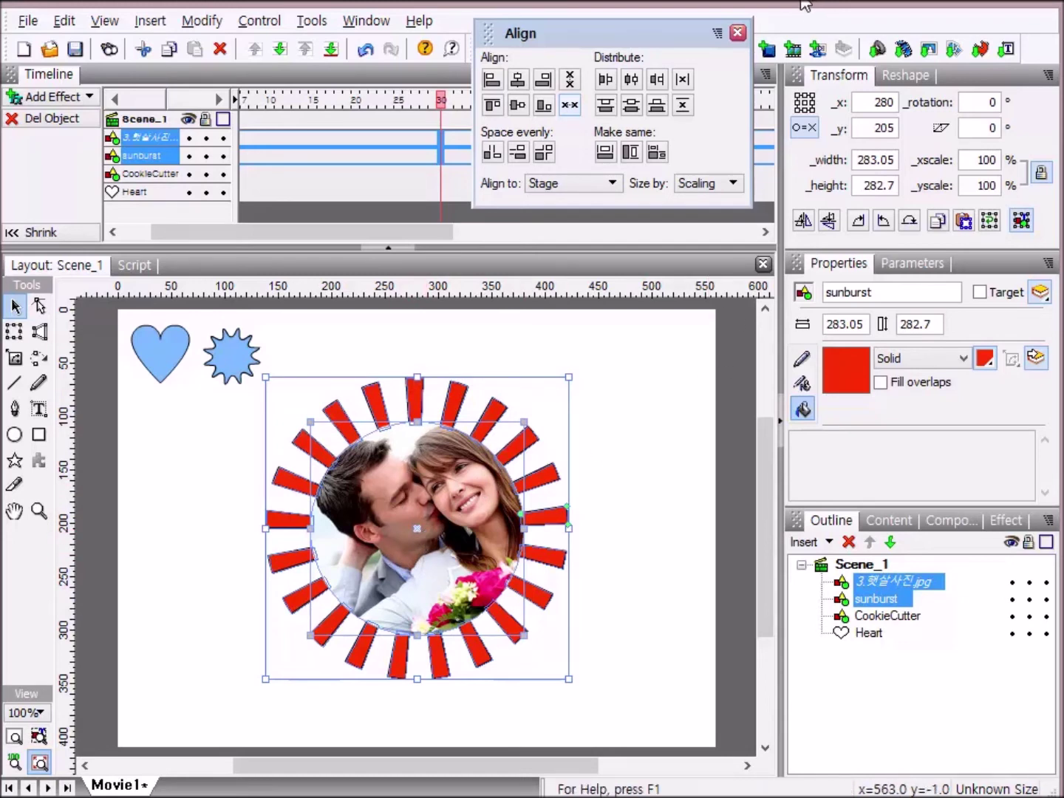
click(738, 33)
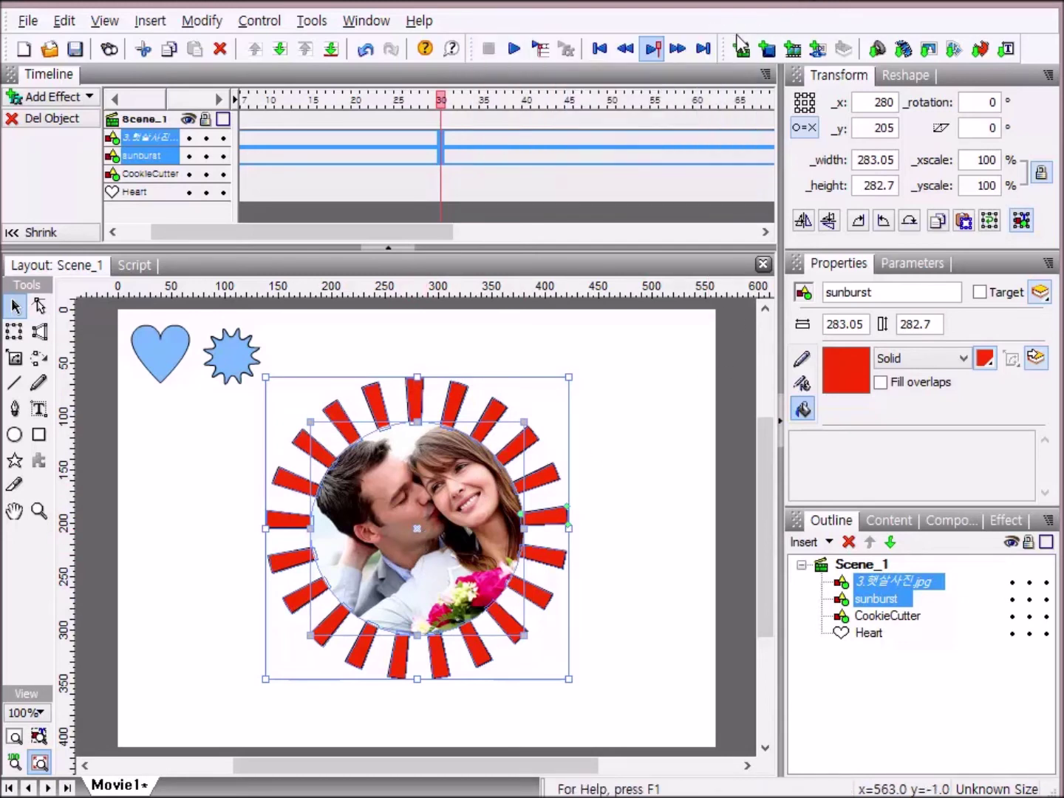
click(658, 557)
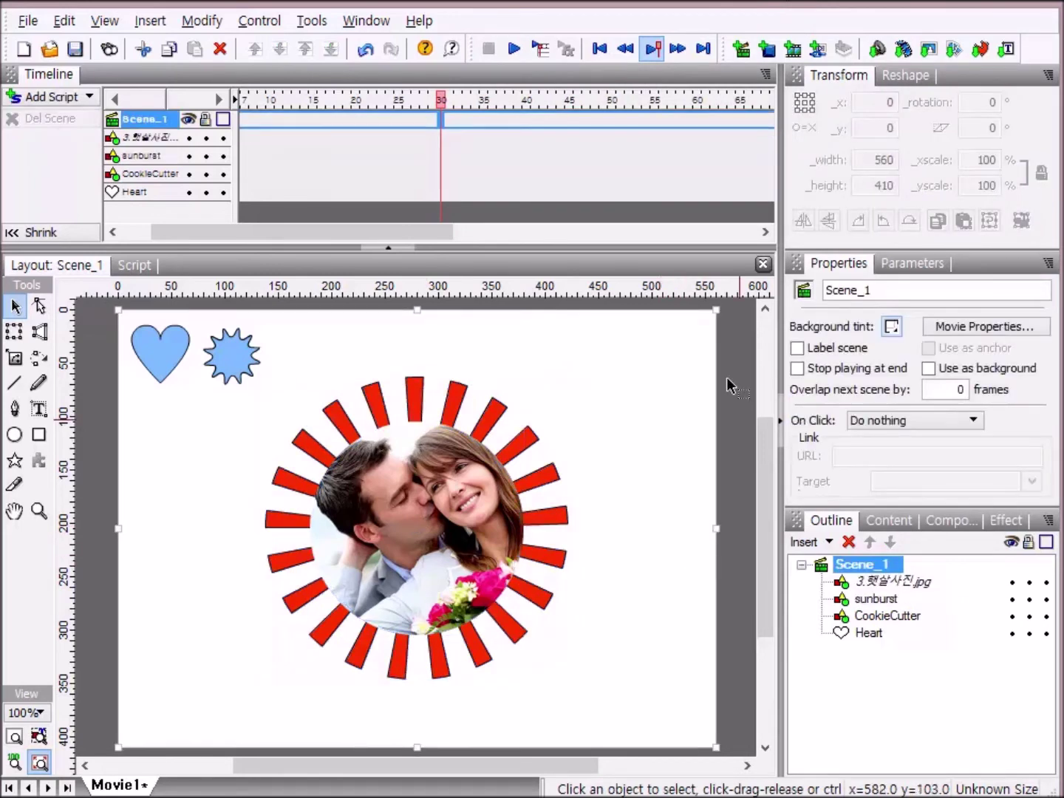
Give the photo circle a solid line stroke with a thickness of 3.
click(444, 495)
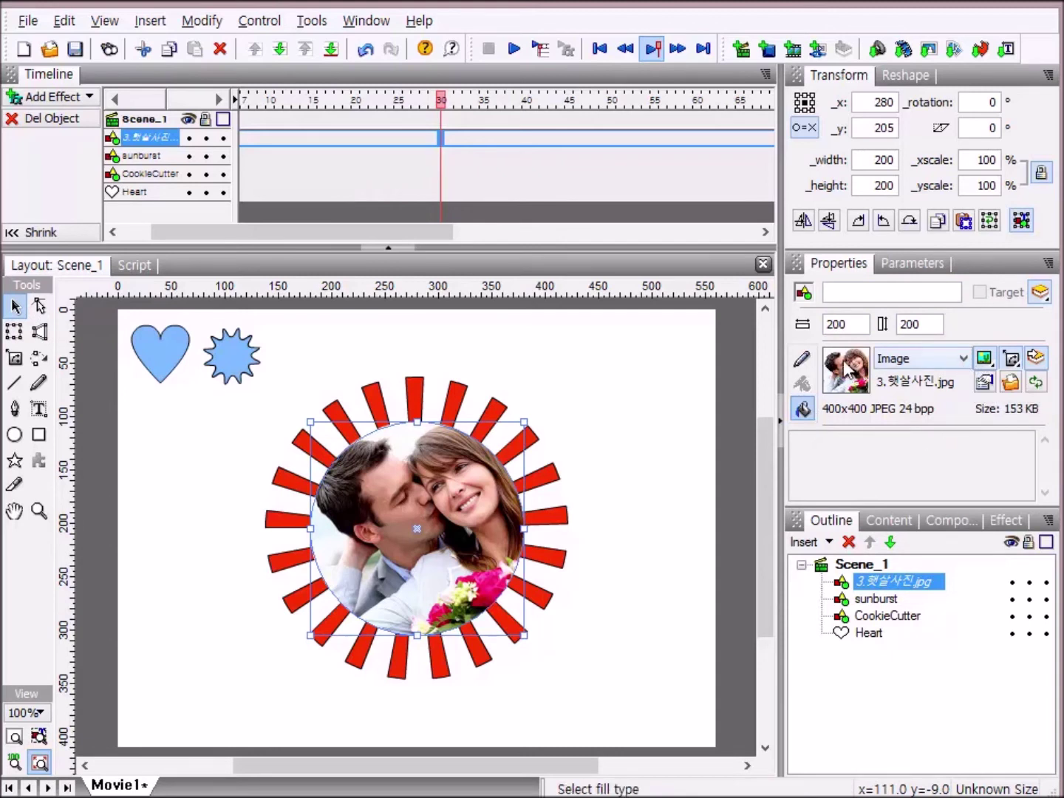
click(803, 359)
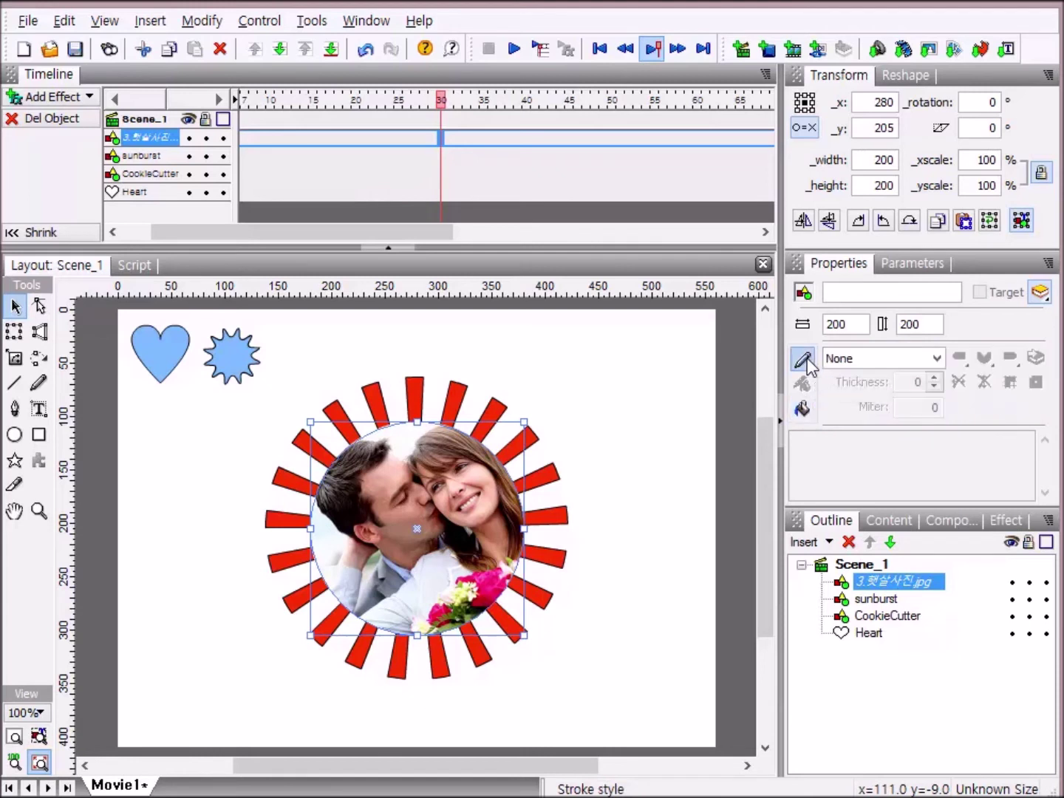
click(937, 359)
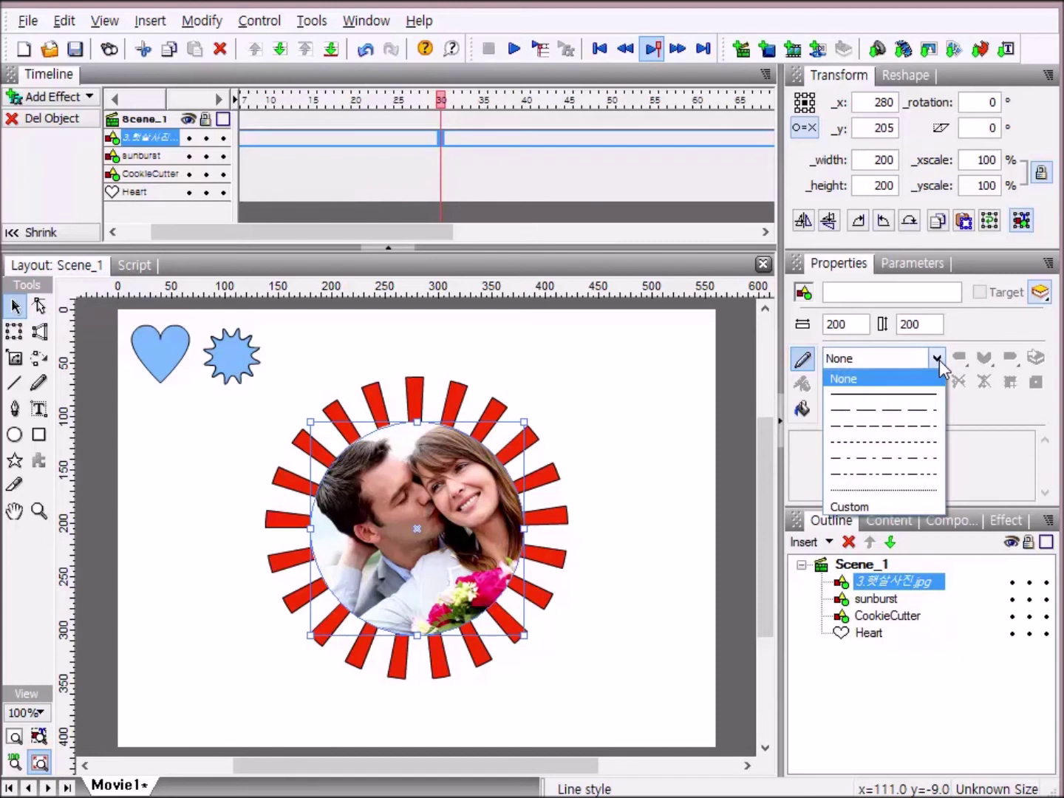
click(920, 395)
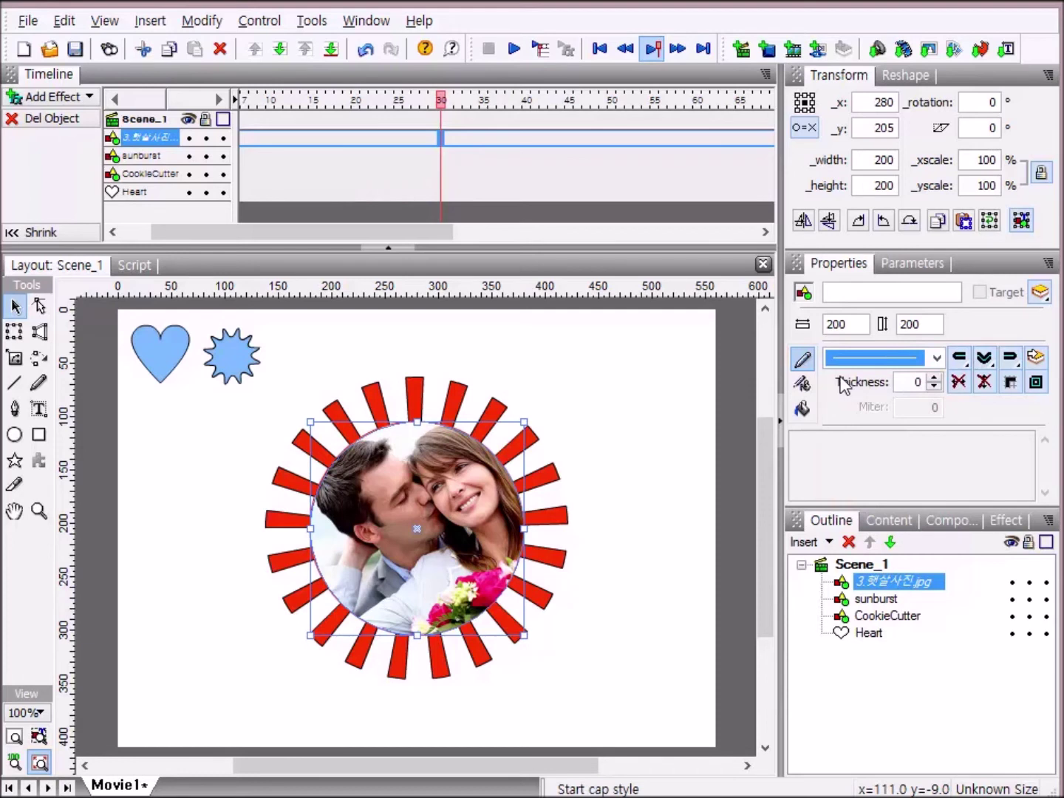
click(927, 379)
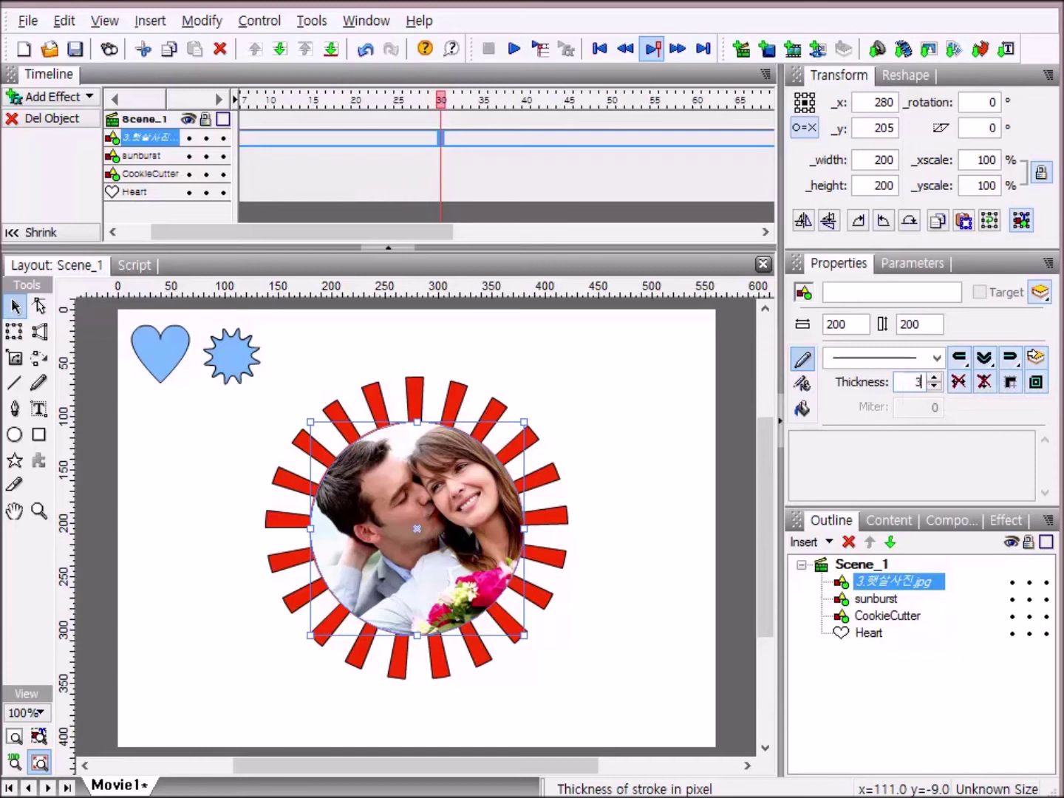
Colour the photo circle's stroke solid bright red and briefly play the movie to preview the sunburst frame.
click(803, 383)
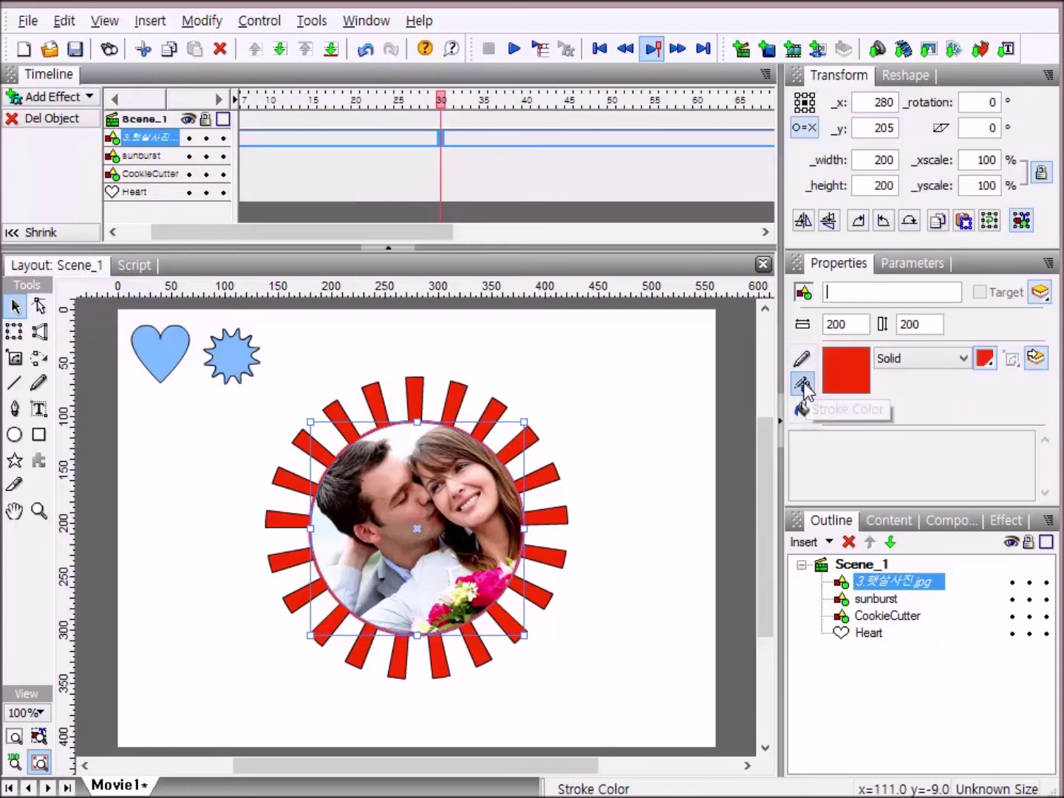
click(985, 359)
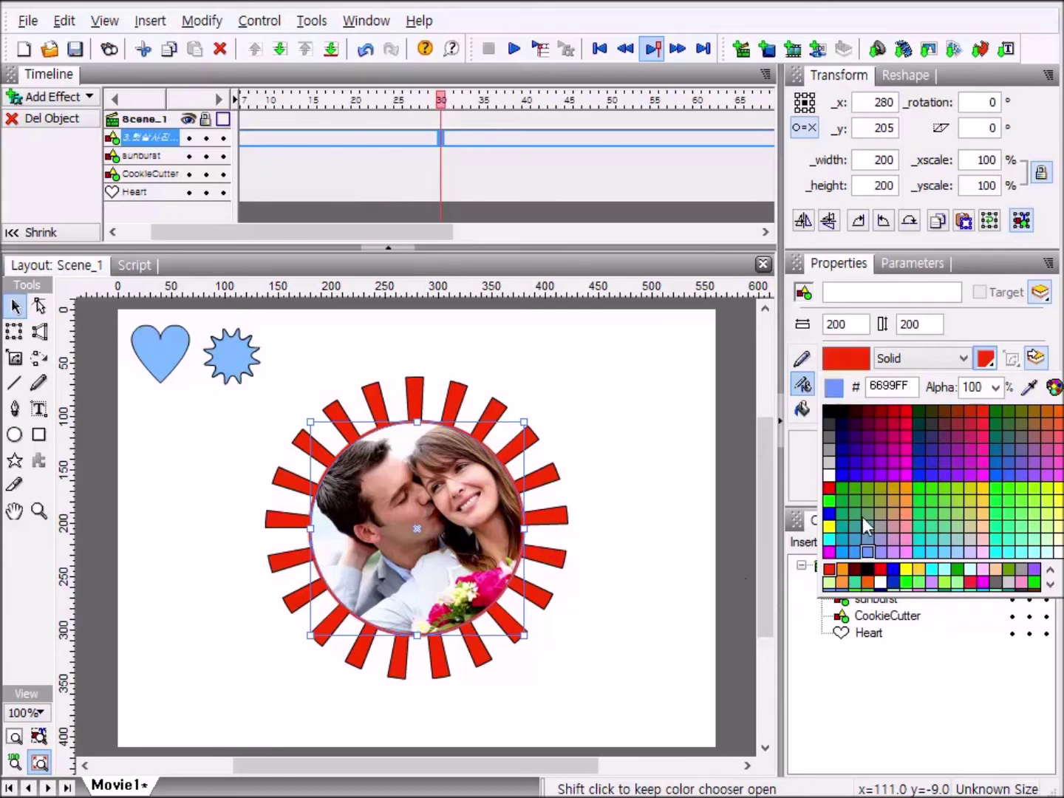
click(829, 489)
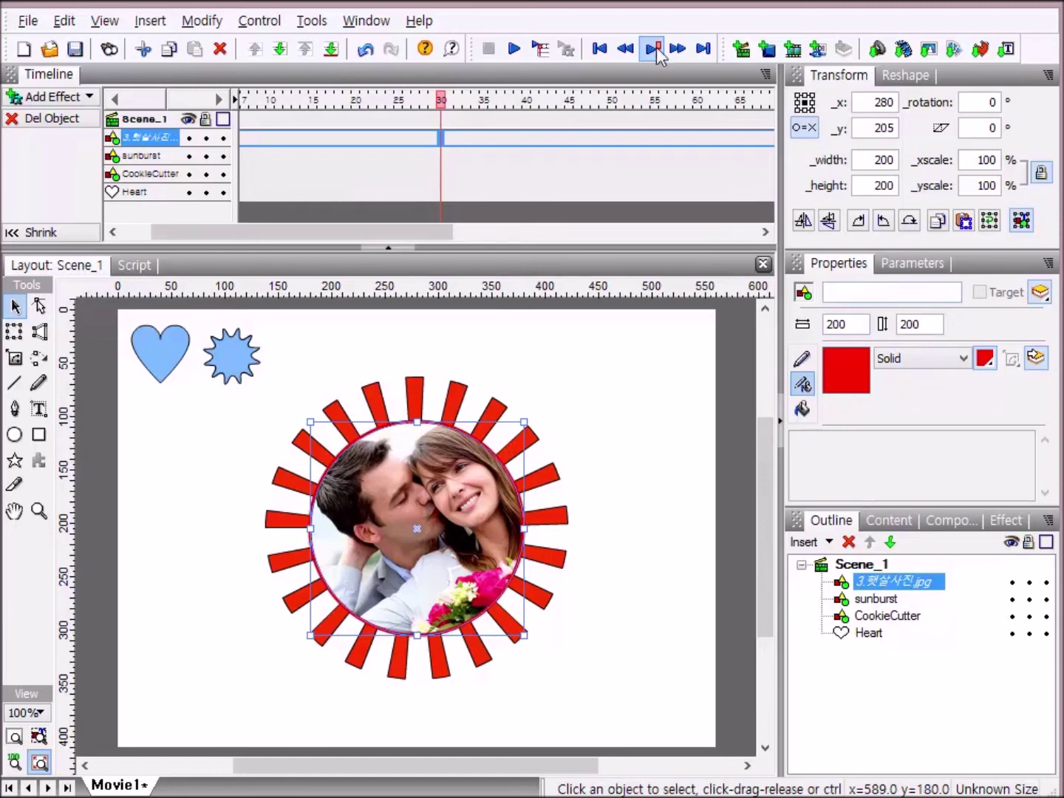
click(516, 49)
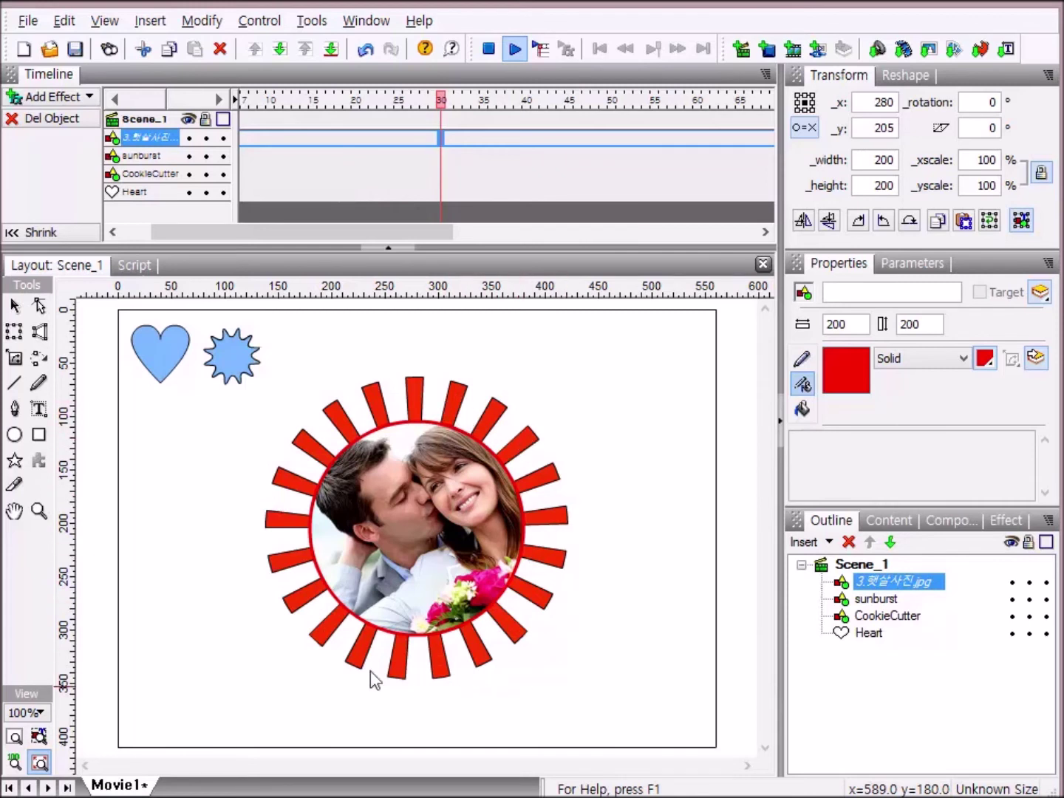
click(489, 49)
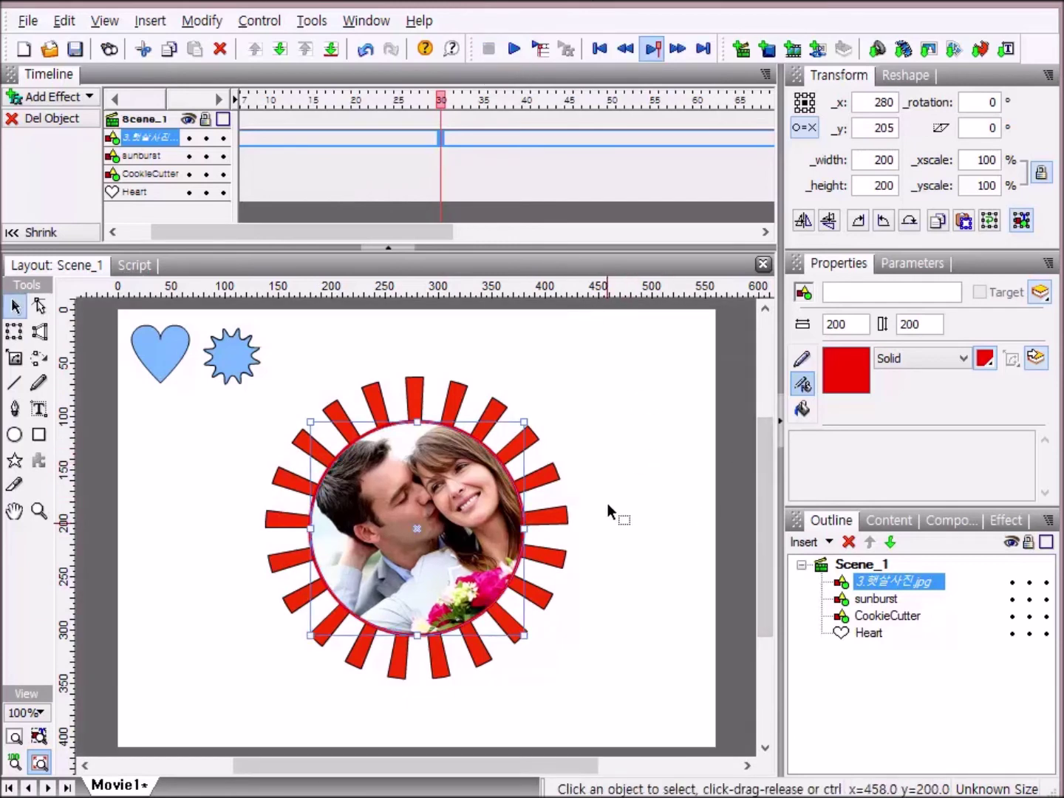
Add a Move effect to the sunburst starting at frame 1 and extend its duration to 60 frames.
click(615, 417)
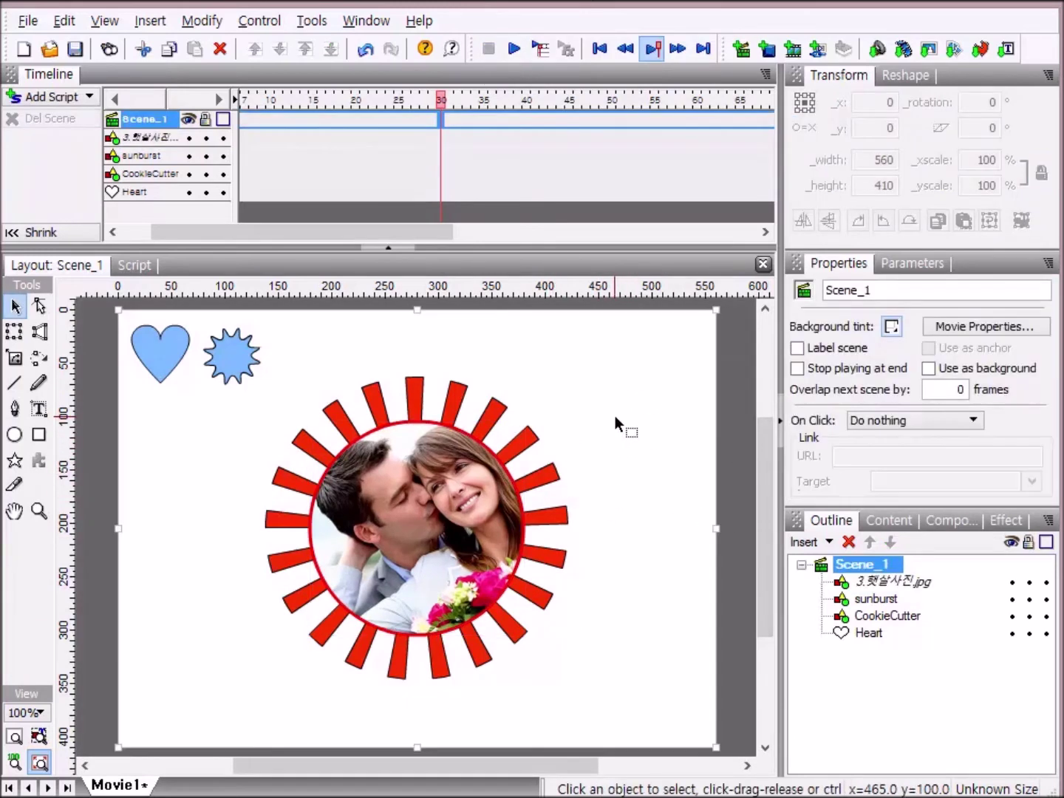
click(493, 415)
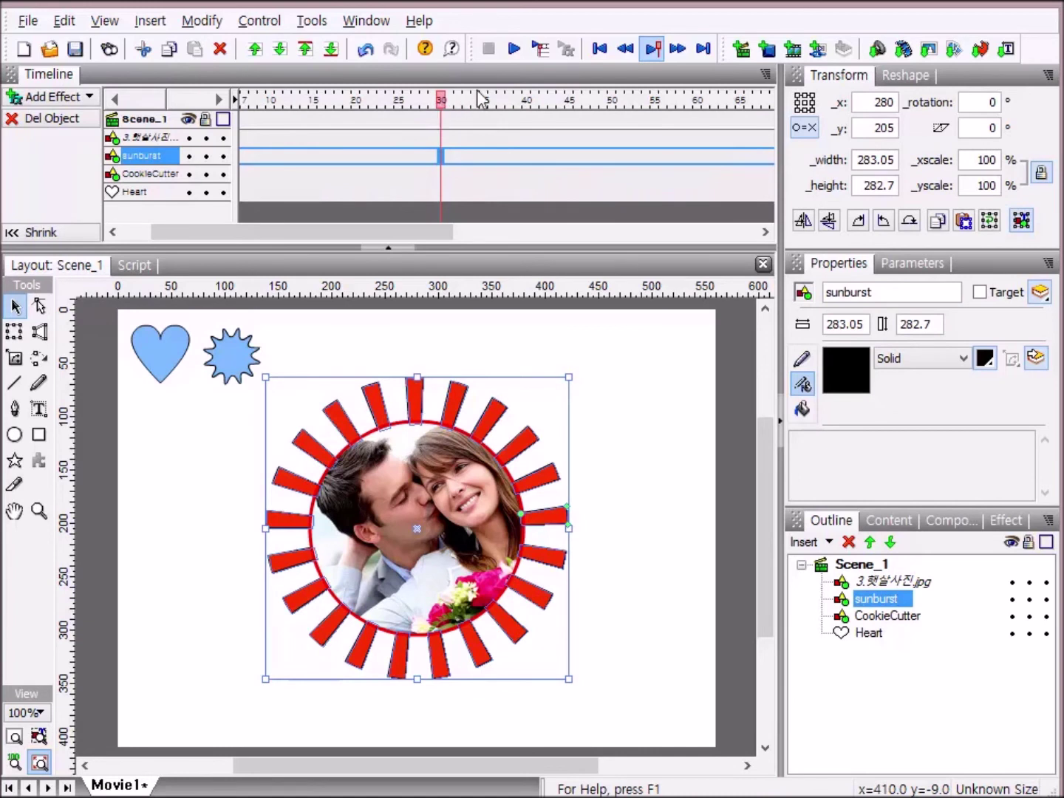
click(653, 48)
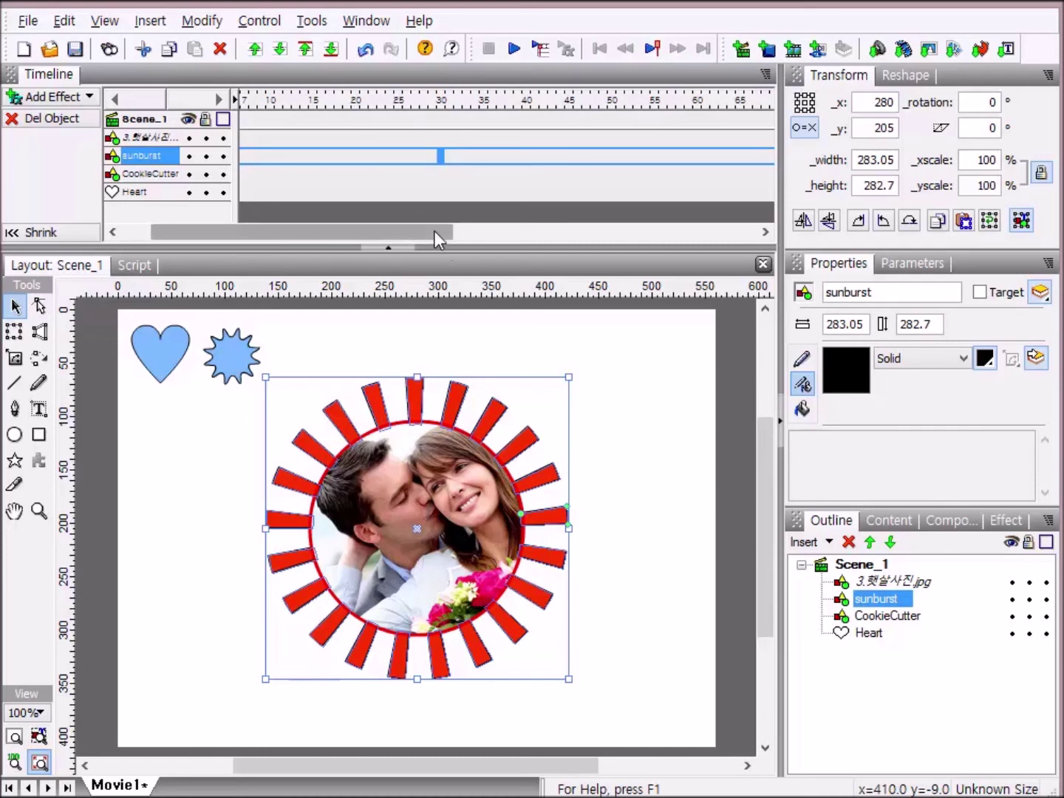
drag(436, 231, 354, 236)
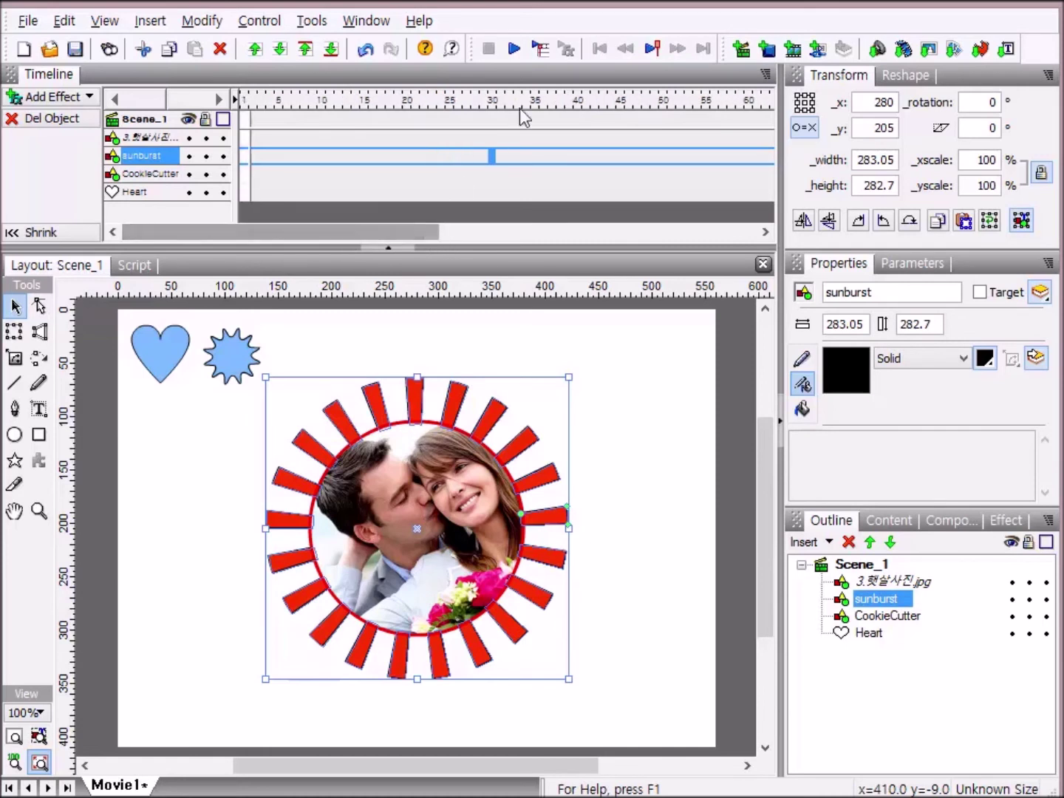
right_click(247, 160)
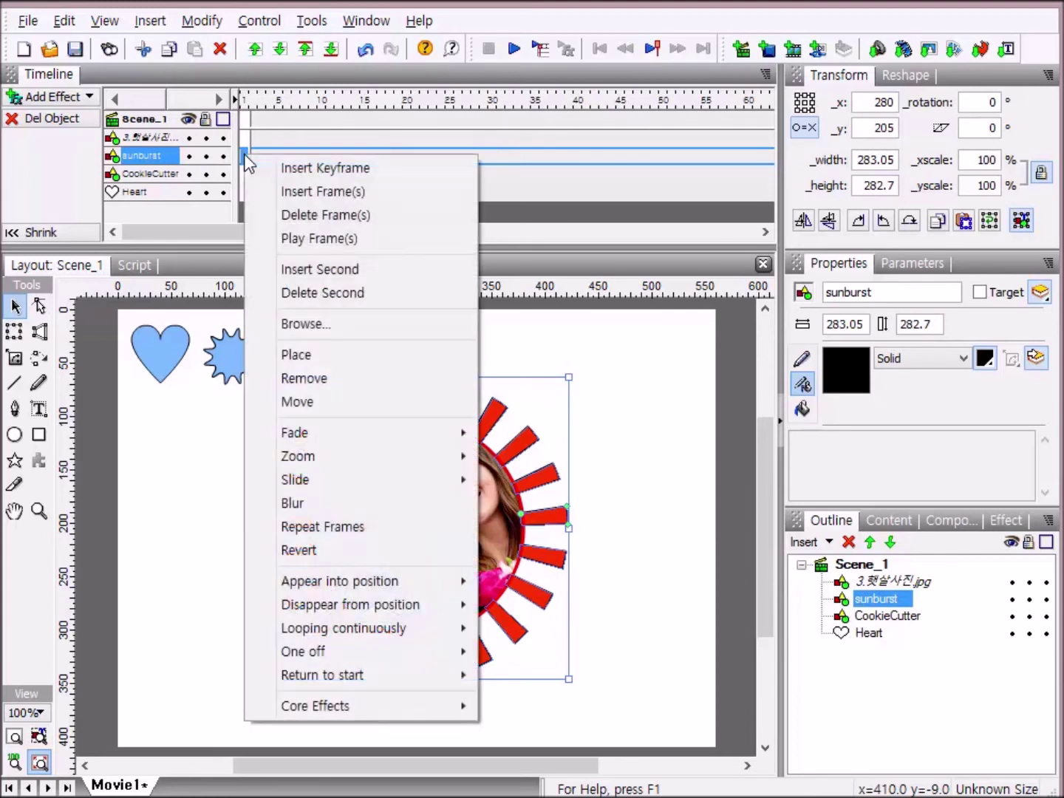
click(320, 404)
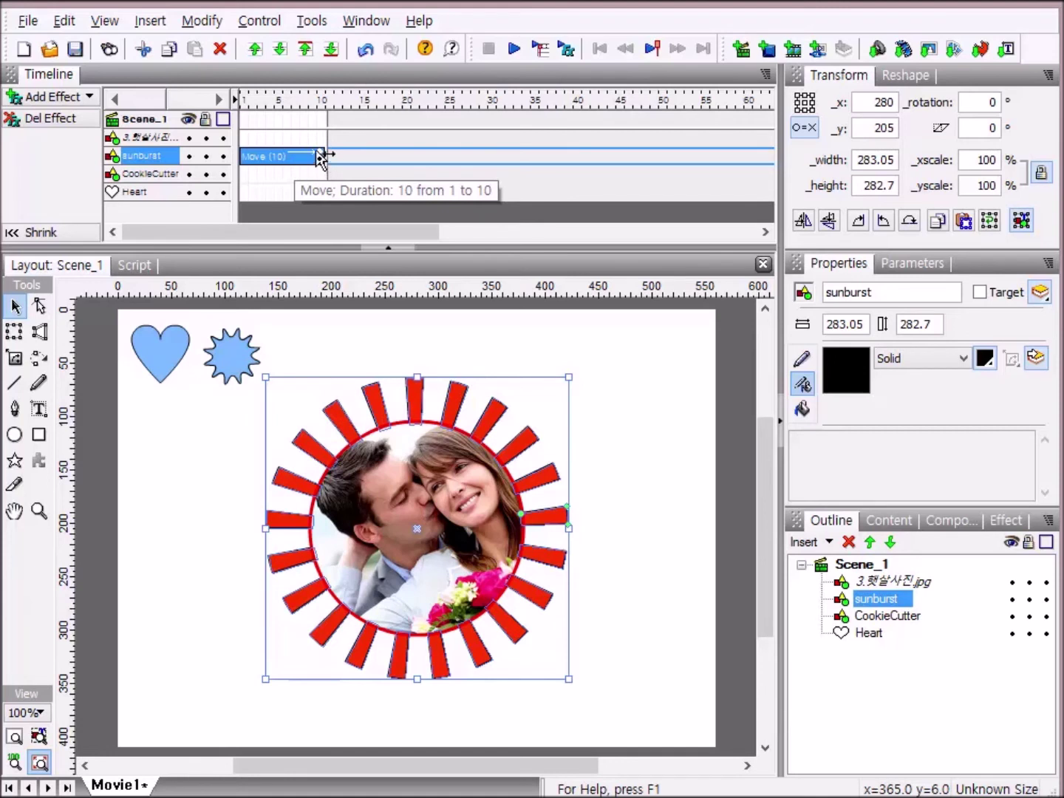
drag(324, 157, 749, 153)
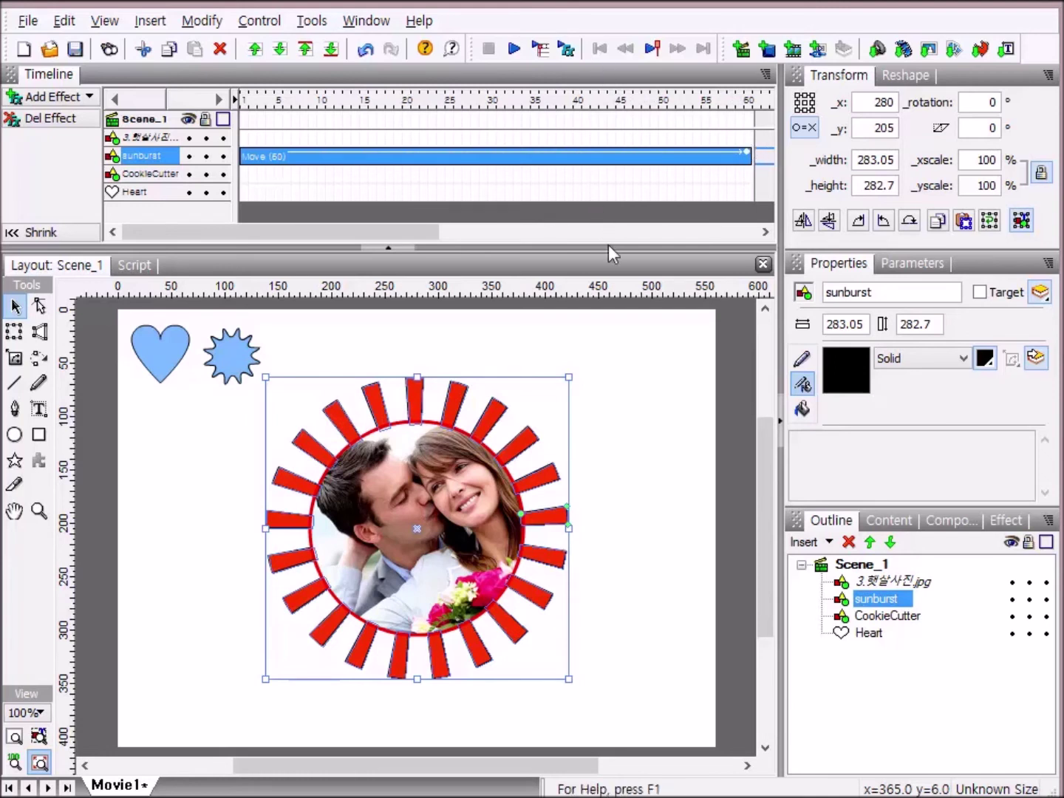
Set the sunburst's rotation to 360° at frame 60 of the Move effect and play the movie to preview the spin.
click(751, 97)
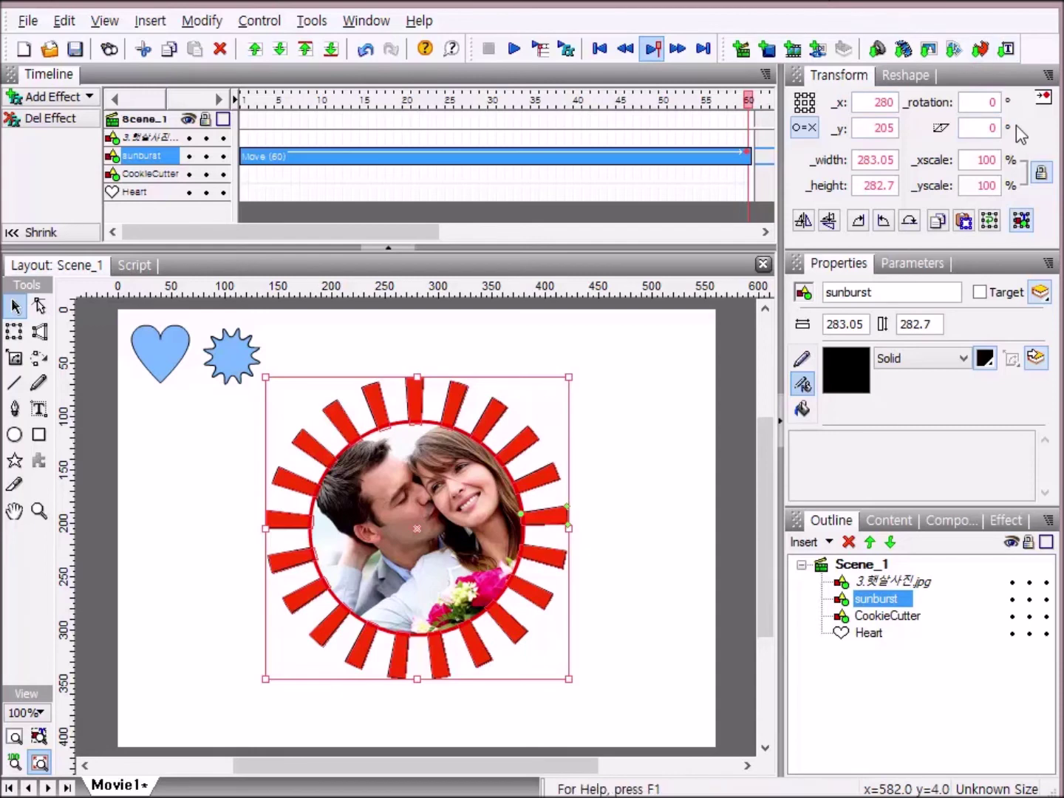
click(991, 103)
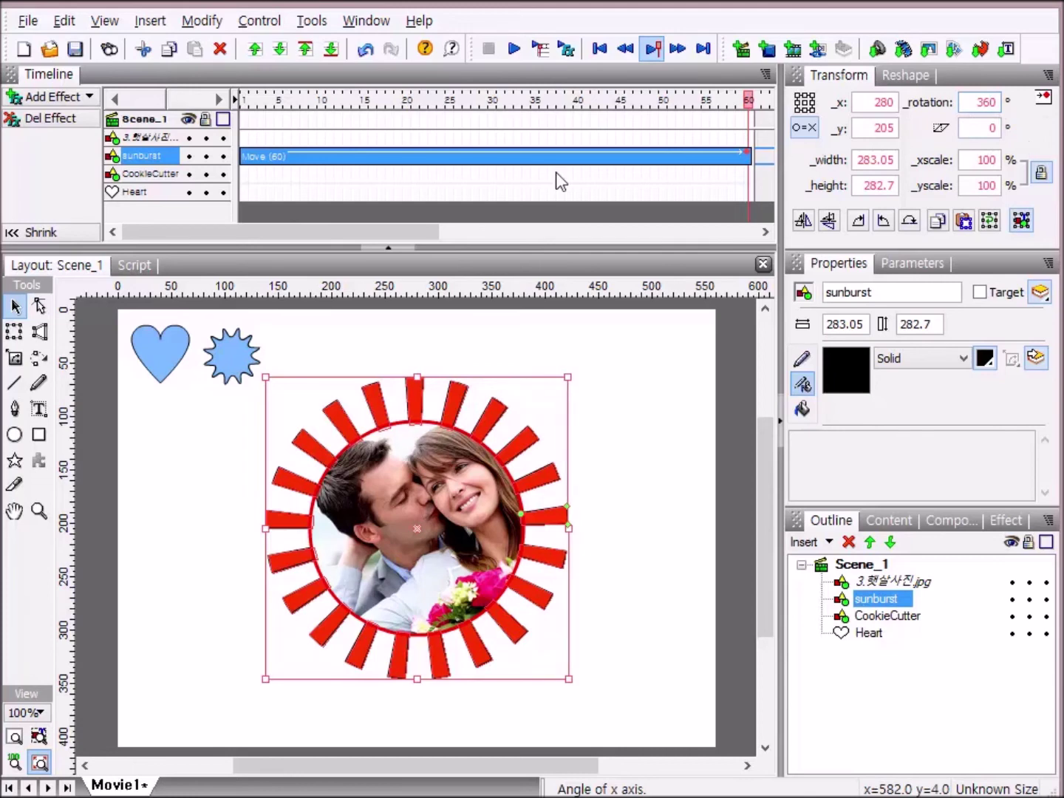
click(515, 48)
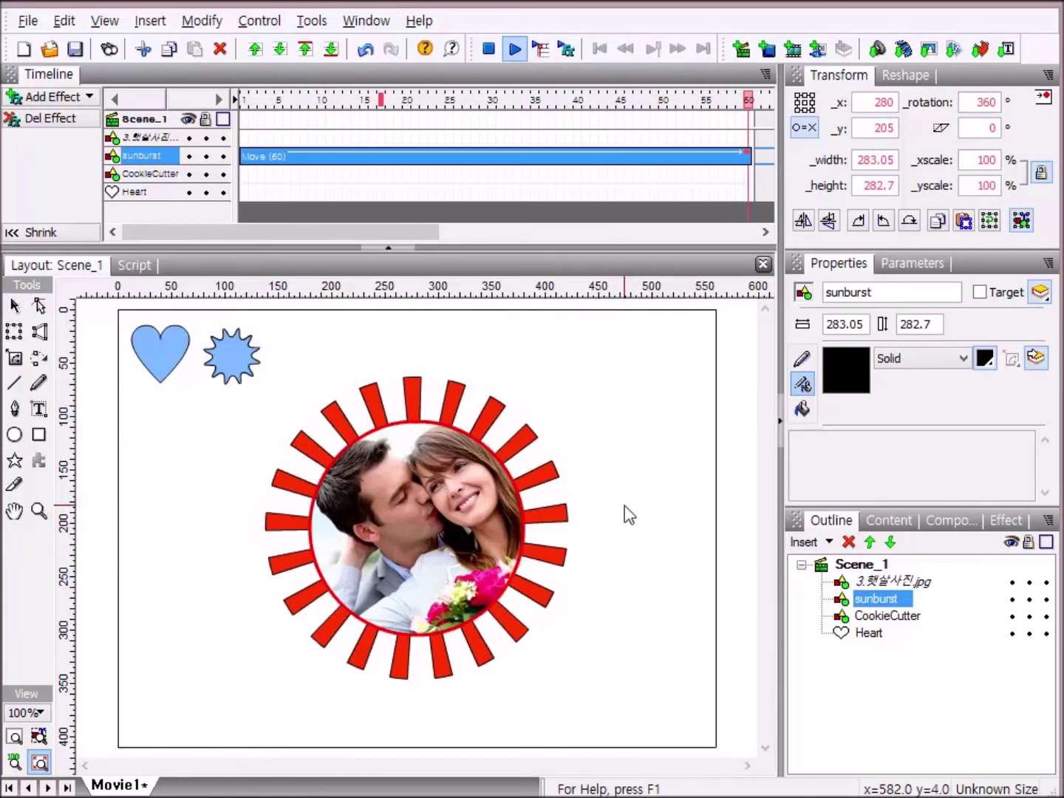
click(487, 48)
Slow the sunburst's spin by extending its Move effect to frame 100, and preview the movie.
drag(409, 233, 664, 275)
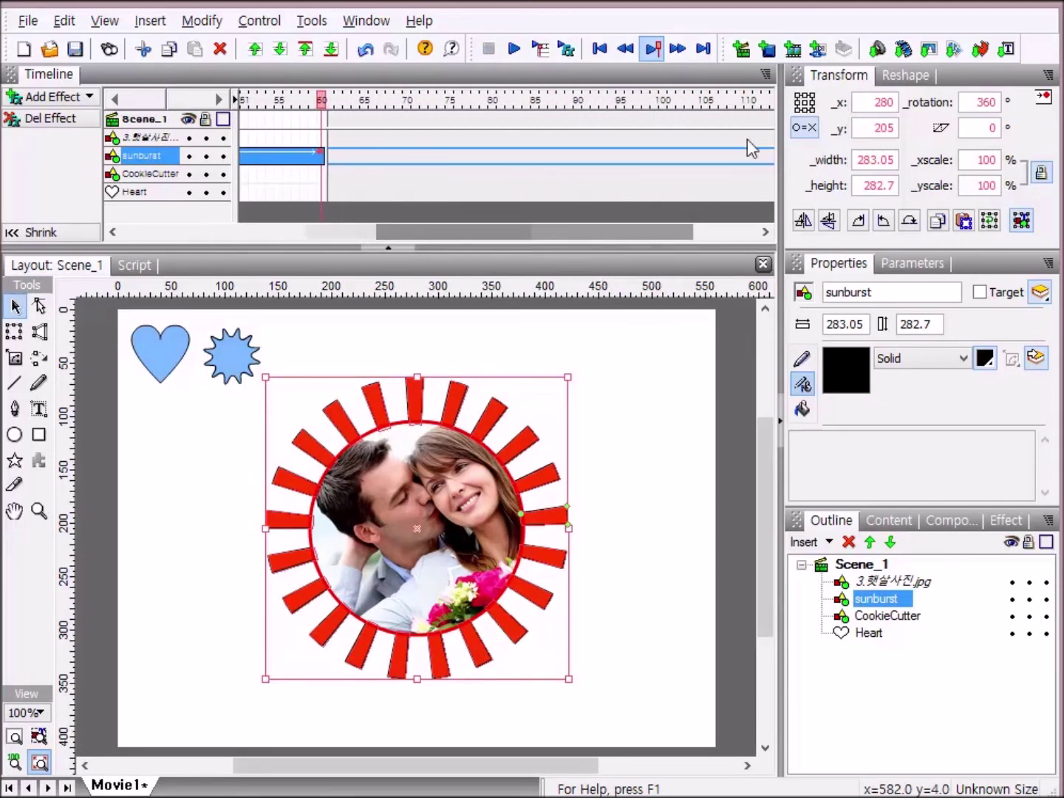
click(320, 155)
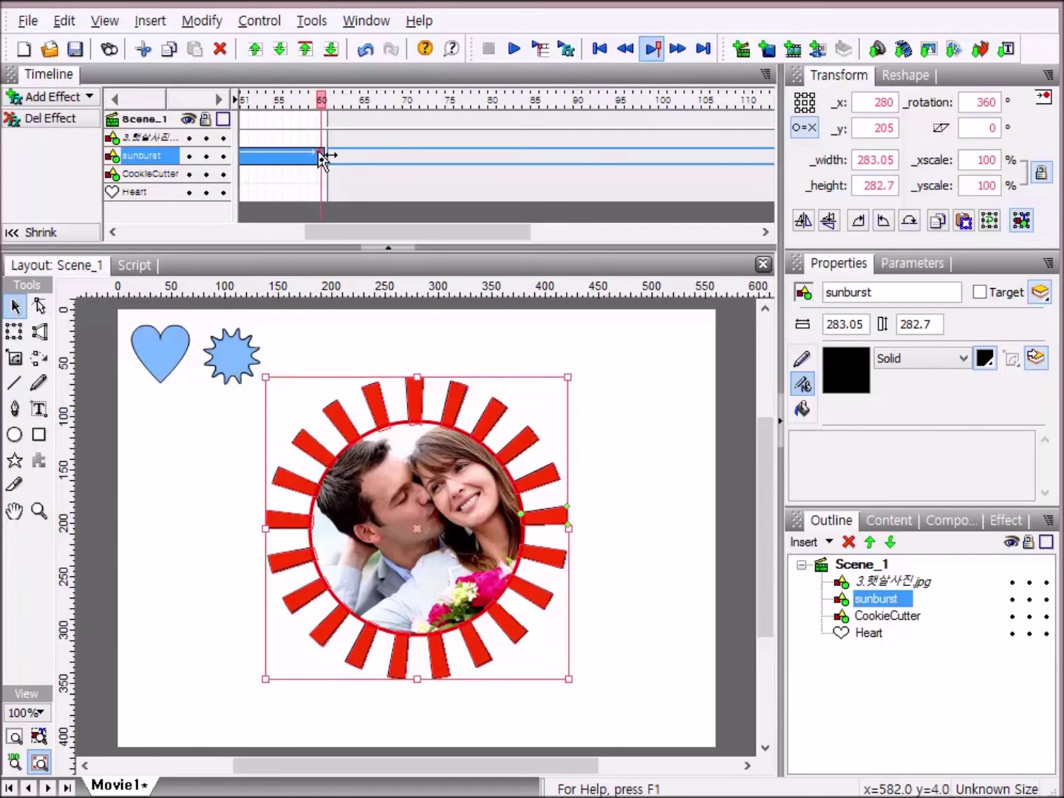
drag(323, 156, 668, 179)
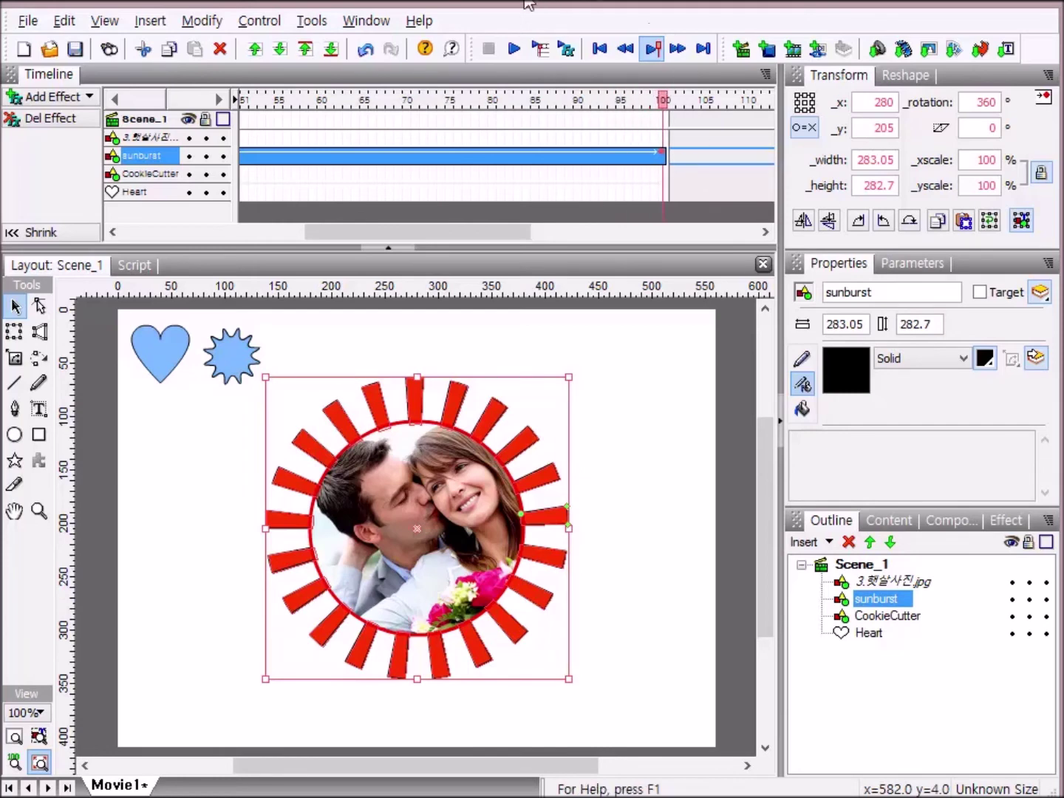
click(510, 48)
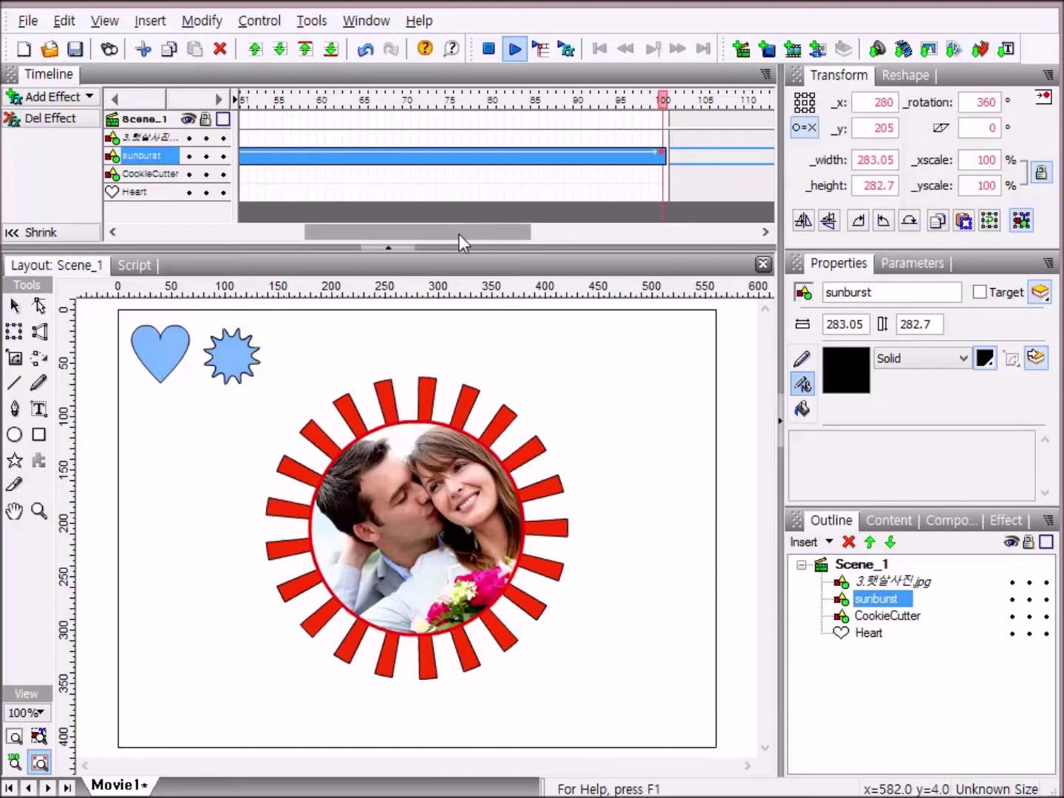
click(487, 50)
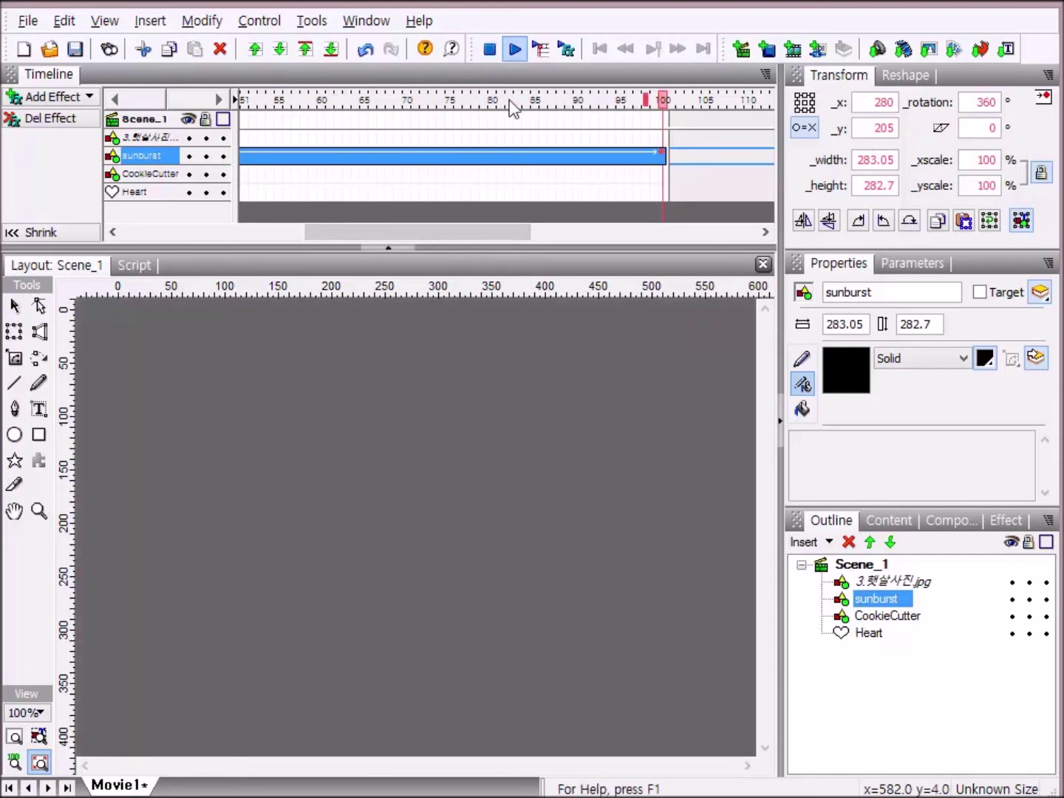
Extend the sunburst's Move effect to frame 150 and preview the slower rotation.
drag(493, 233, 644, 258)
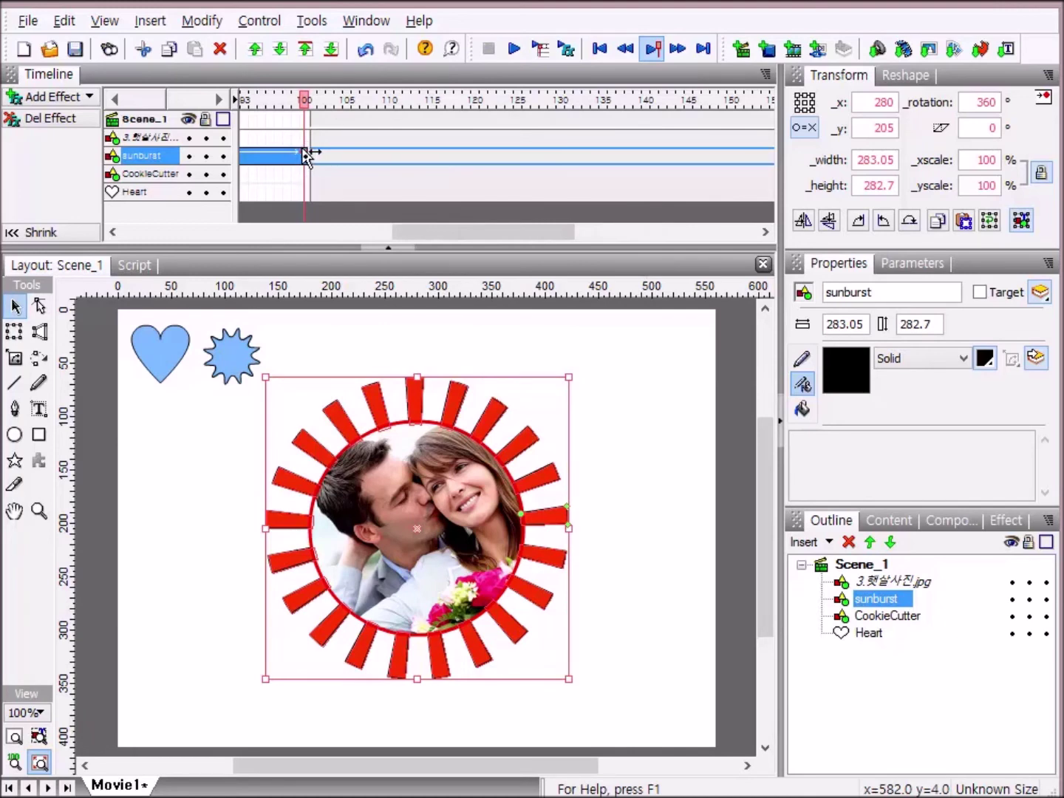
drag(309, 155, 739, 164)
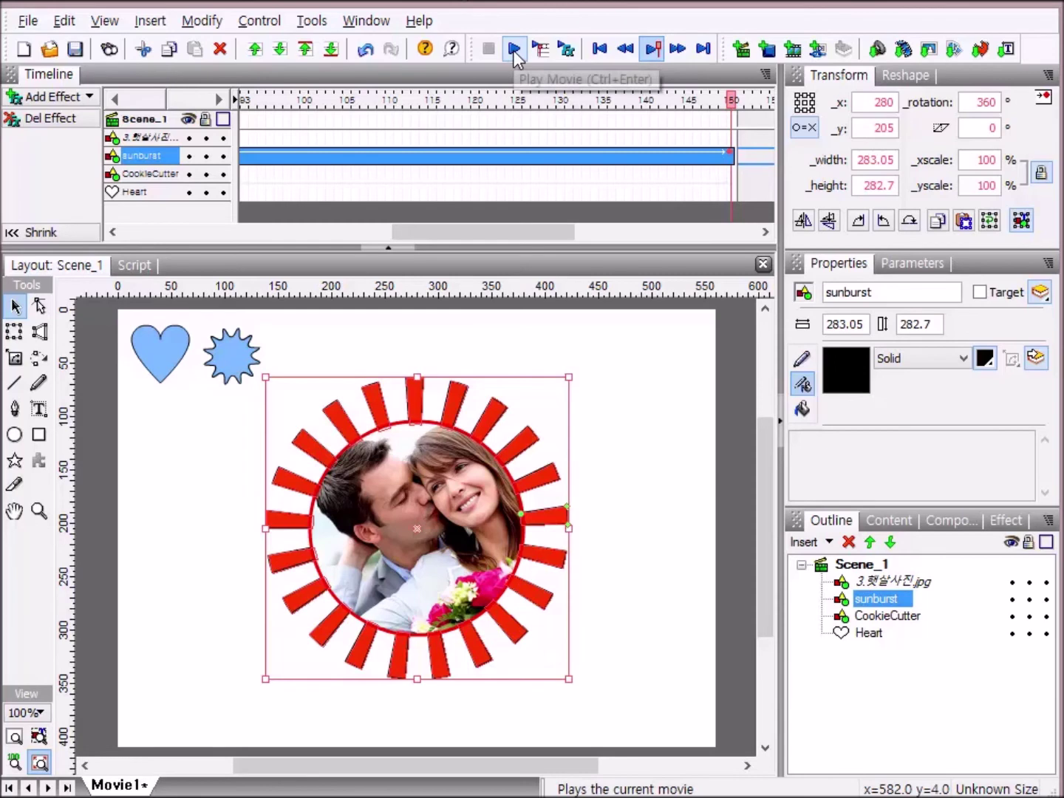
click(515, 51)
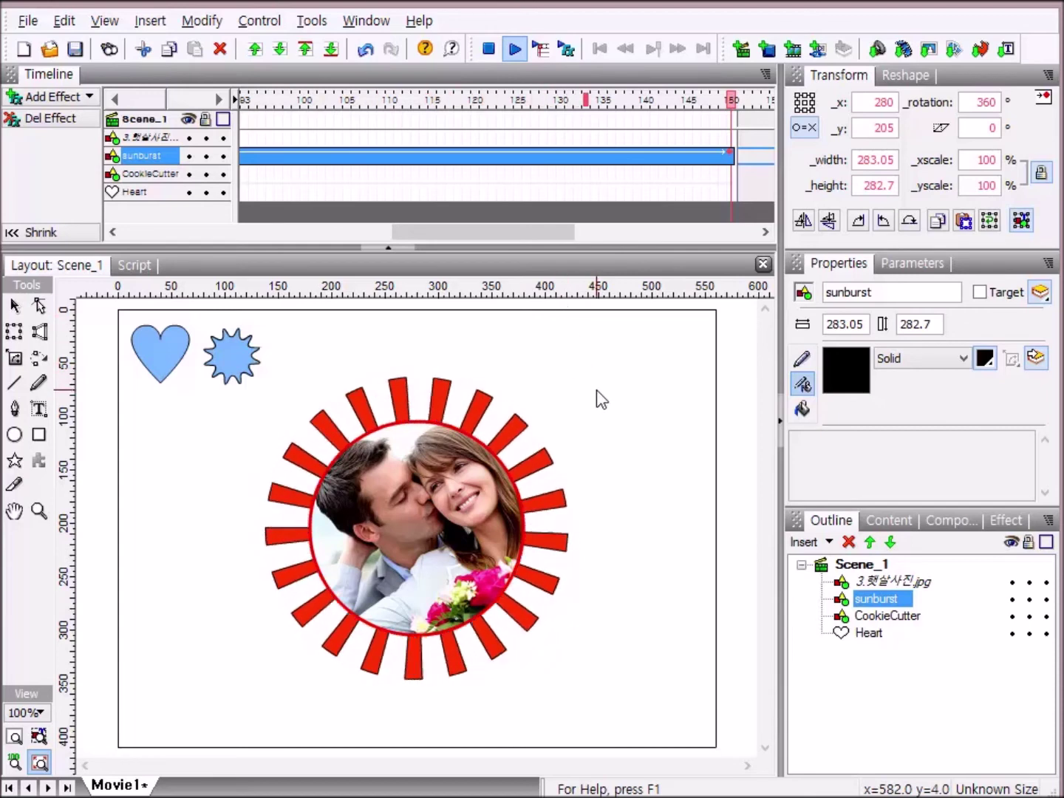
click(489, 50)
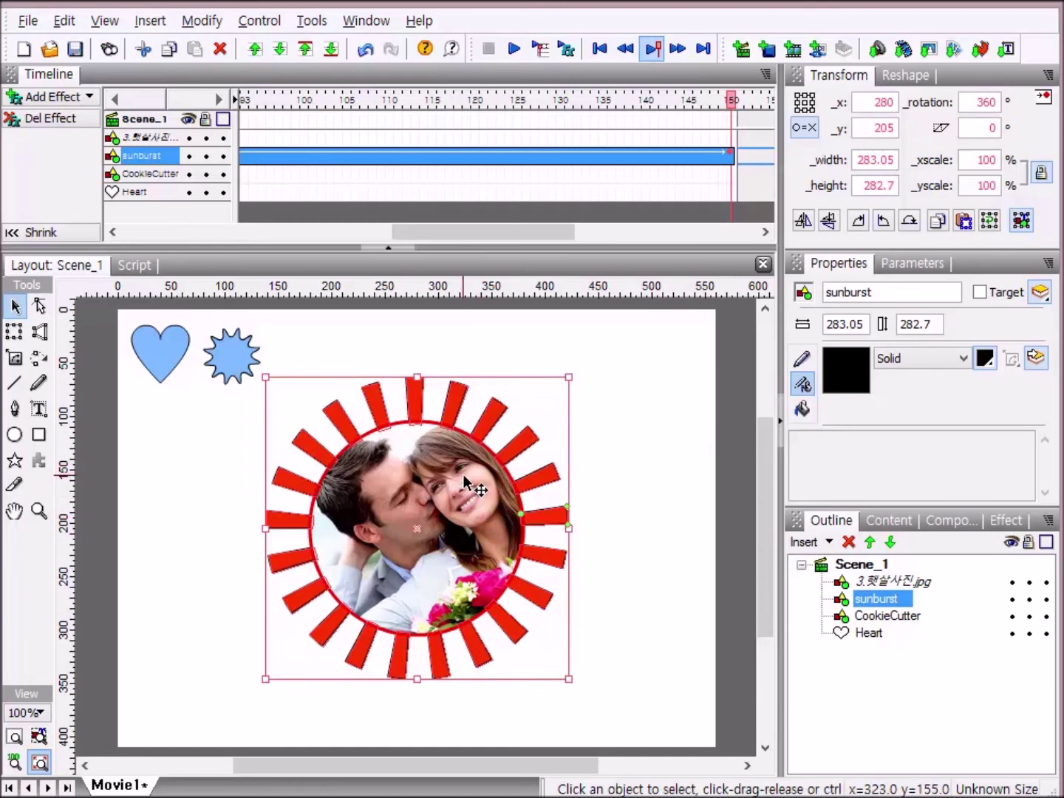
Group the photo circle and the sunburst as a Movie Clip and play the movie to preview it.
click(680, 437)
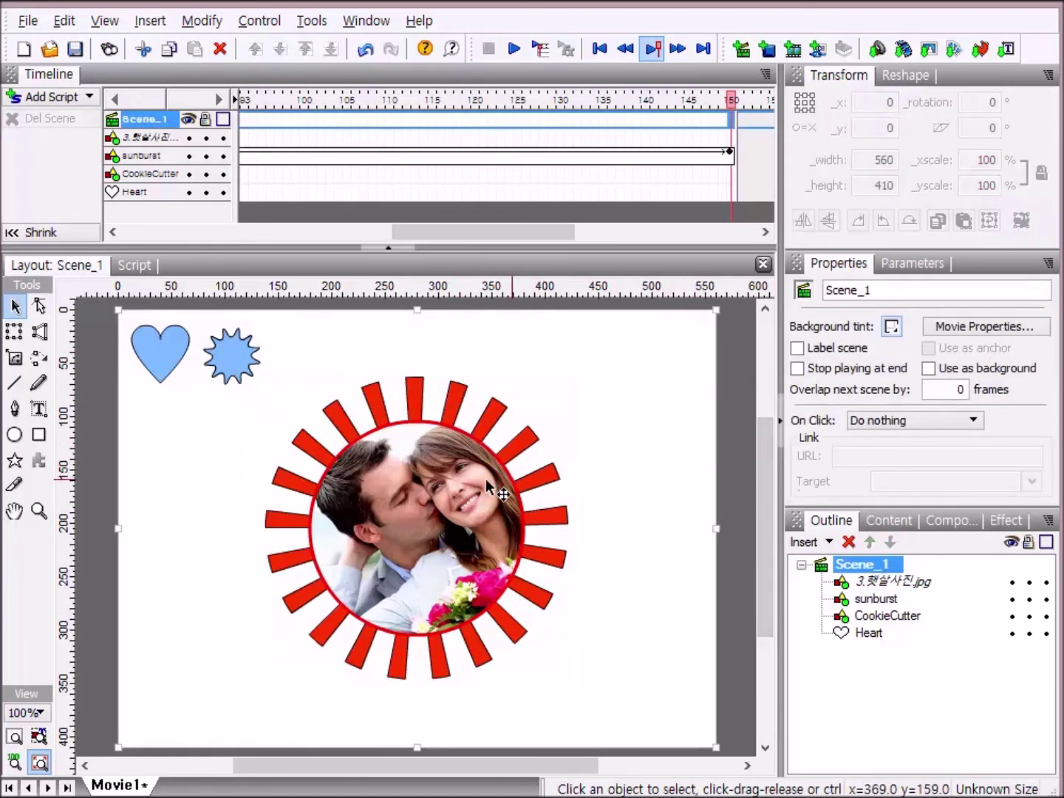
click(459, 489)
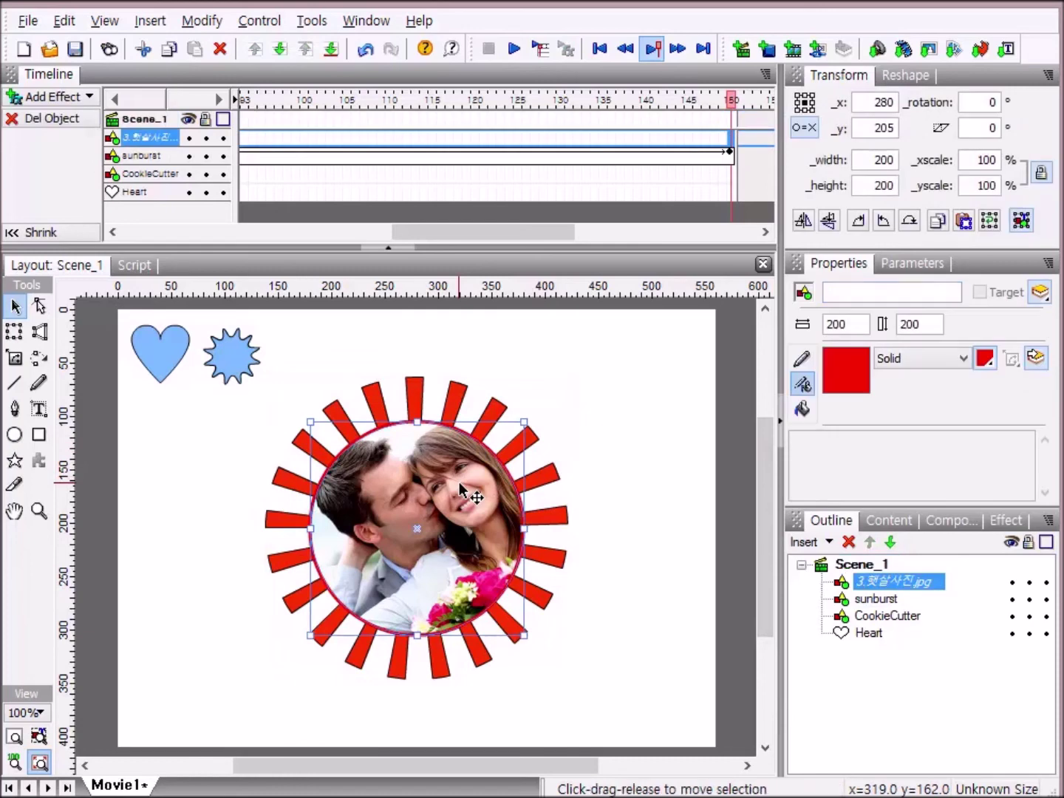
shift+click(455, 402)
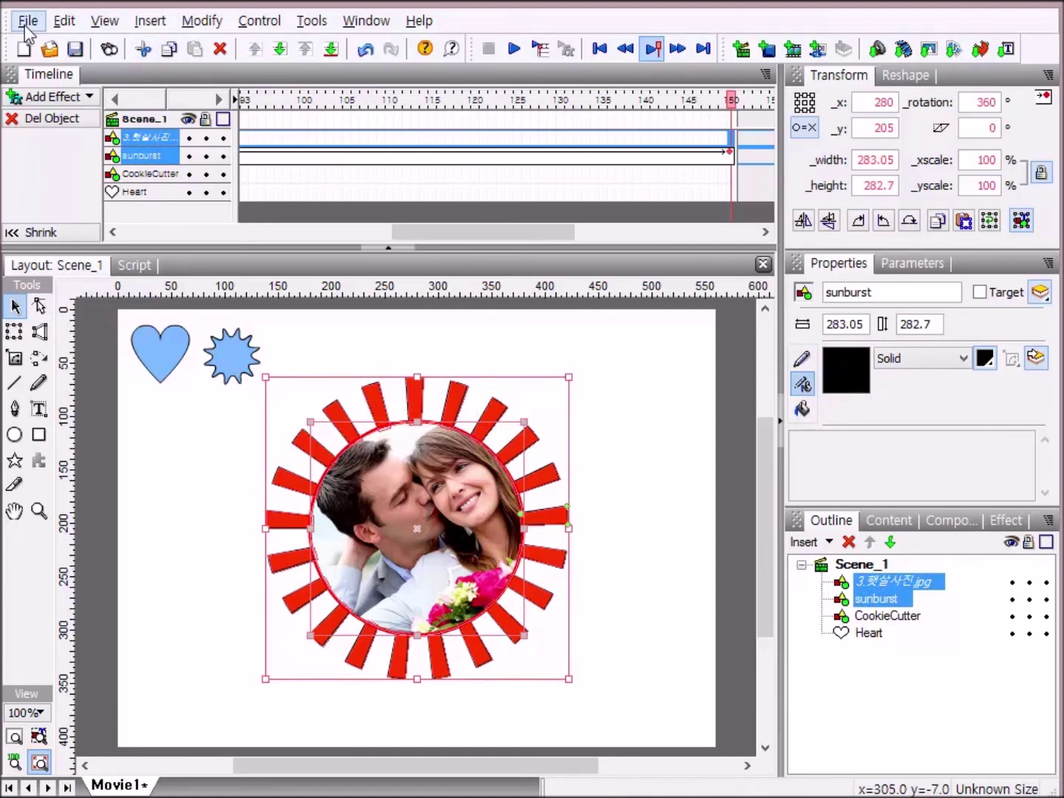
click(207, 27)
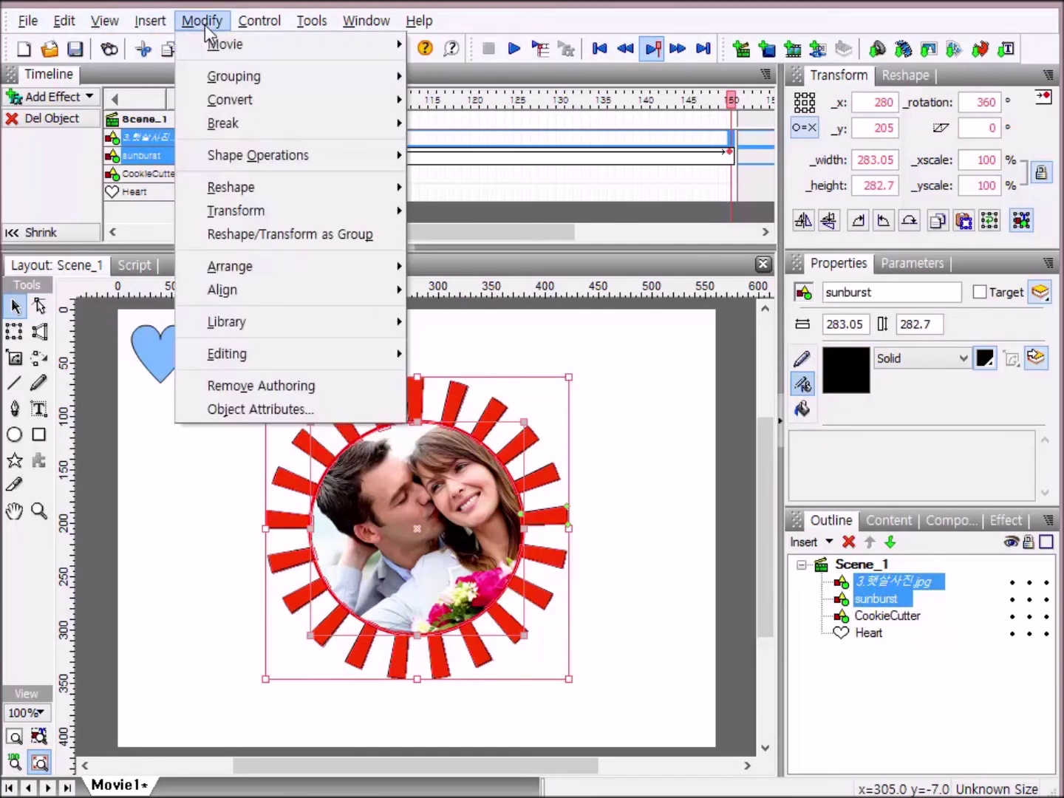
mouse_move(231, 79)
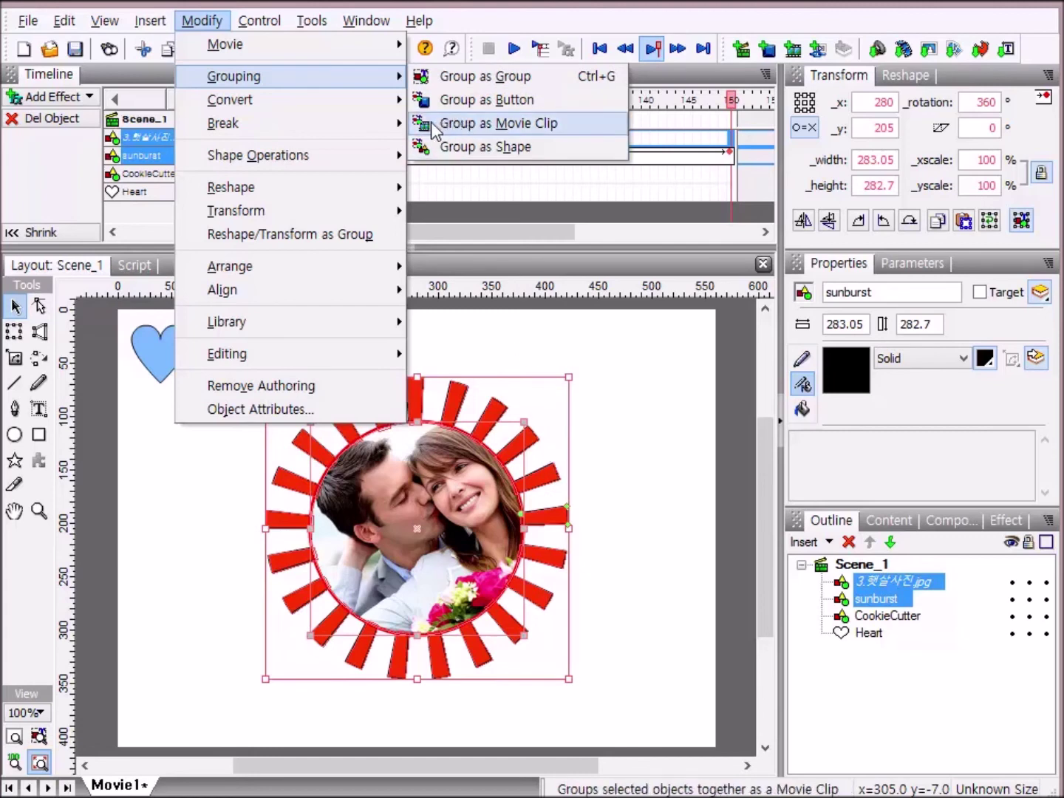
click(575, 131)
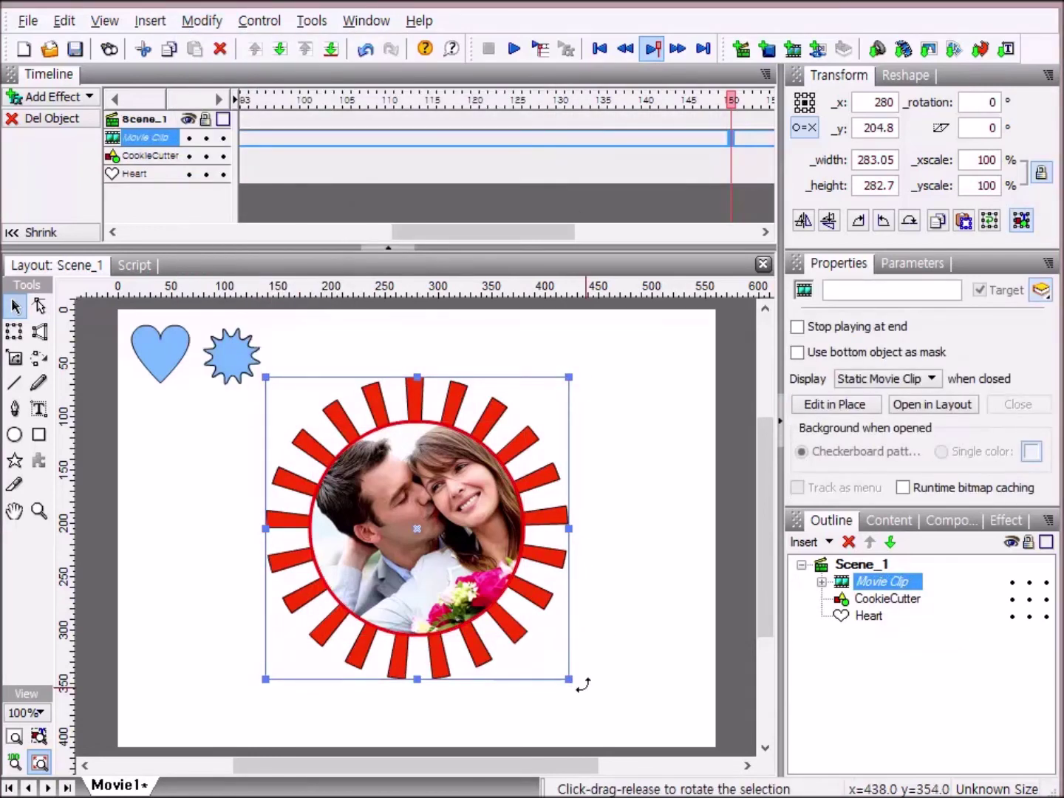
click(516, 51)
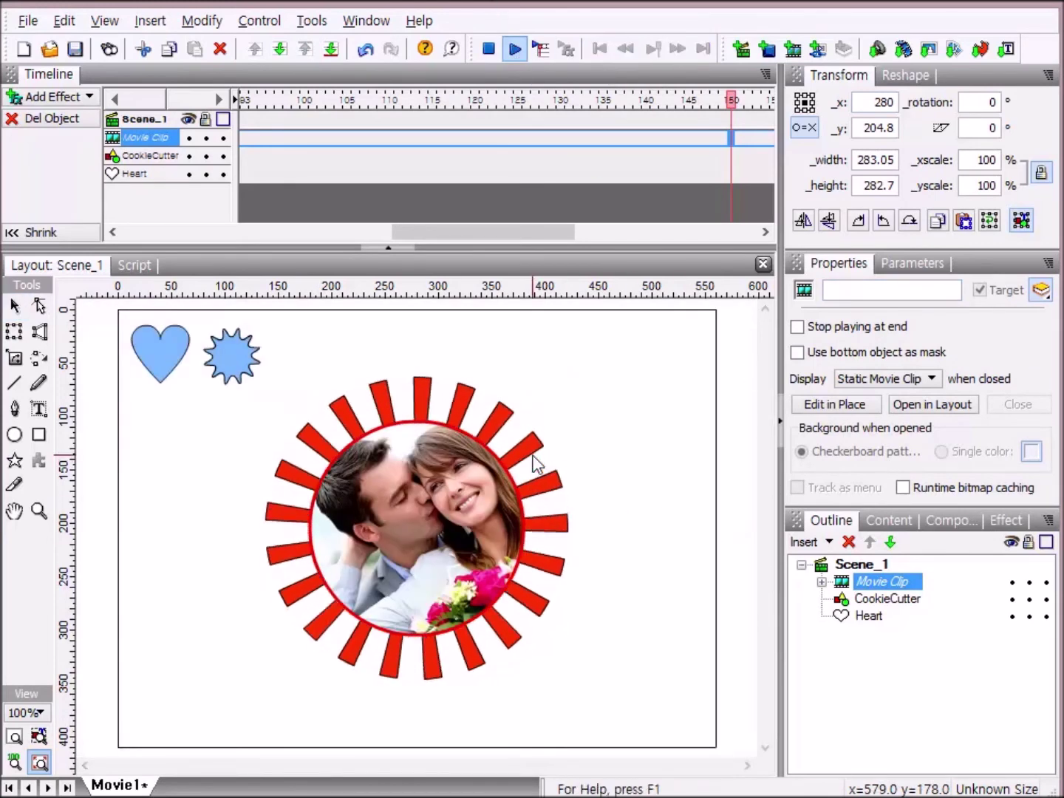
click(489, 50)
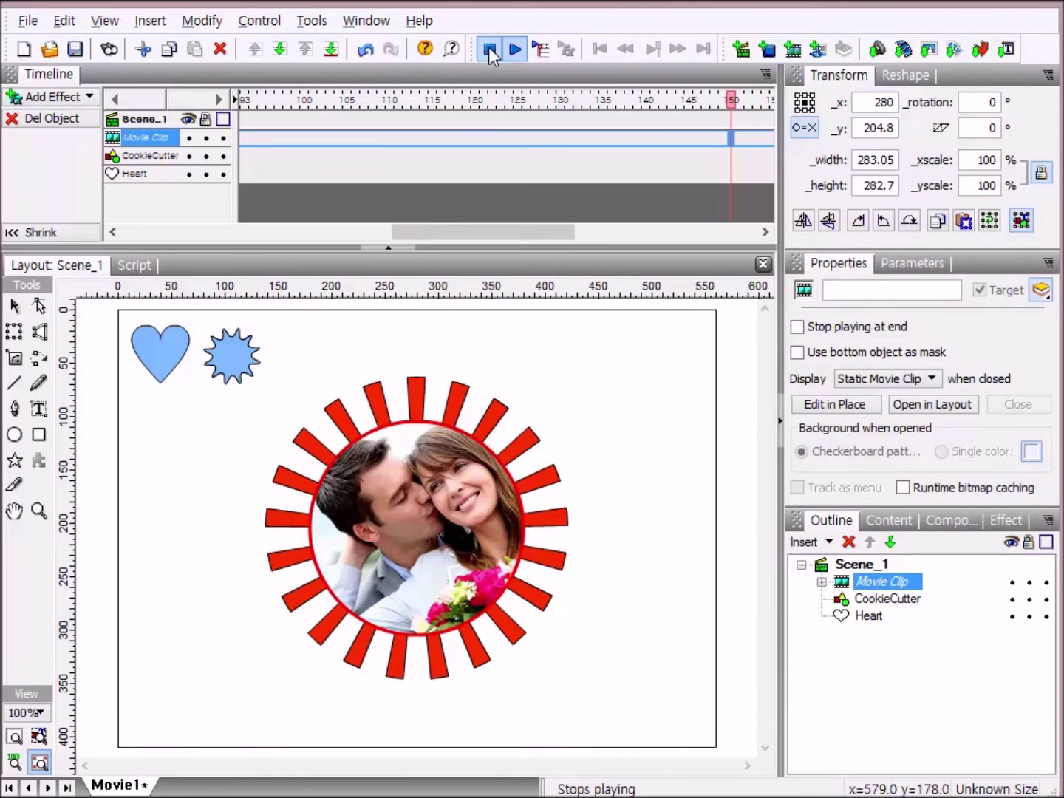
Move the sunburst movie clip around the stage as one object, and delete it.
drag(436, 490, 321, 535)
drag(319, 585, 579, 462)
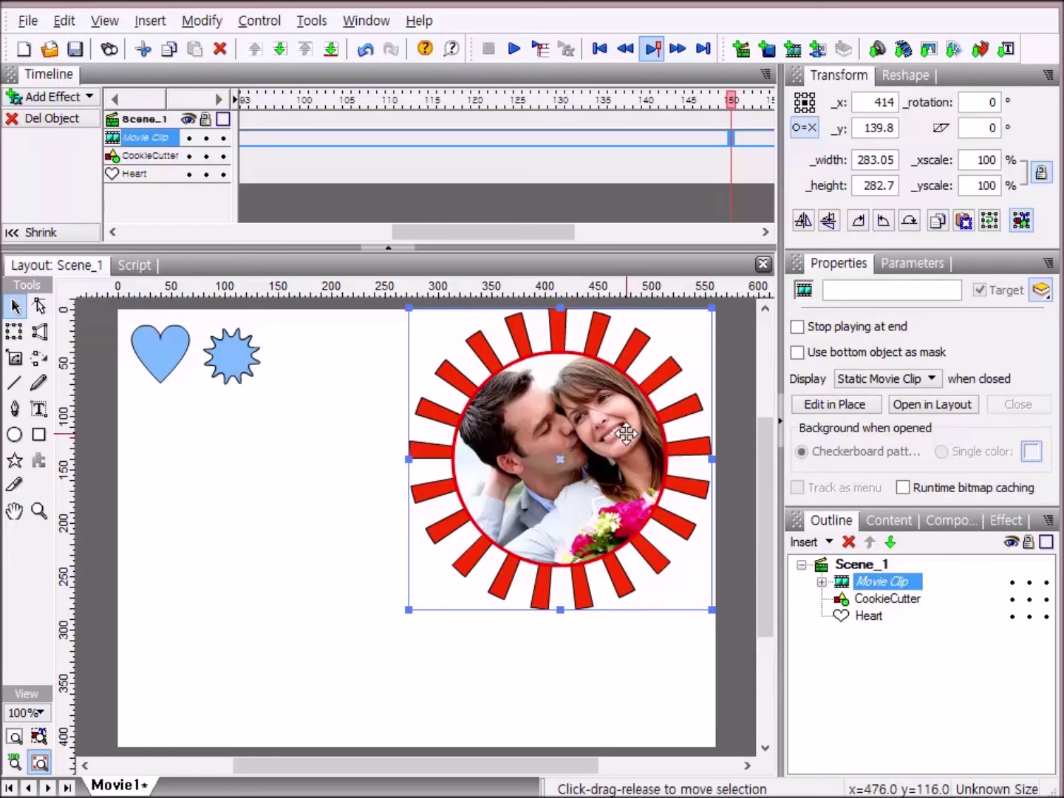
drag(628, 434, 574, 484)
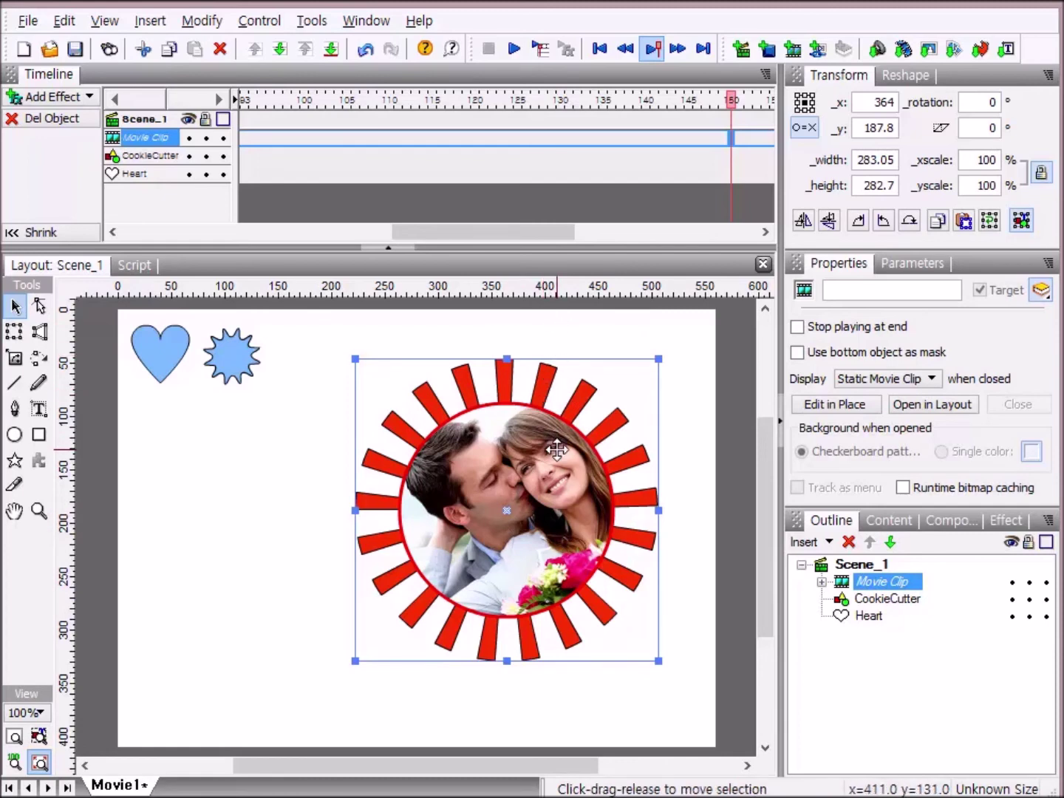
key(Delete)
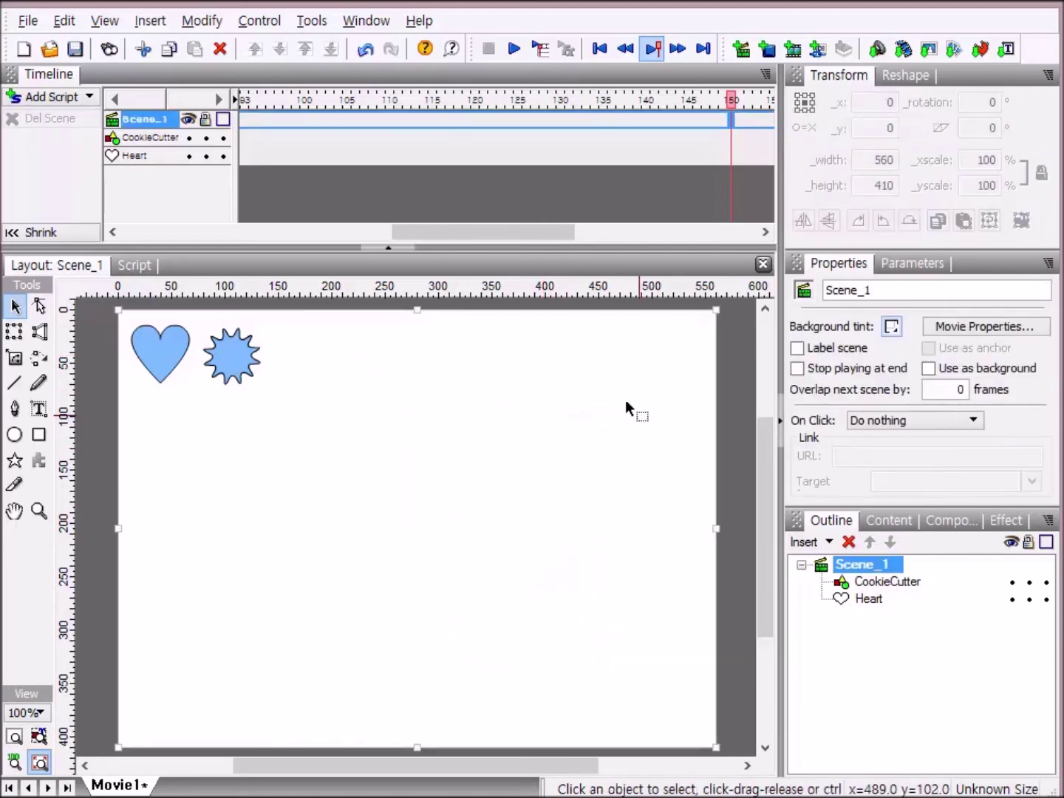
Enlarge the small CookieCutter shape to about 273 × 273 near the middle of the stage.
click(241, 365)
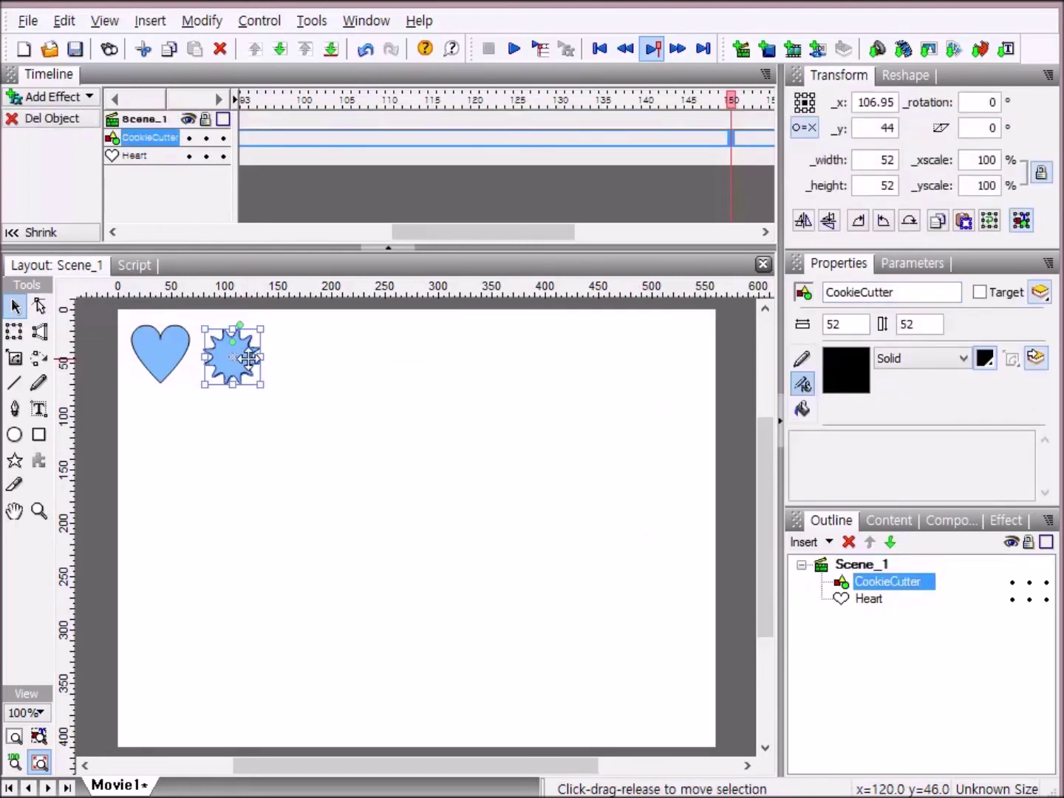
drag(252, 357, 482, 649)
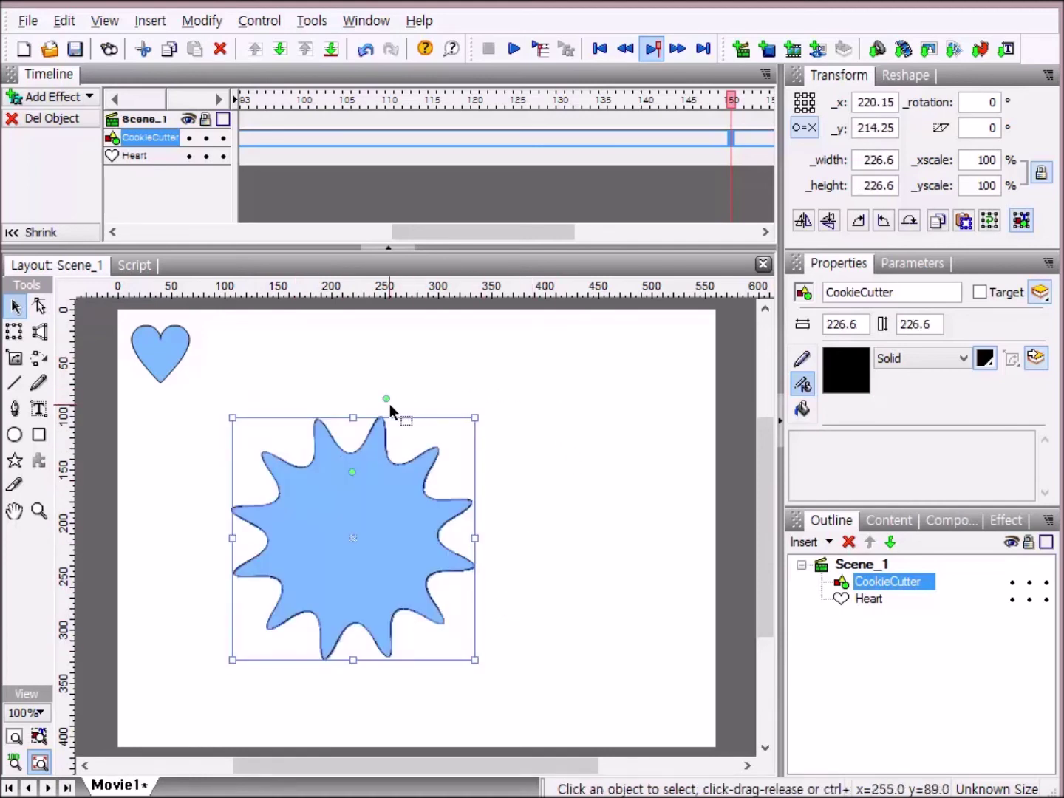
drag(475, 415, 535, 368)
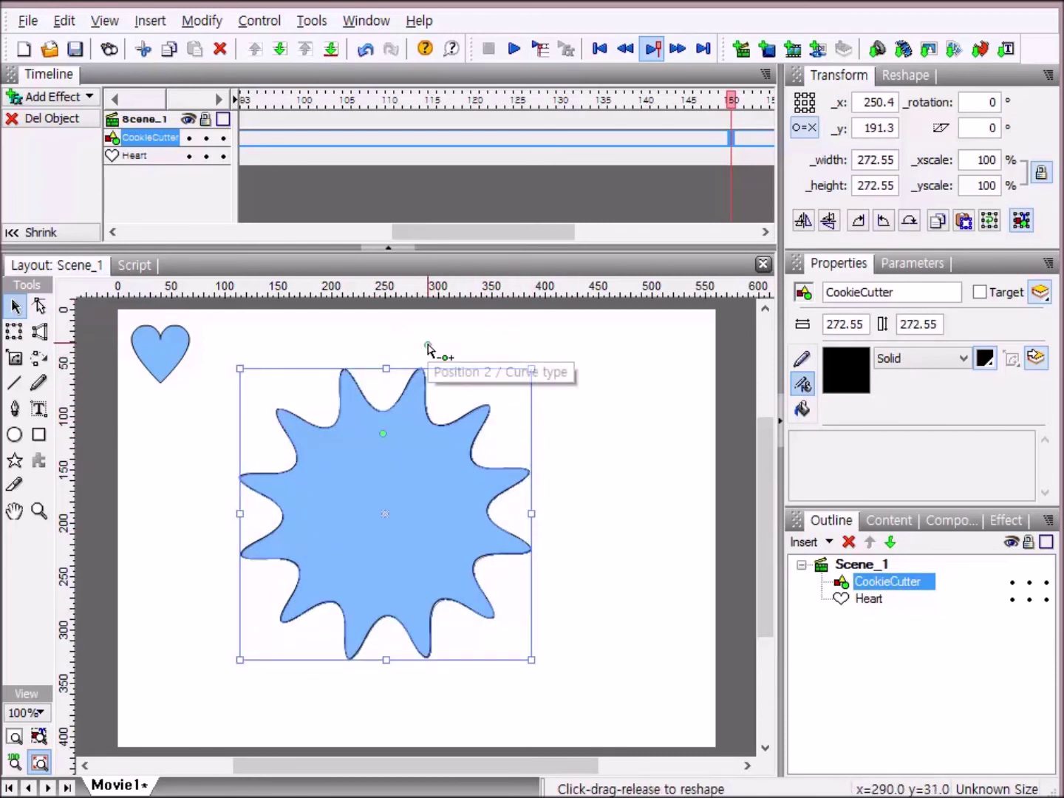
Reshape the CookieCutter with longer, slightly rotated spikes, about 317 × 317 overall, and increase its spikes to 15.
drag(428, 345, 462, 327)
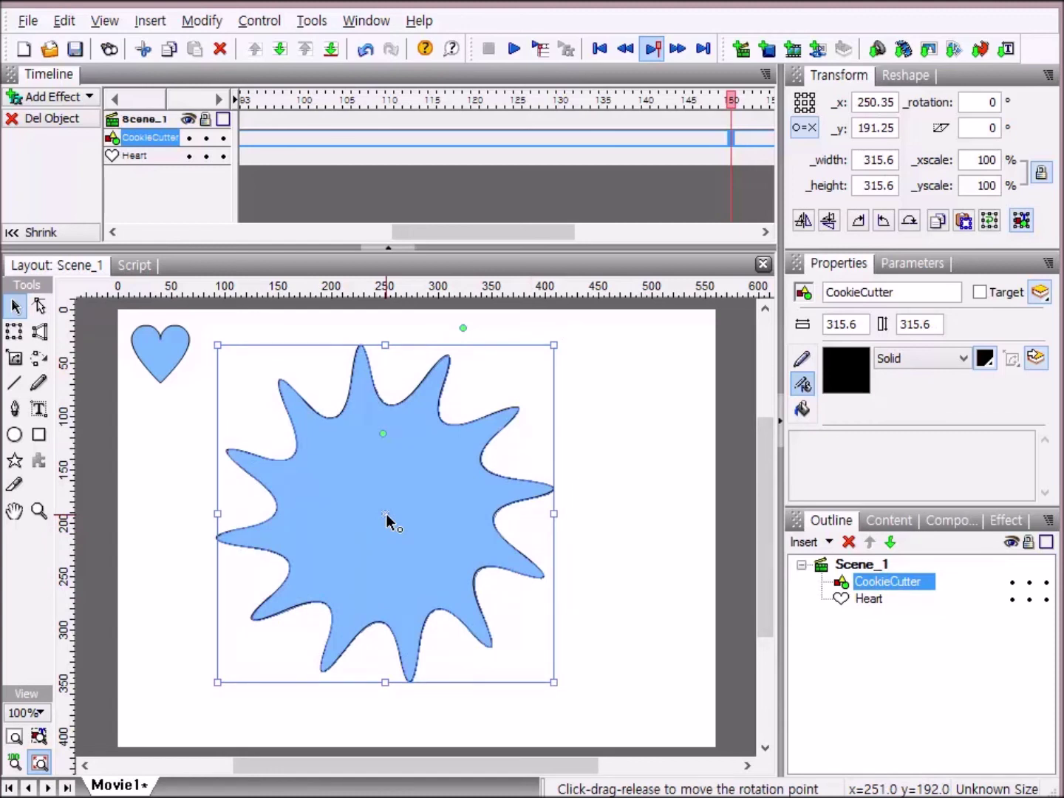
click(382, 434)
click(383, 434)
click(382, 435)
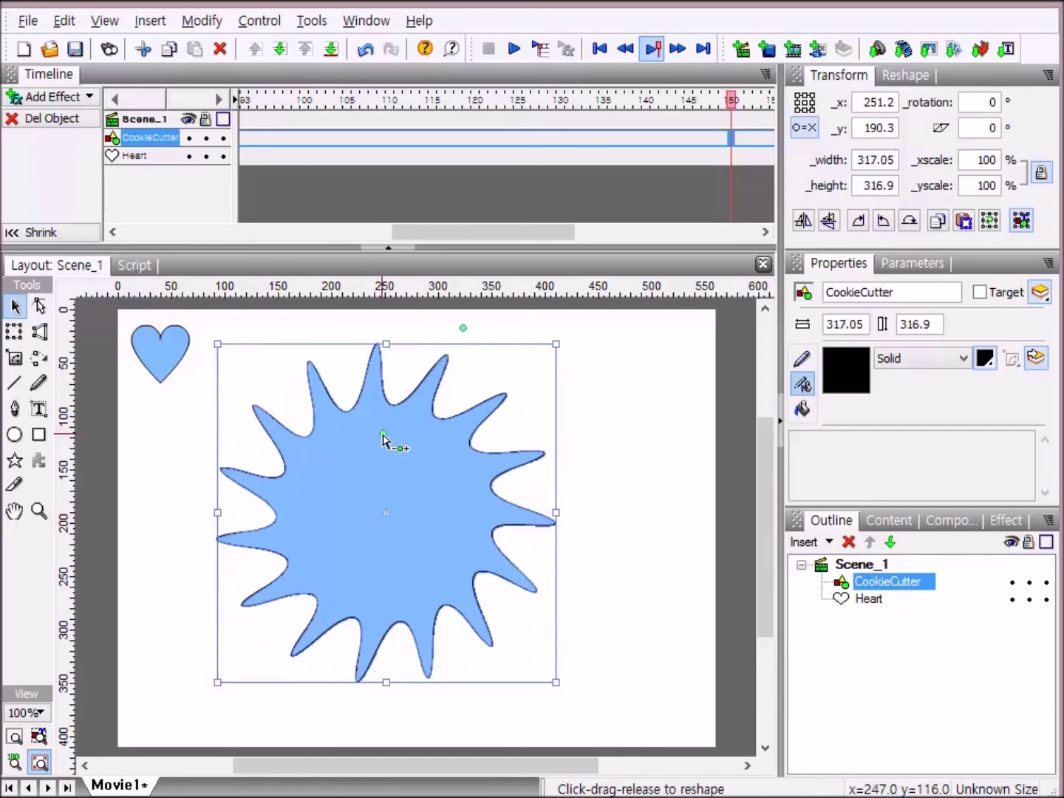
Reduce the CookieCutter's spikes to 13 and delete the shape.
click(382, 434)
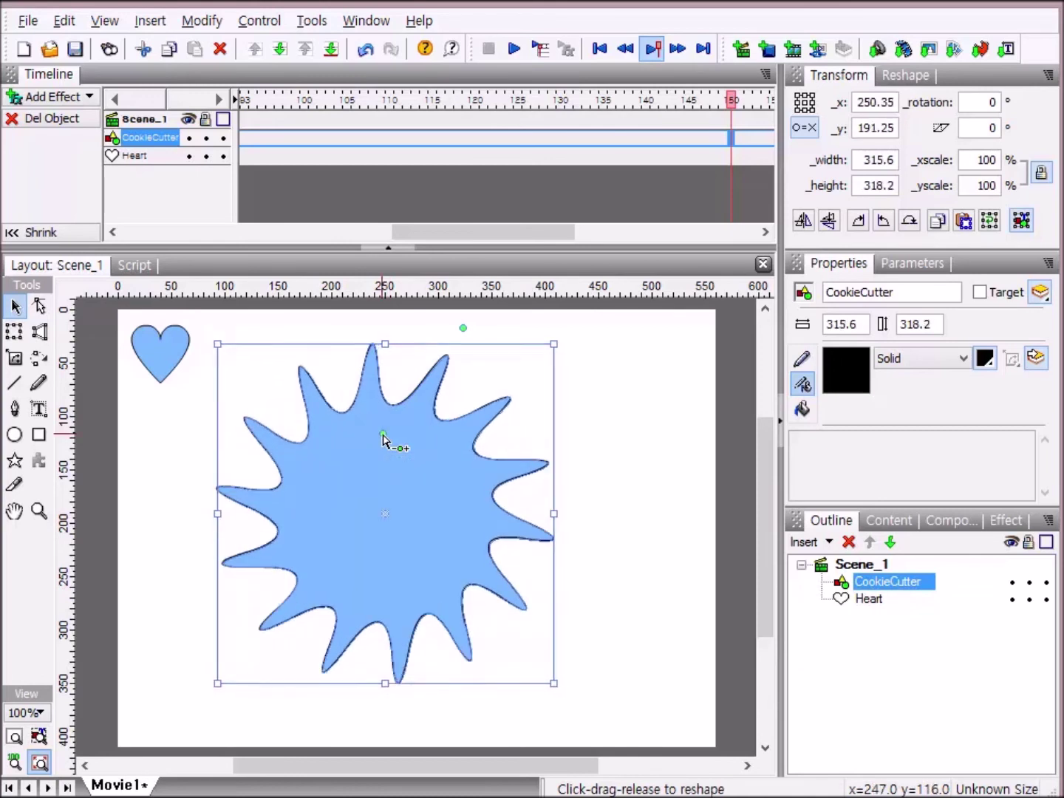
click(382, 435)
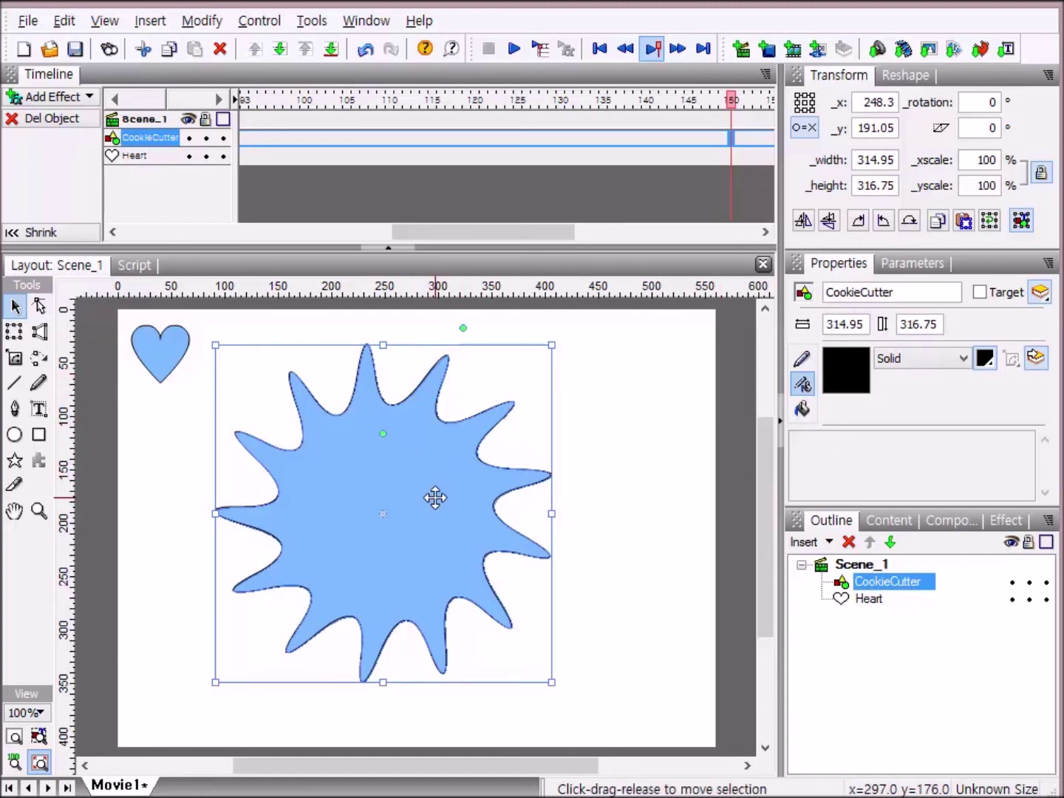
key(Delete)
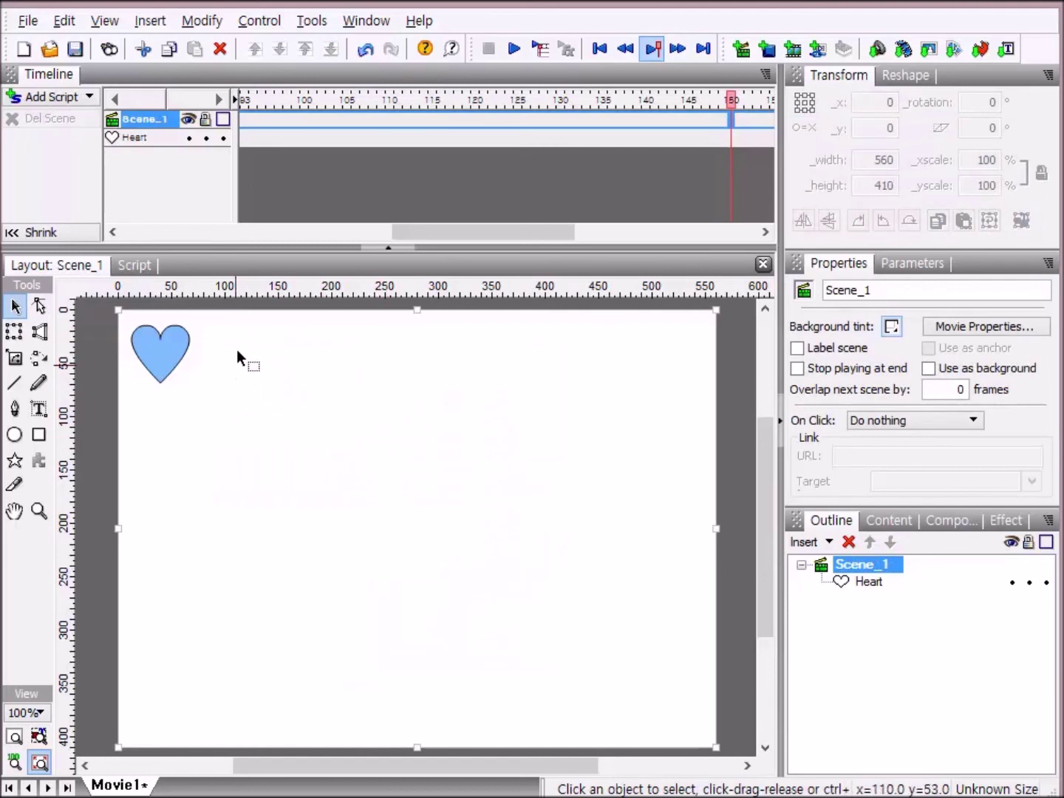
Duplicate the small heart onto the middle of the stage and enlarge the copy to about 211 × 211.
click(179, 354)
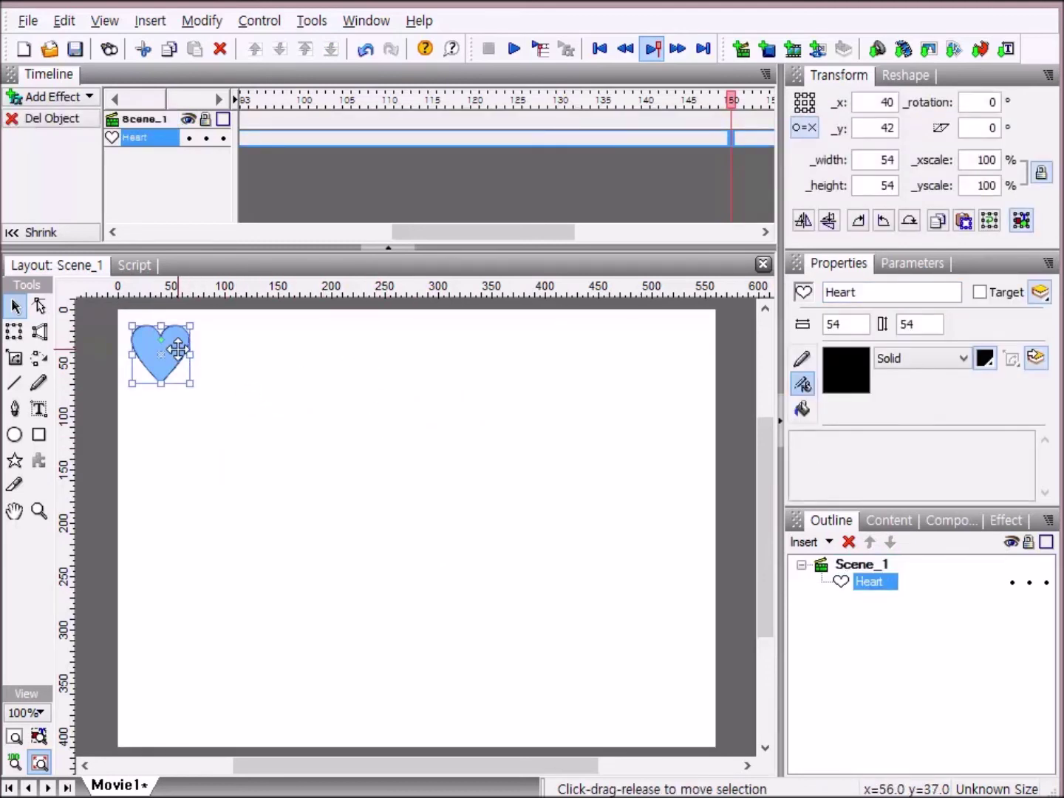
drag(180, 349, 414, 443)
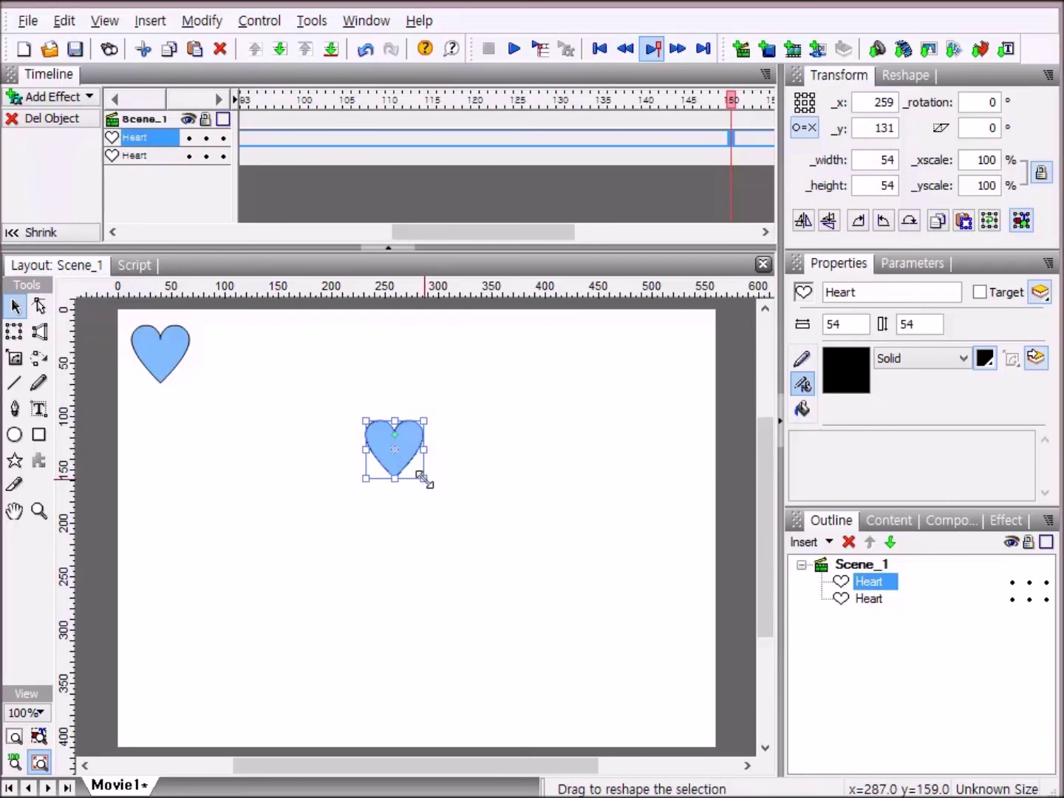
drag(424, 479, 562, 673)
drag(567, 484, 516, 459)
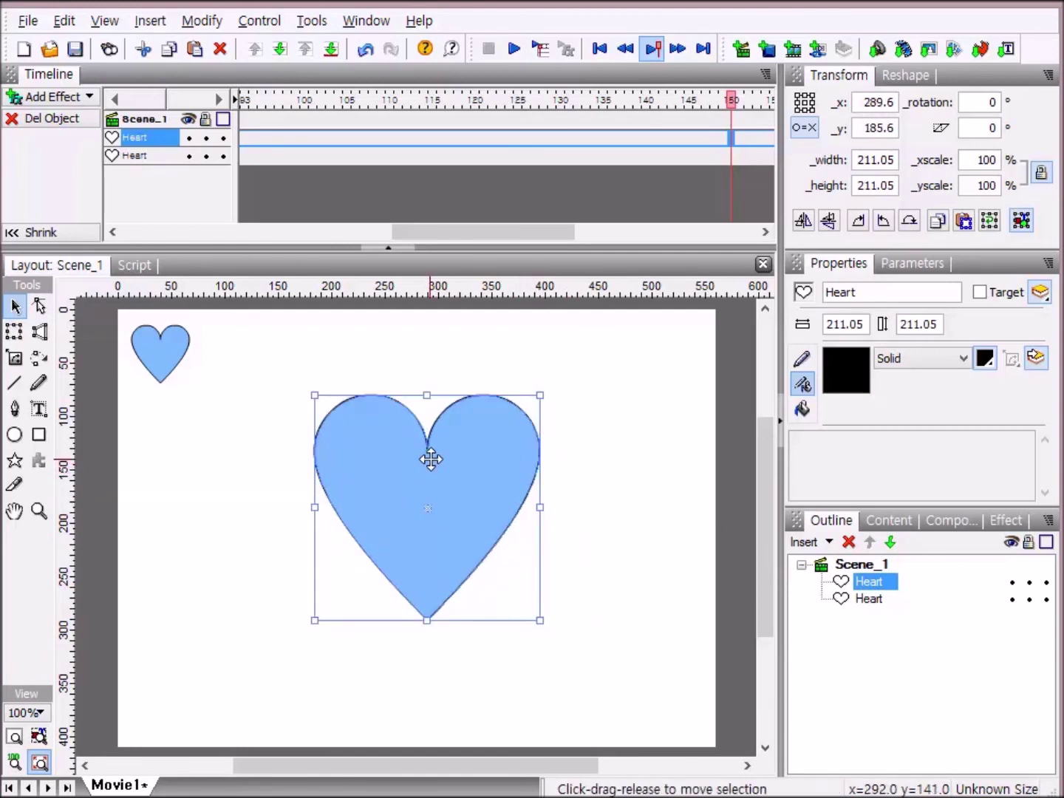
Reshape the heart copy into a tall, rounded two-lobed form about 126 × 191, and delete it.
drag(422, 456, 430, 525)
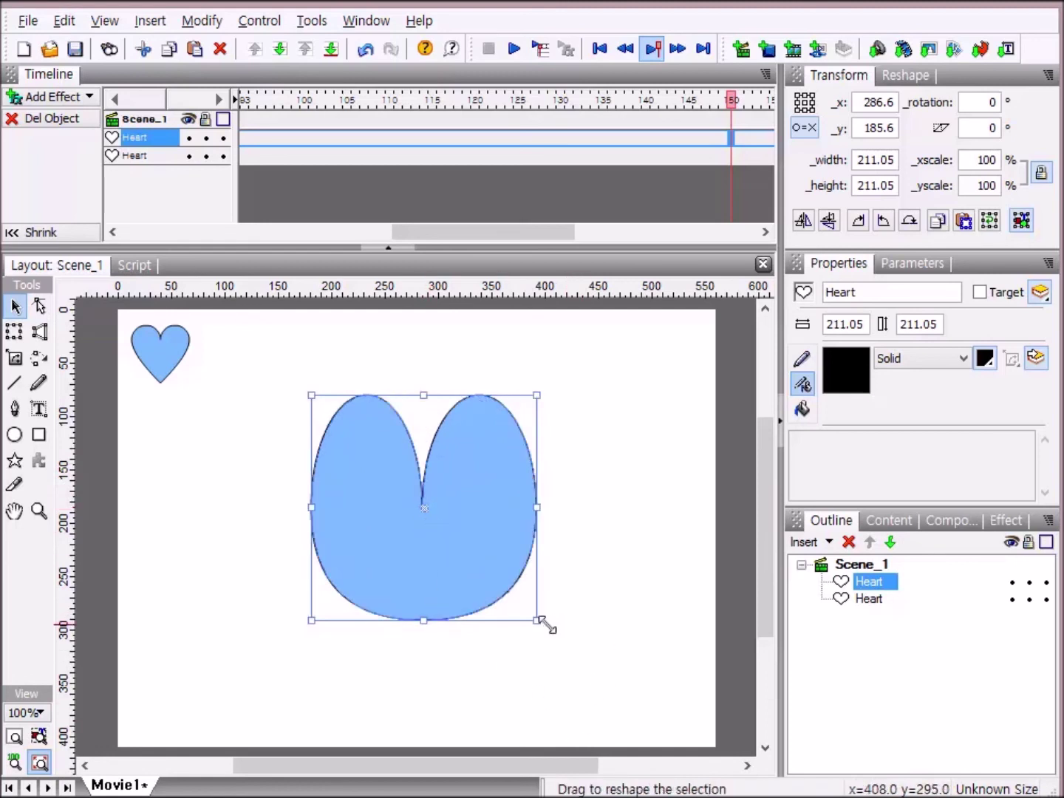
drag(538, 621, 462, 578)
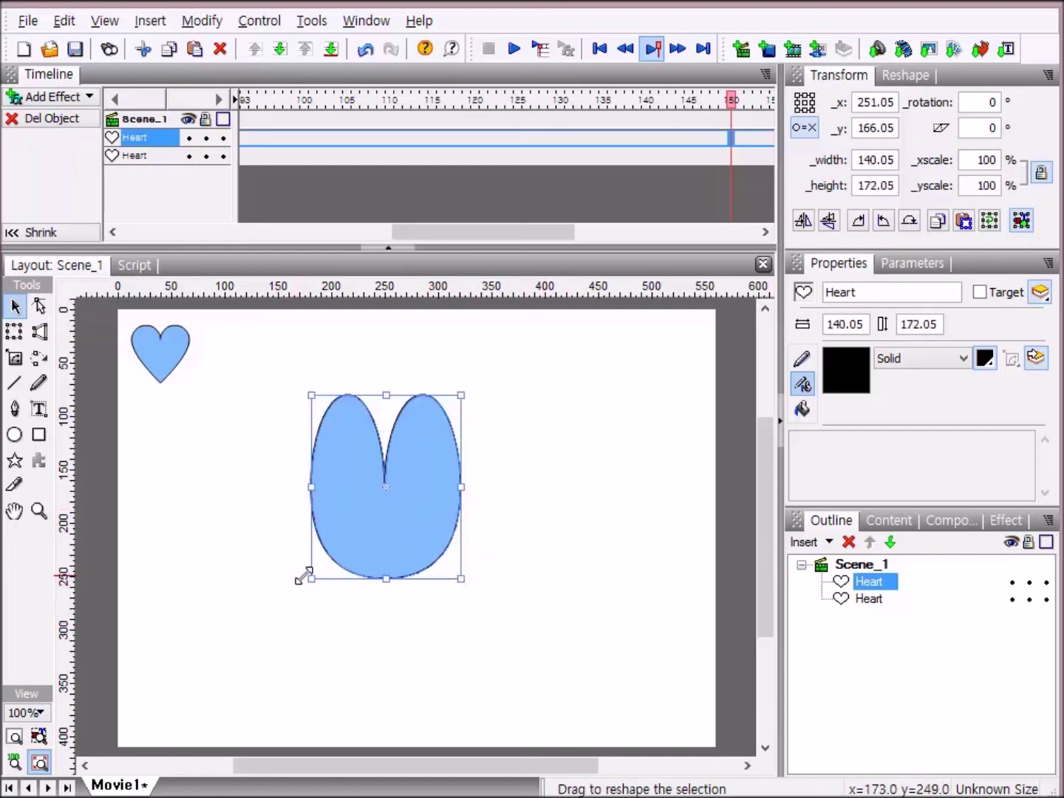
drag(305, 578, 326, 577)
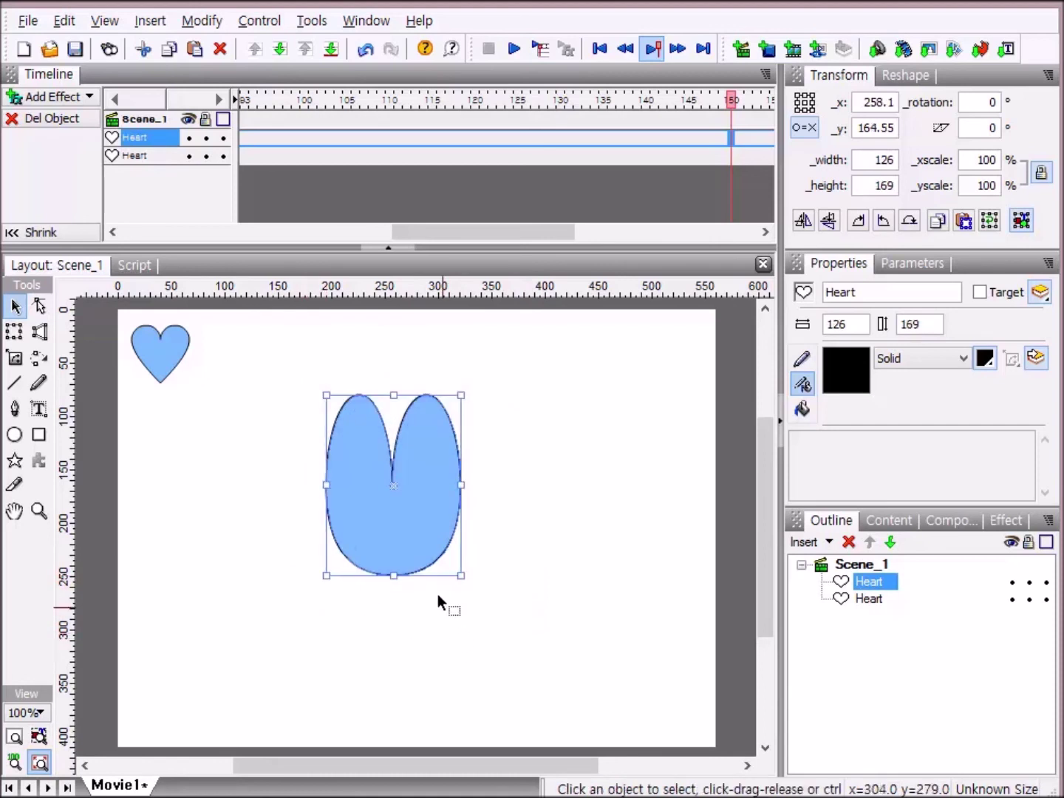
drag(393, 572, 392, 599)
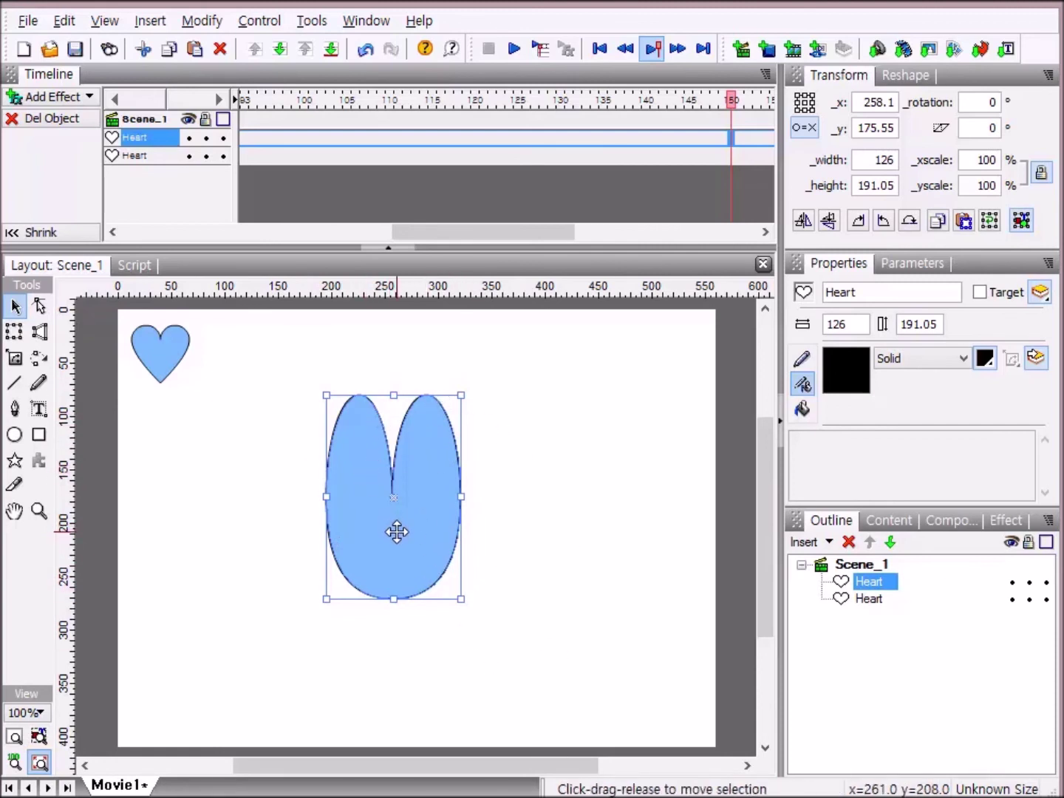
key(Delete)
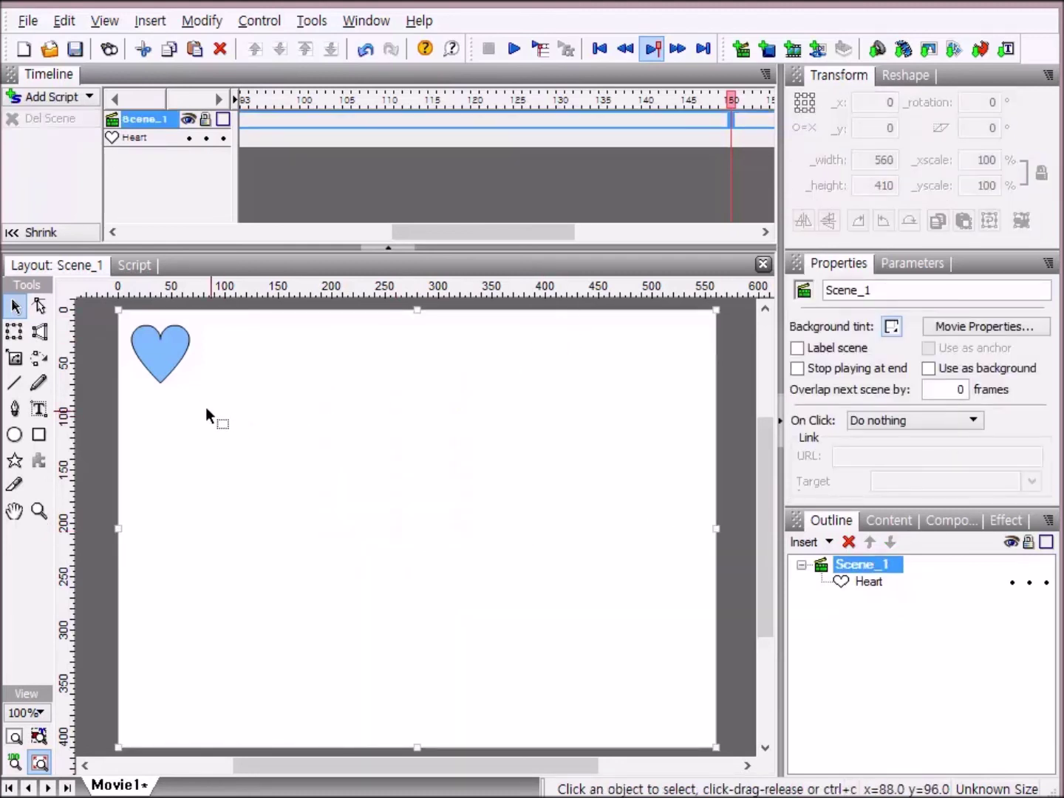
Enlarge the original small heart to about 331 × 331 and place it near the middle of the stage.
click(178, 360)
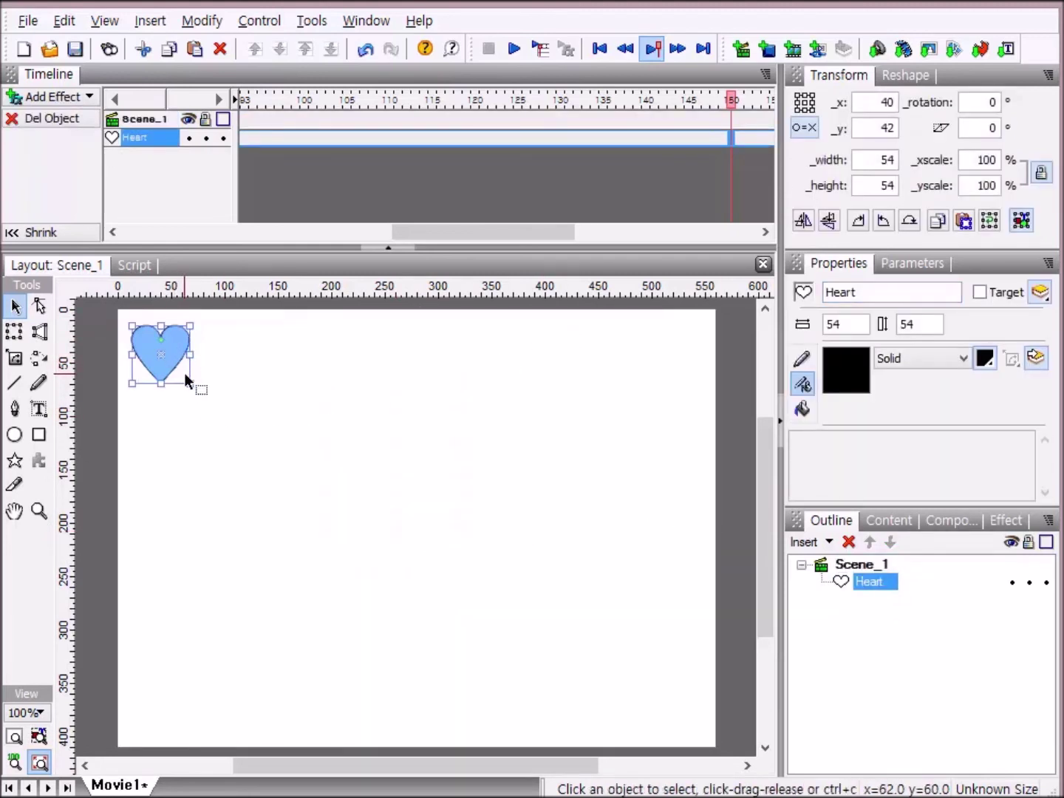
drag(186, 374, 486, 678)
drag(409, 393, 512, 411)
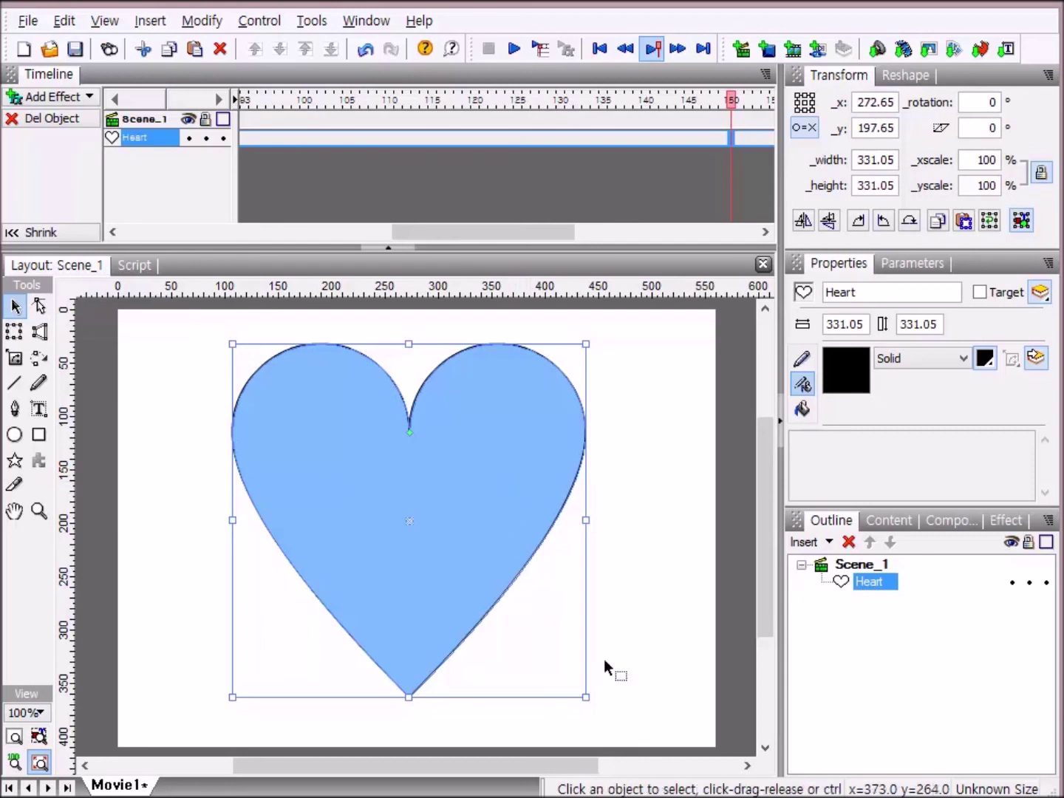
Change the heart's fill type to Image and load the photo 4.하트사진.jpg from the 2D folder.
click(802, 409)
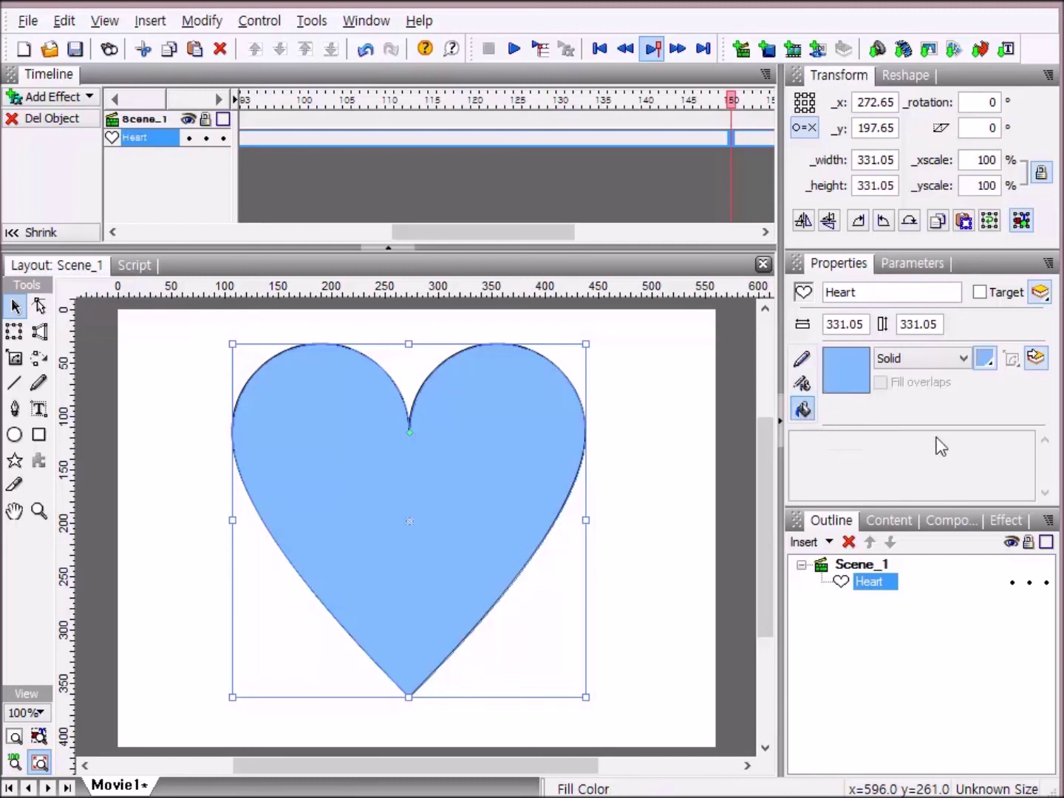
click(964, 360)
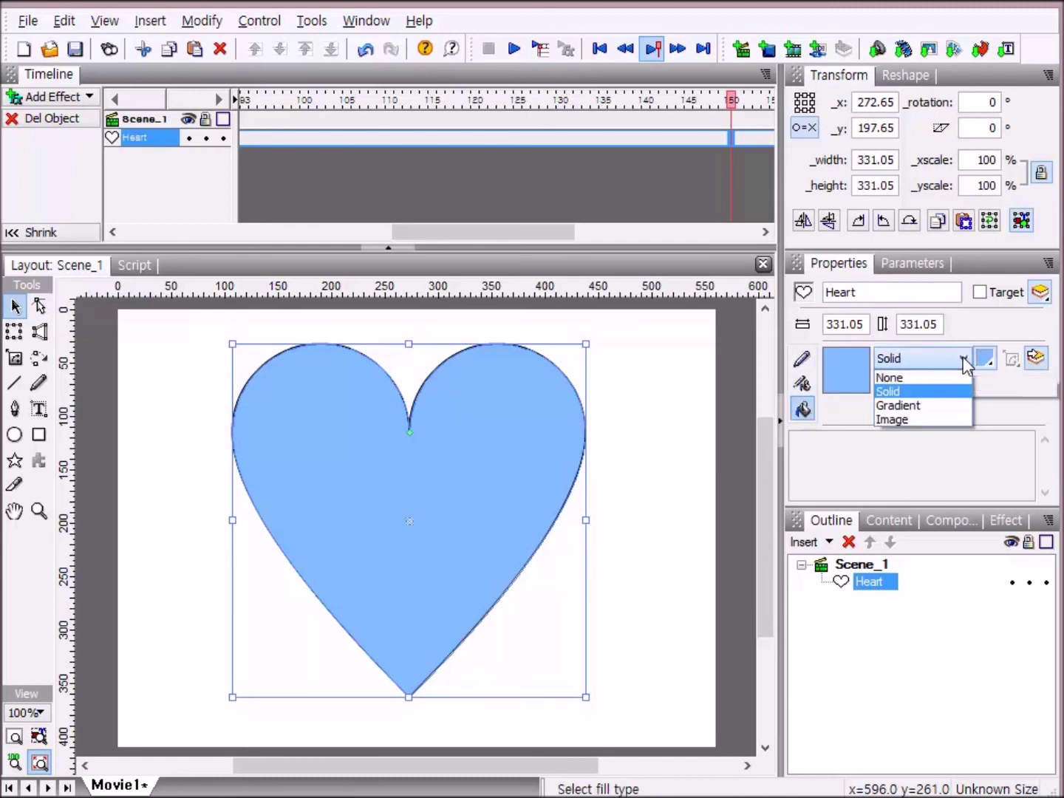
click(947, 419)
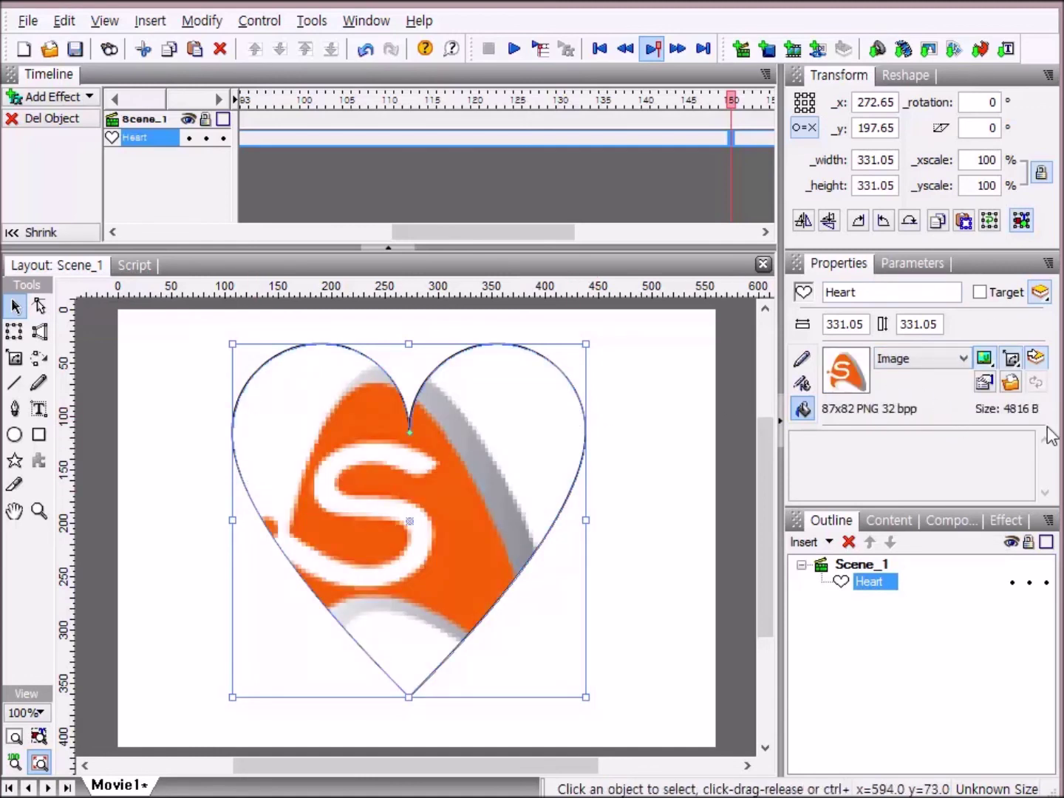
click(1011, 382)
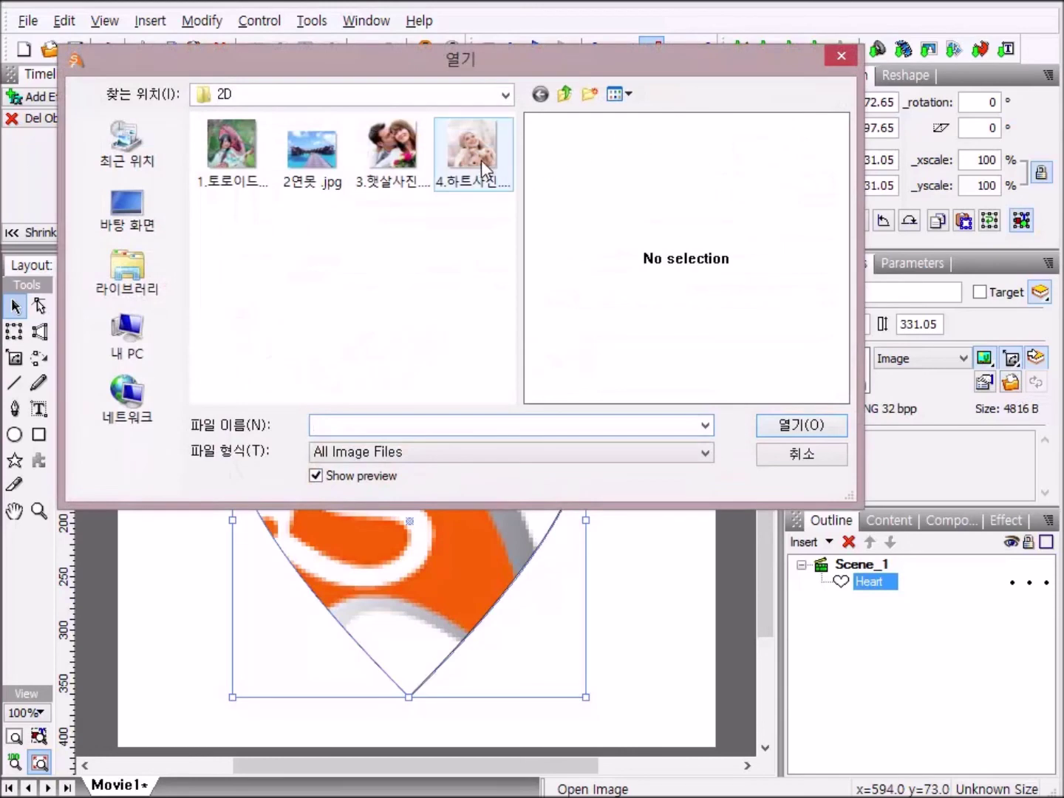
double_click(479, 154)
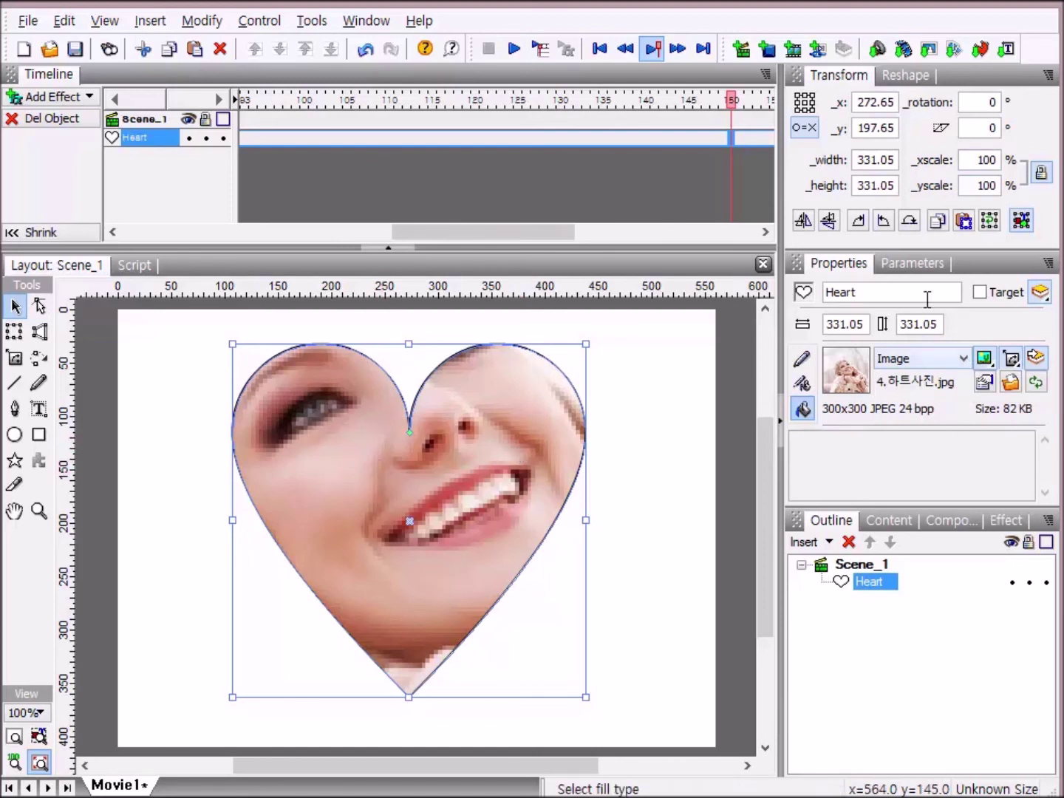
Switch the heart's fill to Solid and back to the Image fill.
click(964, 360)
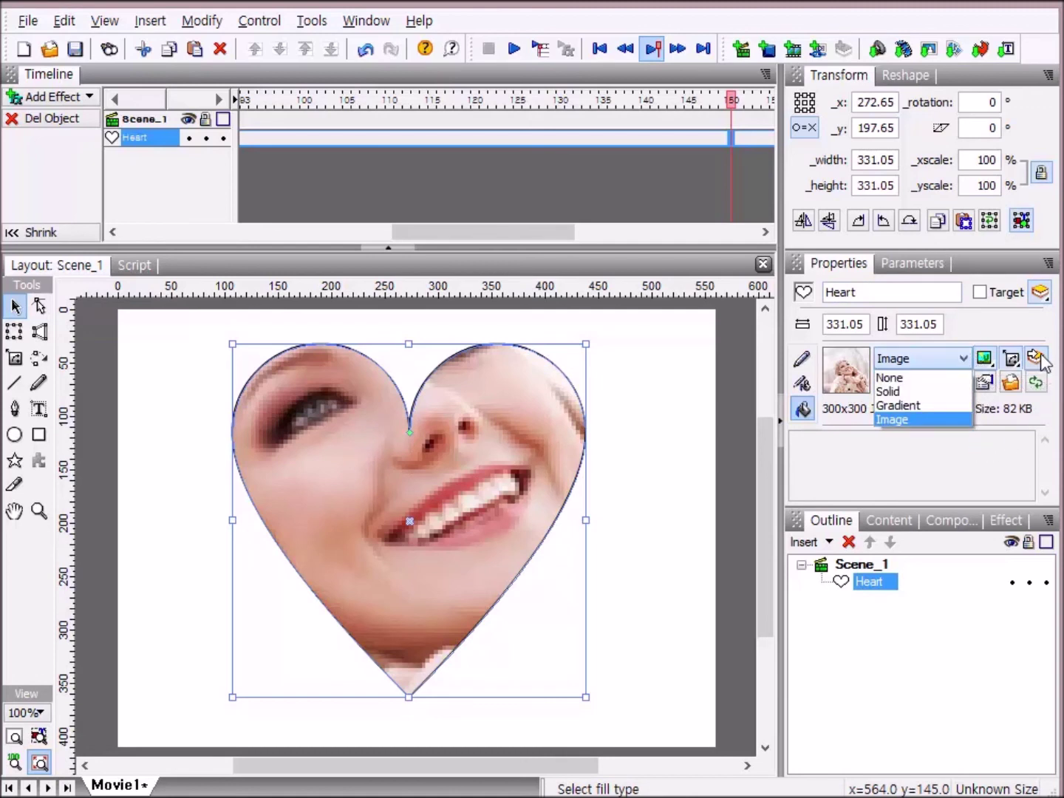
click(926, 392)
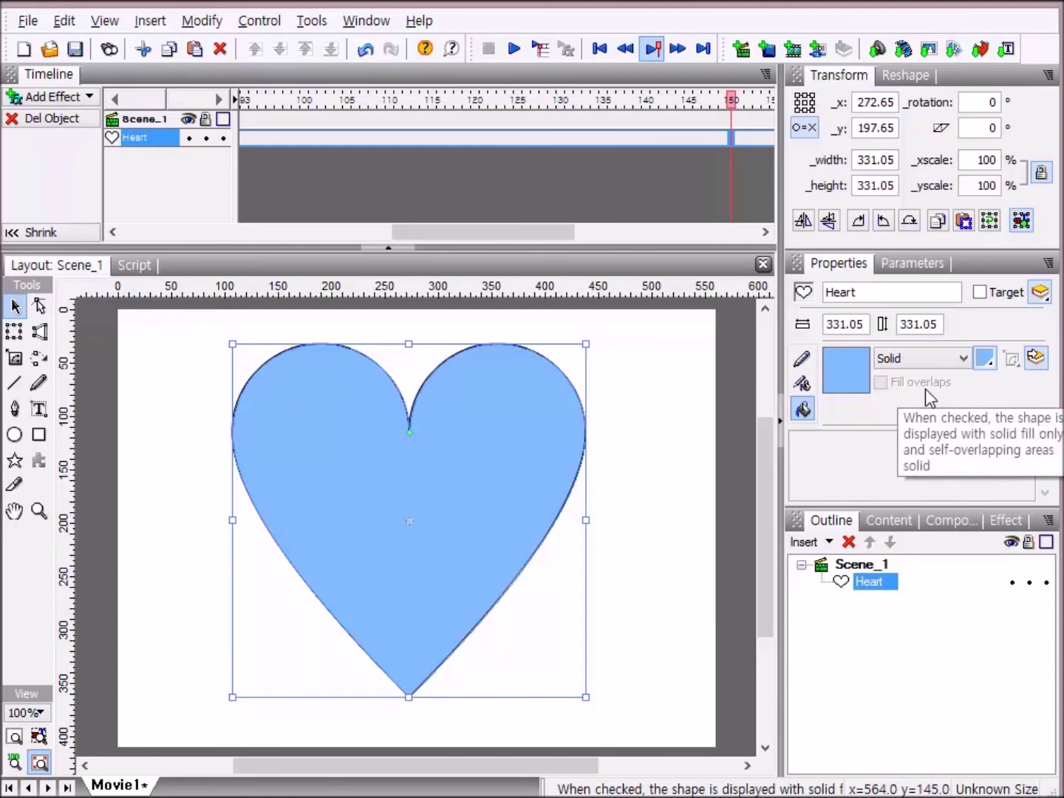
click(966, 360)
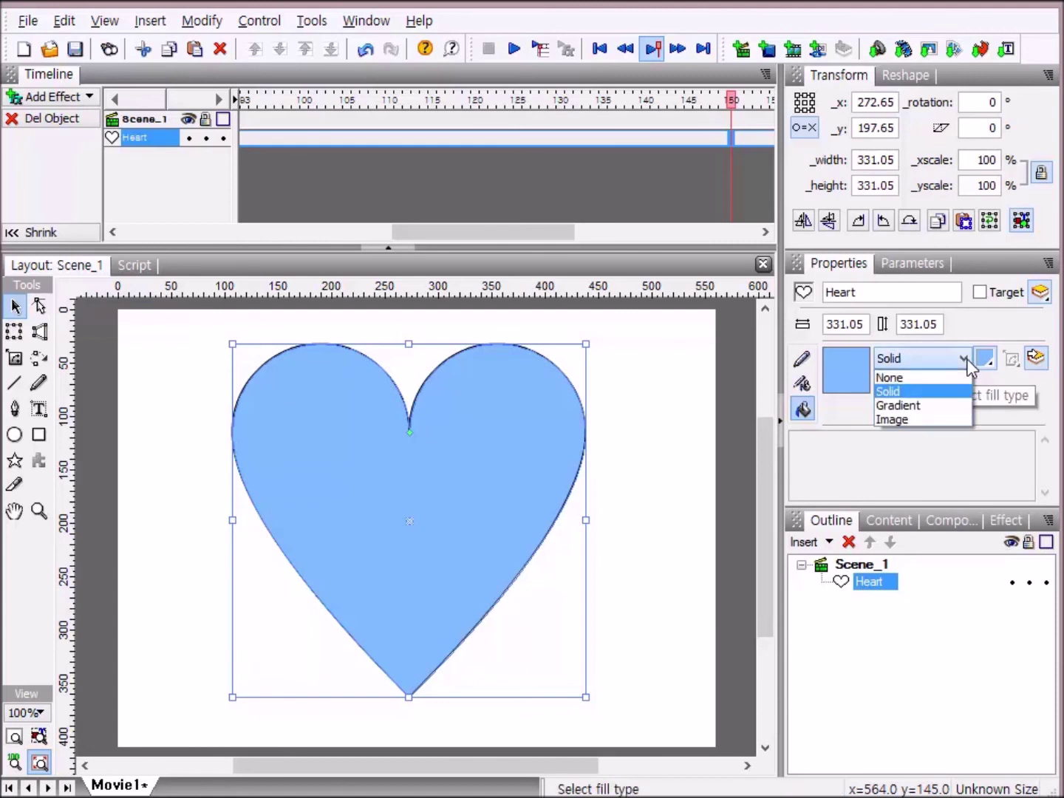
click(950, 419)
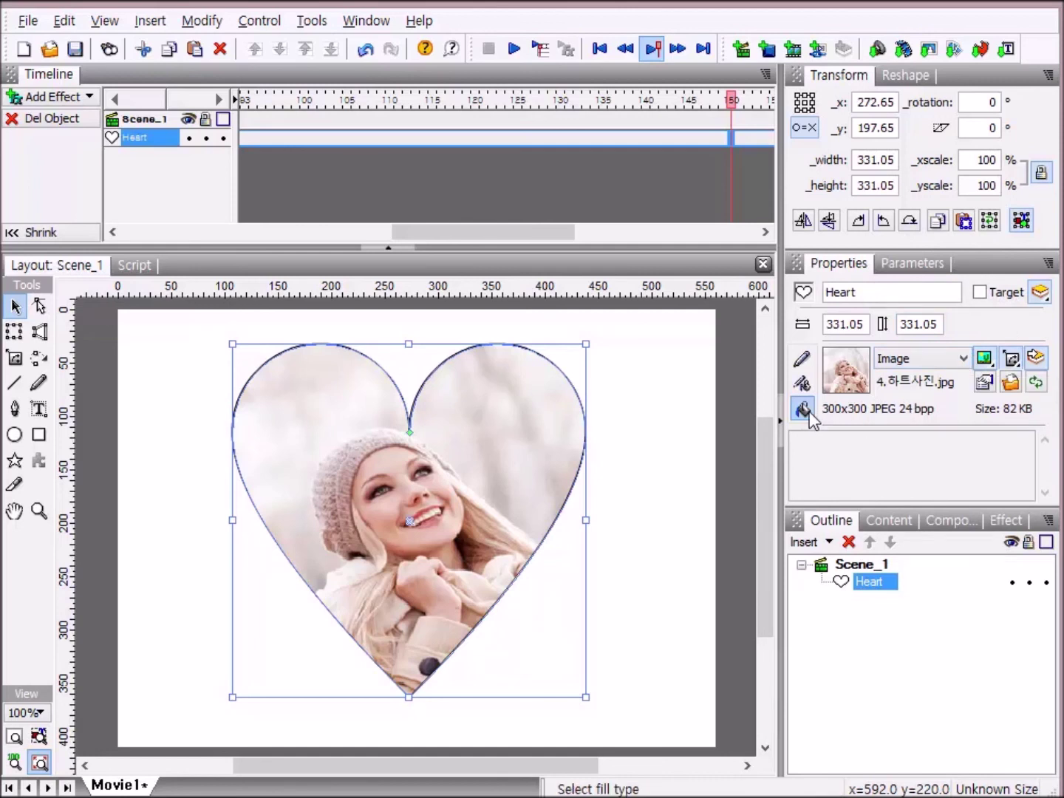
Replace the heart's photo with a solid red fill.
click(965, 360)
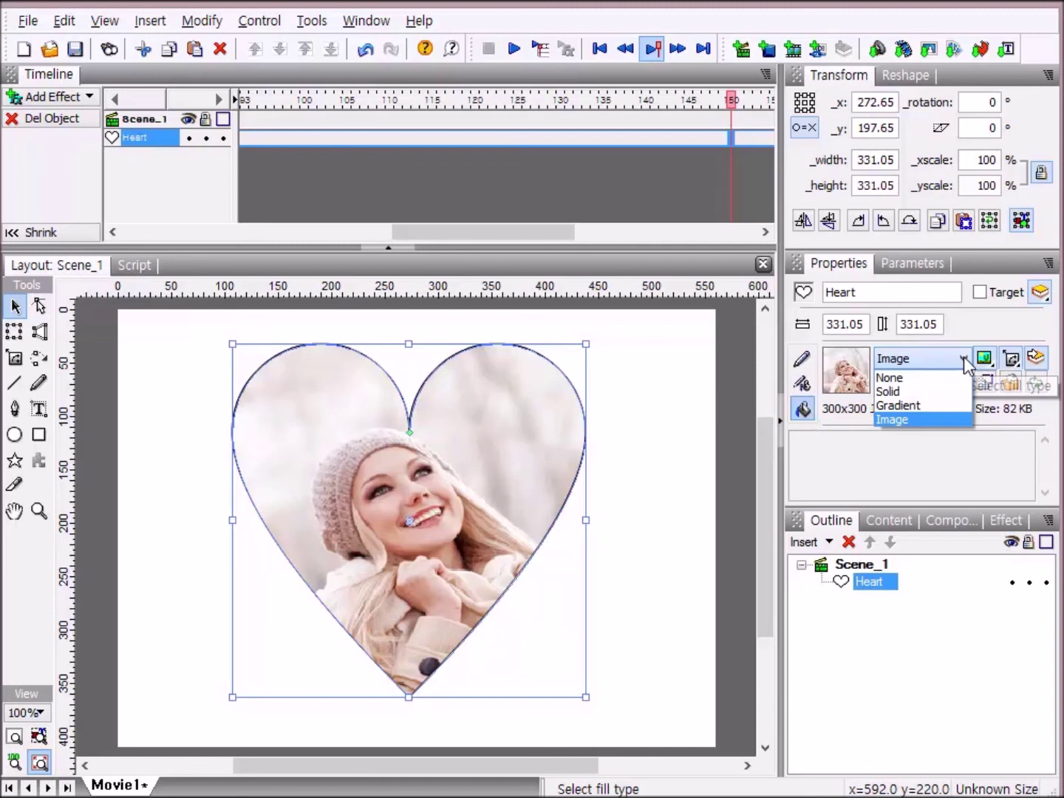
click(935, 402)
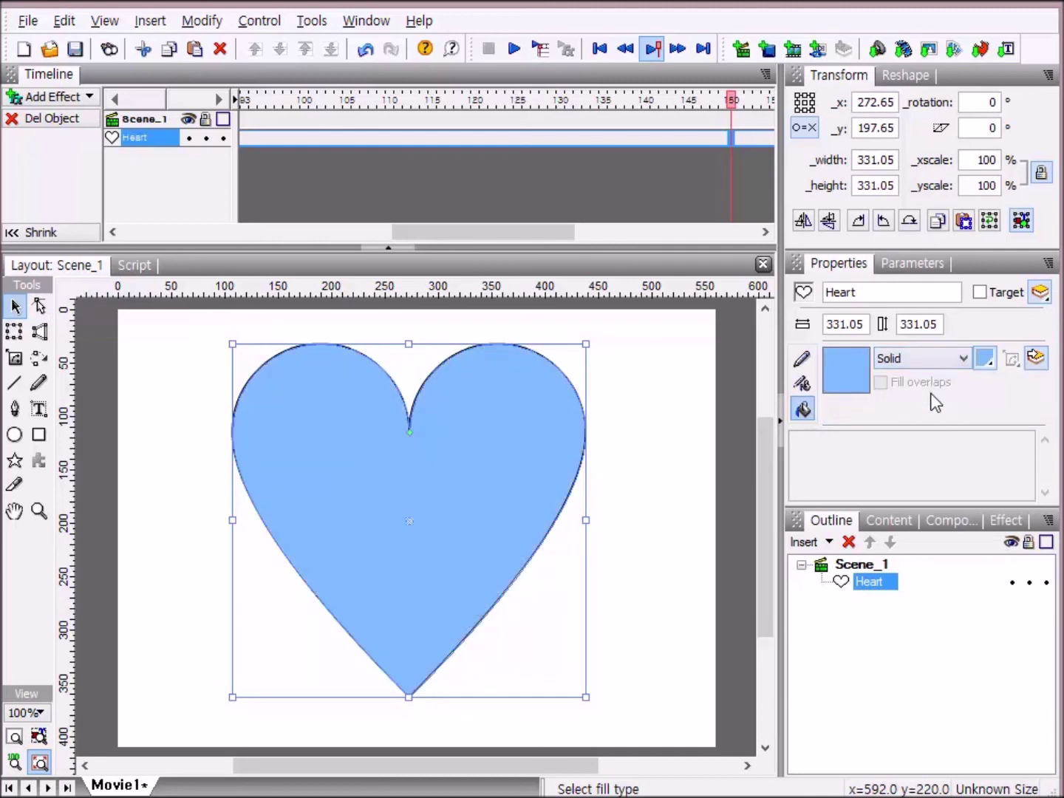
click(985, 358)
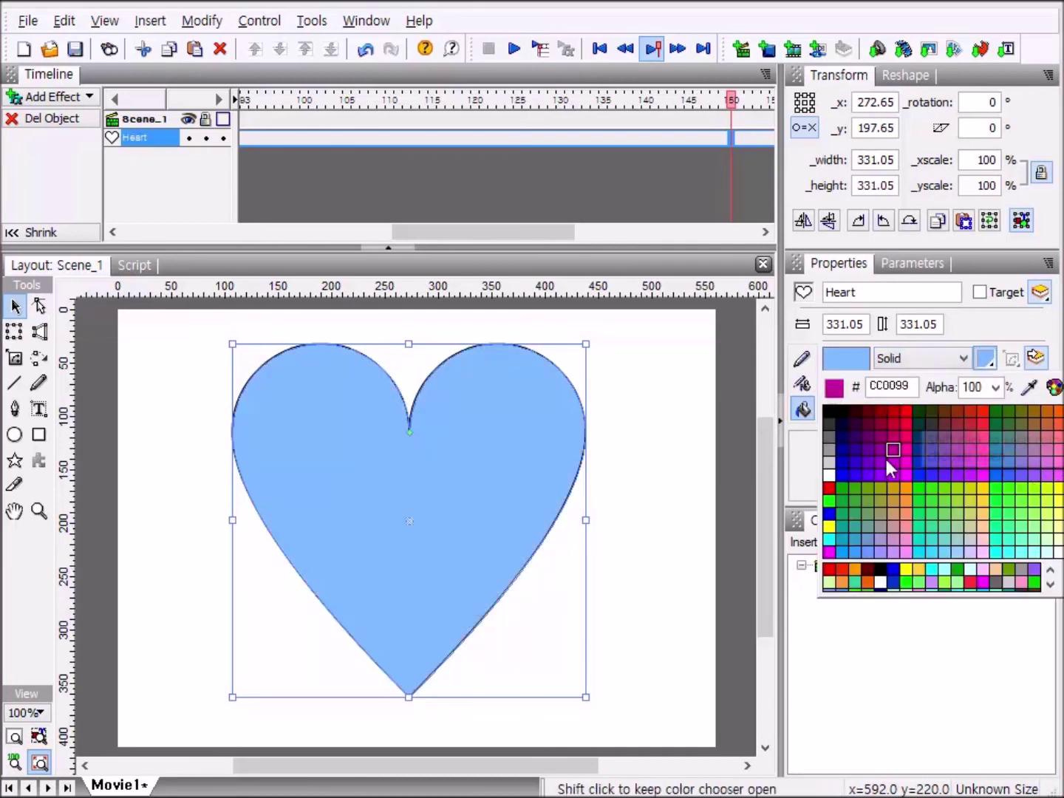
click(831, 487)
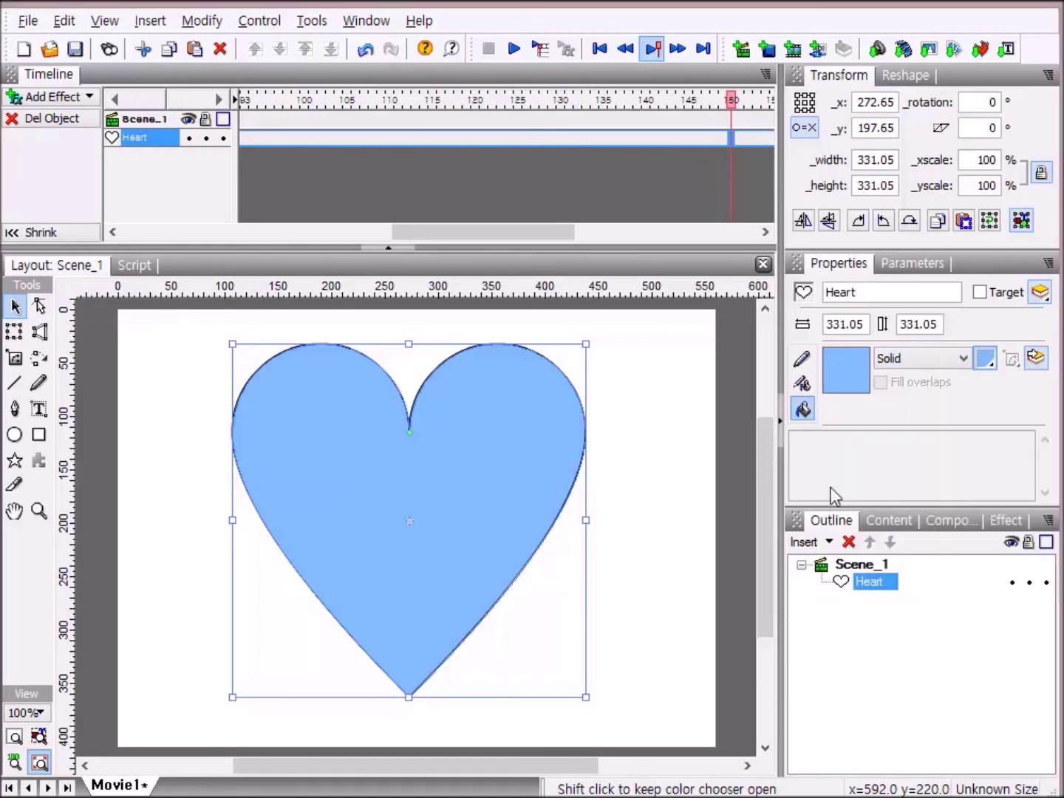
Remove the red heart's outline by setting its line style to None, and deselect the heart.
click(803, 361)
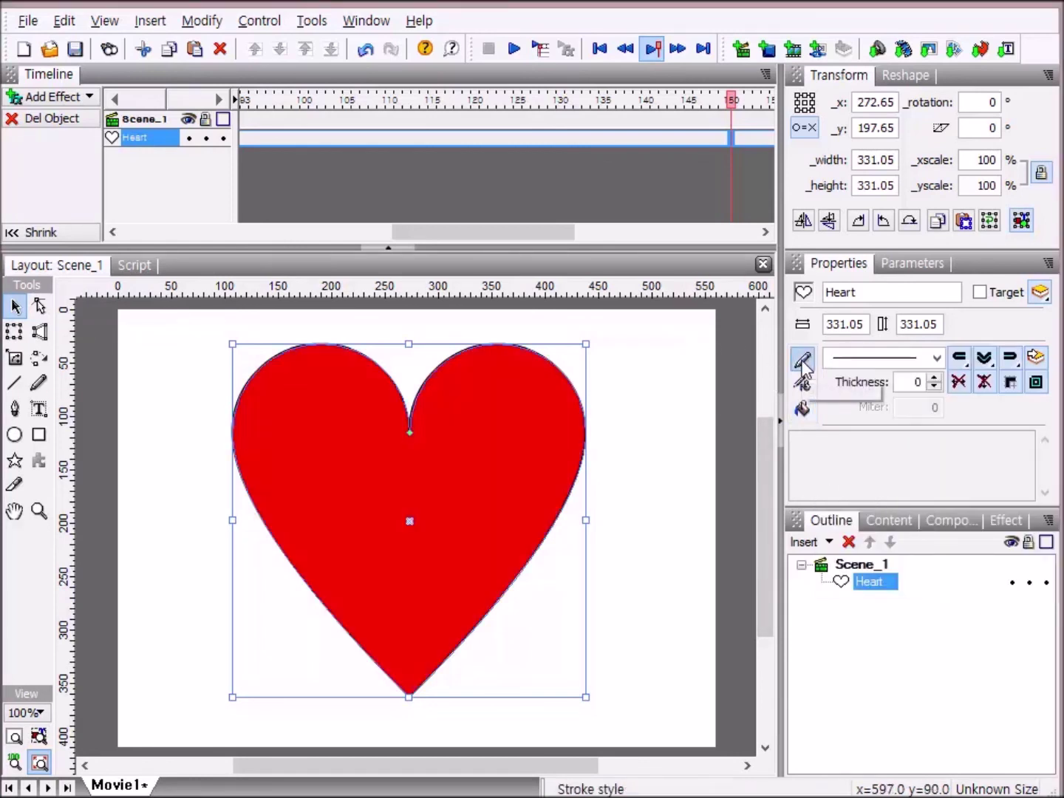
click(937, 358)
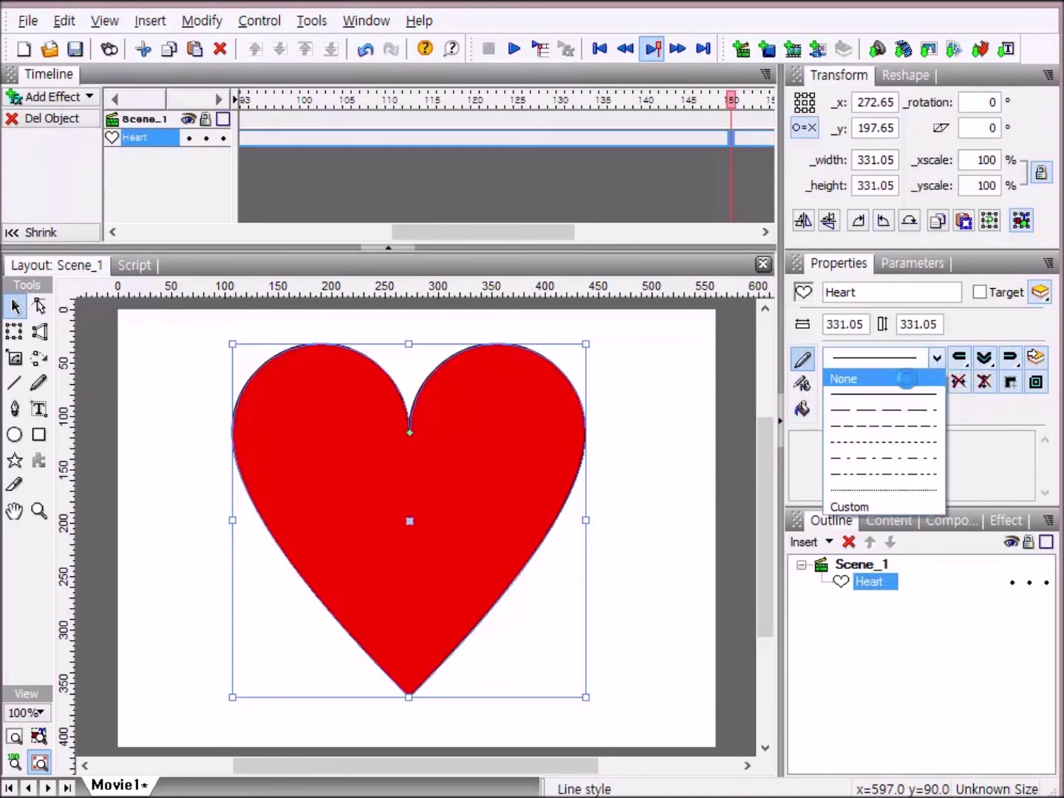
click(906, 378)
click(691, 407)
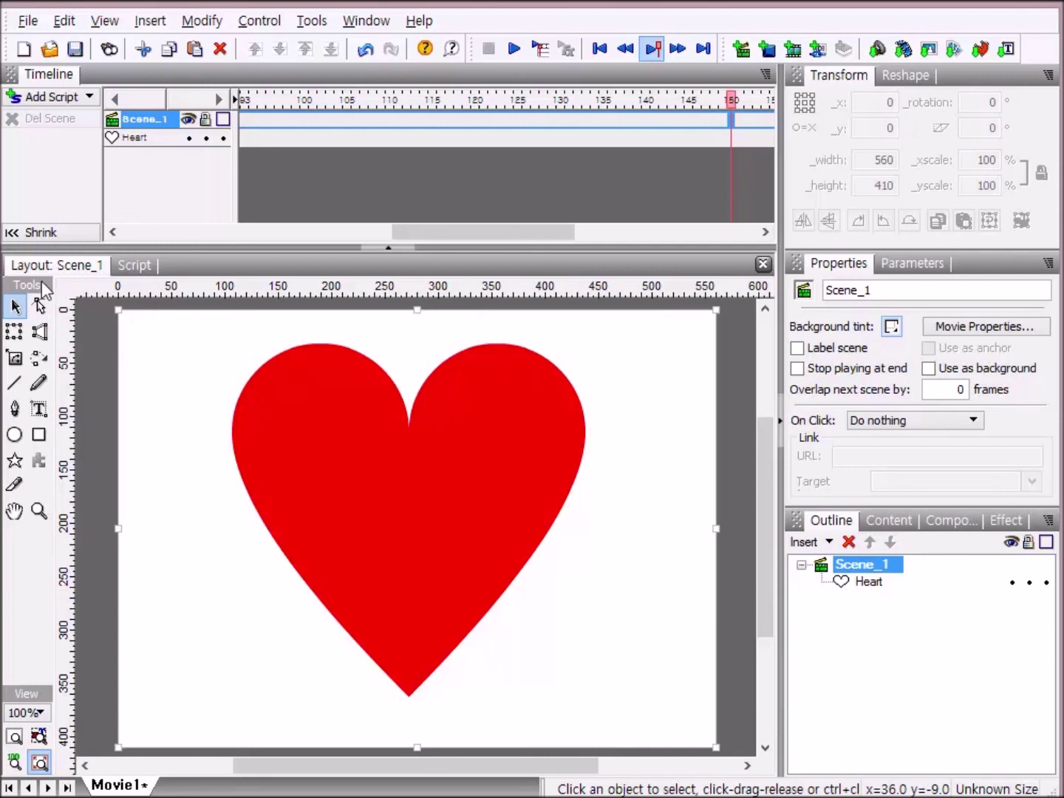
Cut the red heart in two with a wavy freehand knife stroke from the top notch to the tip, and deselect the pieces.
click(15, 485)
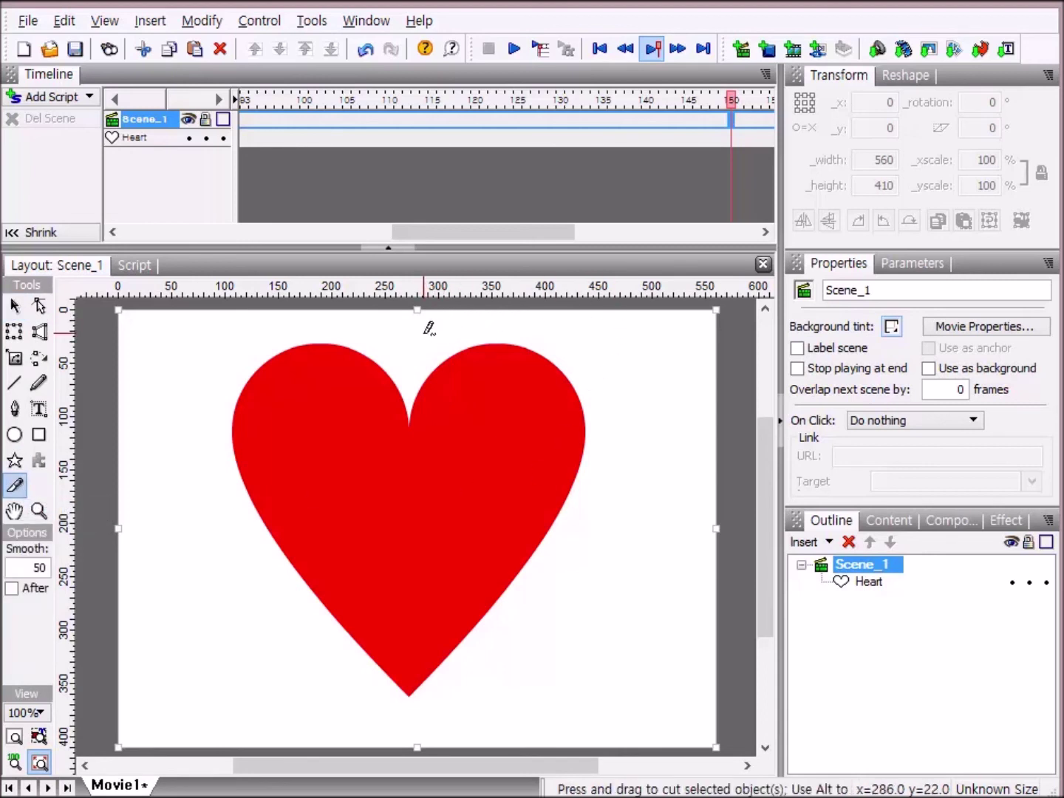
mouse_move(423, 334)
mouse_down()
mouse_move(410, 535)
mouse_move(415, 631)
mouse_move(408, 679)
mouse_move(379, 724)
mouse_up()
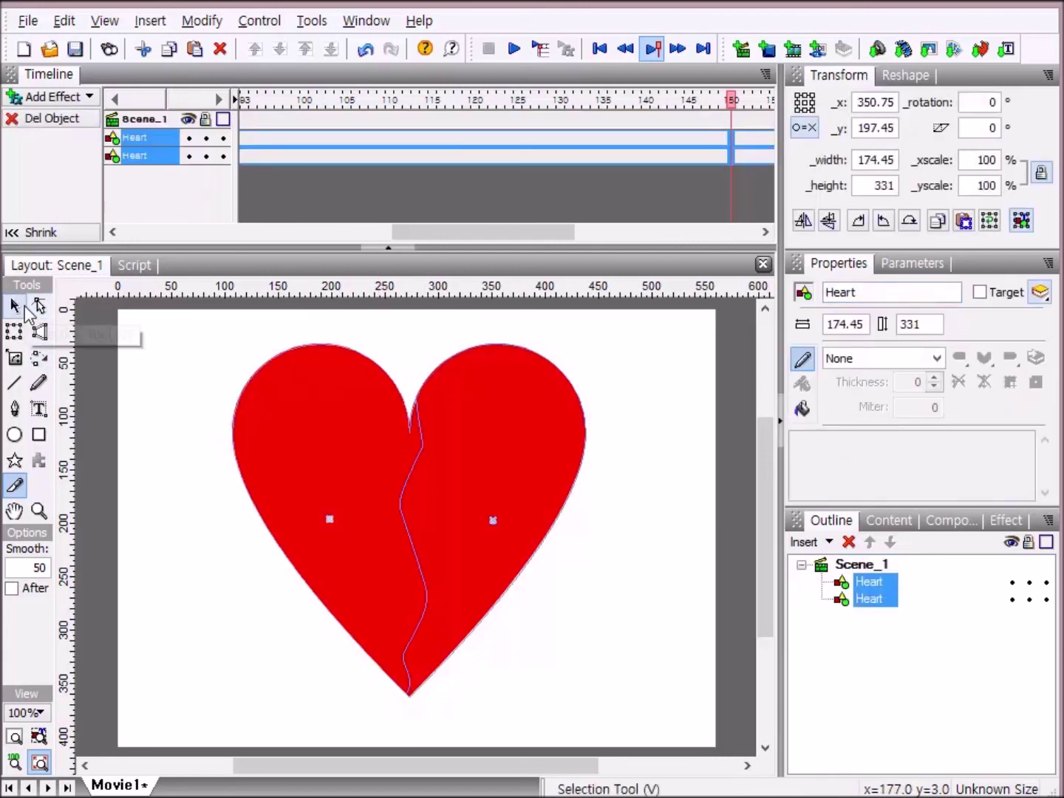
click(18, 306)
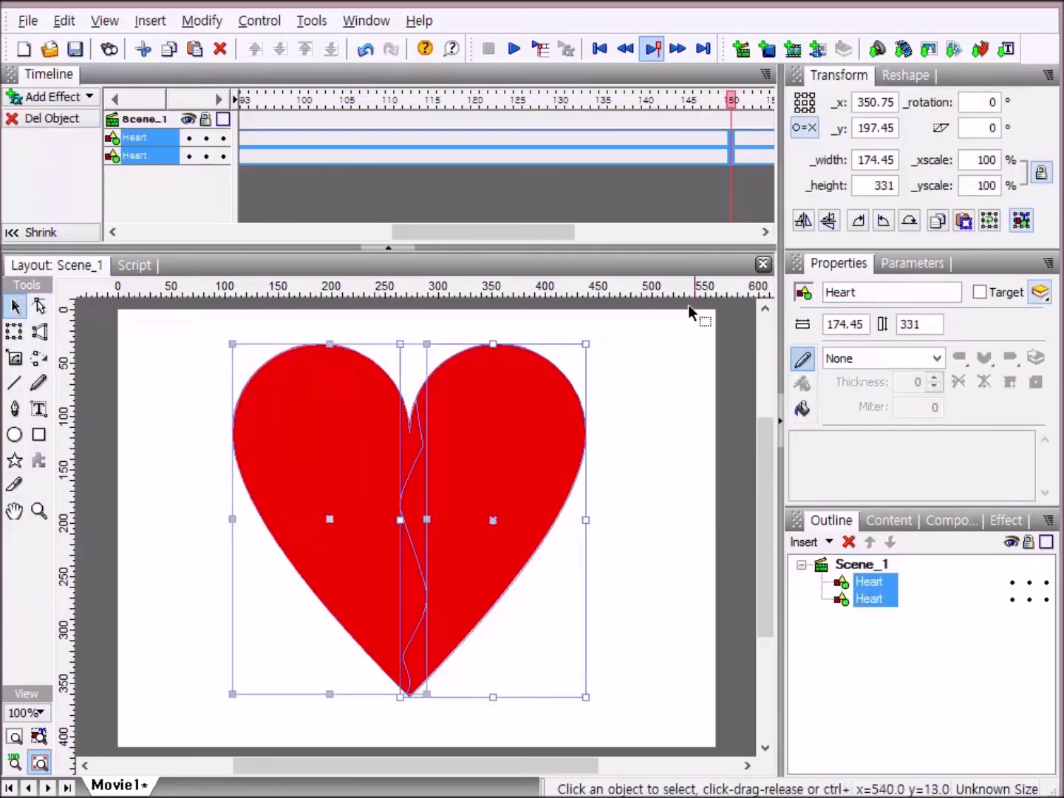
click(683, 340)
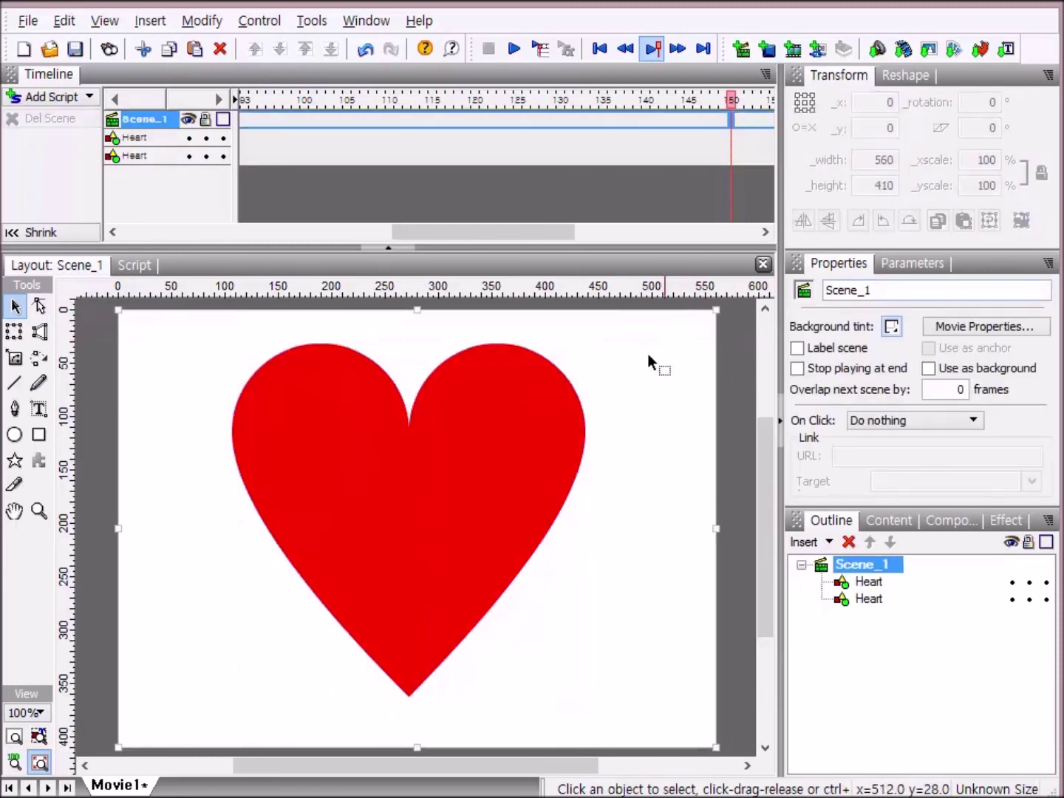
Move the right half of the cut heart about 29 pixels to the right to open a gap, and deselect it.
click(567, 391)
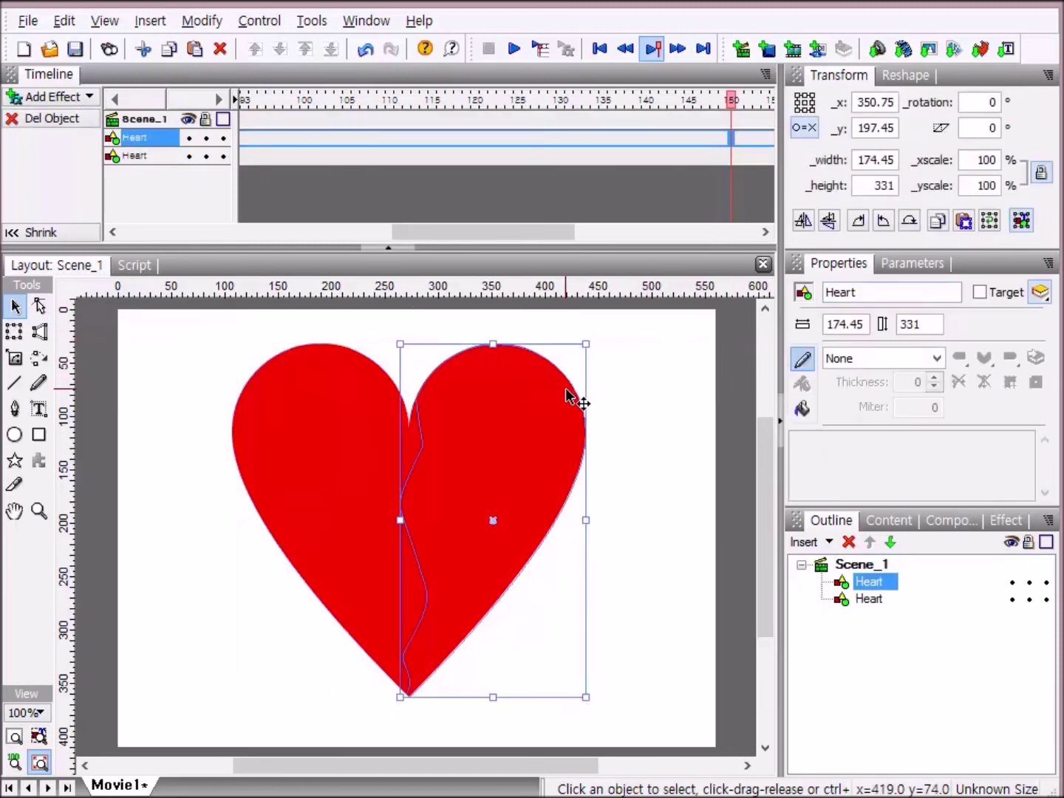
drag(567, 390, 598, 389)
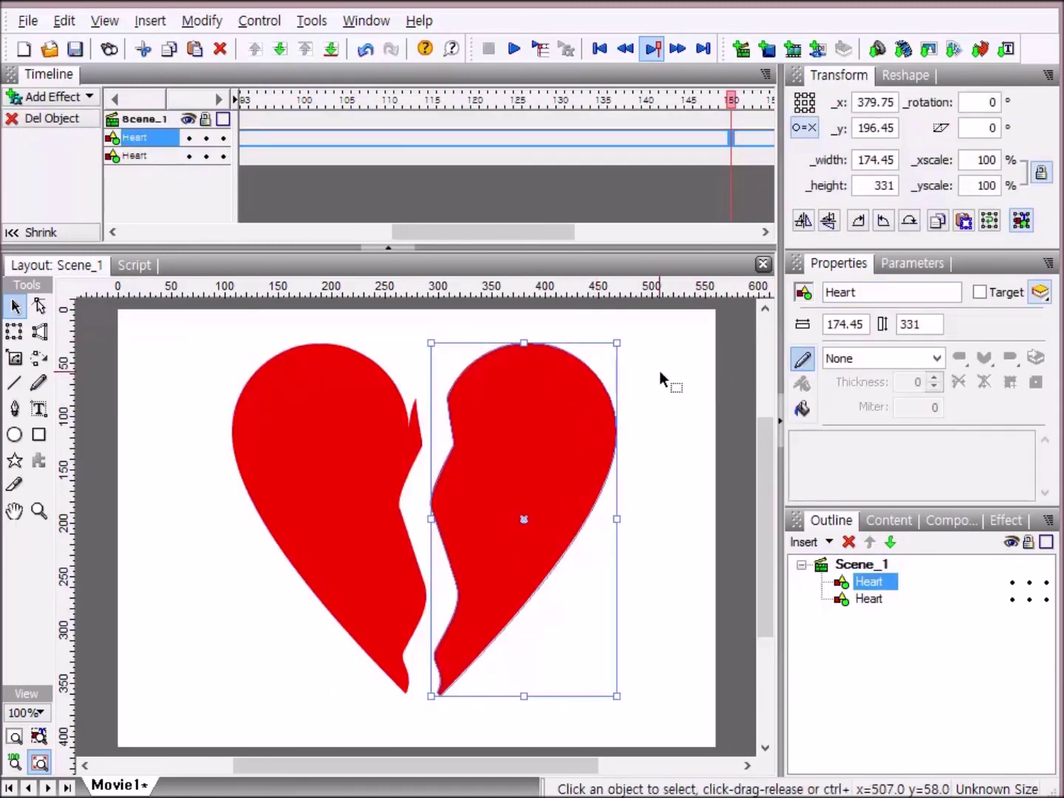
click(659, 371)
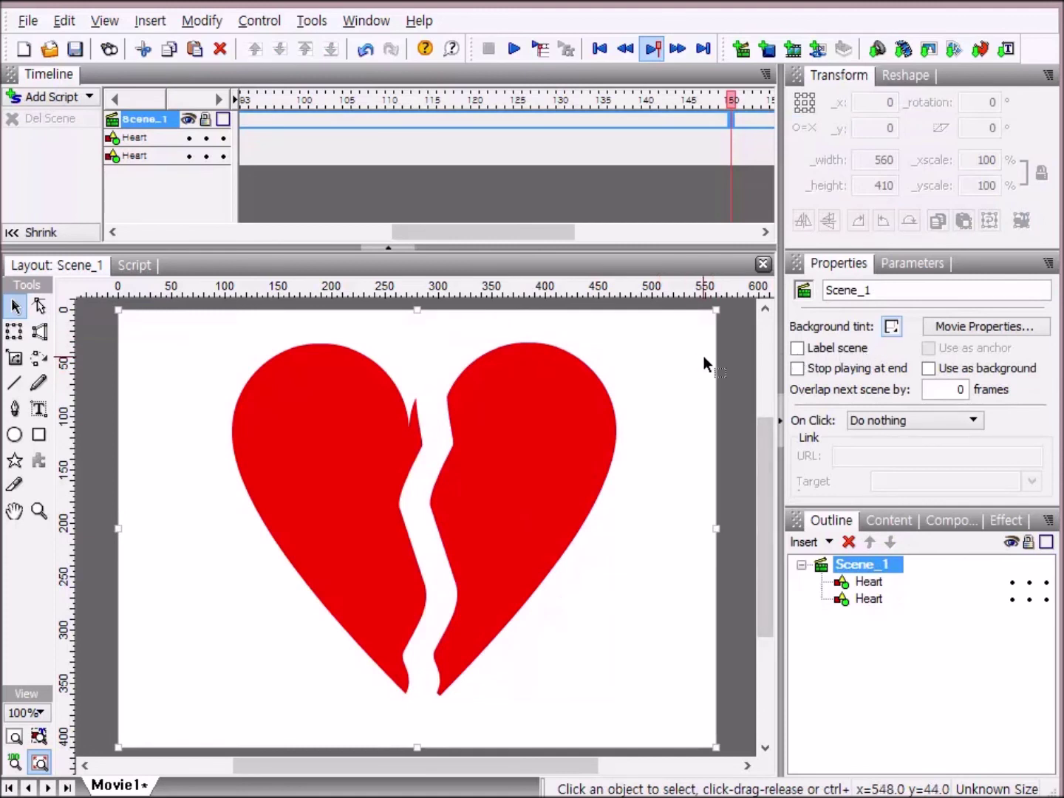